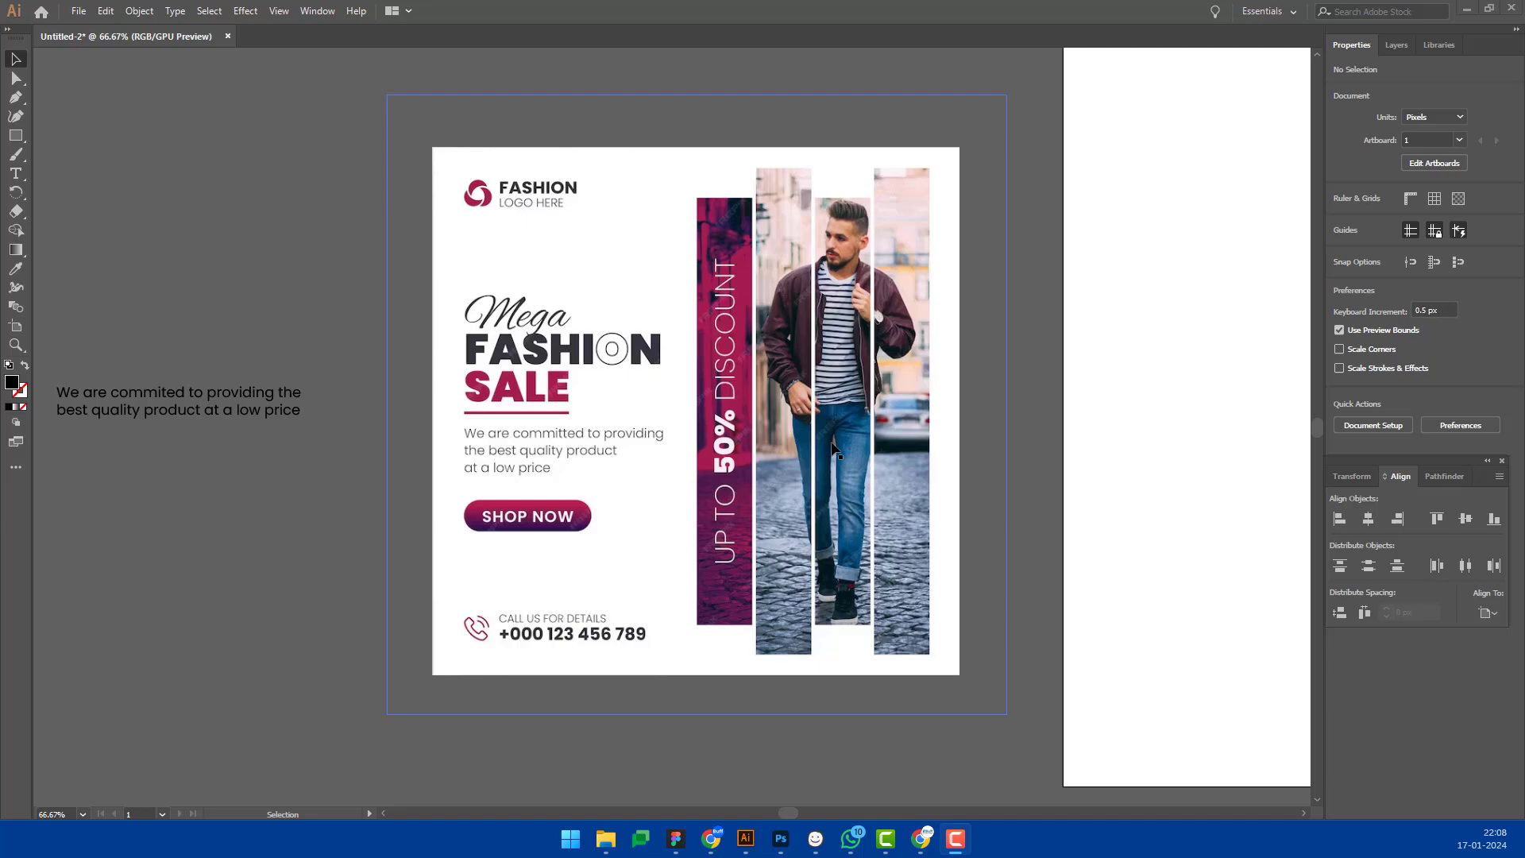
Step: Switch from the Illustrator reference post to the browser showing the Freepik fashion sale template
left_click(1031, 417)
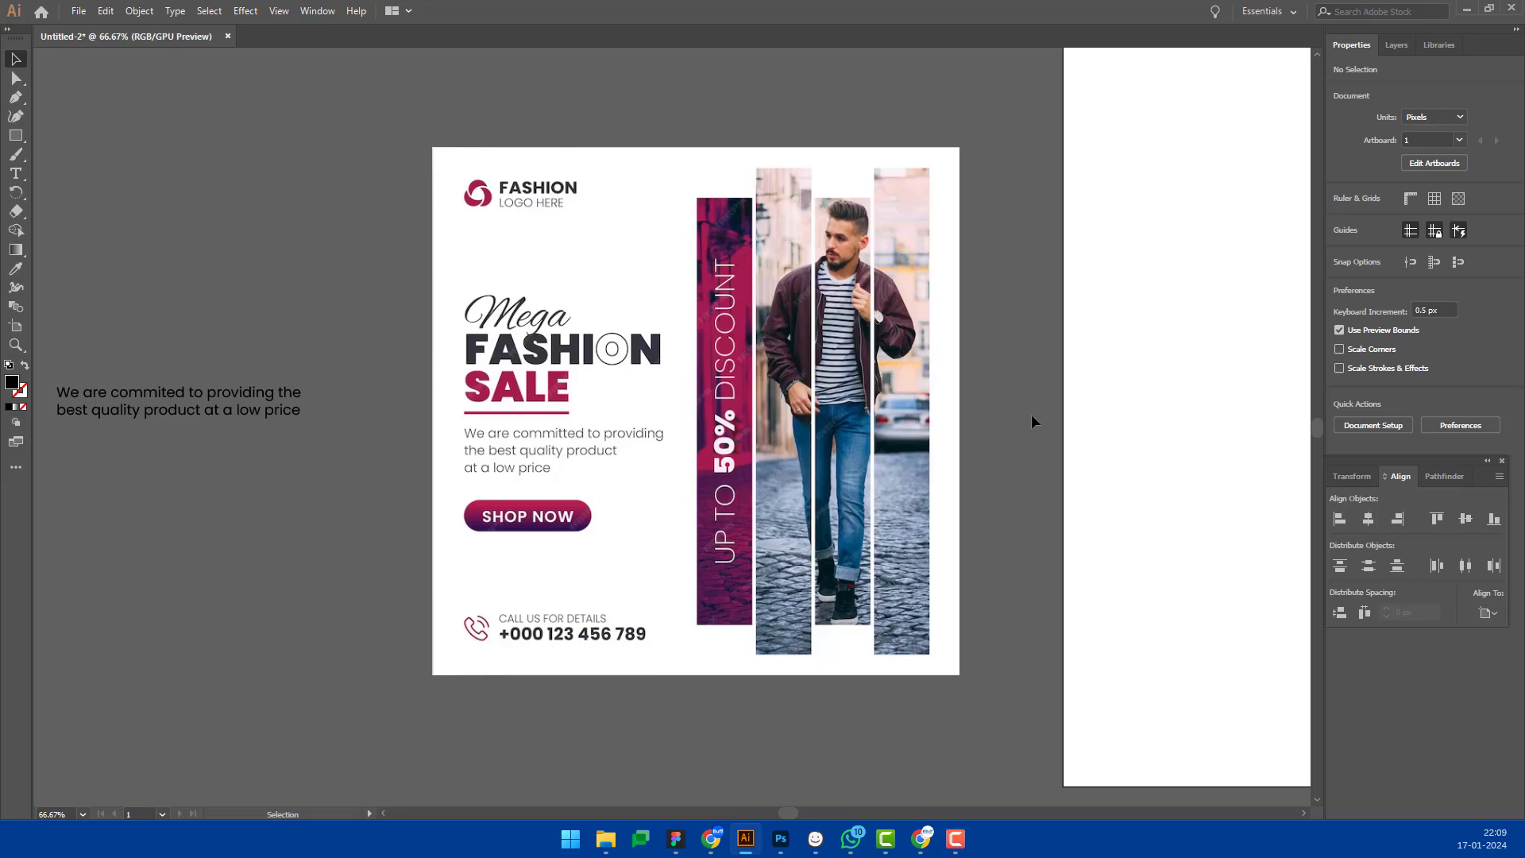
key("alt+Tab")
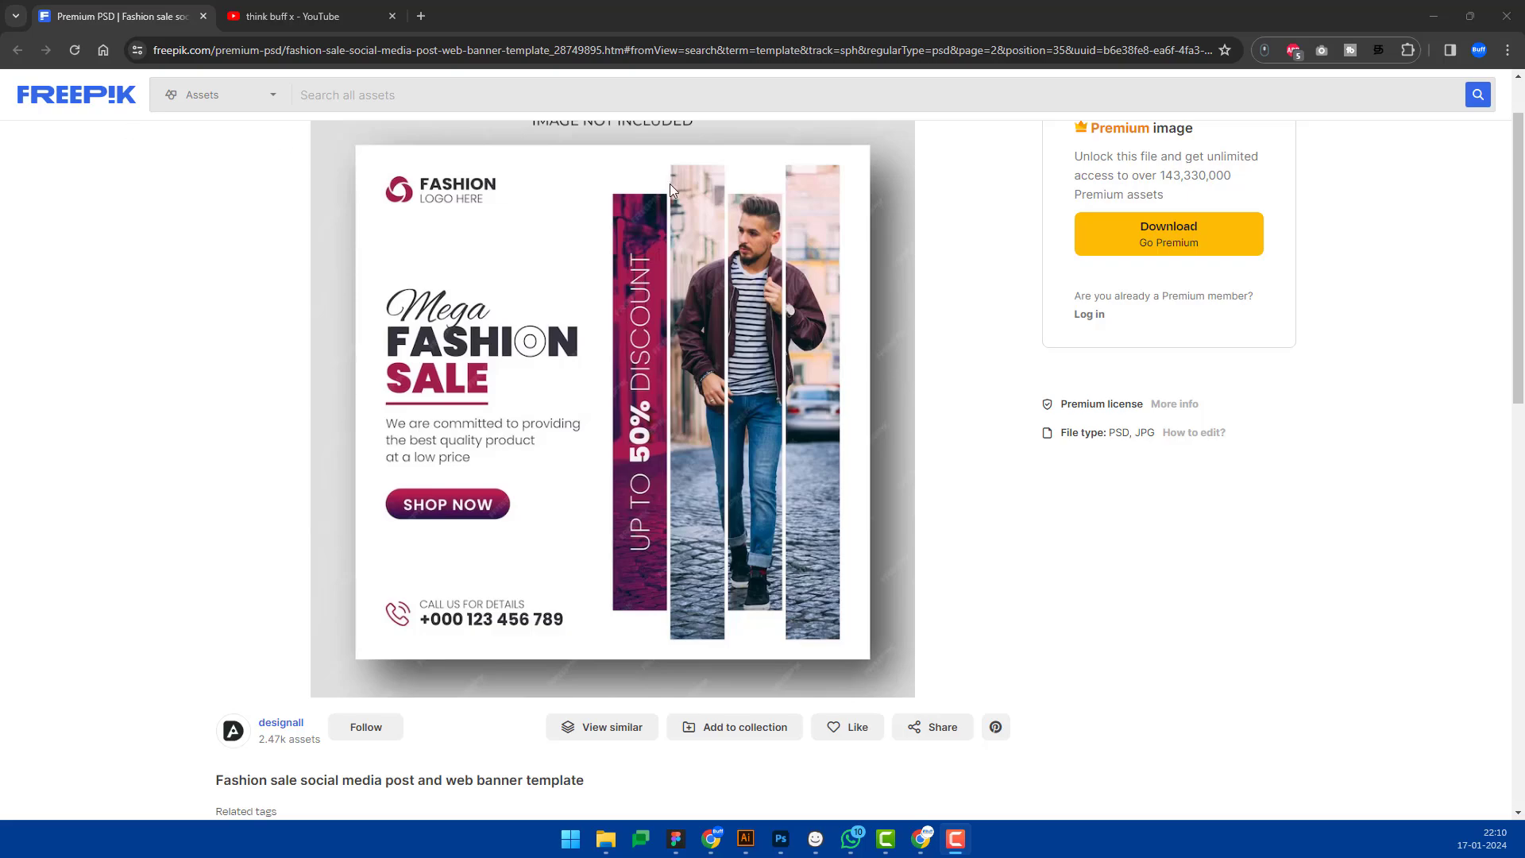
Step: Scroll through the Freepik template page, glance at the YouTube tab, and return to Illustrator
left_click(1406, 364)
scroll(686, 459, "up", 1)
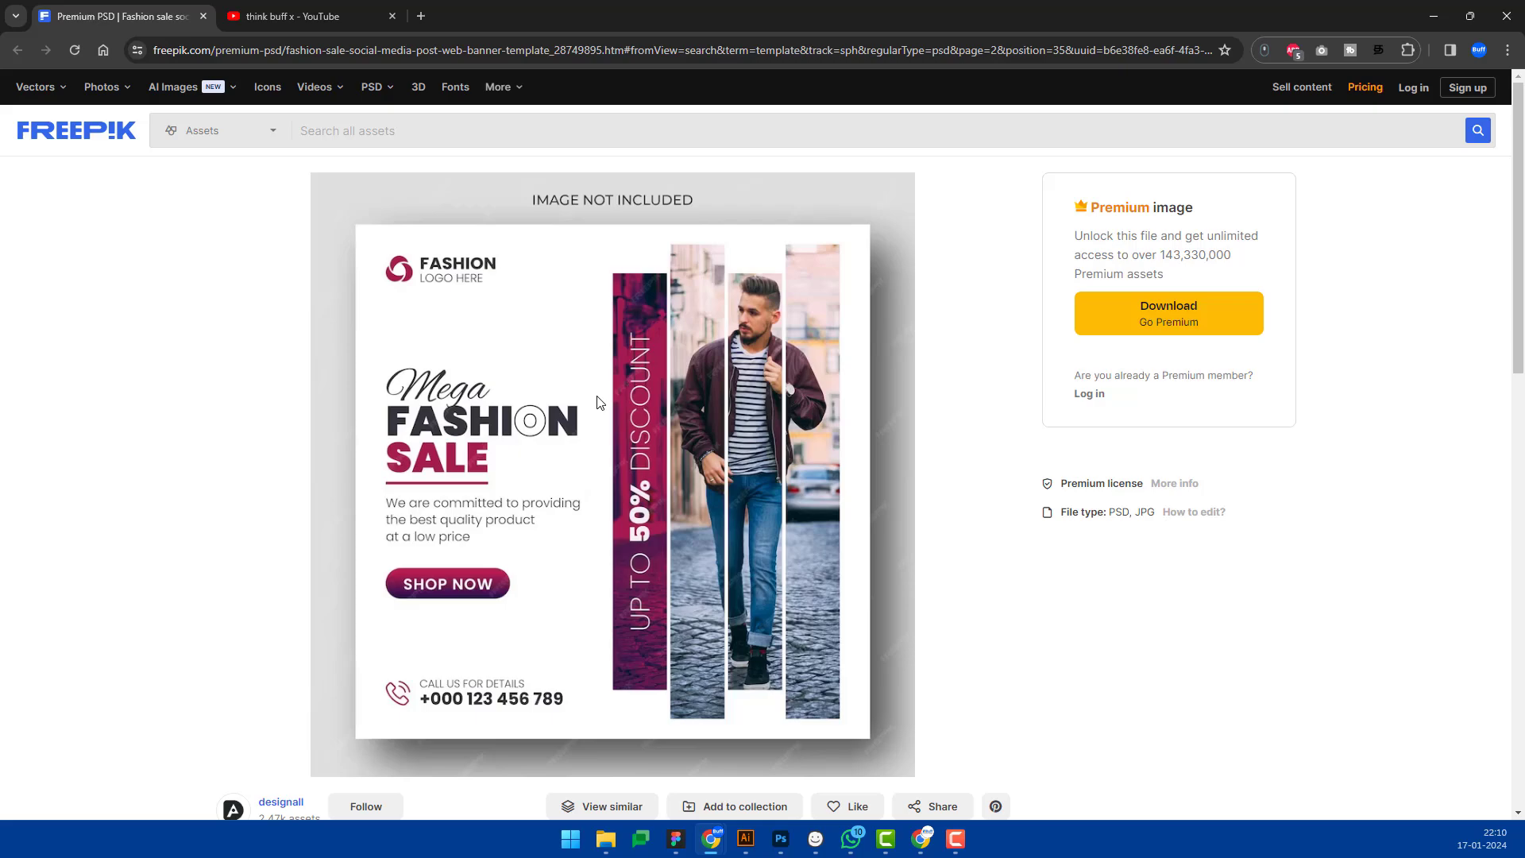
scroll(600, 403, "down", 1)
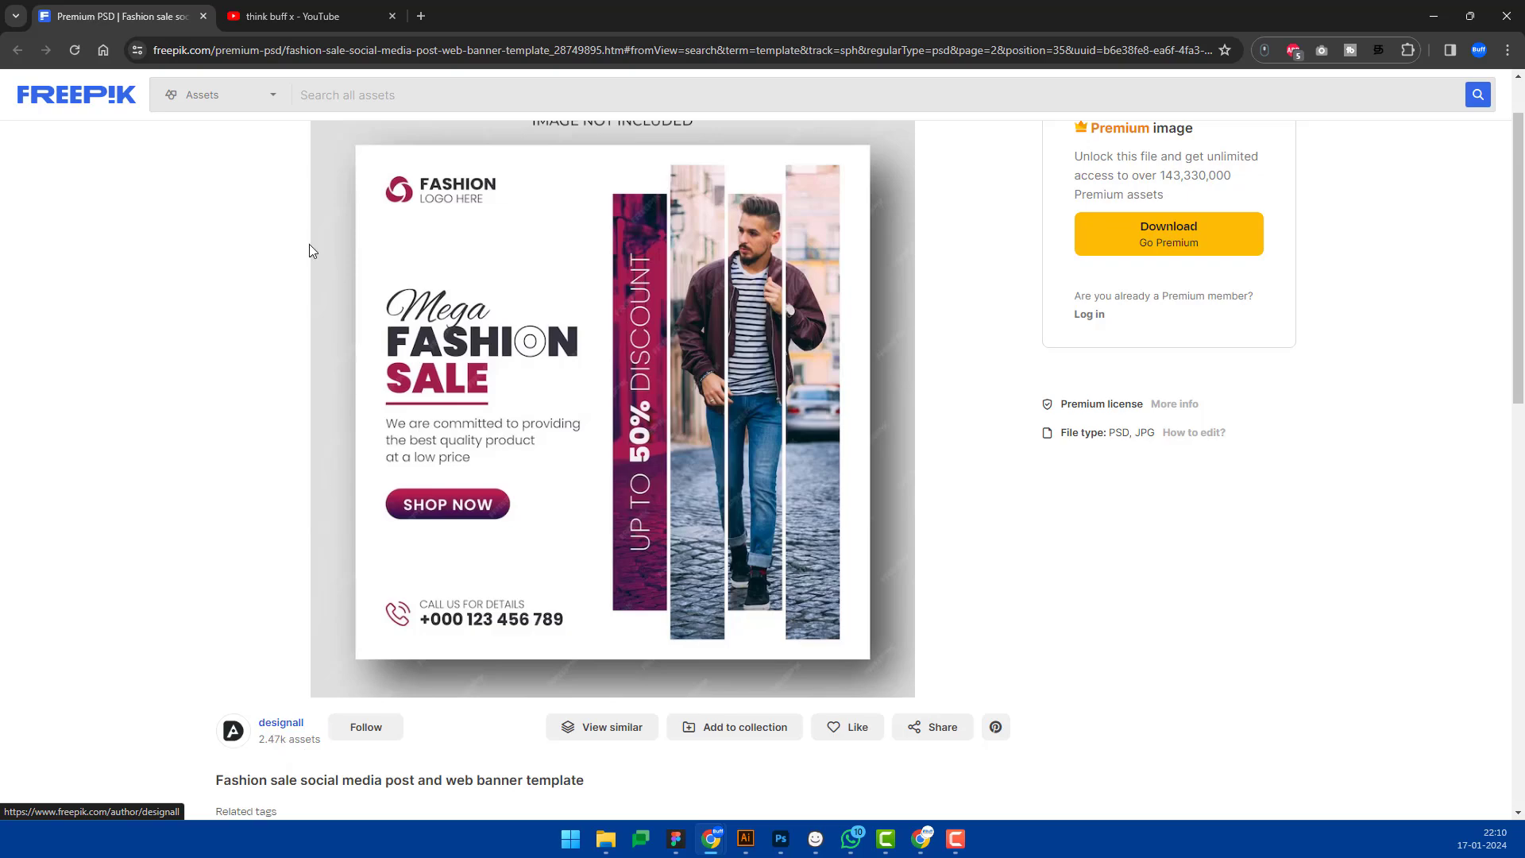
left_click(262, 17)
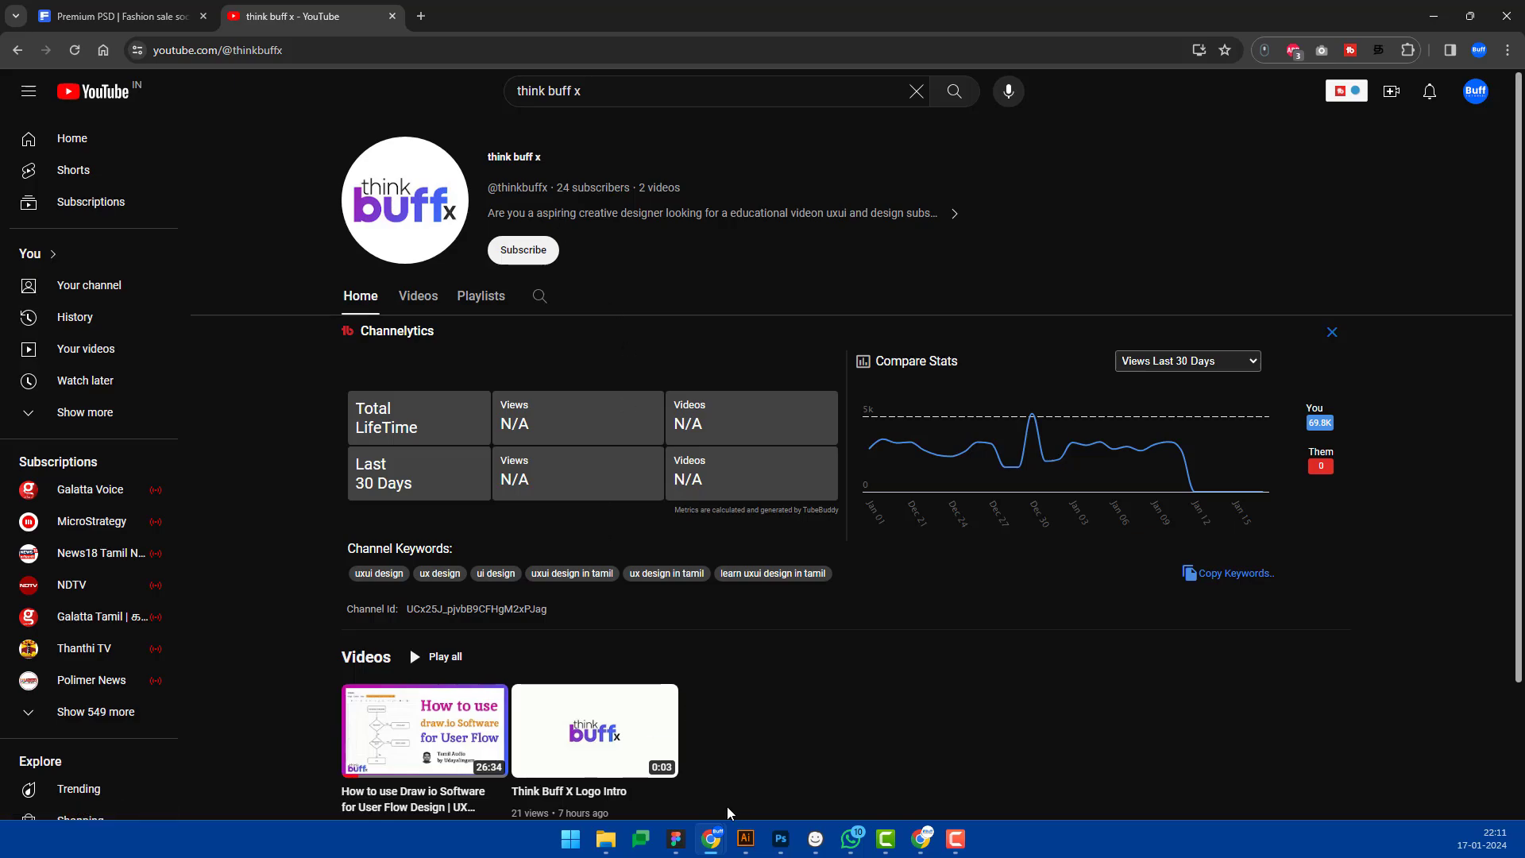
left_click(745, 841)
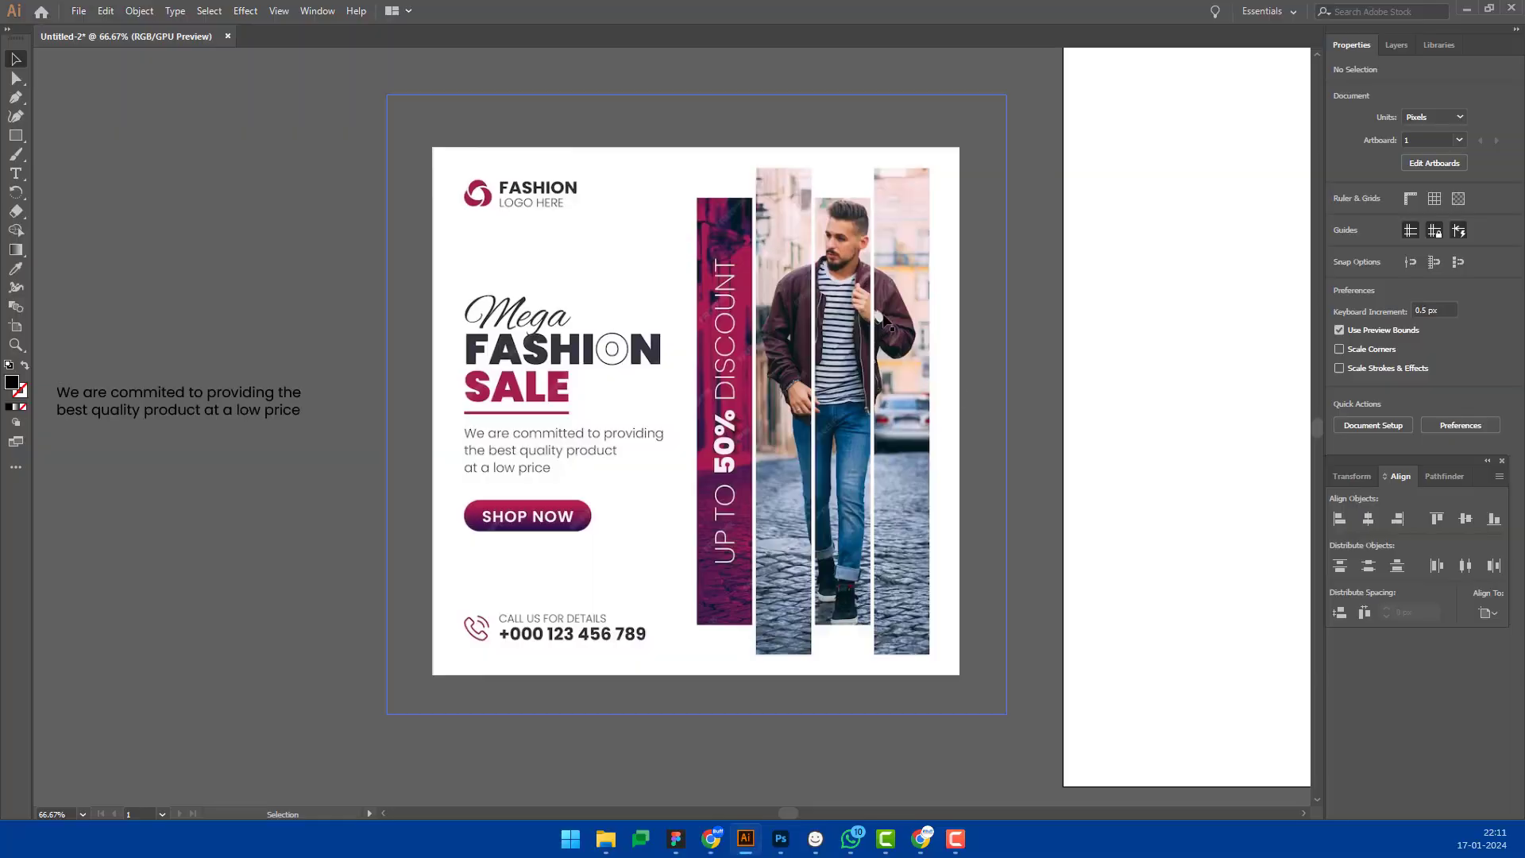
Step: Pan and zoom the canvas to reveal the offscreen street photo and phone icon
left_click_drag(634, 326, 667, 286)
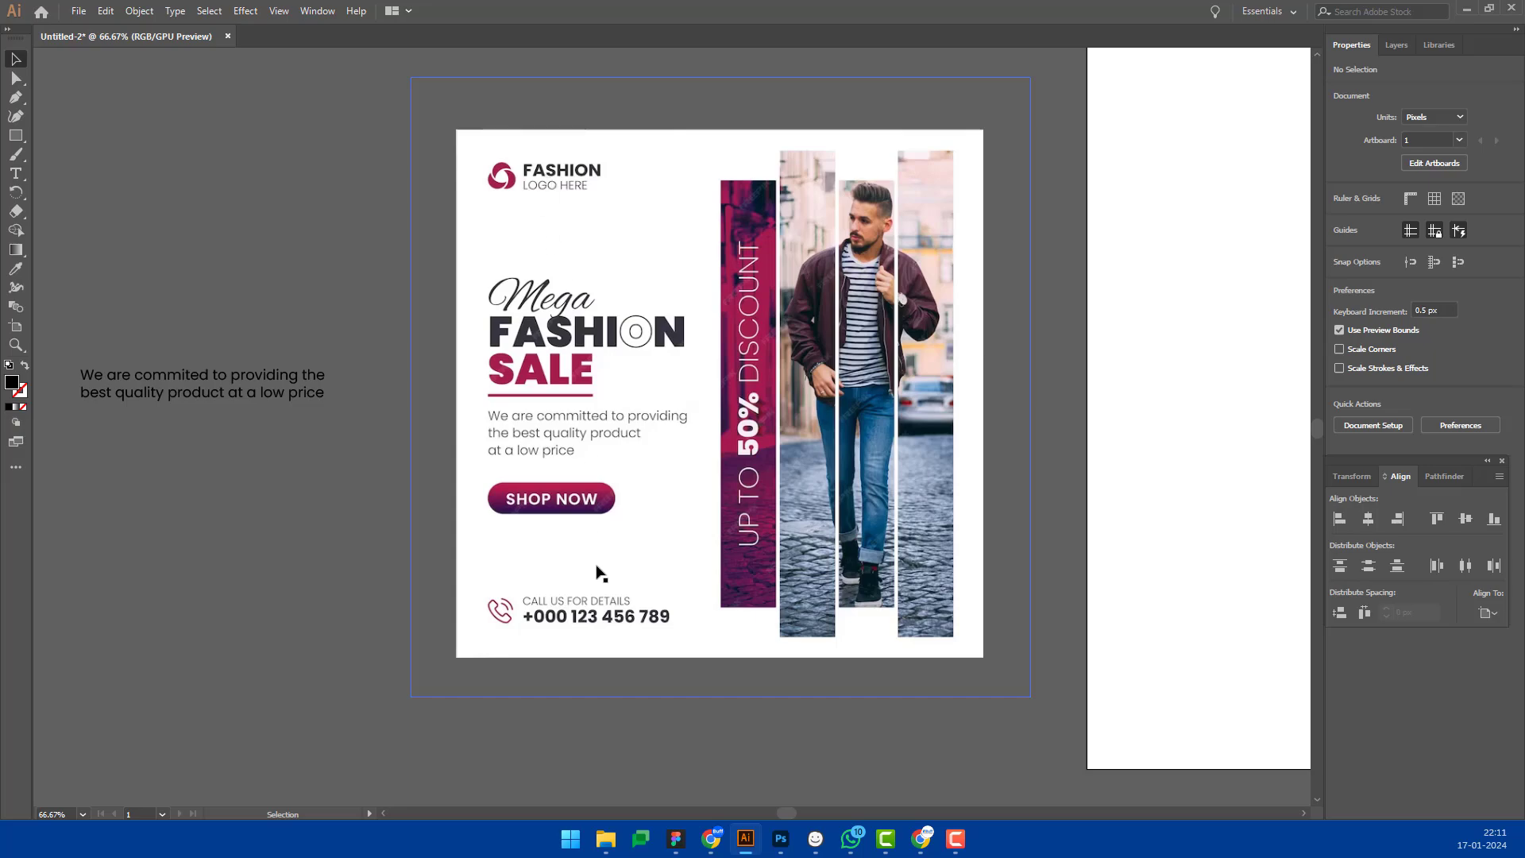
scroll(600, 572, "down", 2)
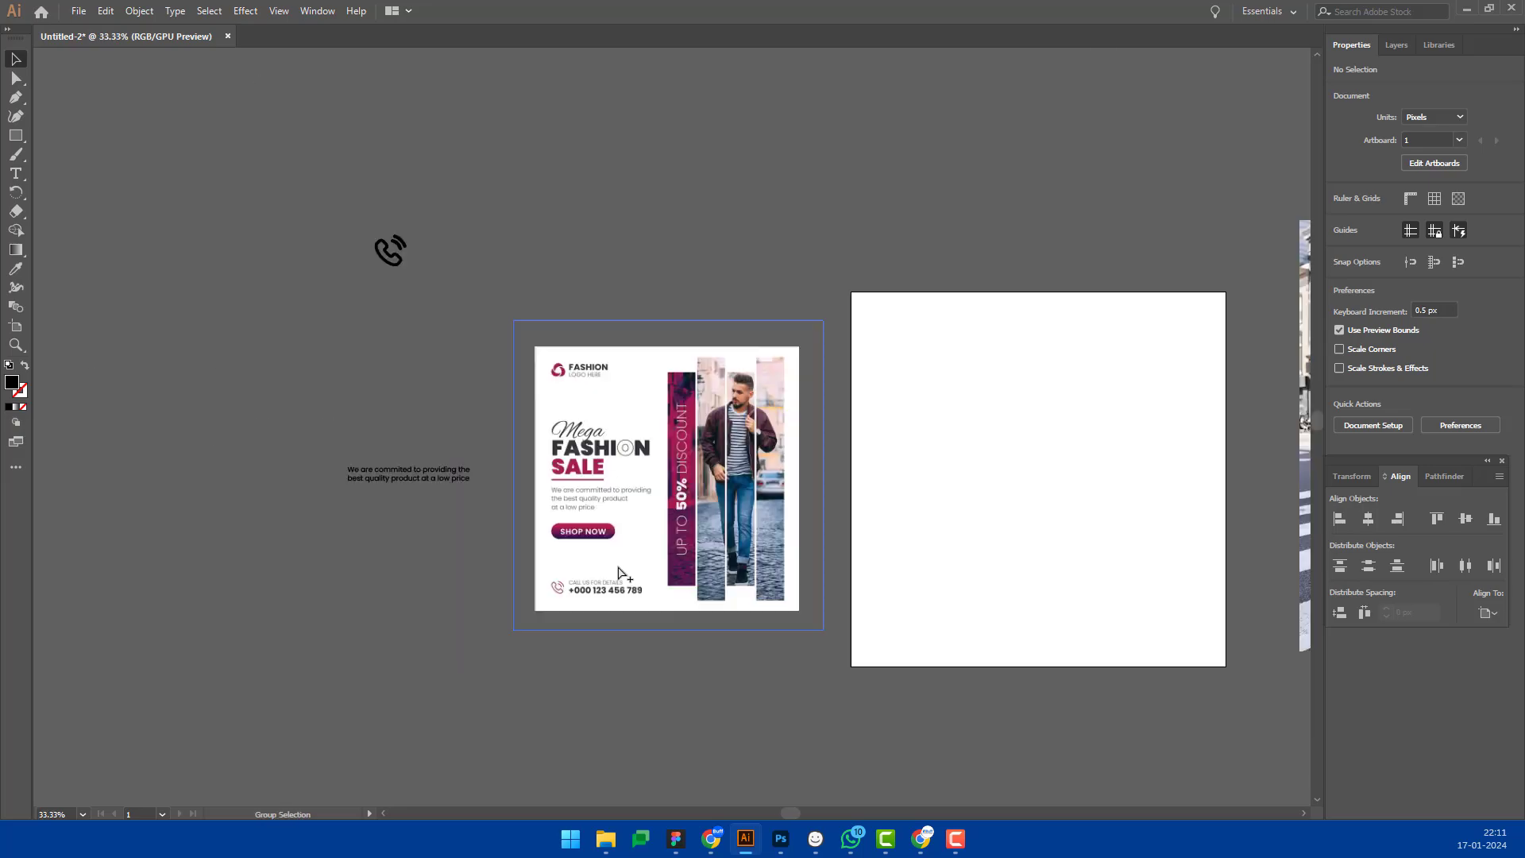
mouse_move(935, 485)
left_mouse_down()
mouse_move(867, 478)
mouse_move(840, 447)
mouse_move(789, 436)
left_mouse_up()
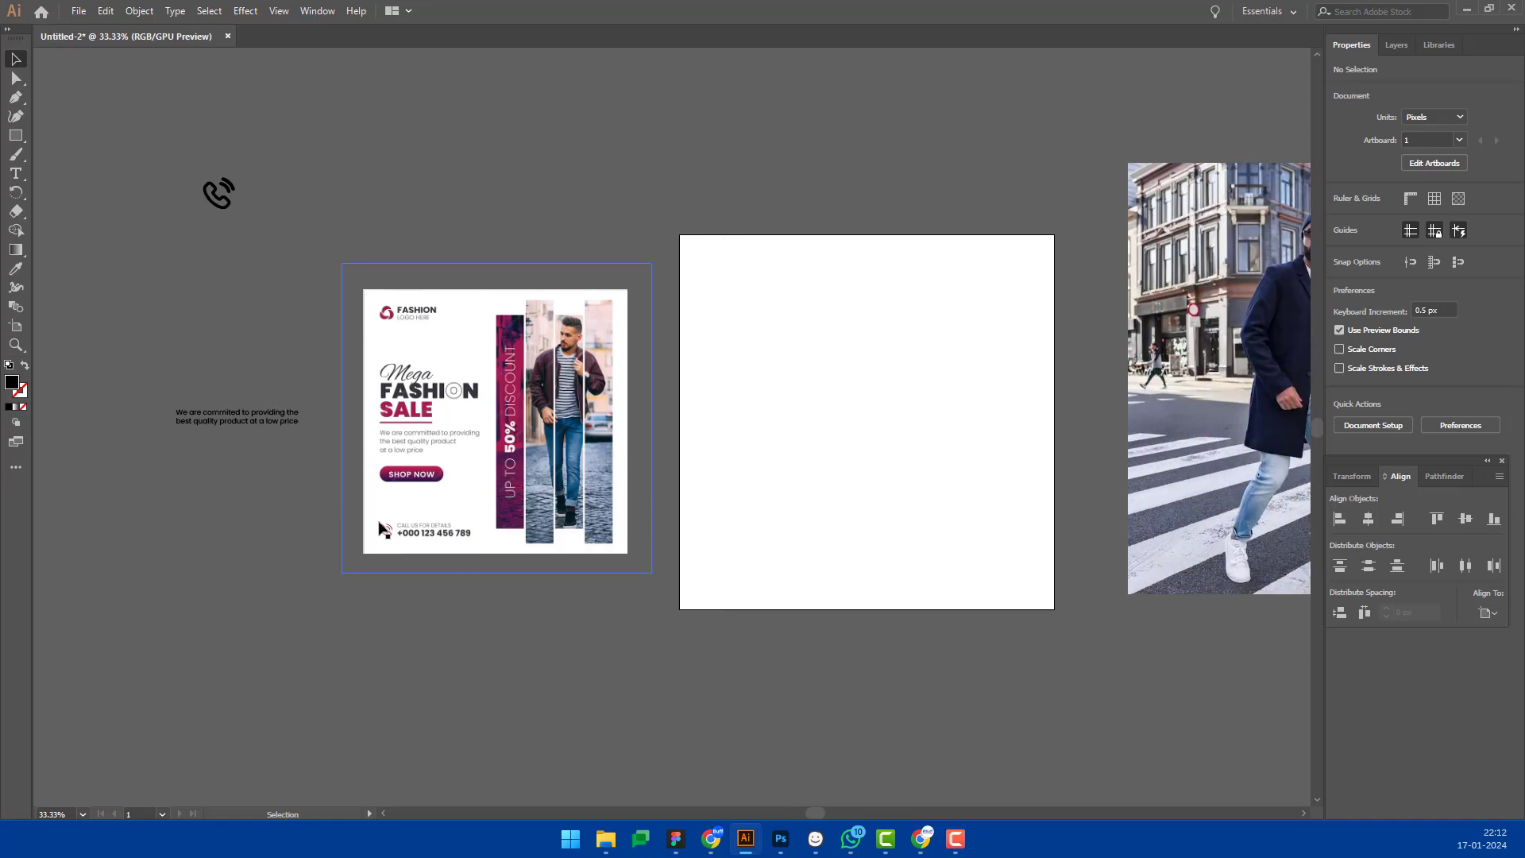
scroll(368, 460, "up", 1)
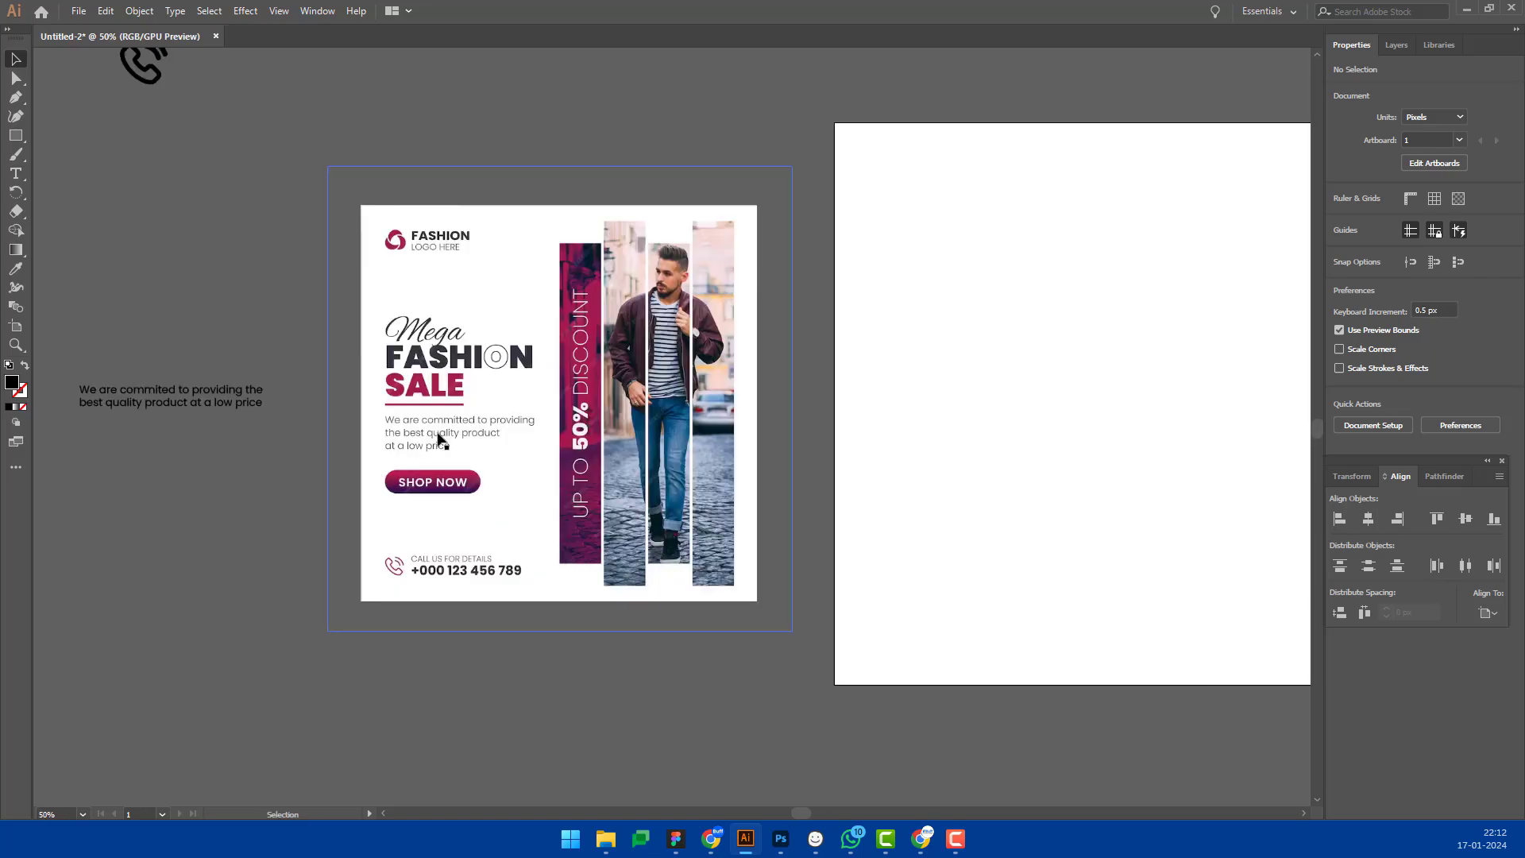
scroll(803, 345, "down", 2)
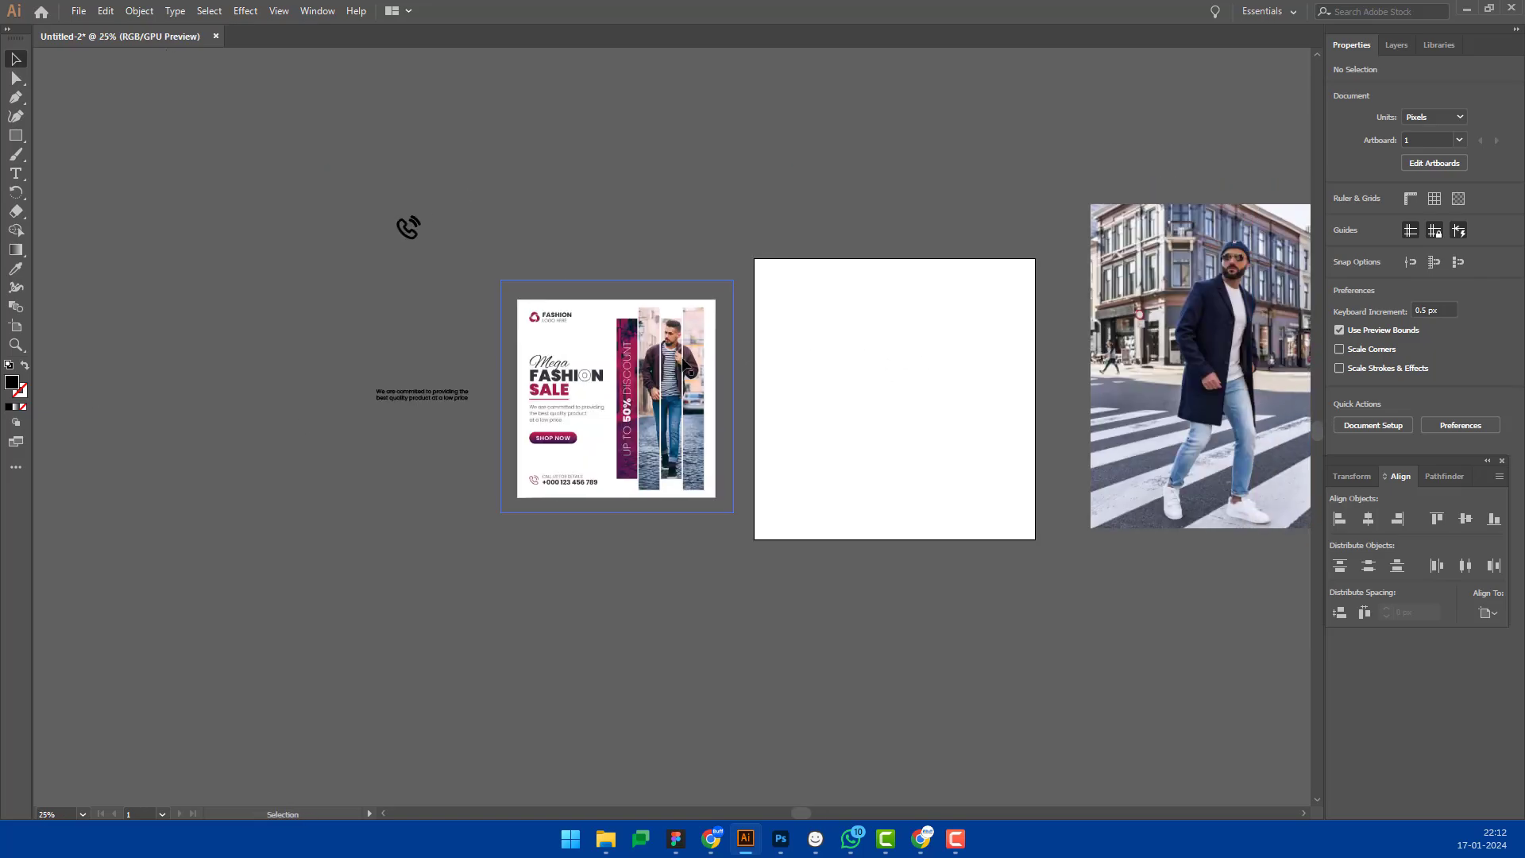
scroll(682, 366, "up", 1)
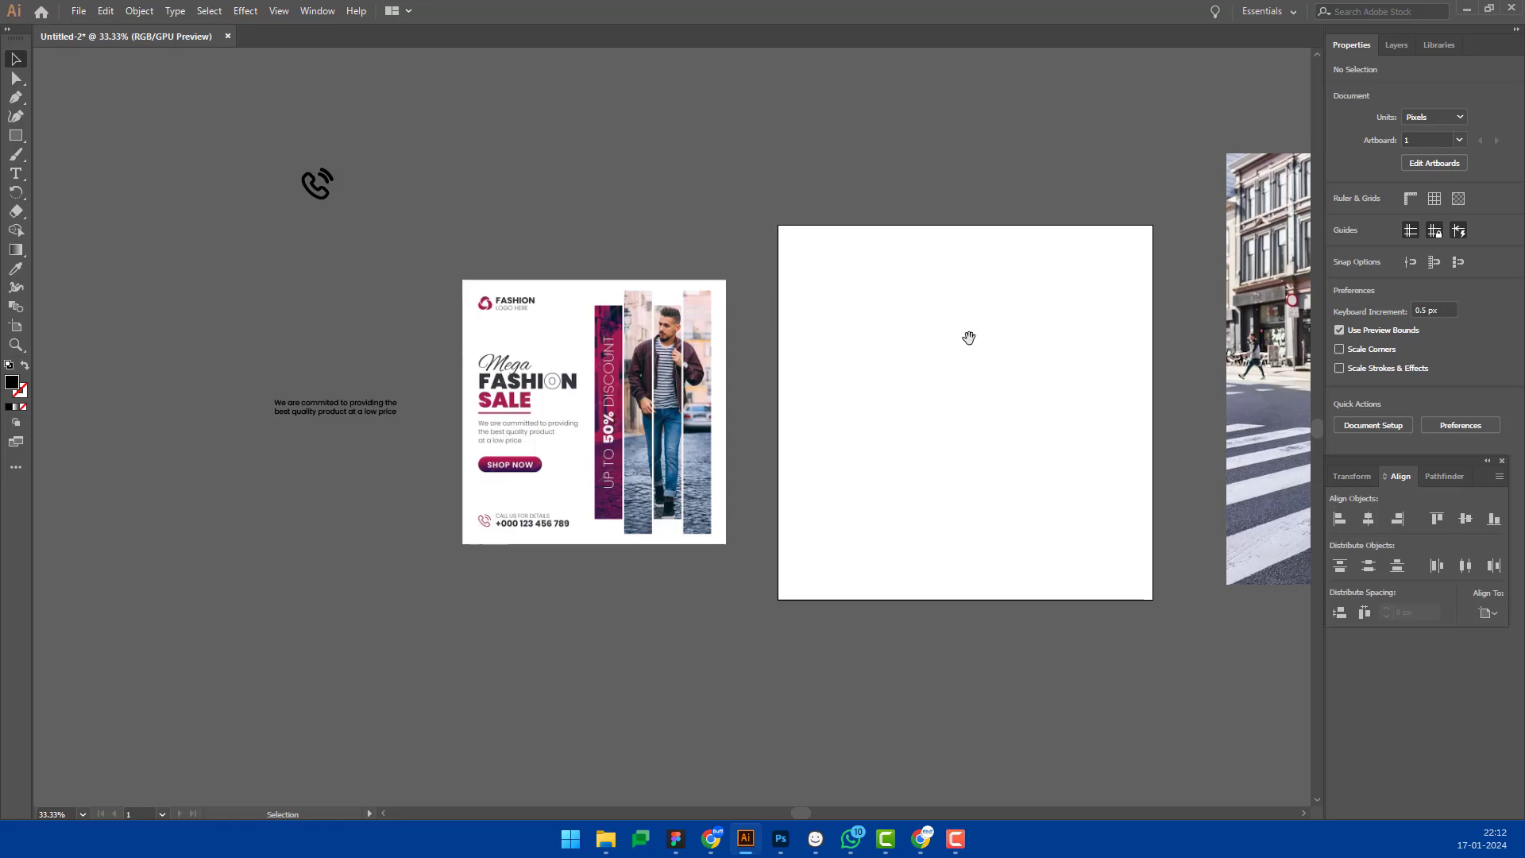
scroll(970, 337, "right", 2)
Step: Place the street photo just to the right of the empty artboard
left_click_drag(1223, 298, 992, 341)
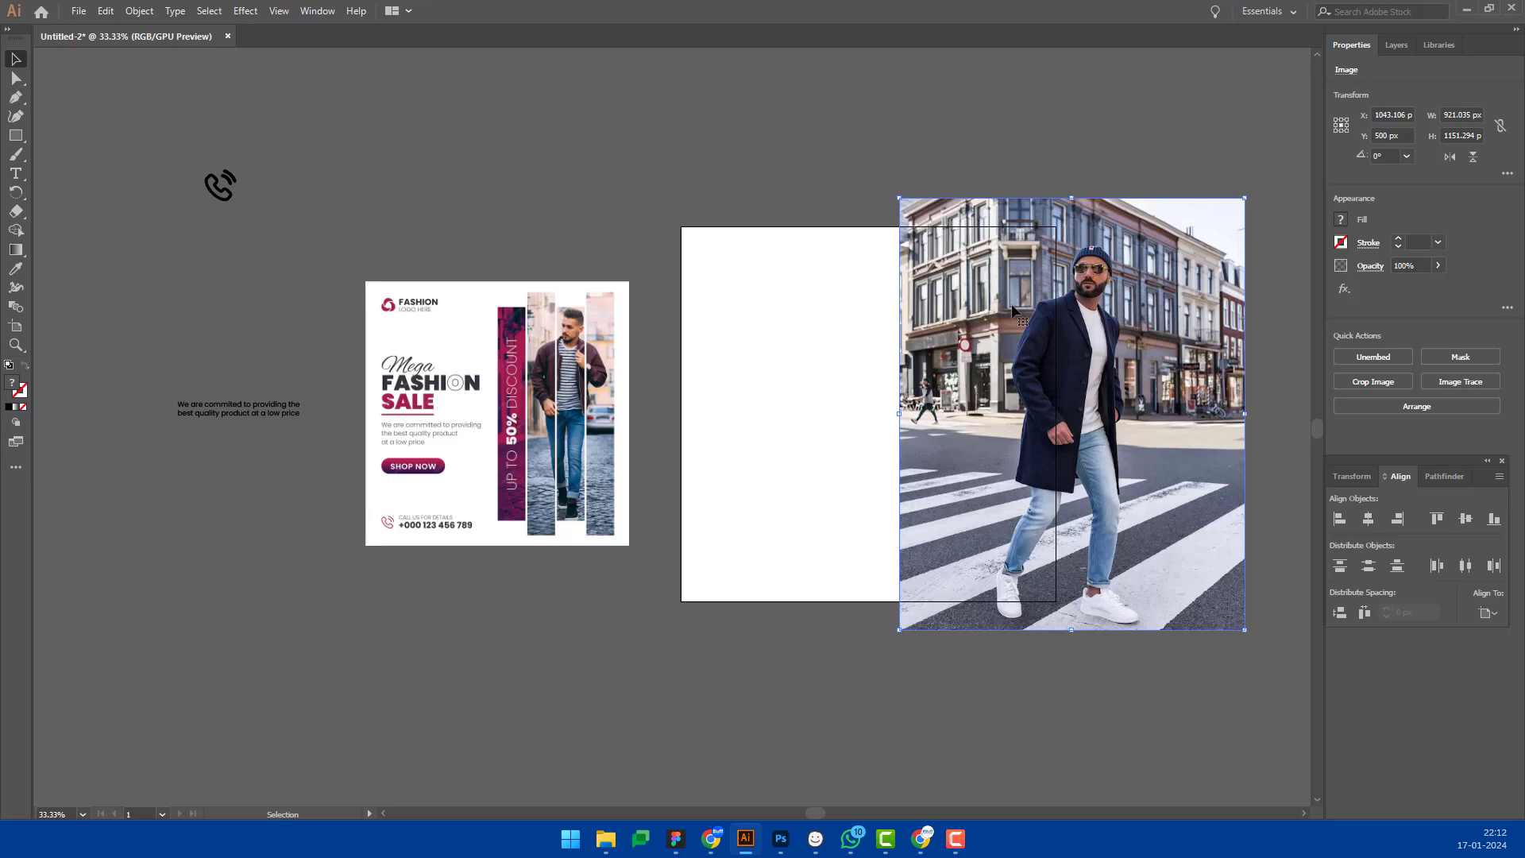
left_click_drag(1002, 364, 1170, 358)
left_click(1030, 364)
key("ctrl+plus")
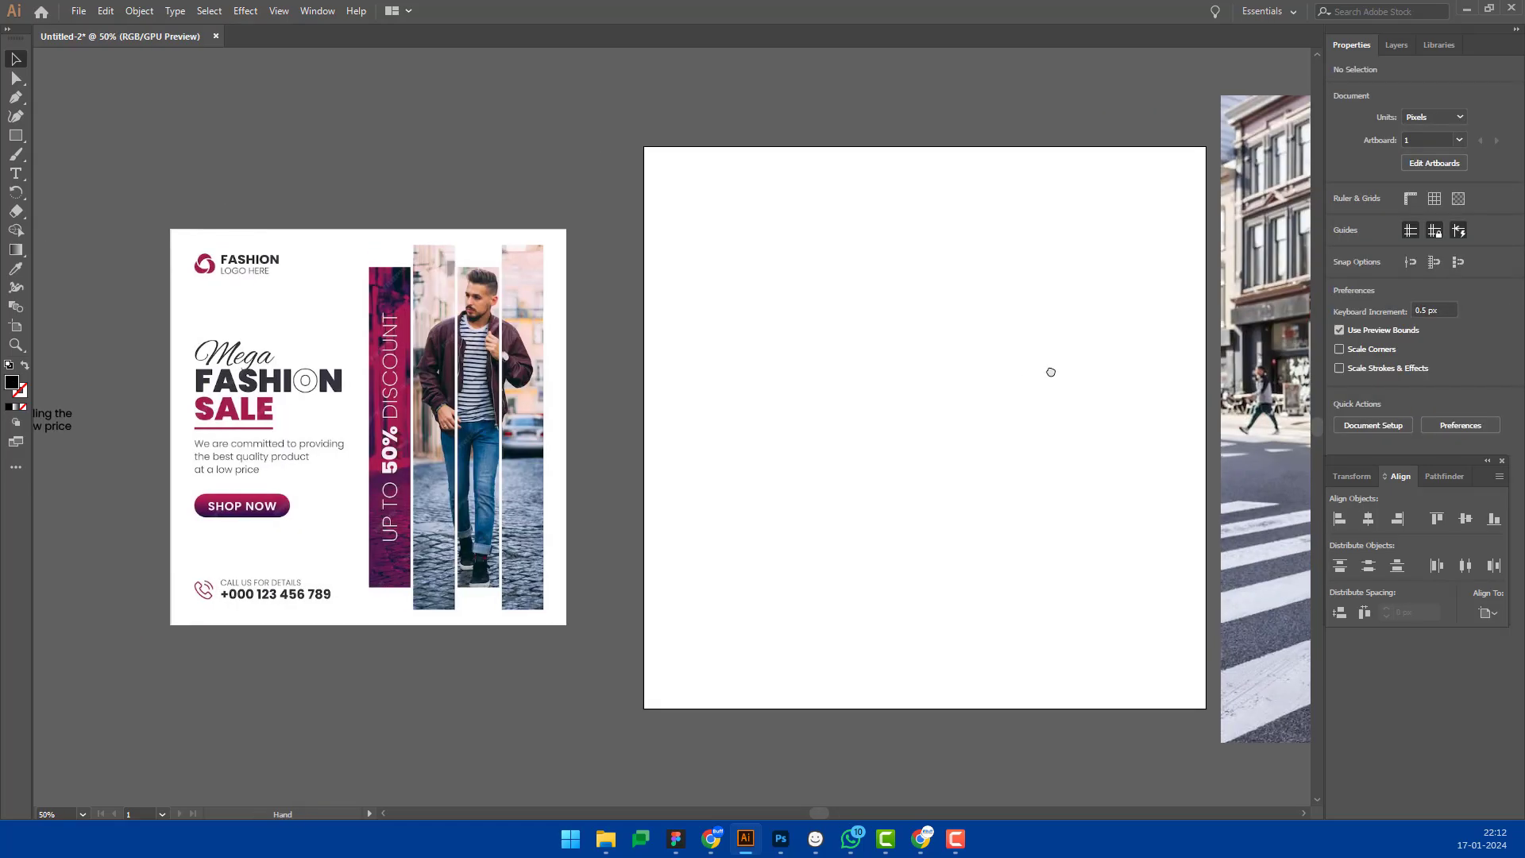
left_click_drag(1050, 372, 1037, 370)
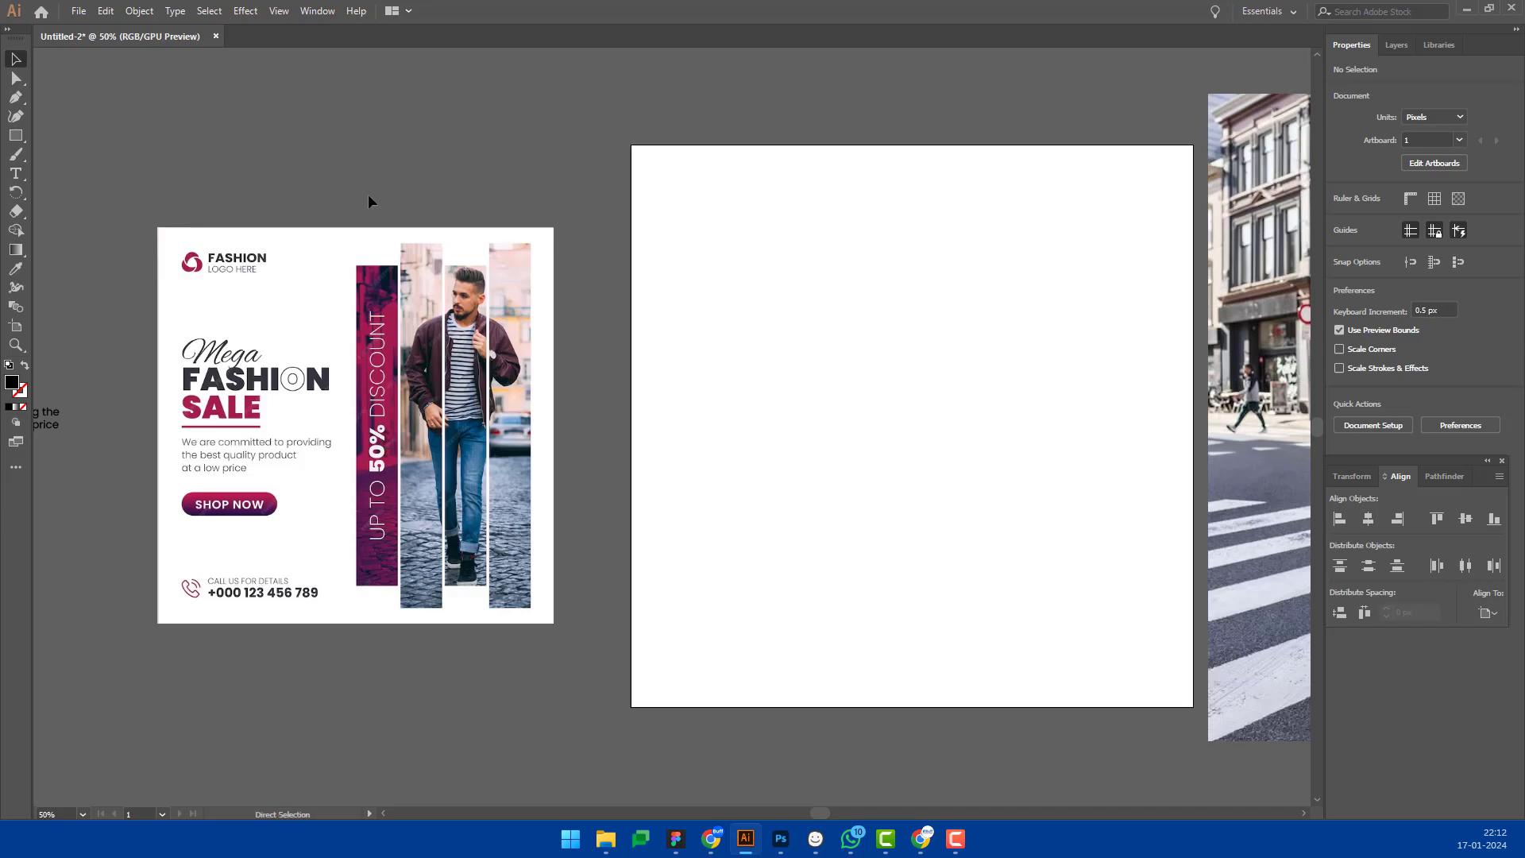
Step: Show rulers along the canvas edges and zoom out to view the whole layout
key("ctrl+r")
key("ctrl+minus")
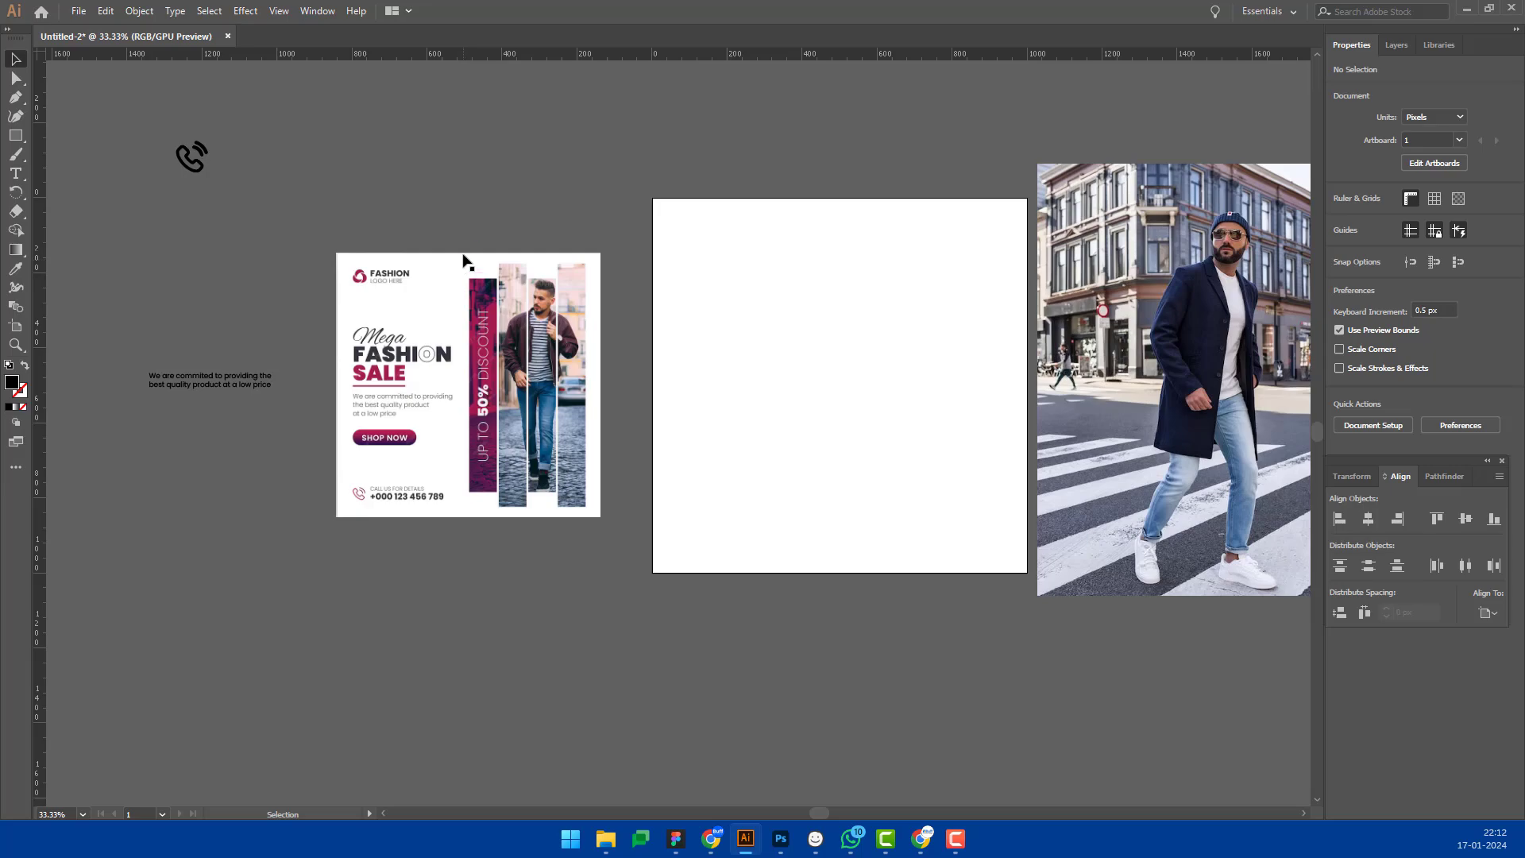
scroll(468, 510, "up", 2)
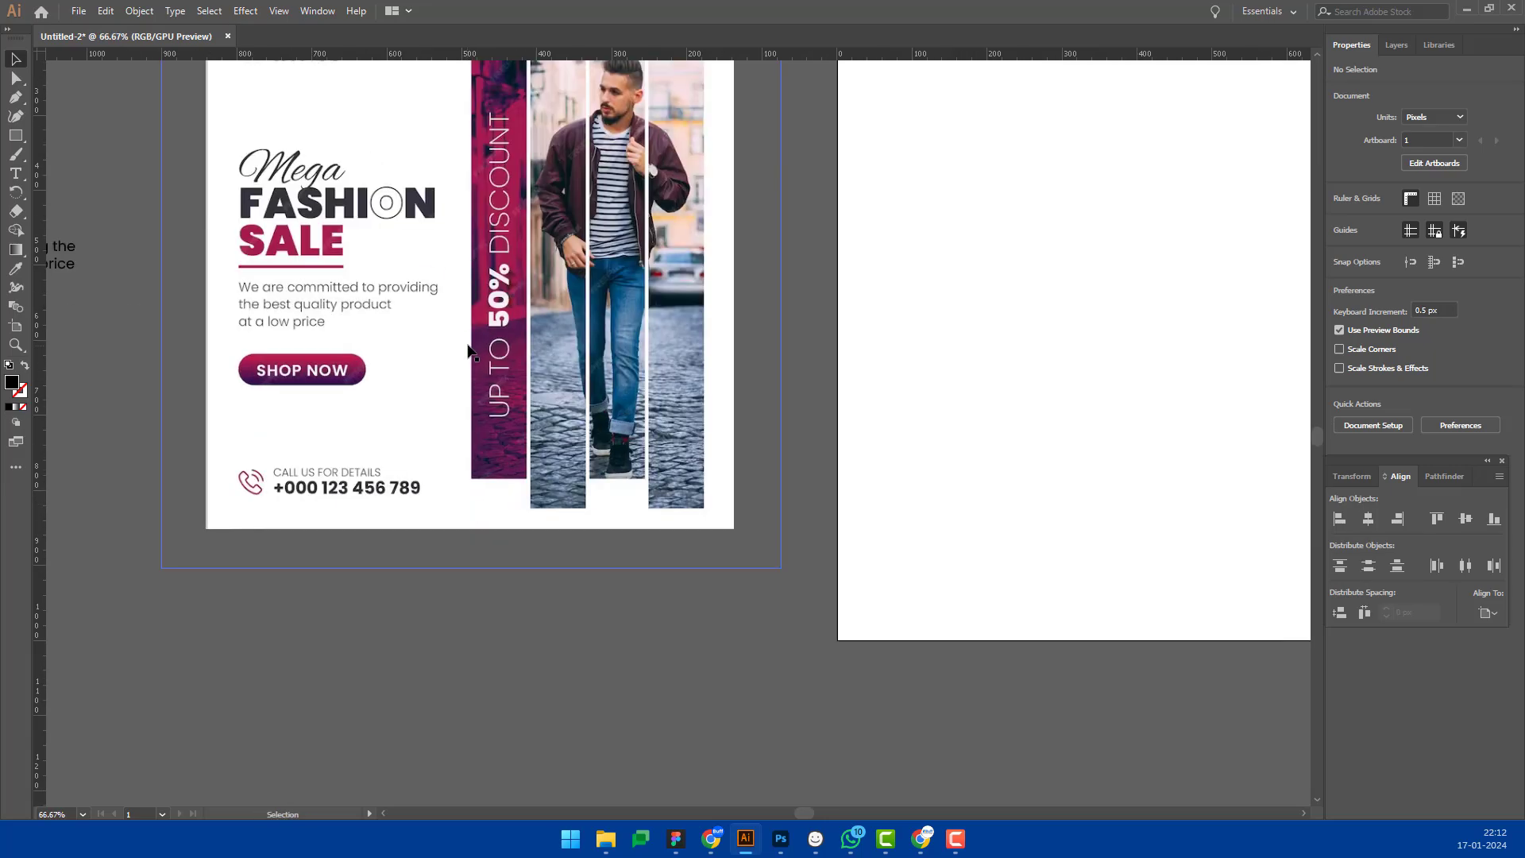
key("ctrl+minus")
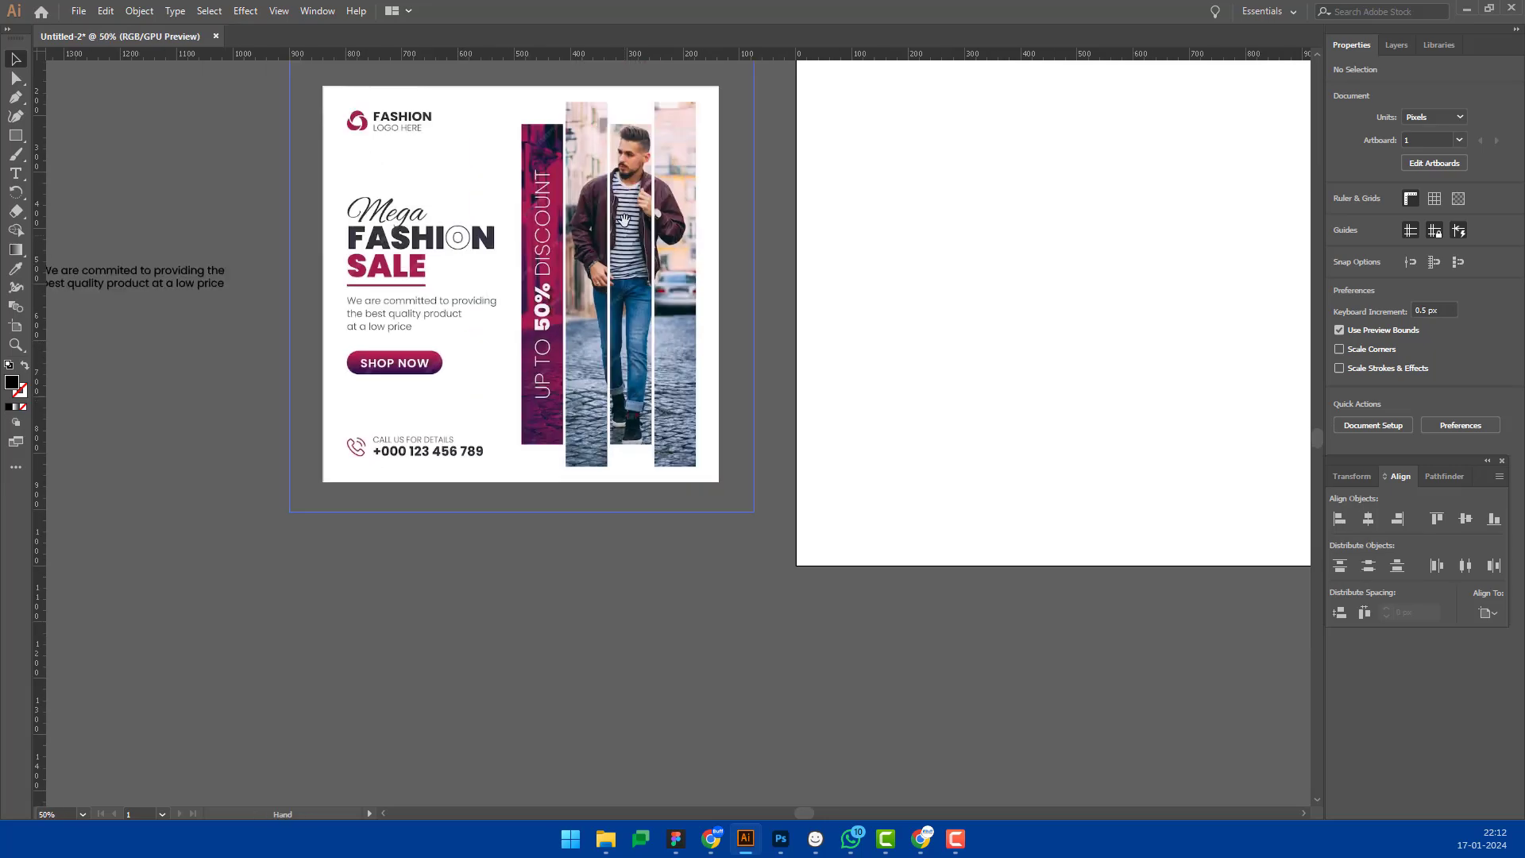
scroll(588, 316, "up", 1)
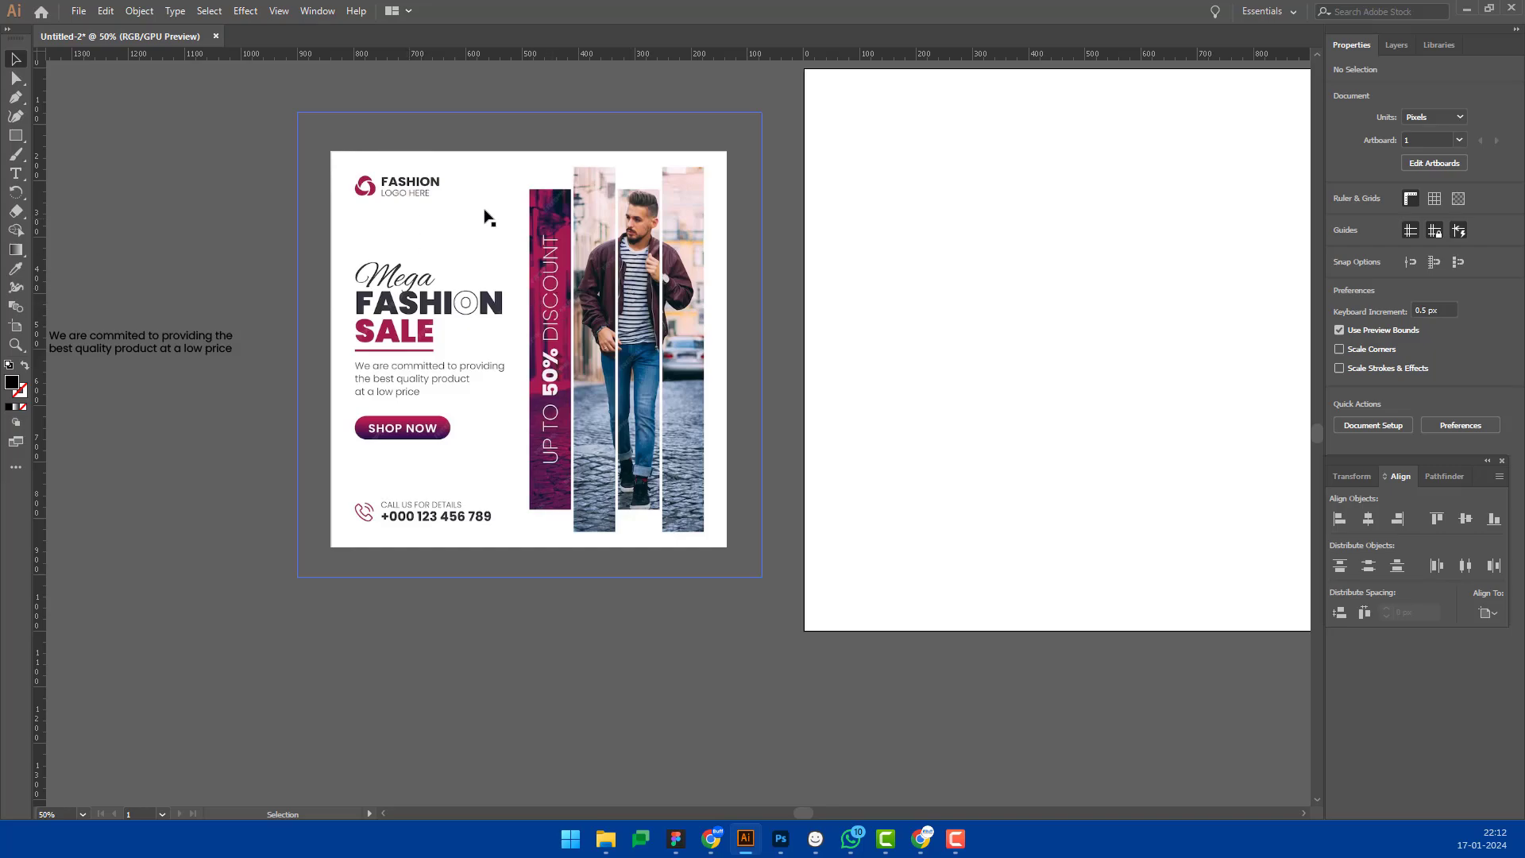
scroll(776, 308, "down", 1)
scroll(775, 309, "right", 3)
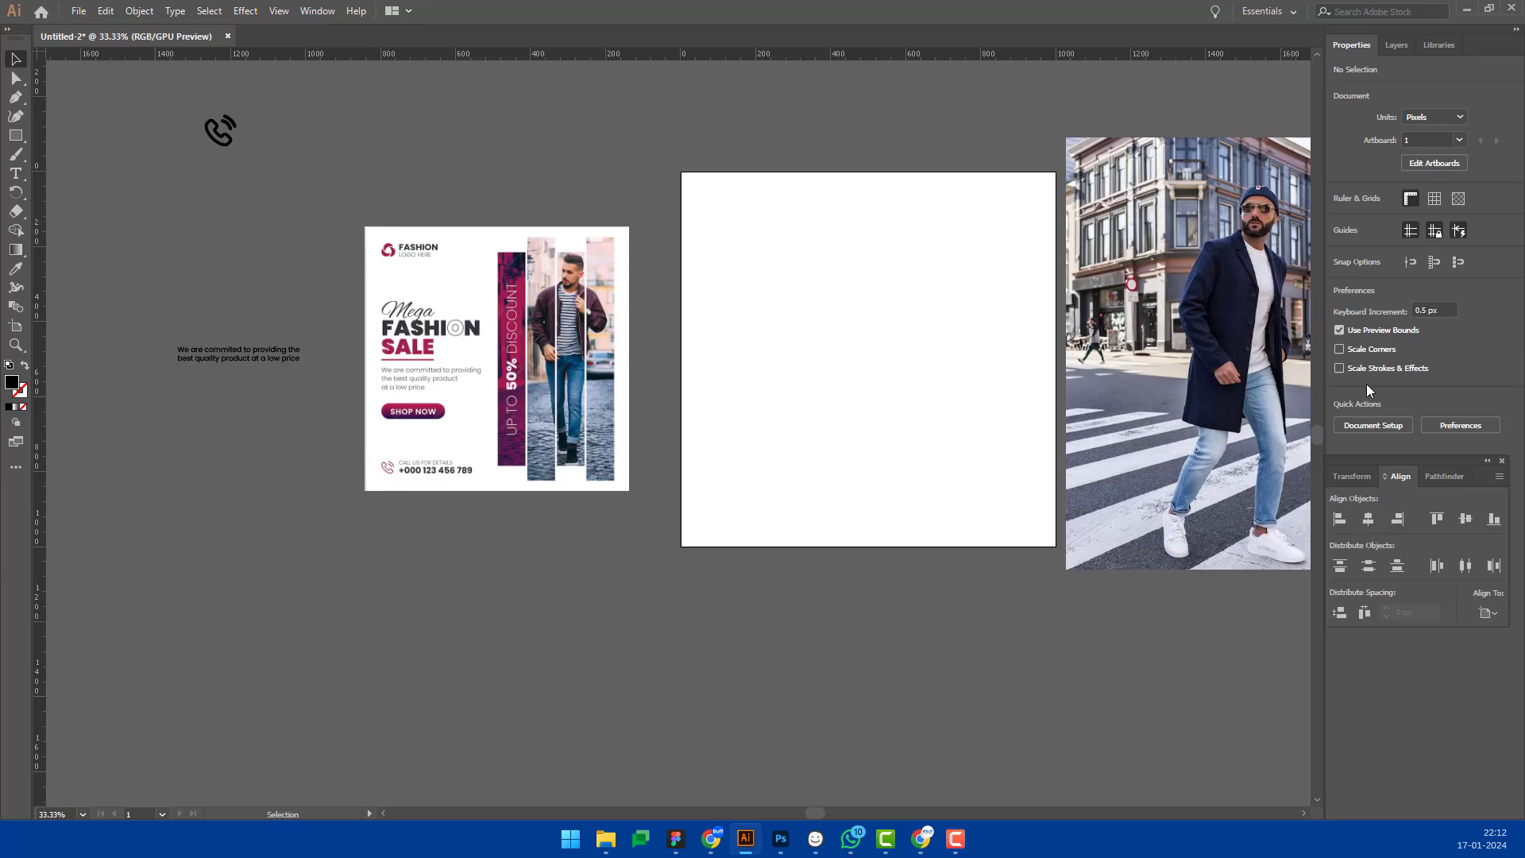
Step: Check in Artboard Options that the artboard is 1000 × 1000 px
left_click(16, 326)
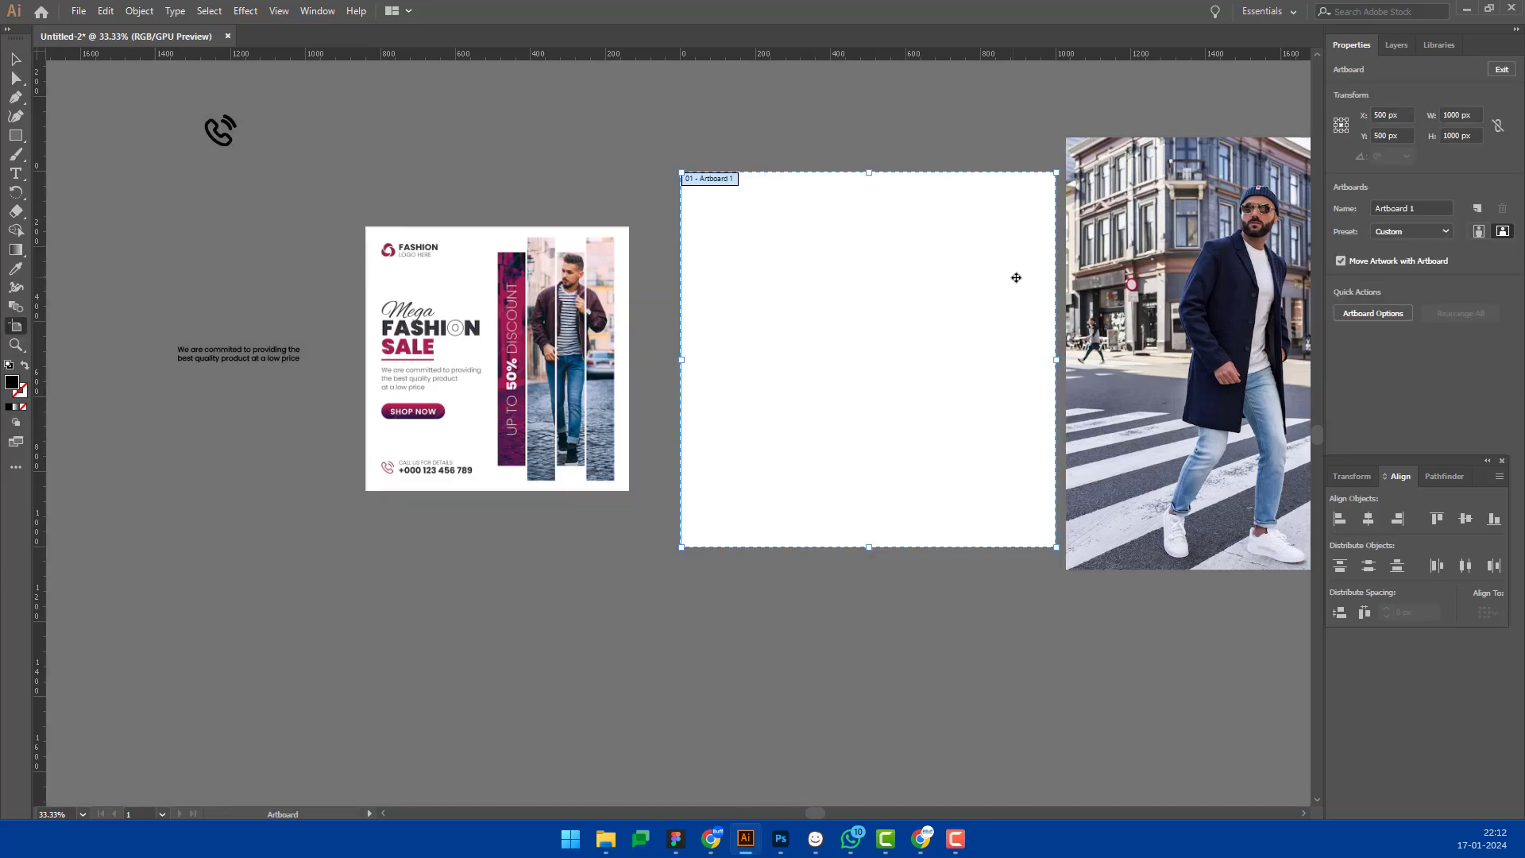
left_click(1372, 313)
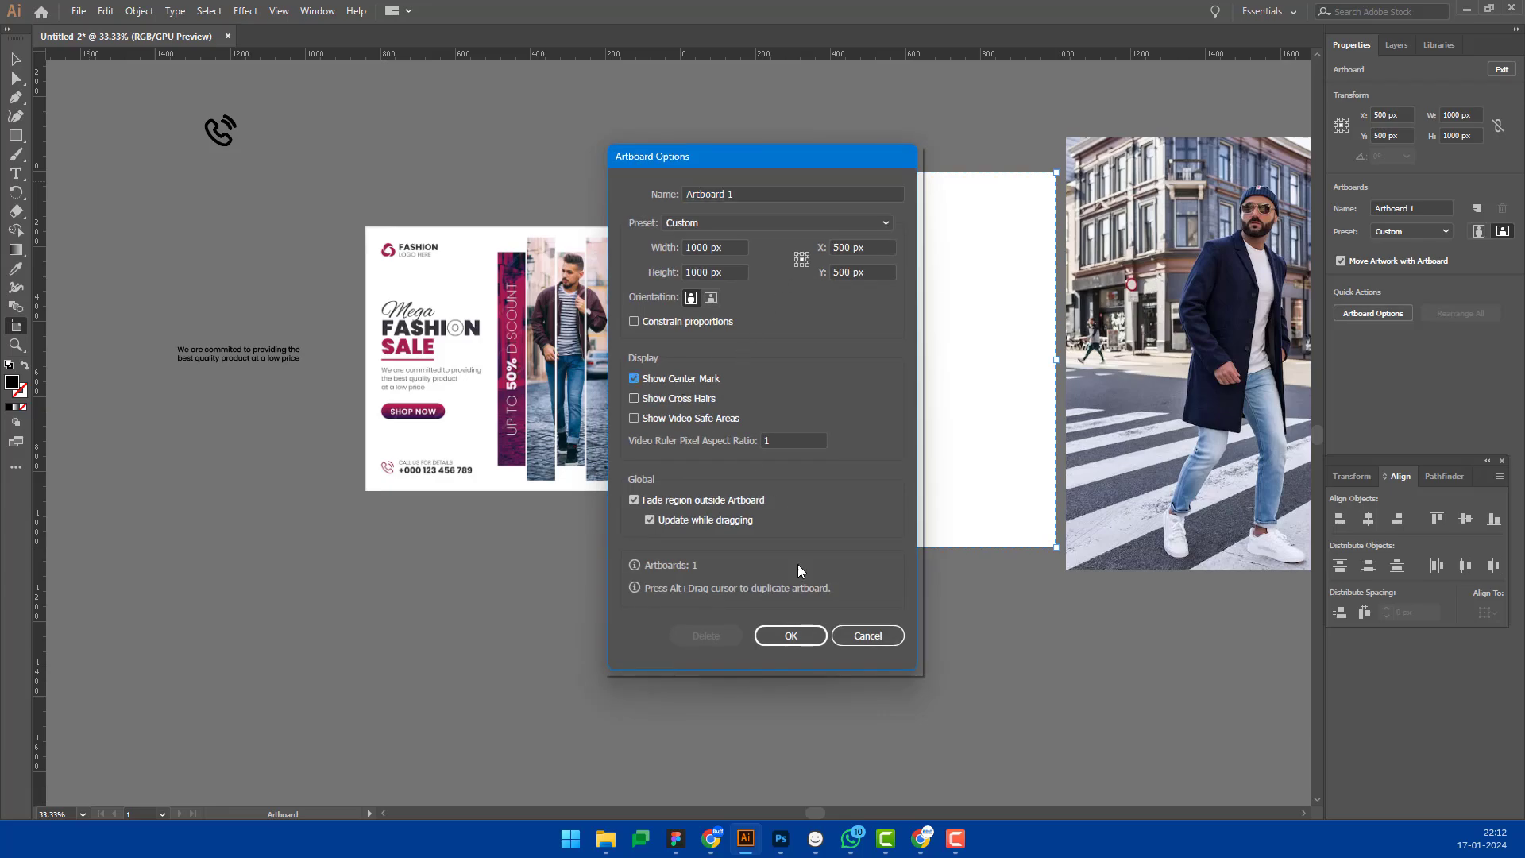
left_click(791, 635)
Step: Drag a vertical guide from the left ruler to the artboard's centre
scroll(863, 374, "up", 1)
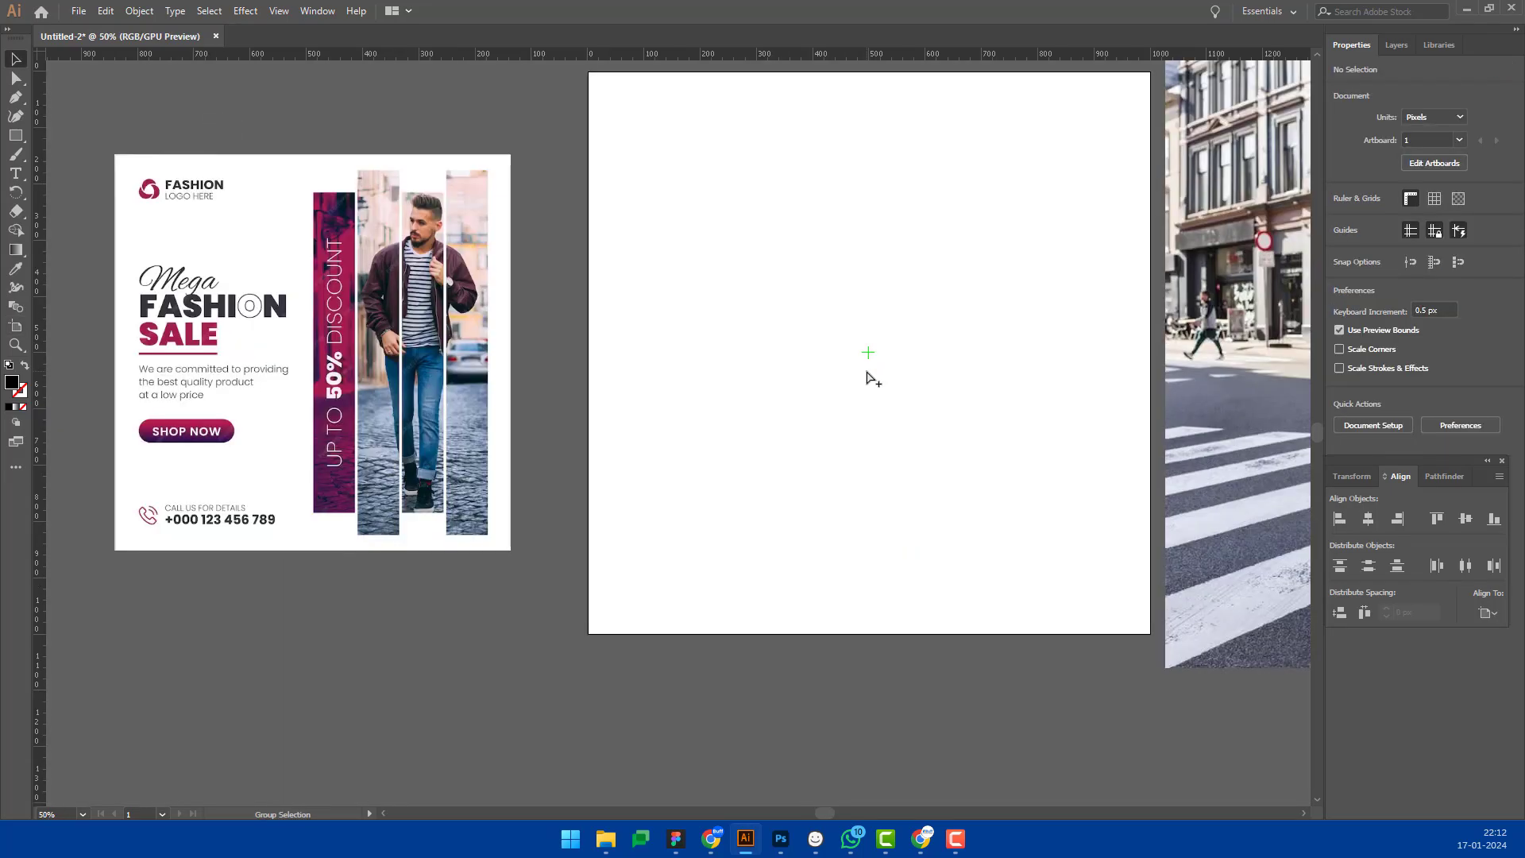
left_click_drag(40, 362, 868, 359)
scroll(946, 304, "down", 2, "alt")
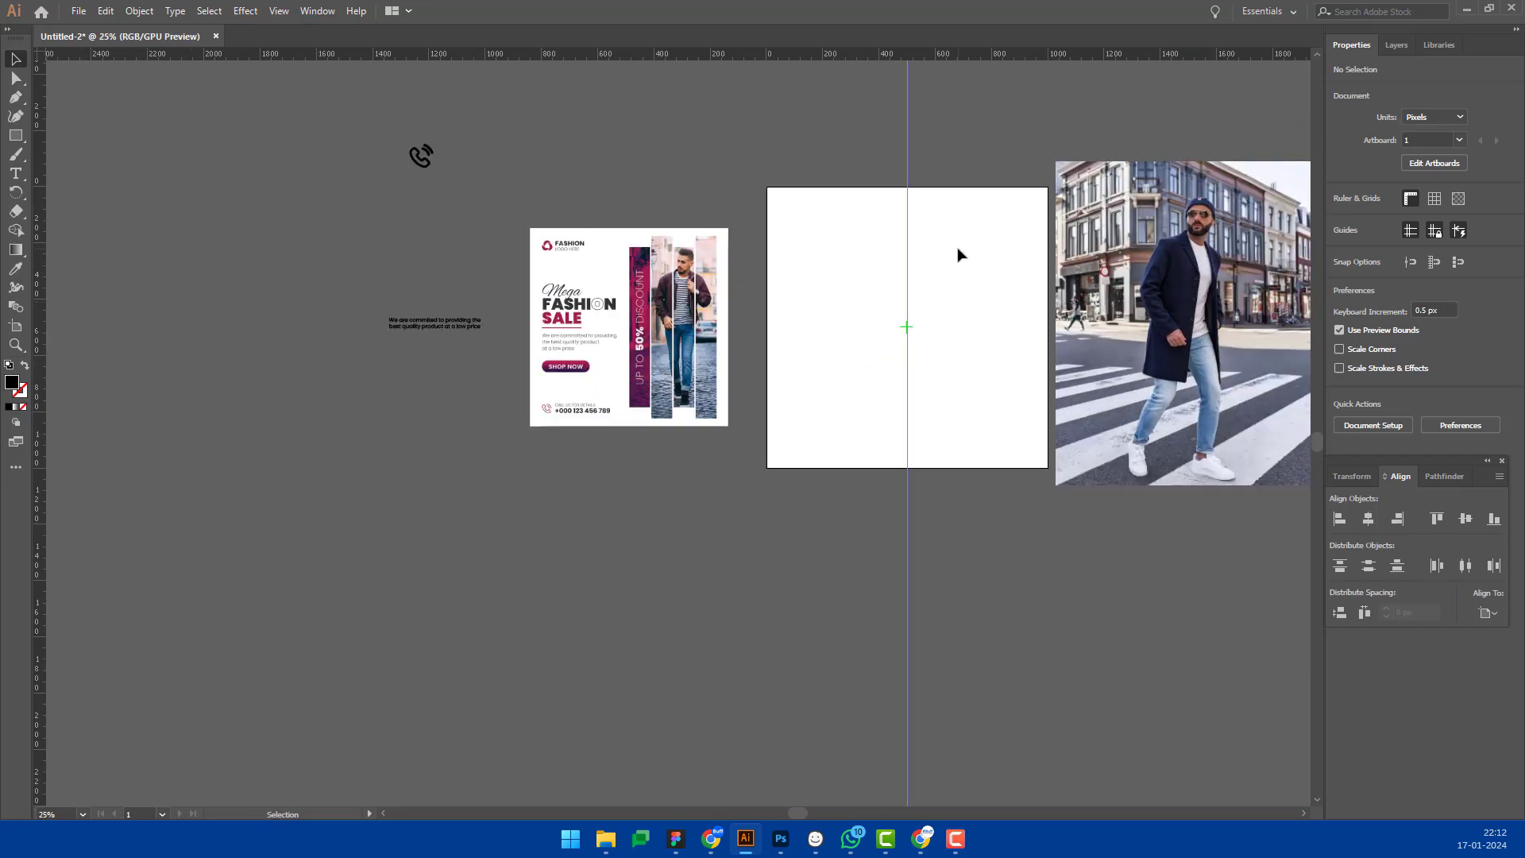
scroll(982, 268, "up", 1, "alt")
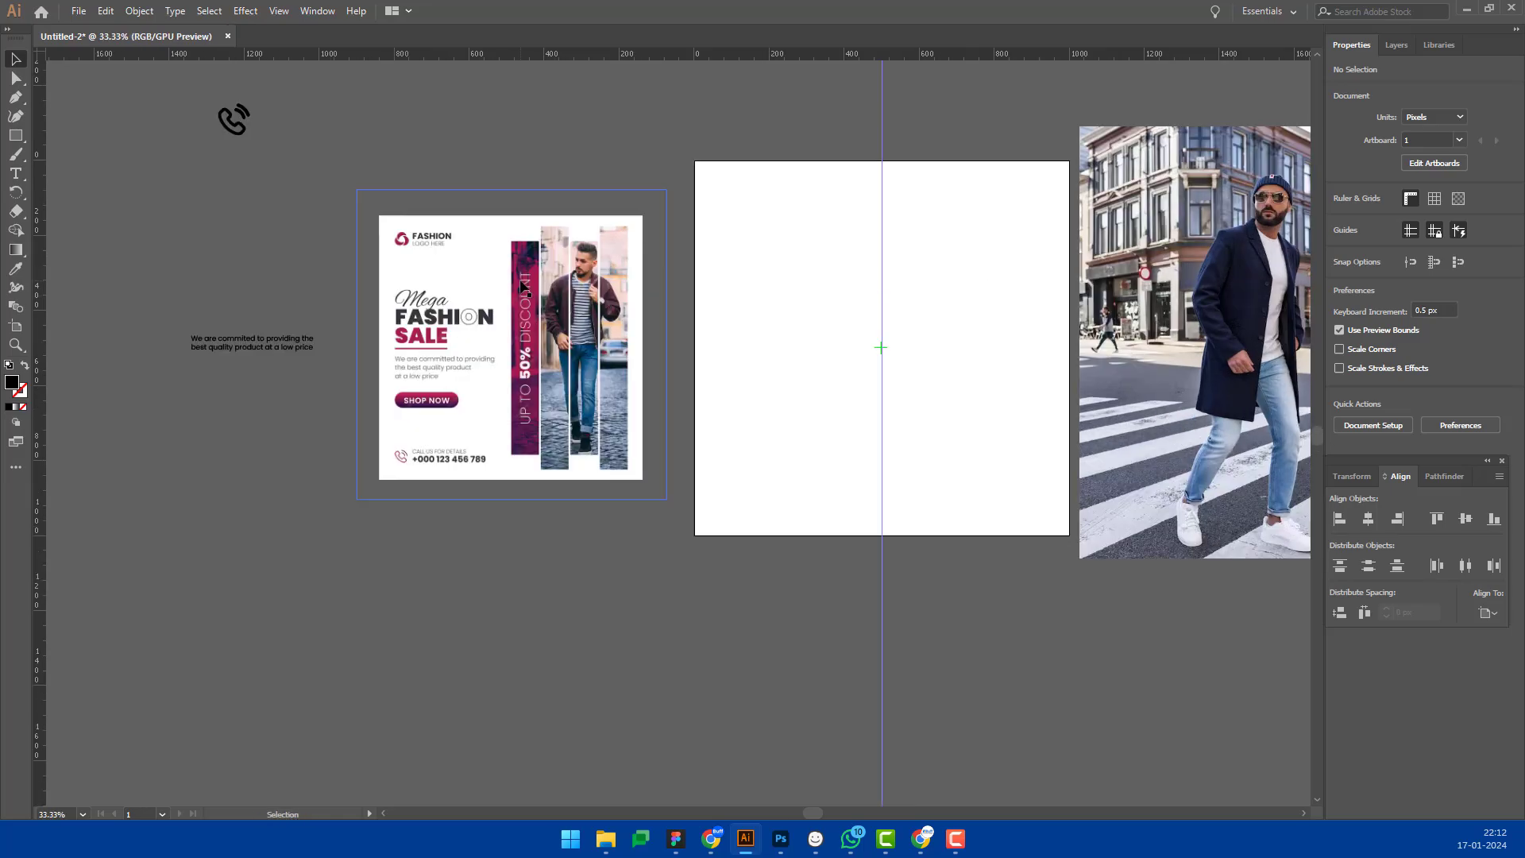
Step: Draw a tall, narrow black rectangle starting at the centre guide
left_click(22, 143)
mouse_move(896, 204)
left_mouse_down()
mouse_move(934, 461)
mouse_move(918, 432)
left_mouse_up()
key("v")
scroll(921, 338, "up", 1)
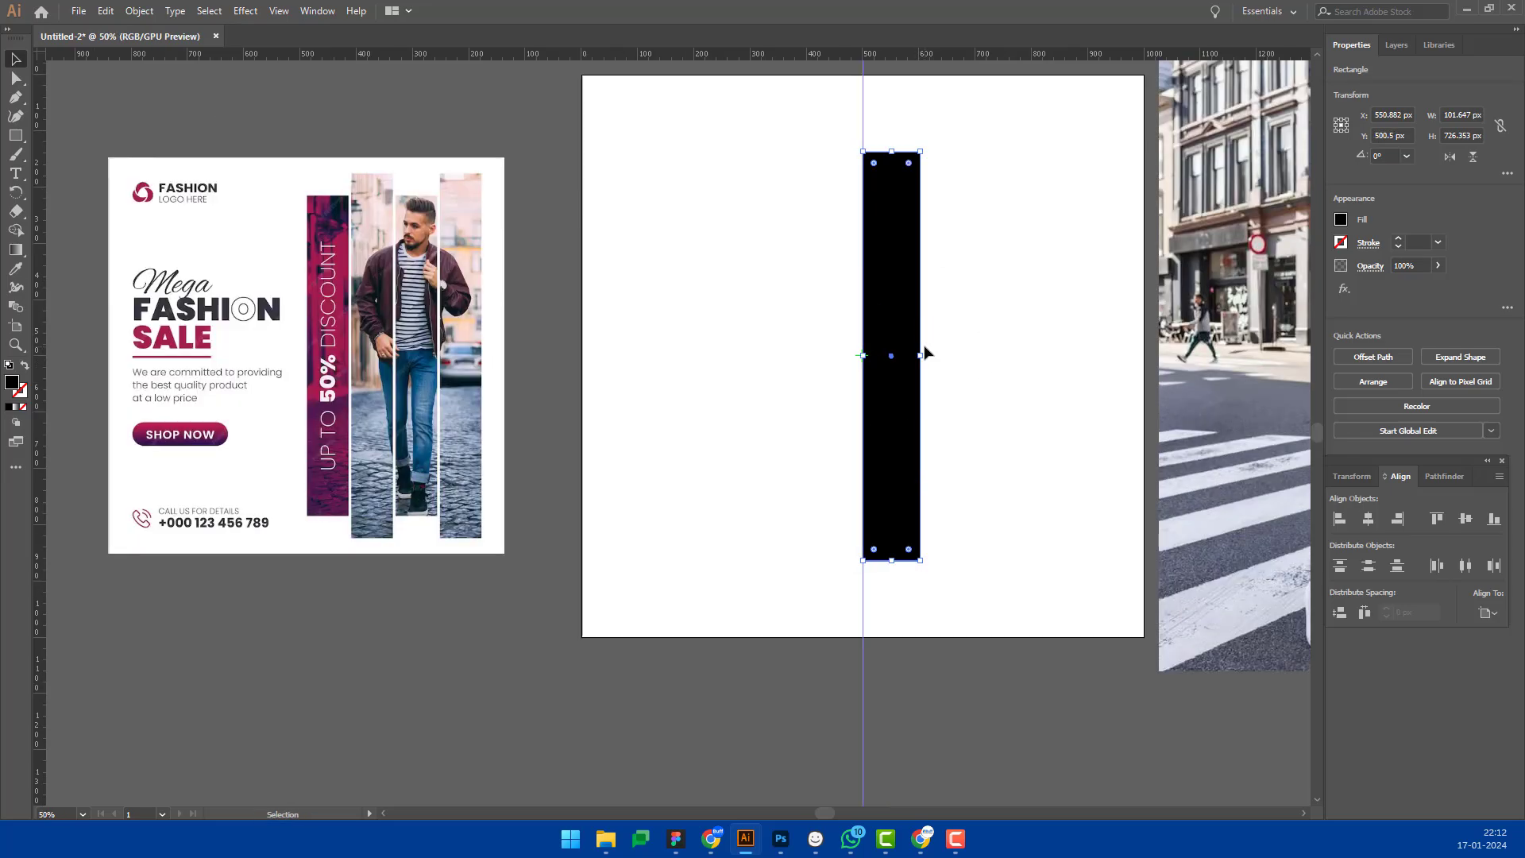
left_click_drag(921, 354, 951, 328)
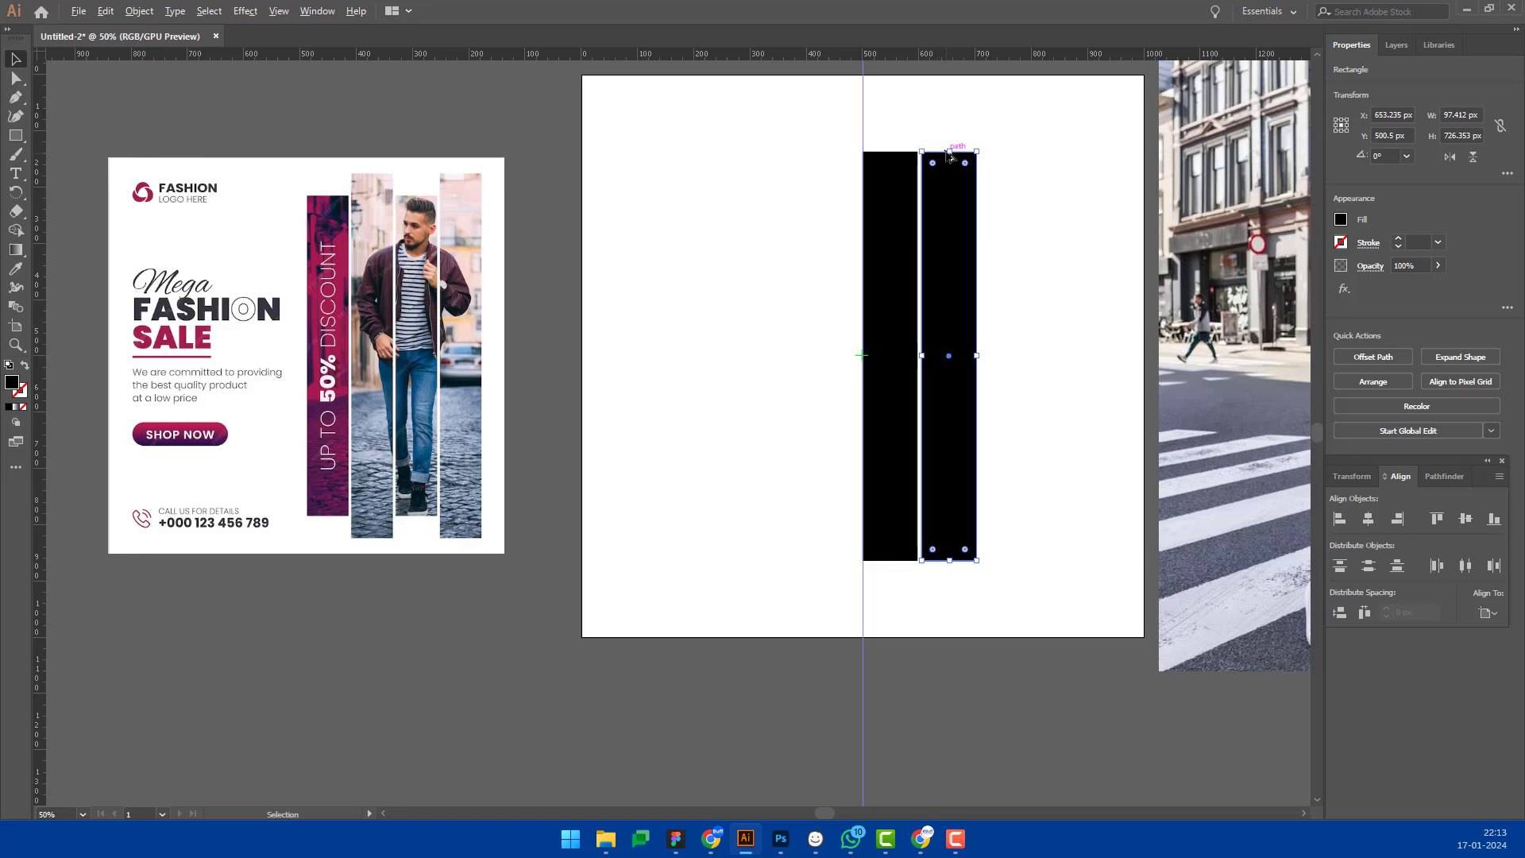
Step: Add a taller second bar, then duplicate the pair to get four staggered bars
left_click_drag(949, 151, 946, 129)
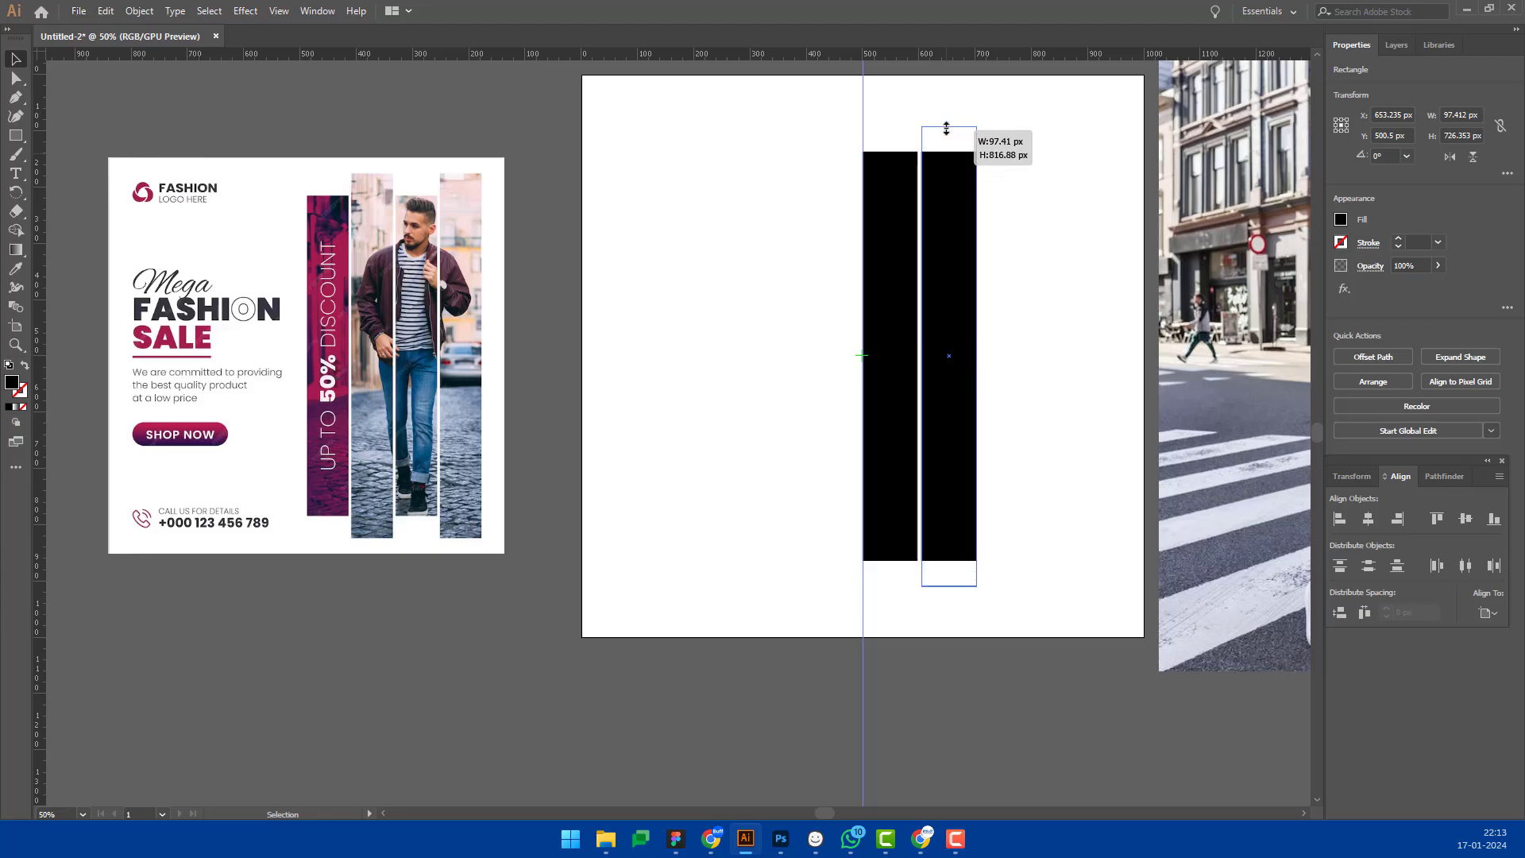
left_click_drag(946, 129, 945, 126)
mouse_move(1025, 256)
left_mouse_down()
mouse_move(900, 342)
mouse_move(1013, 321)
left_mouse_up()
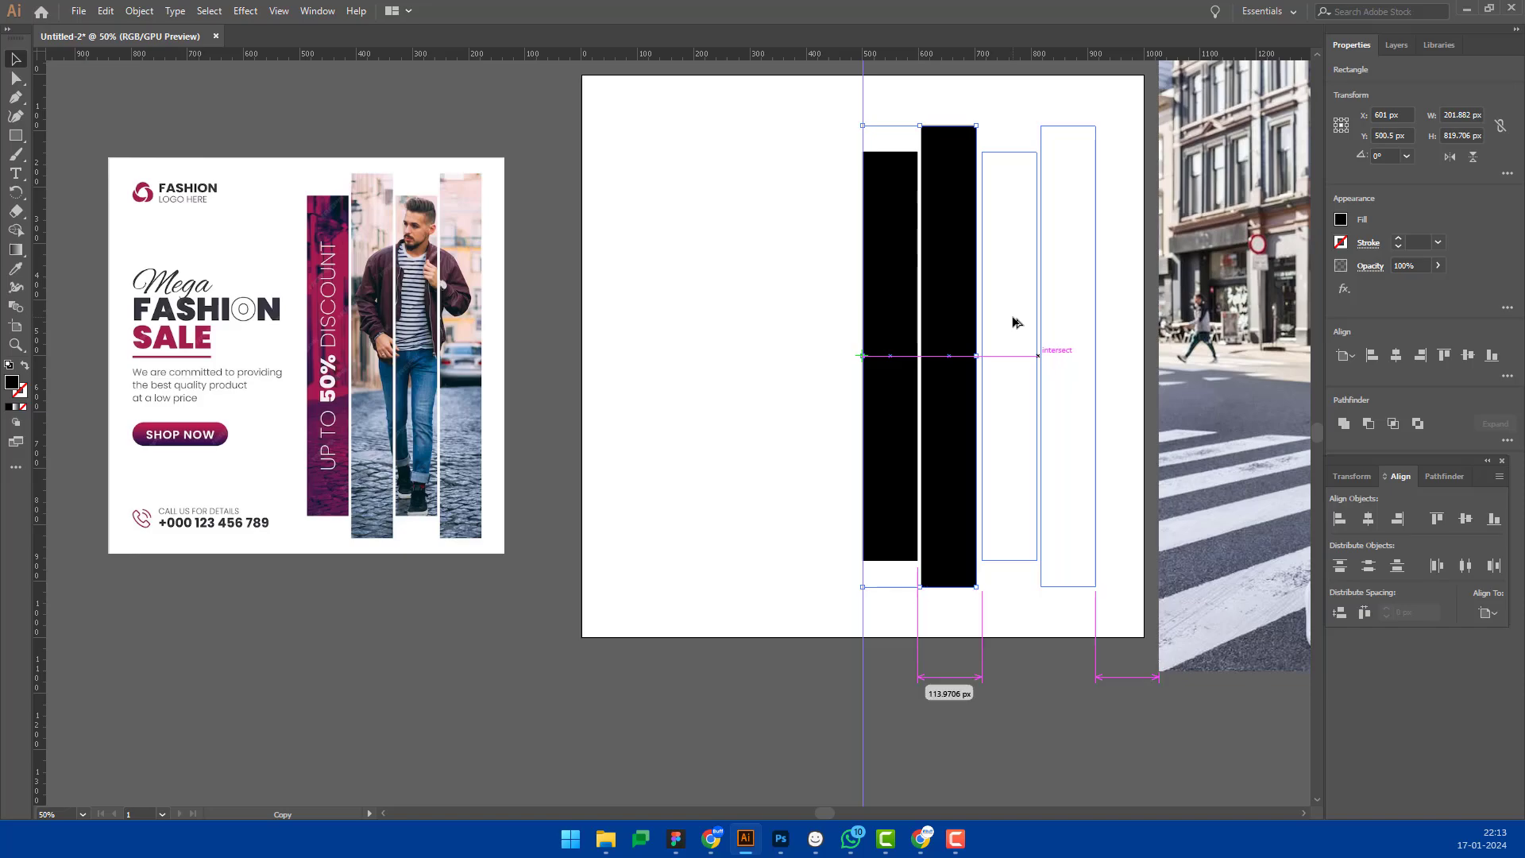
left_click_drag(1013, 322, 1014, 321)
mouse_move(1120, 215)
left_mouse_down()
mouse_move(1019, 303)
mouse_move(901, 357)
left_mouse_up()
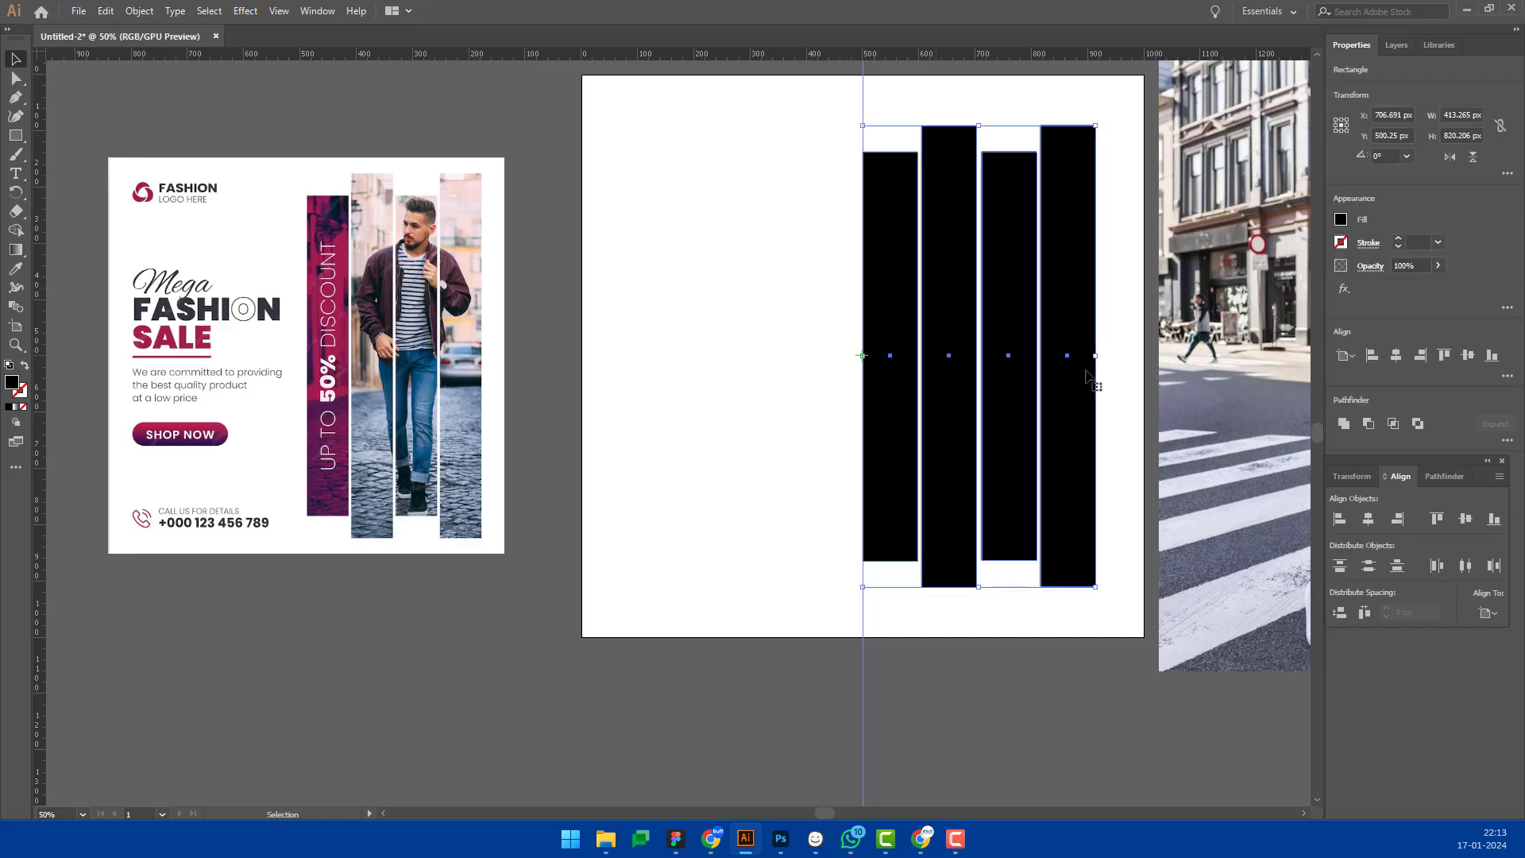
Step: Distribute the four bars with equal spacing, aligned to the selection
left_click(1482, 613)
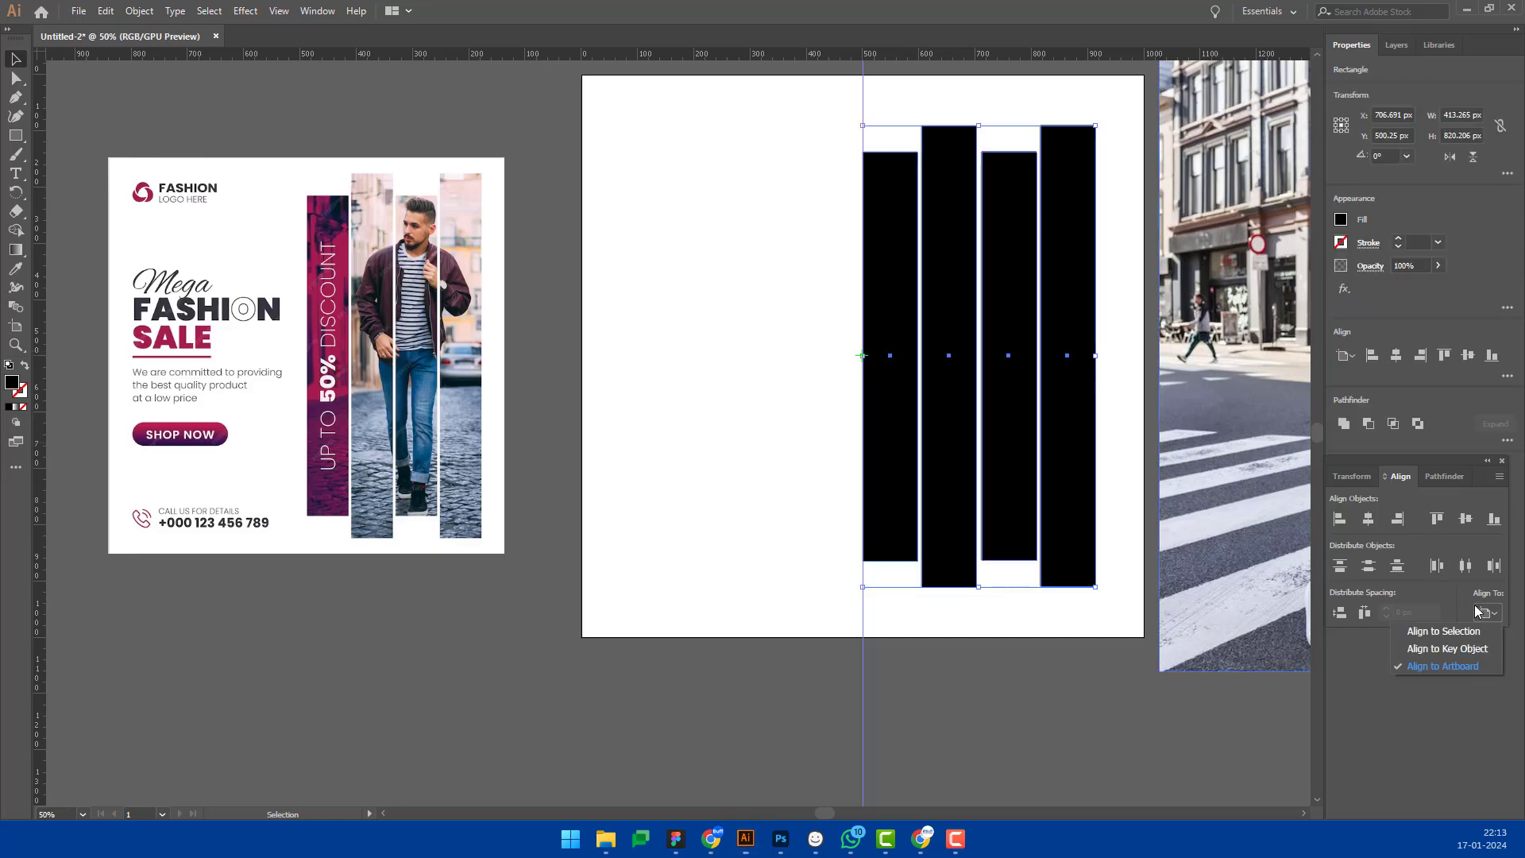
left_click(1440, 630)
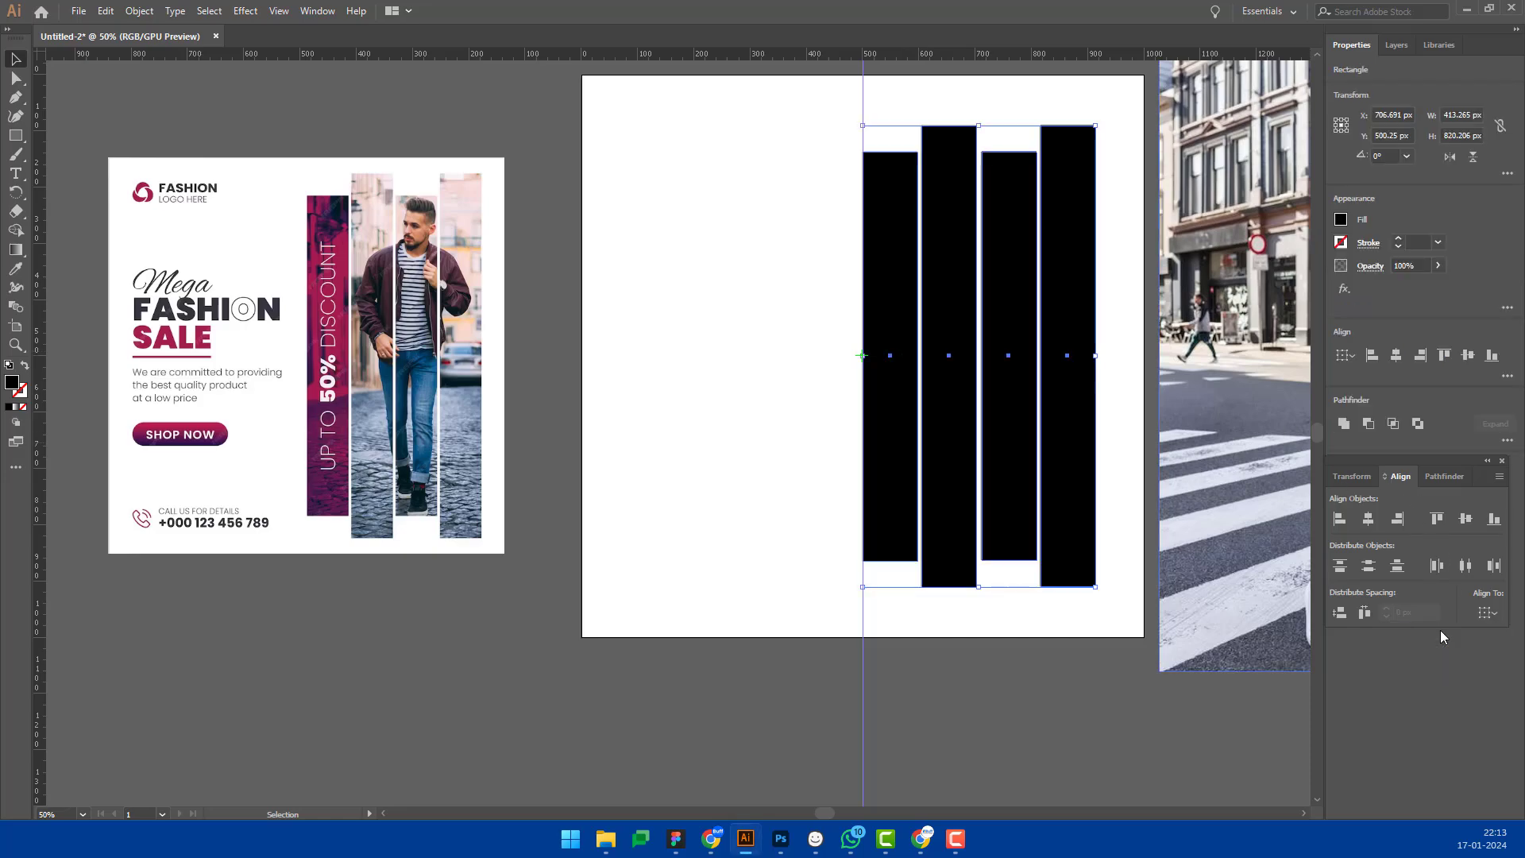
left_click(1364, 613)
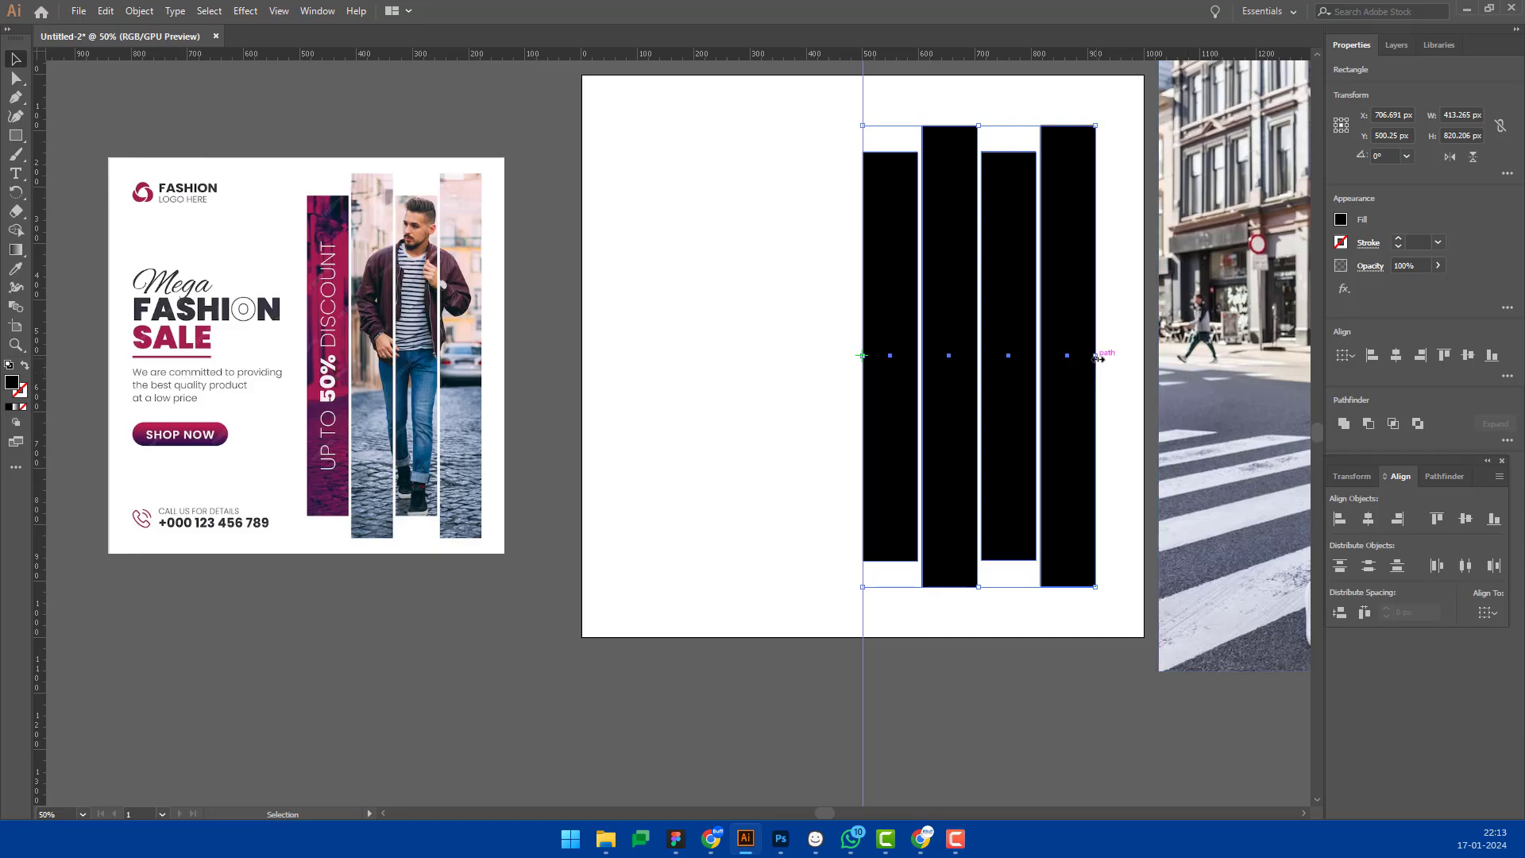
Step: Enlarge the bars to about 446 × 885 px, group them, and centre them vertically
left_click_drag(1097, 358, 1115, 358)
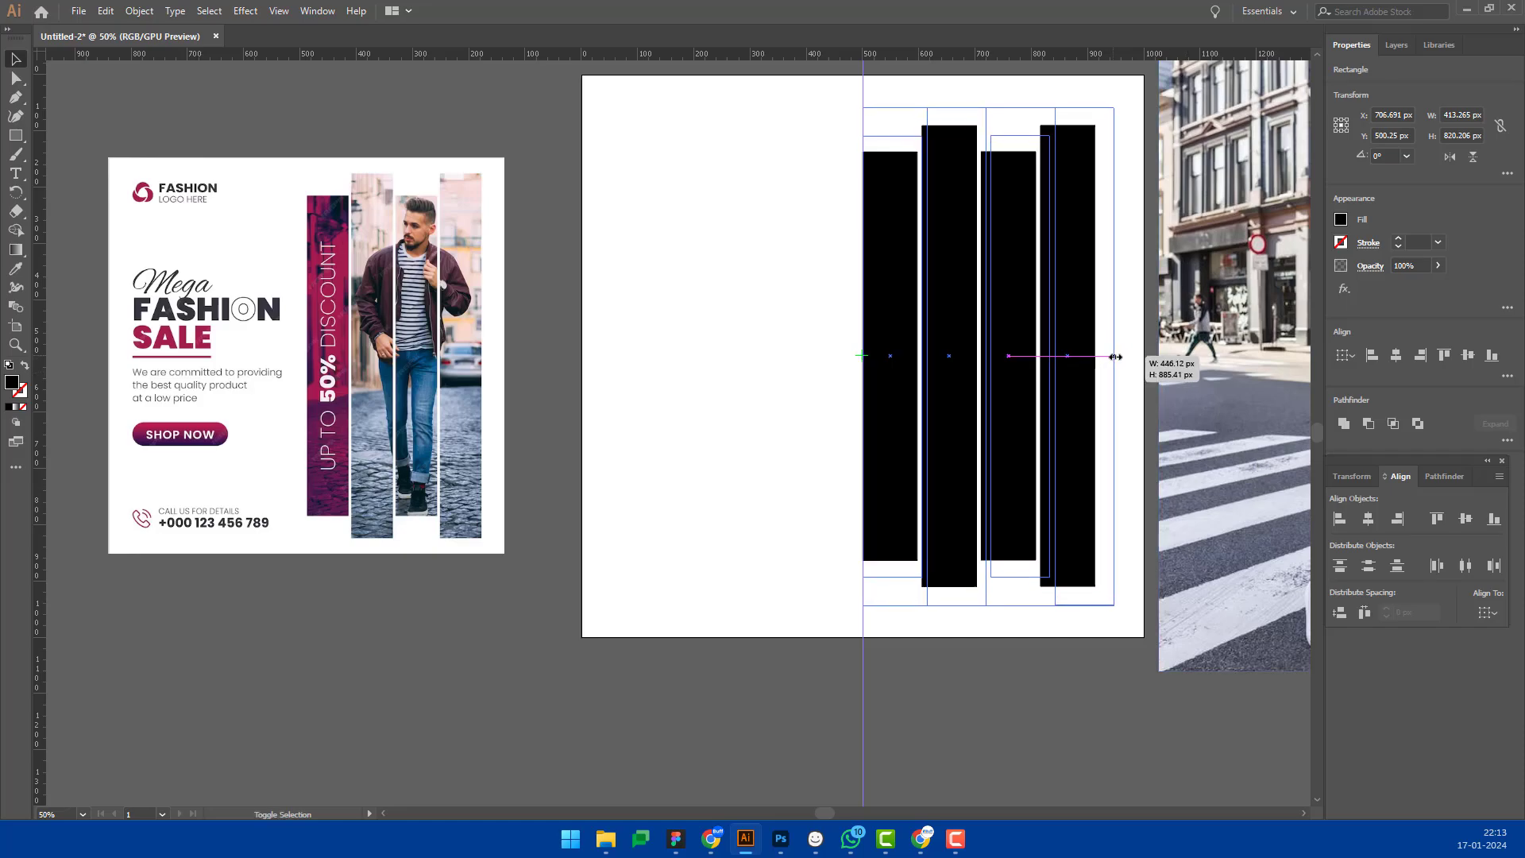
left_click_drag(1116, 357, 1116, 356)
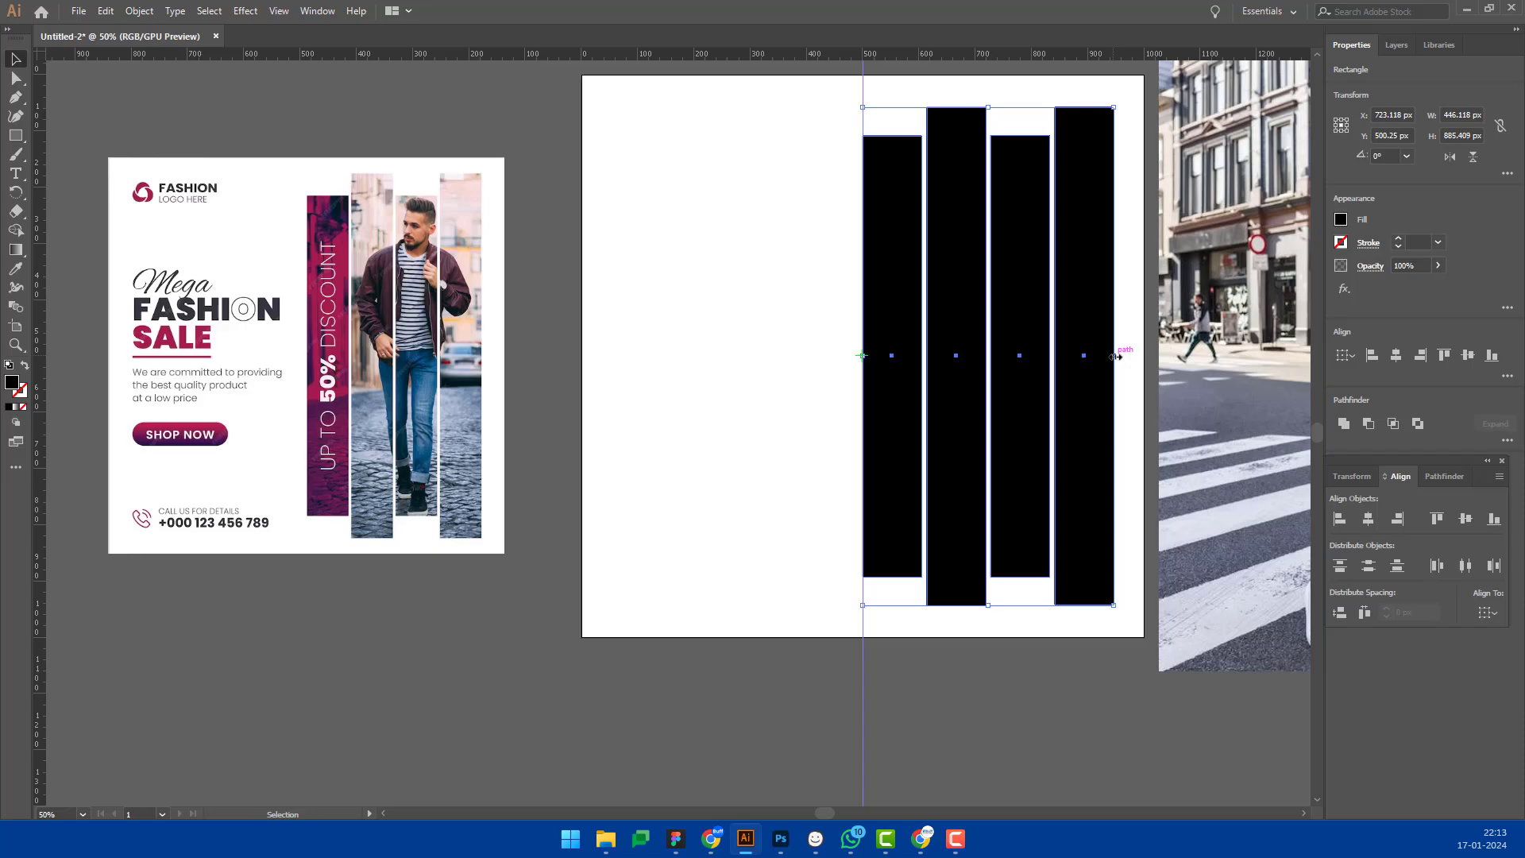
left_click(1139, 400)
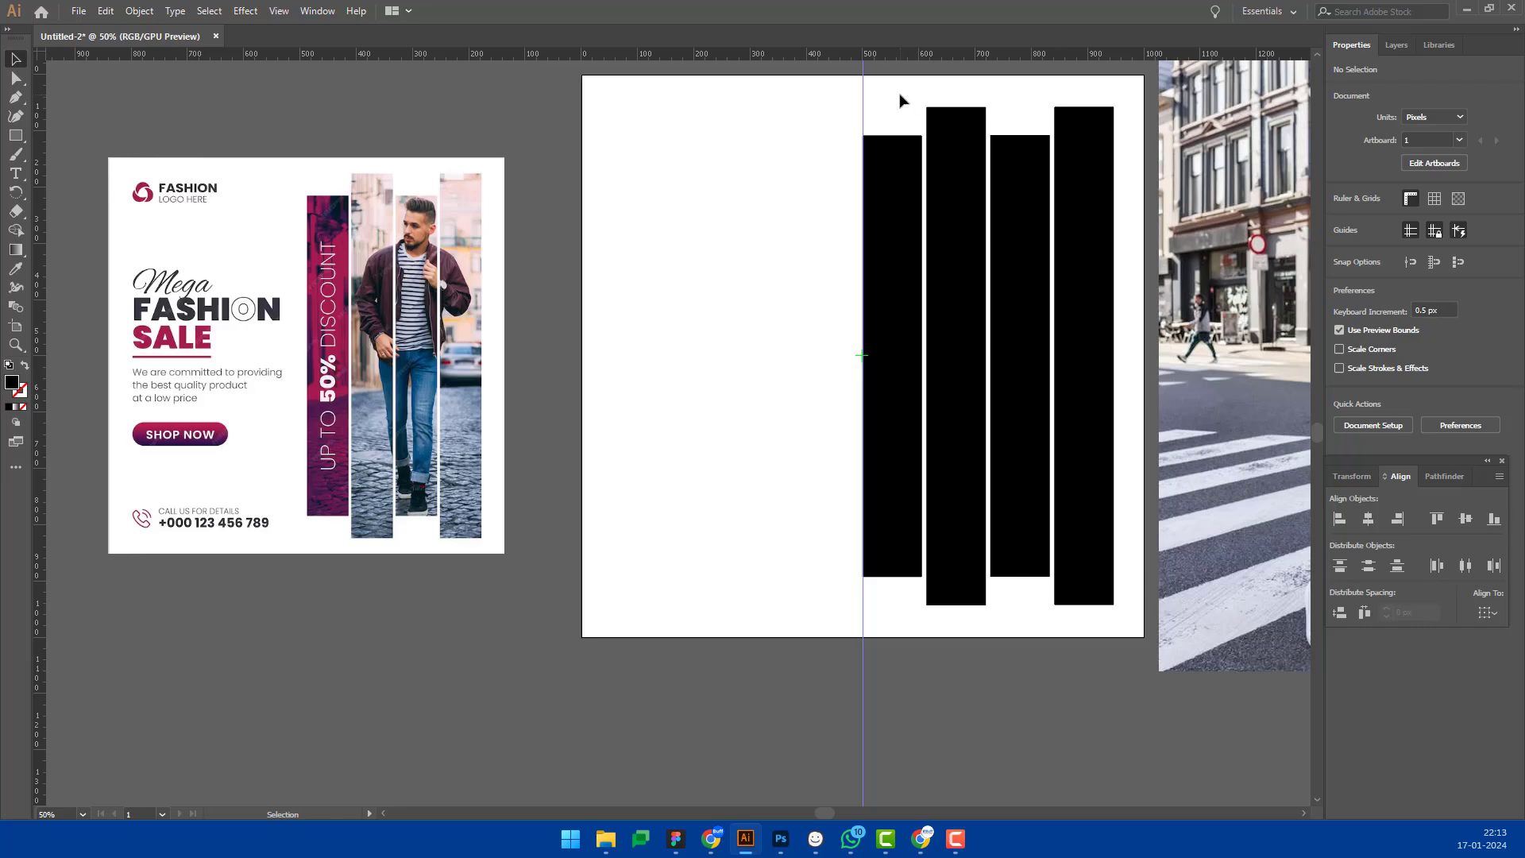
left_click_drag(900, 94, 1118, 340)
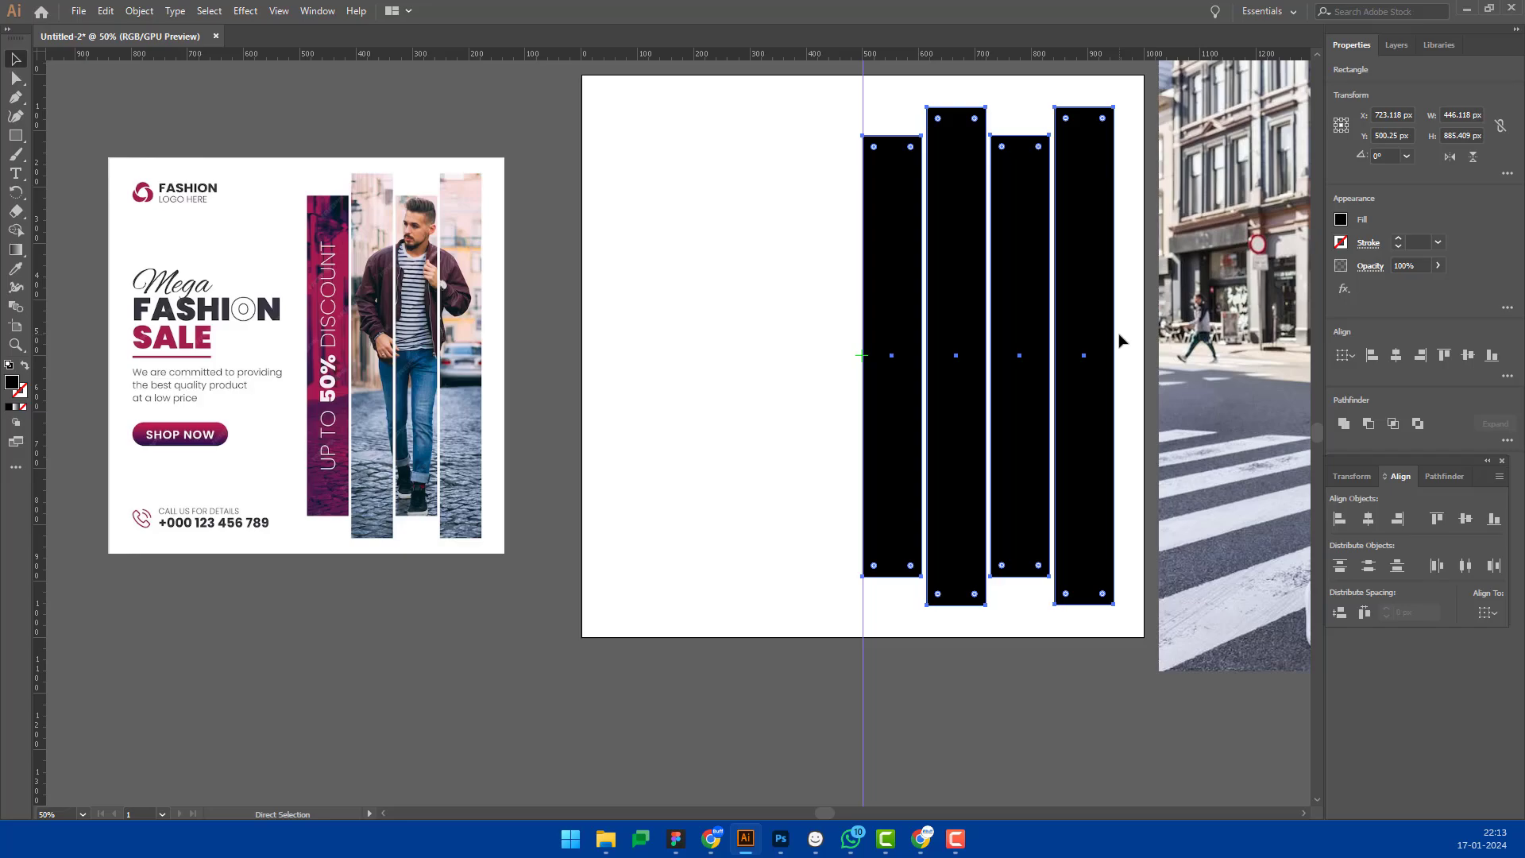
key("ctrl+g")
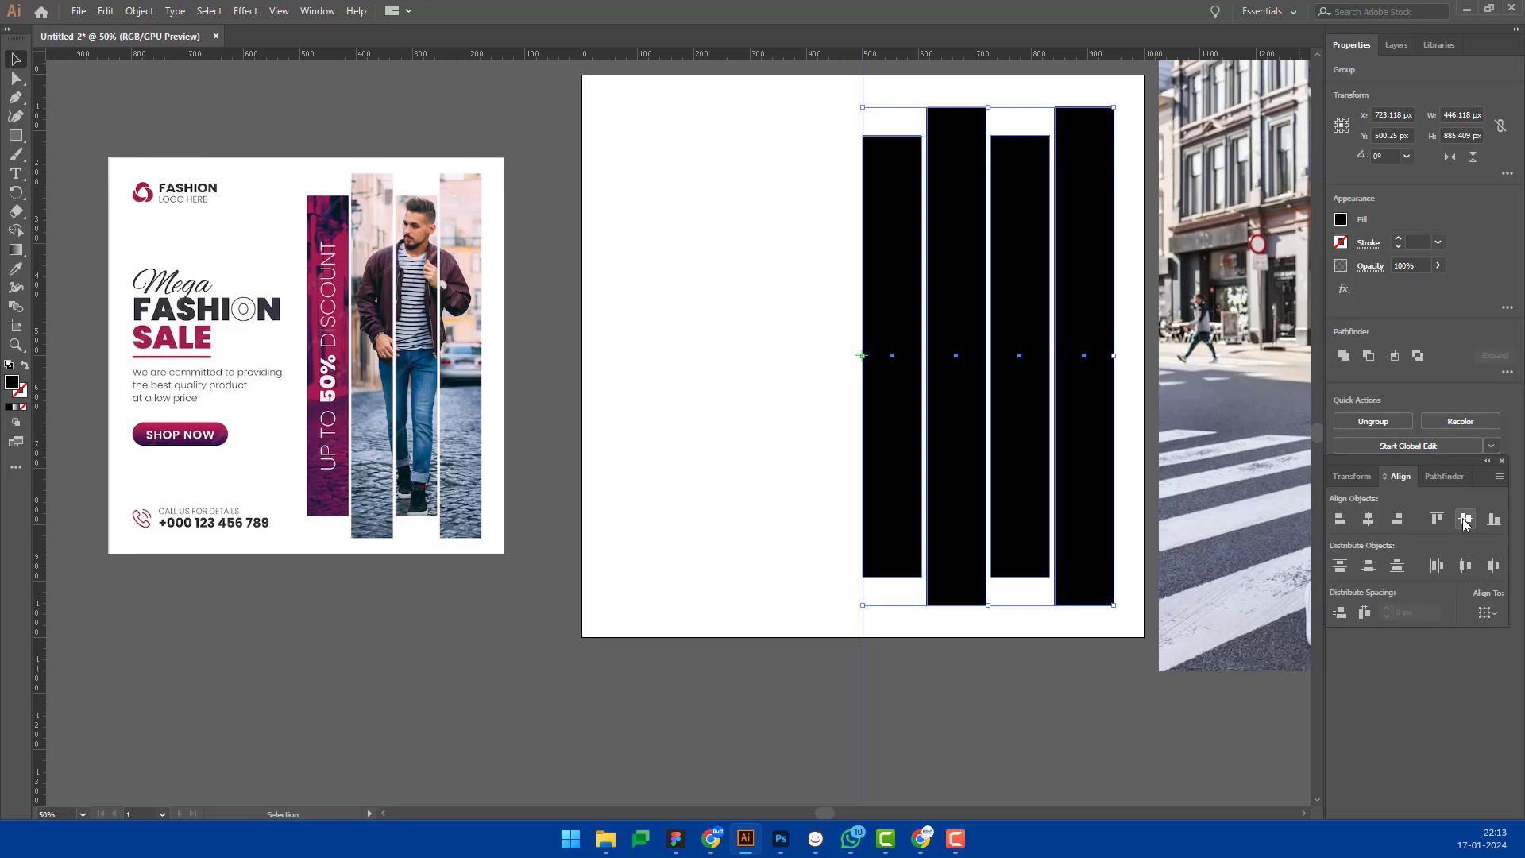
left_click(1463, 519)
Step: Ungroup the four black bars
scroll(1146, 288, "down", 1, "alt")
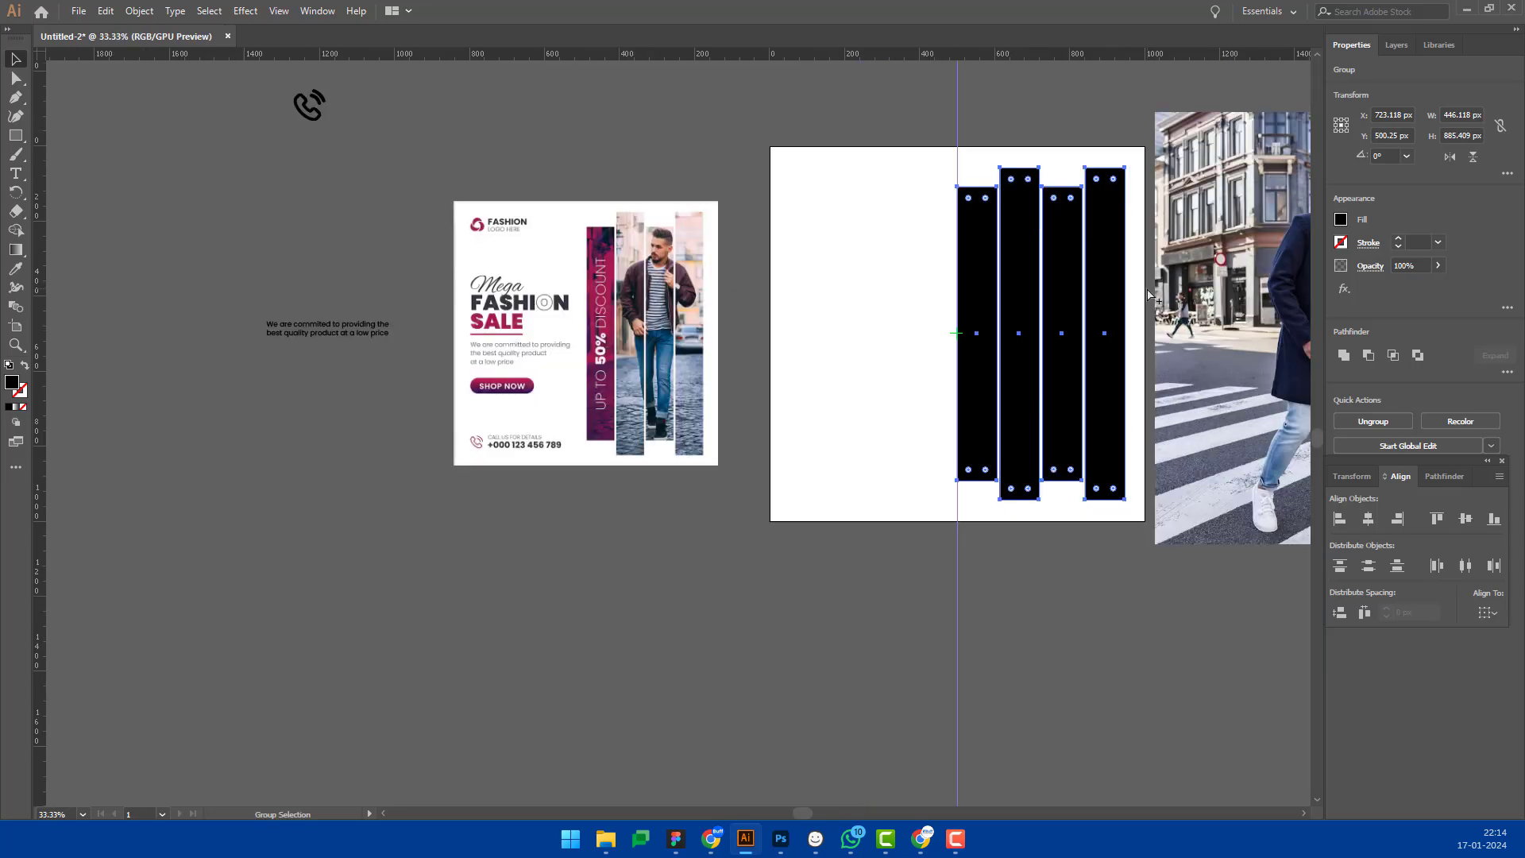
right_click(1037, 290)
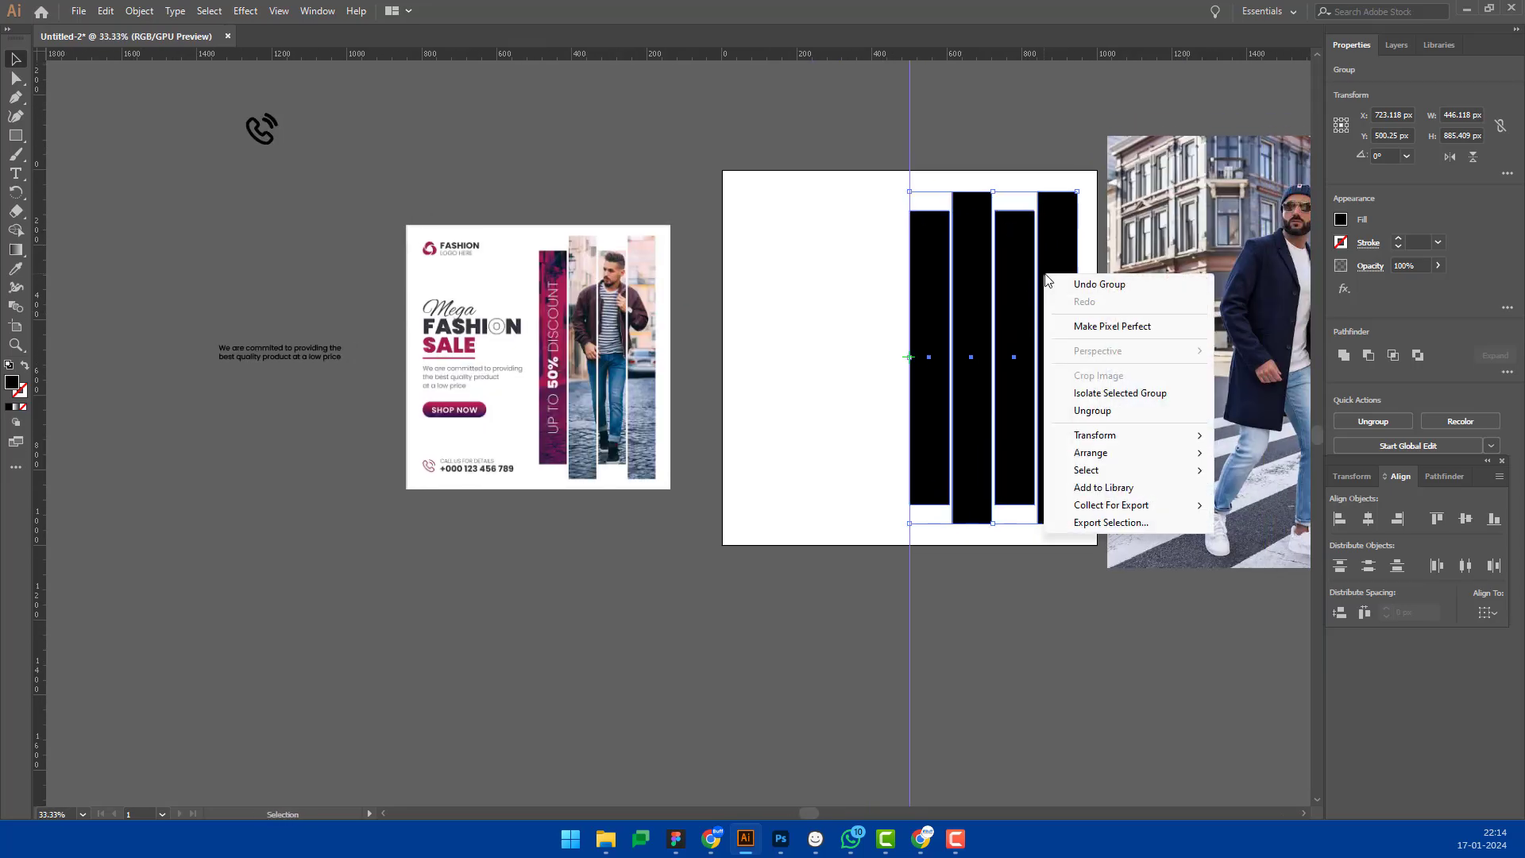
left_click(1096, 410)
left_click(1085, 657)
Step: Move the street photo over the bars and scale it to 755.576 × 944.471 px
left_click_drag(1244, 352, 1013, 352)
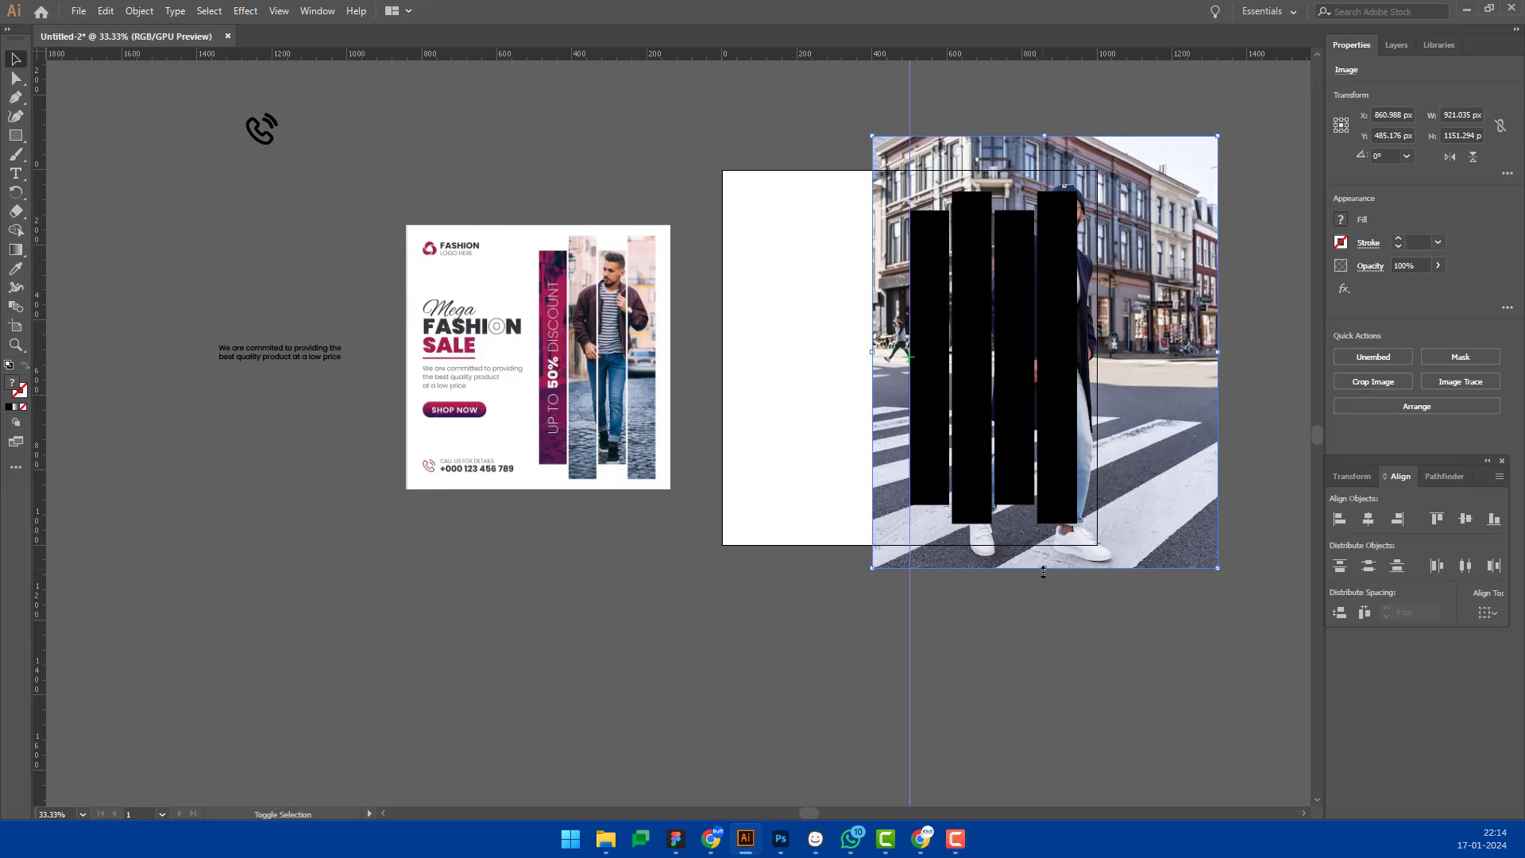
left_click_drag(1044, 567, 1044, 533)
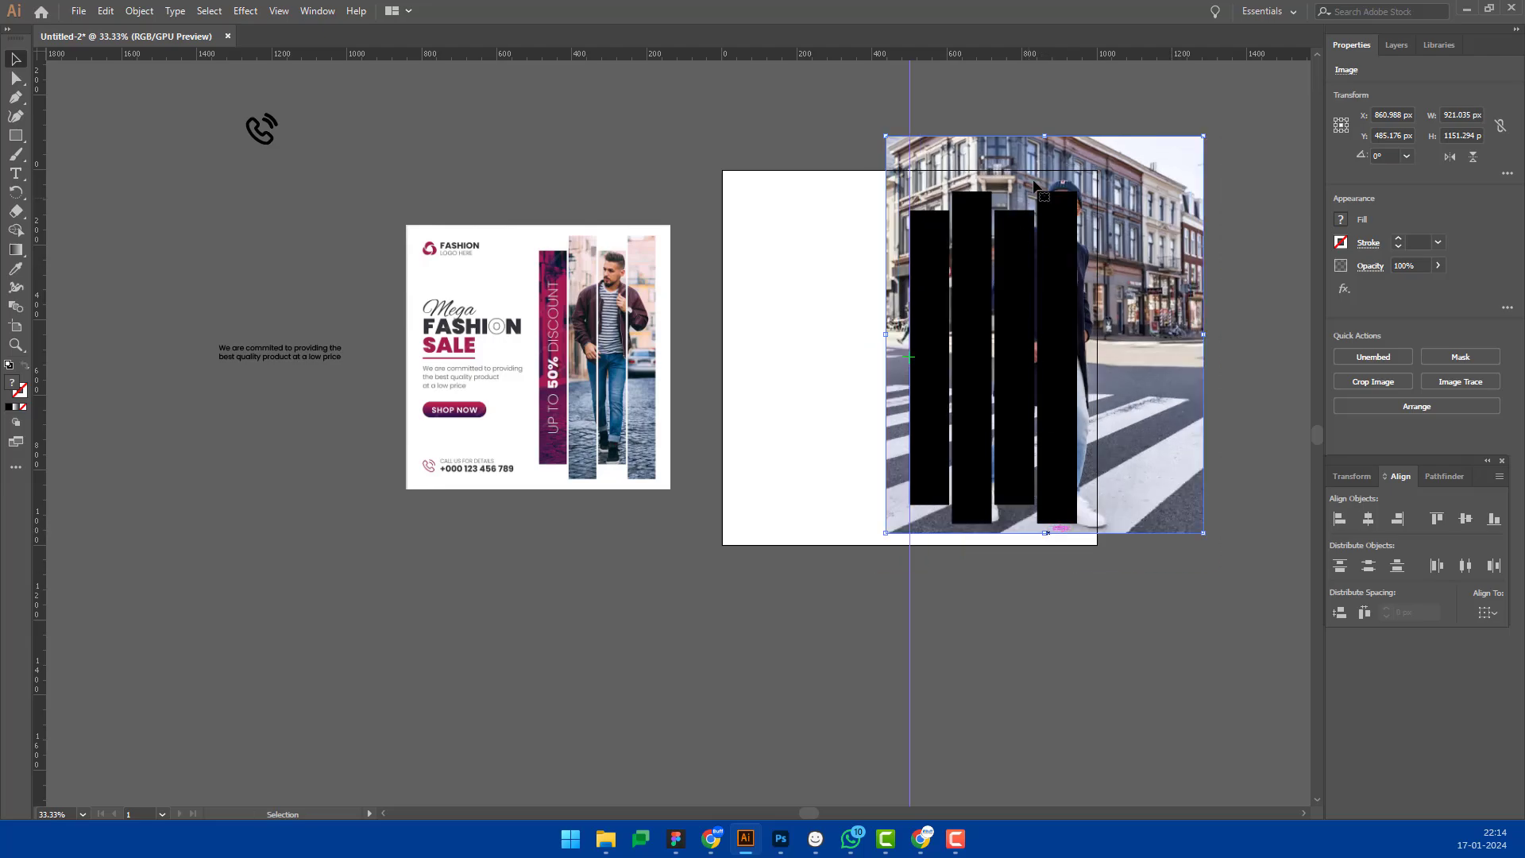
left_click_drag(1043, 136, 1044, 178)
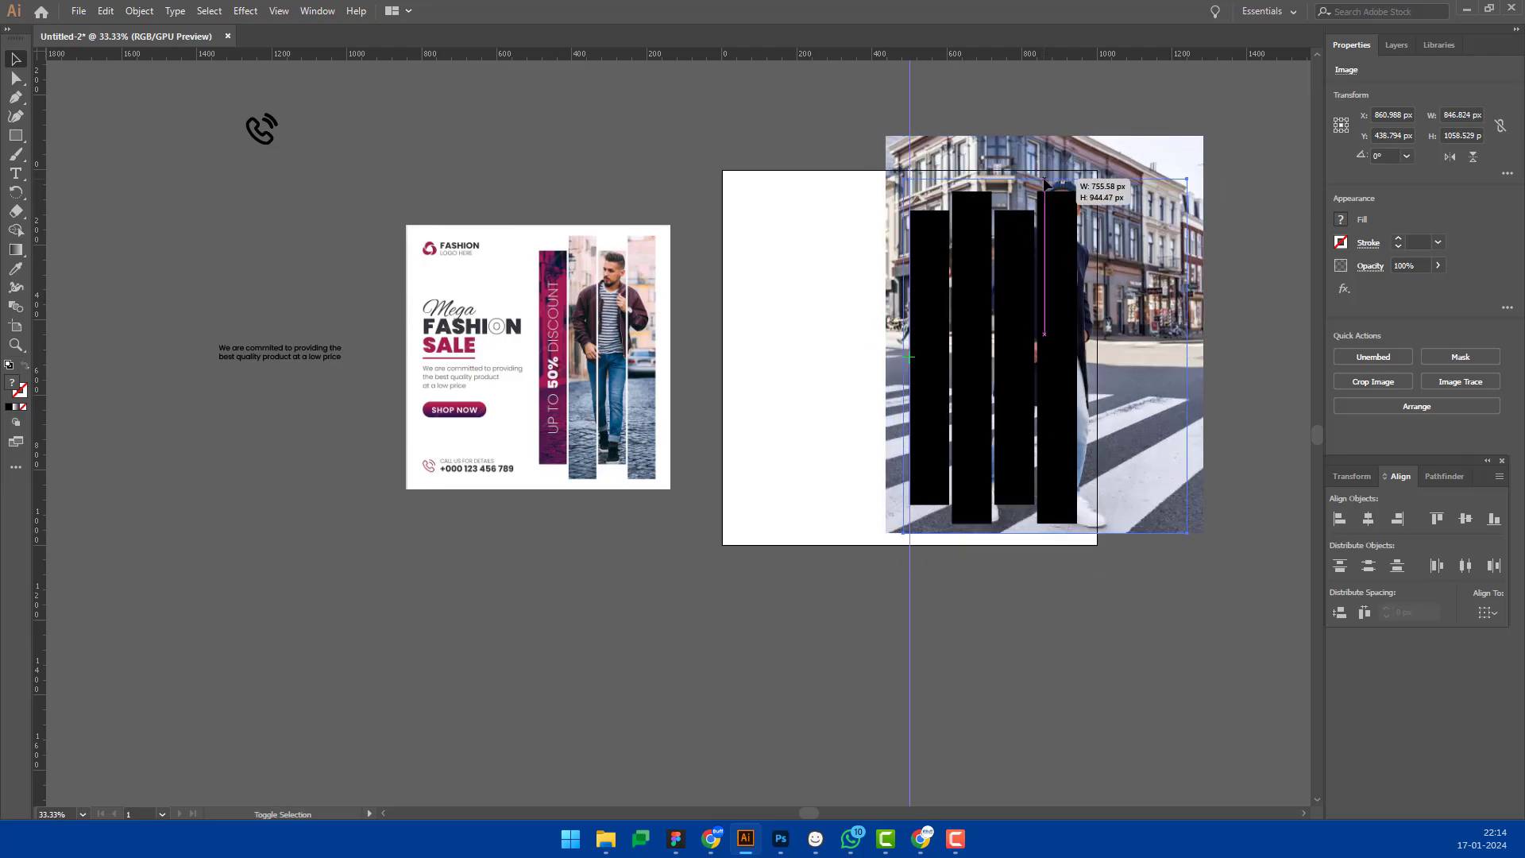
left_click_drag(1136, 288, 1119, 287)
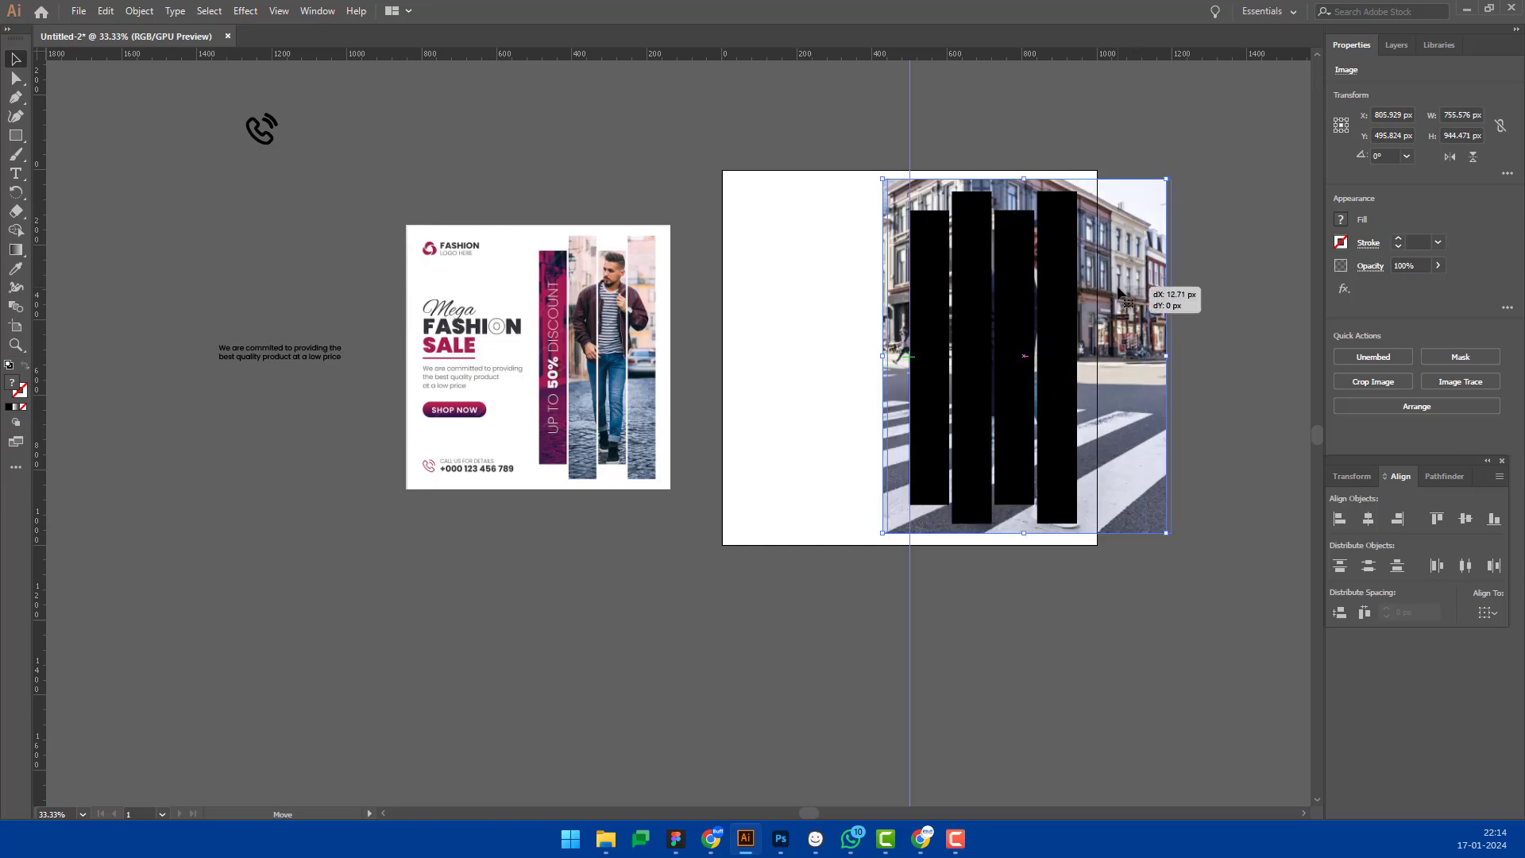
left_click_drag(878, 333, 1102, 258)
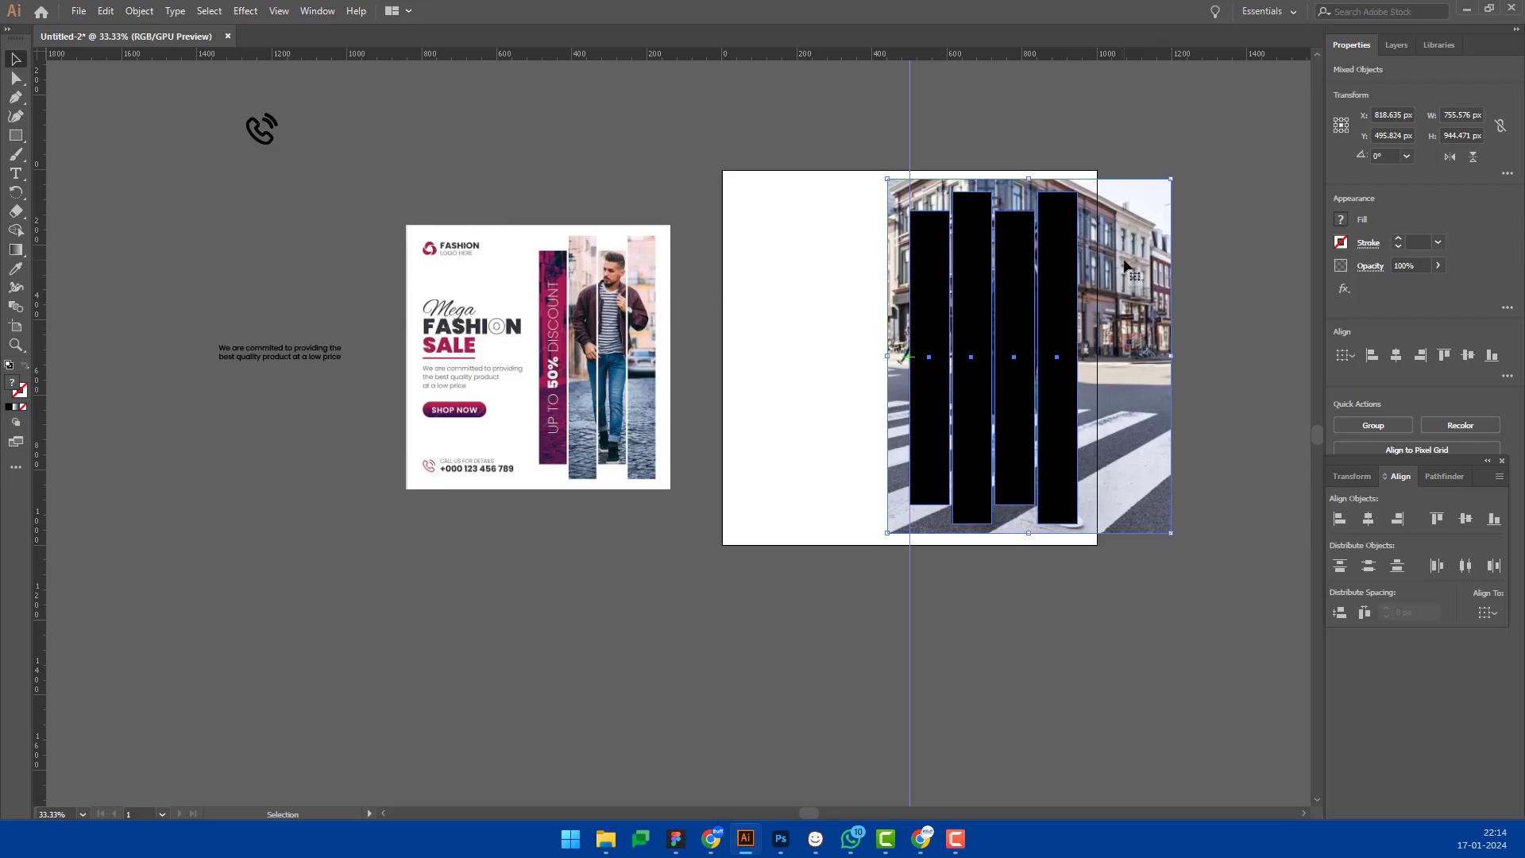
Step: Try clipping the street photo to the bars, then undo the clipping mask
right_click(1054, 281)
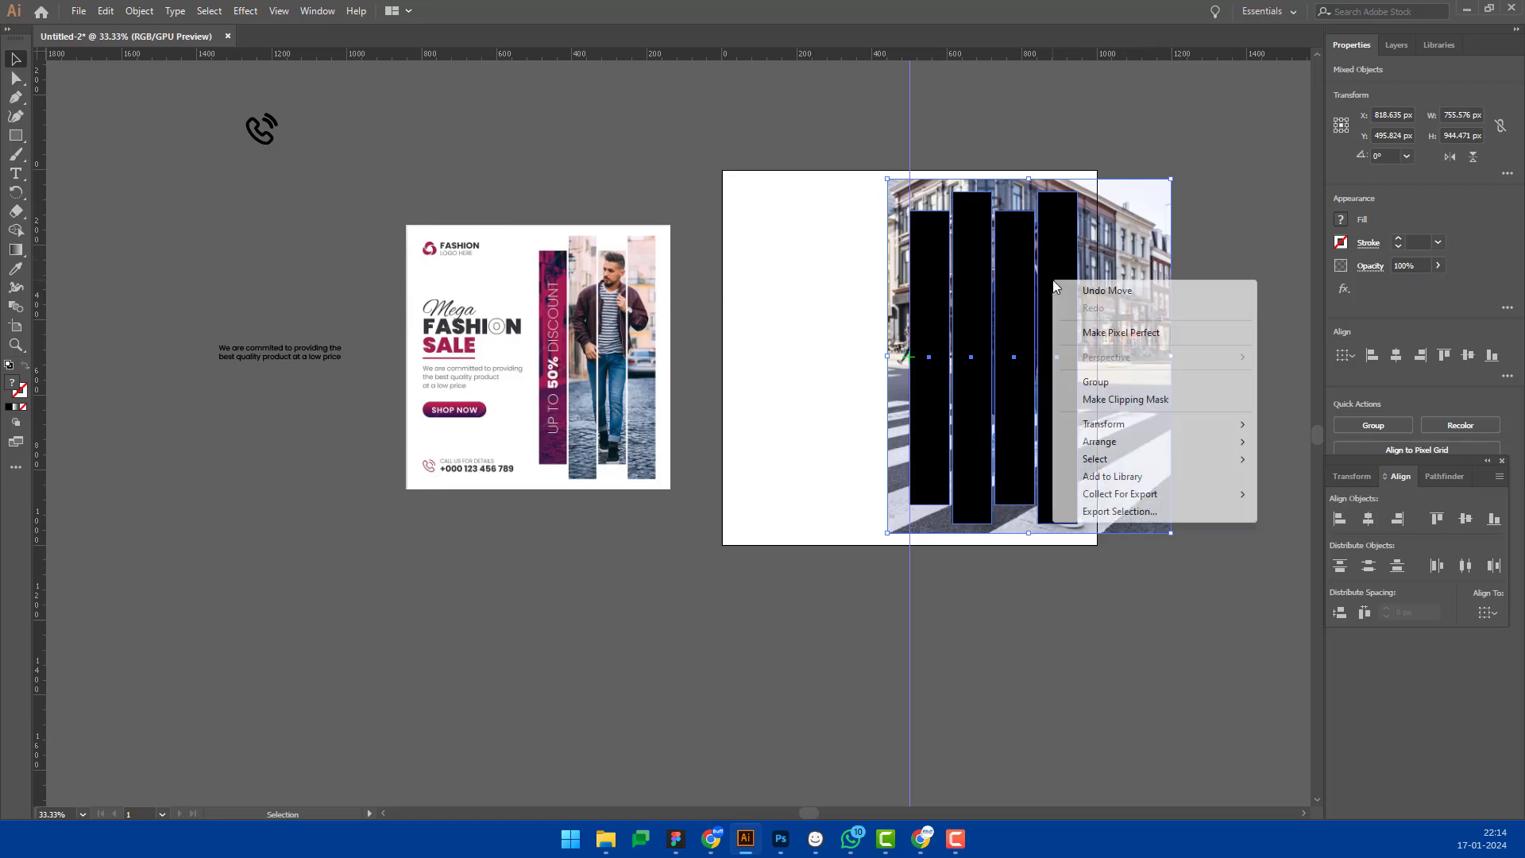
left_click(1137, 400)
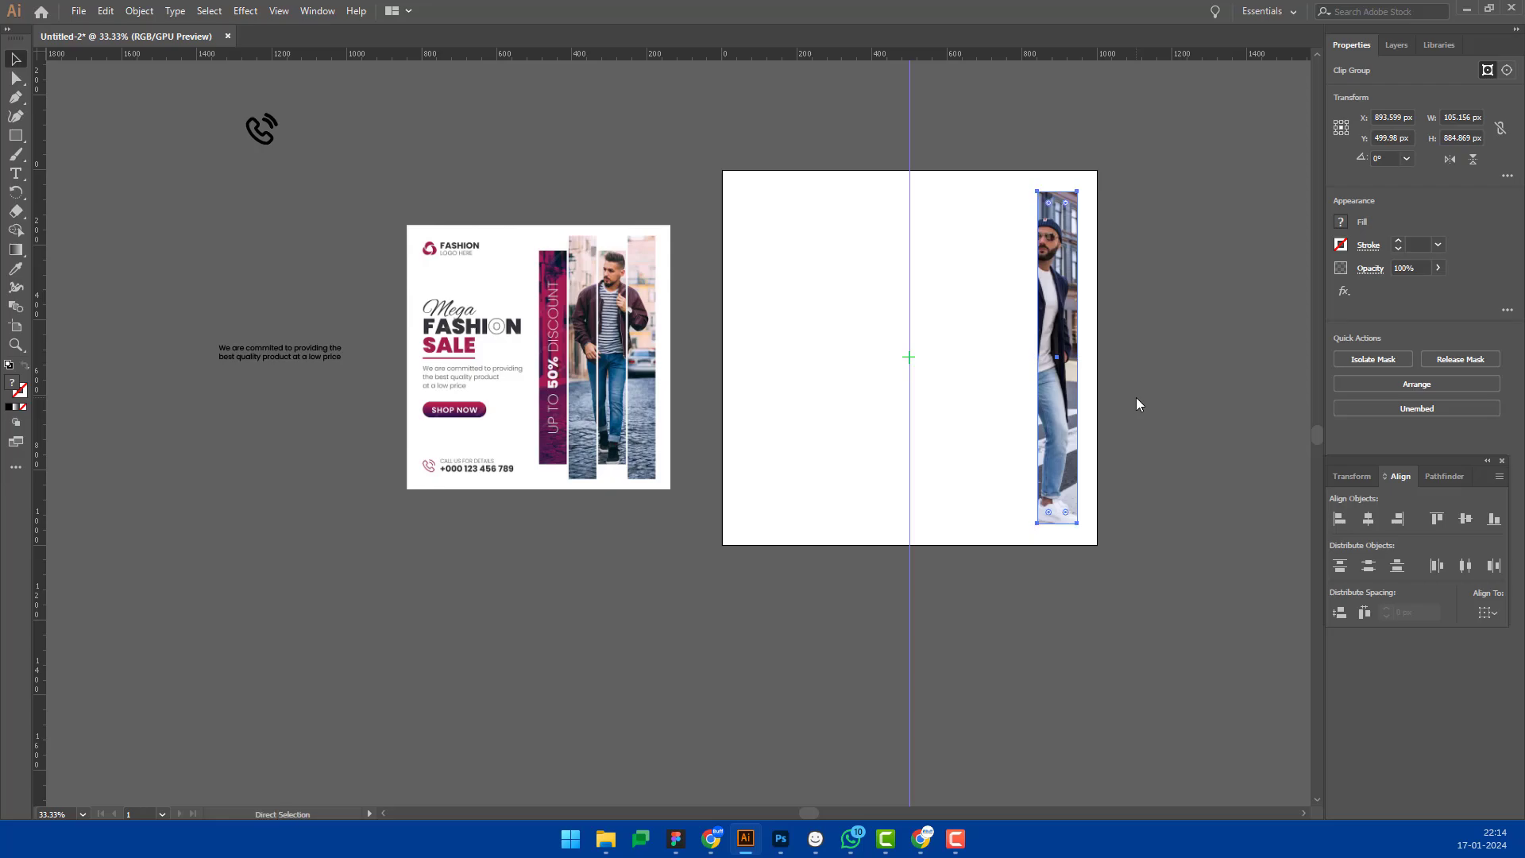
key("ctrl+z")
left_click(1211, 227)
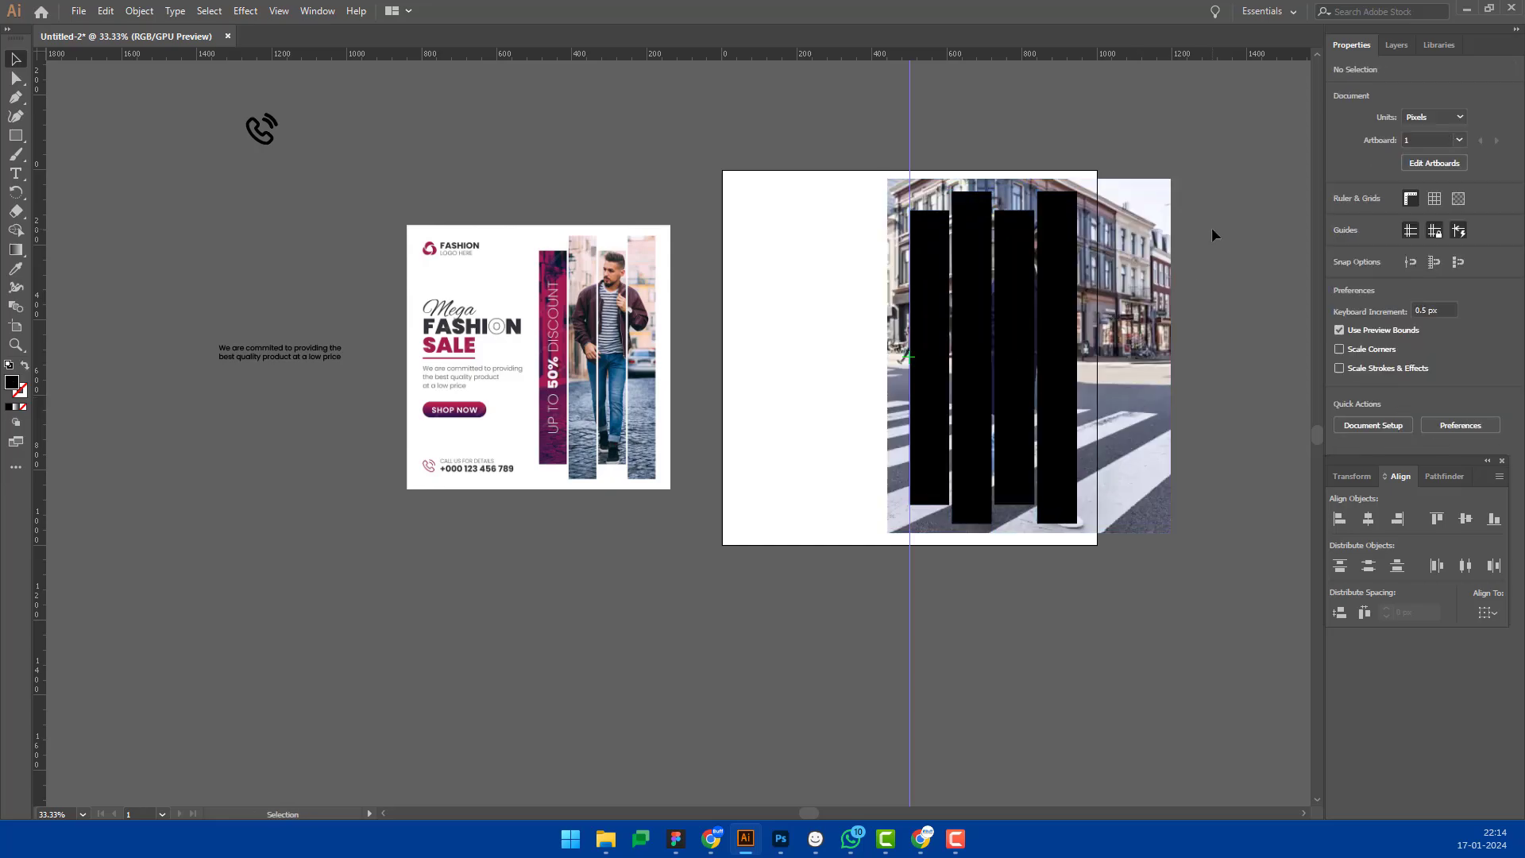
Step: Unite the four black bars into a single shape with Pathfinder
left_click(1066, 238)
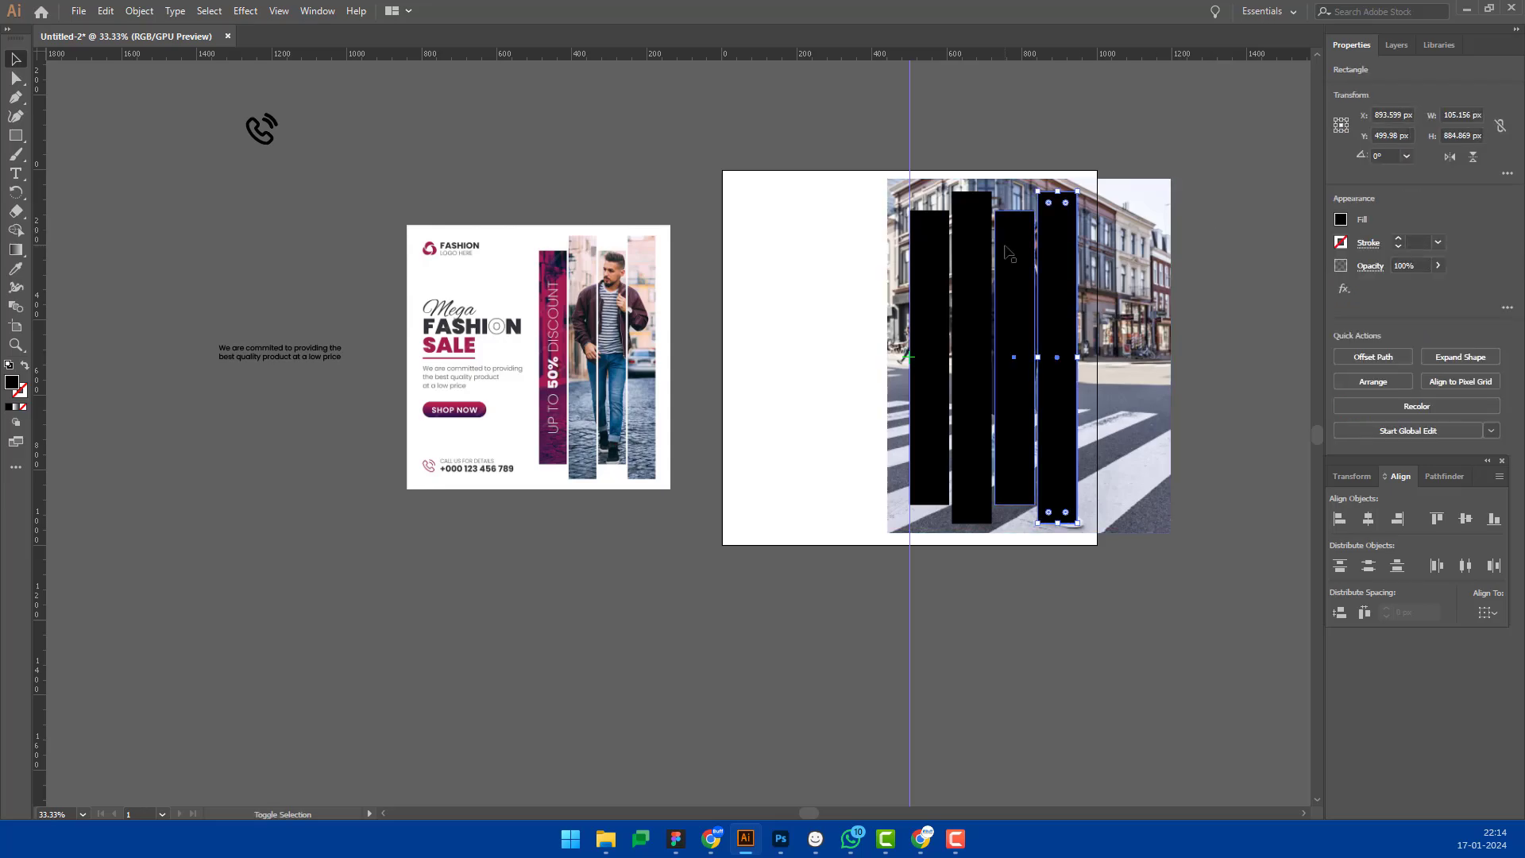
left_click(972, 250, "shift")
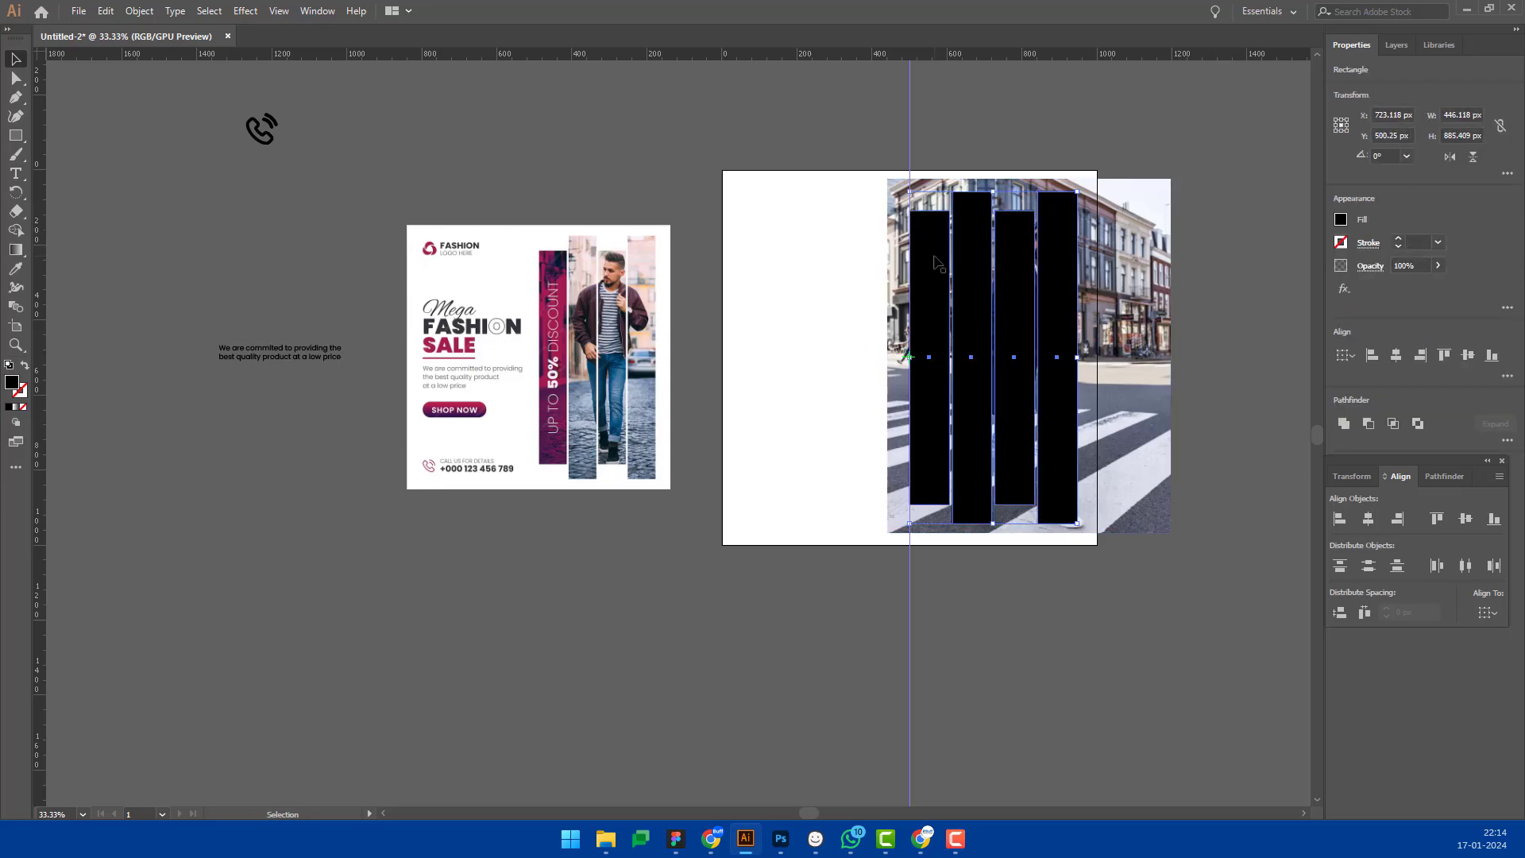
left_click(1438, 476)
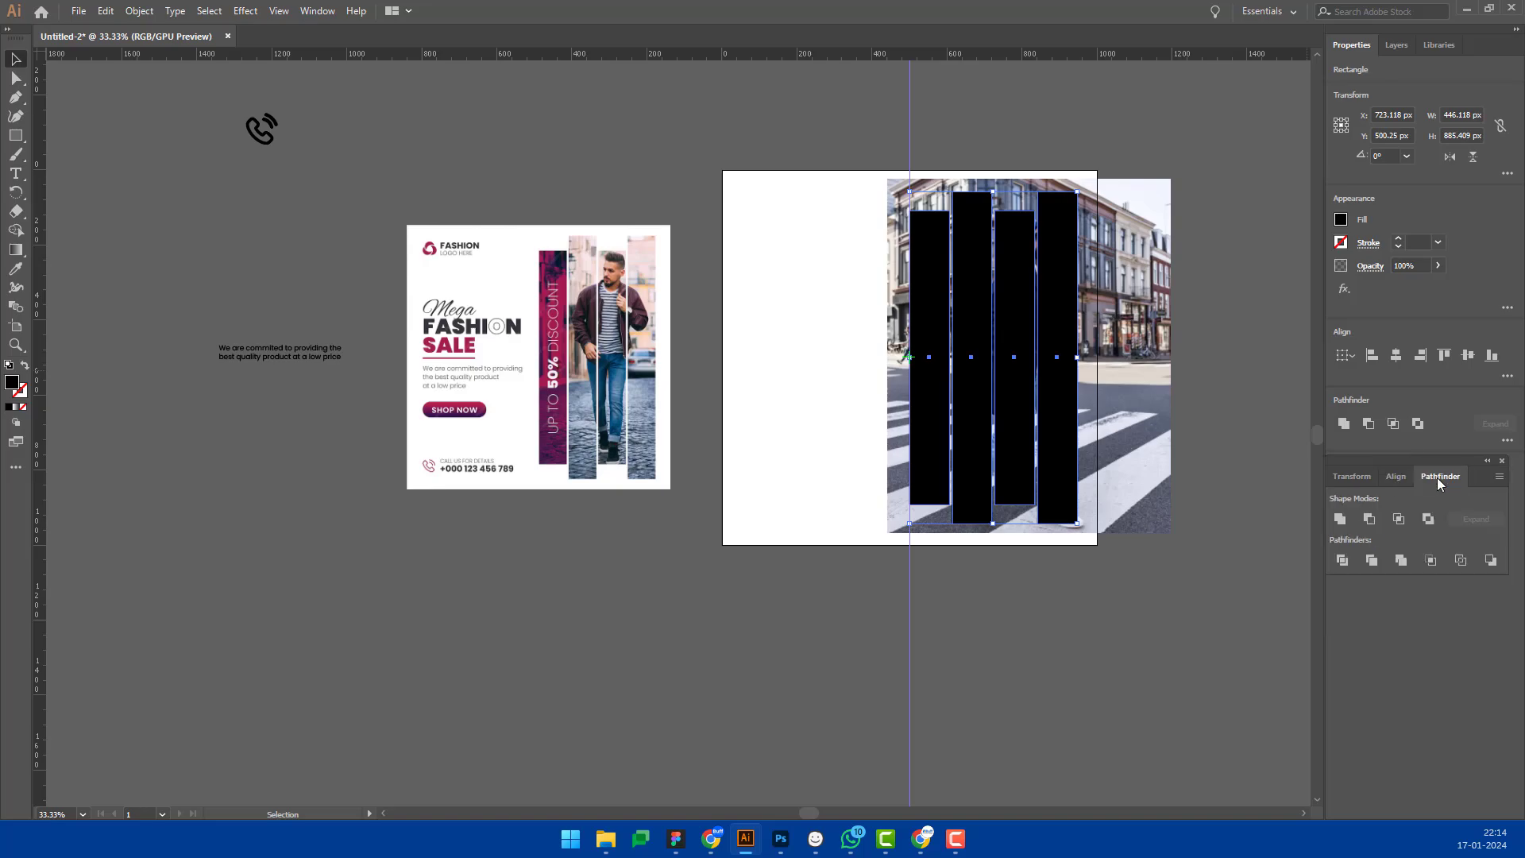
left_click(1339, 519)
Step: Retry the clipping mask with the photo and merged bars, then undo it
left_click(1126, 242, "shift")
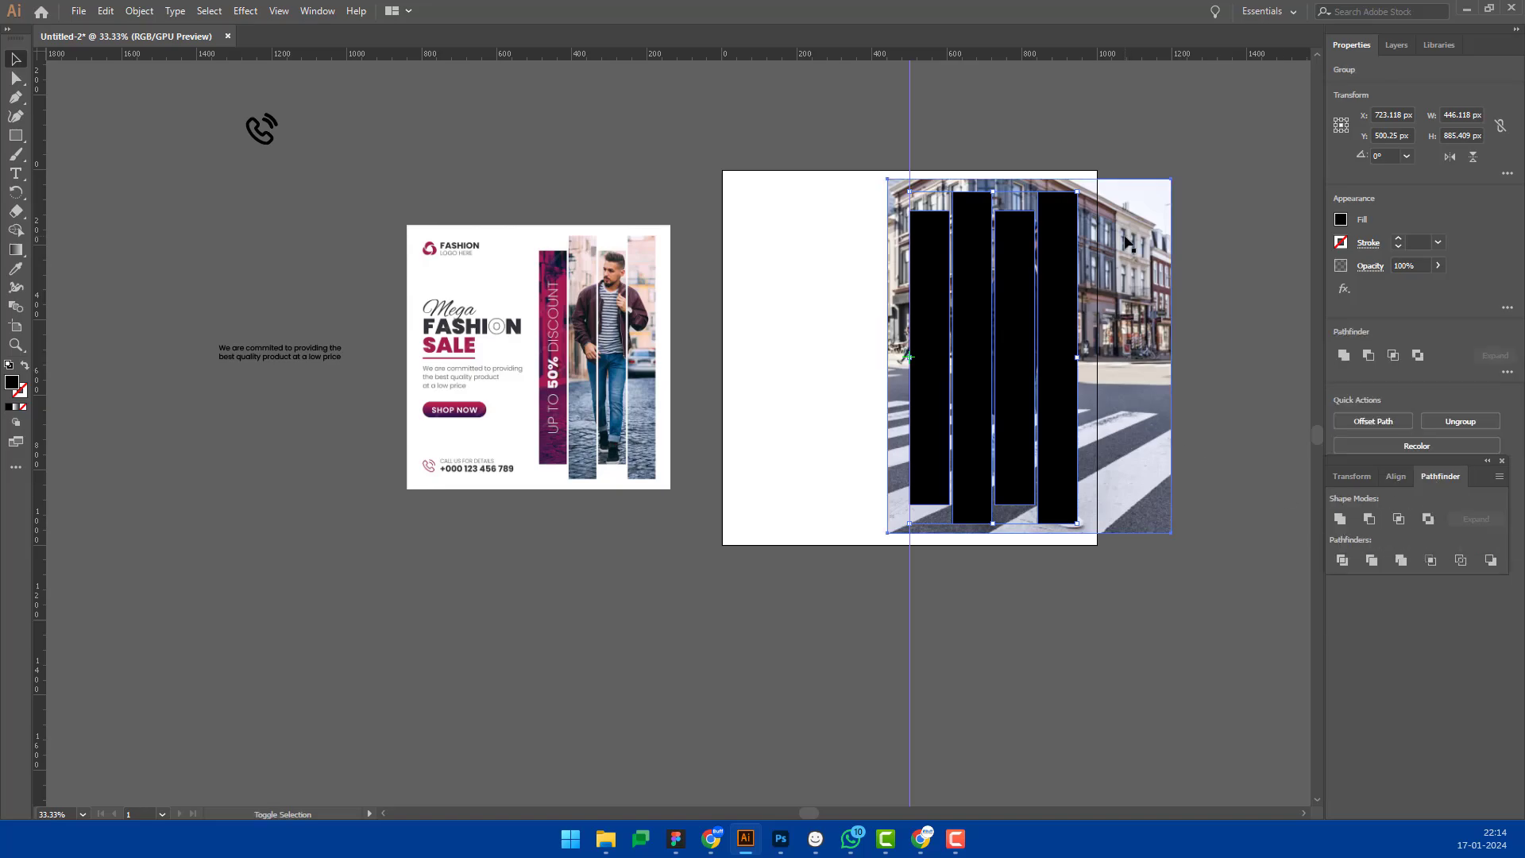
right_click(1126, 242)
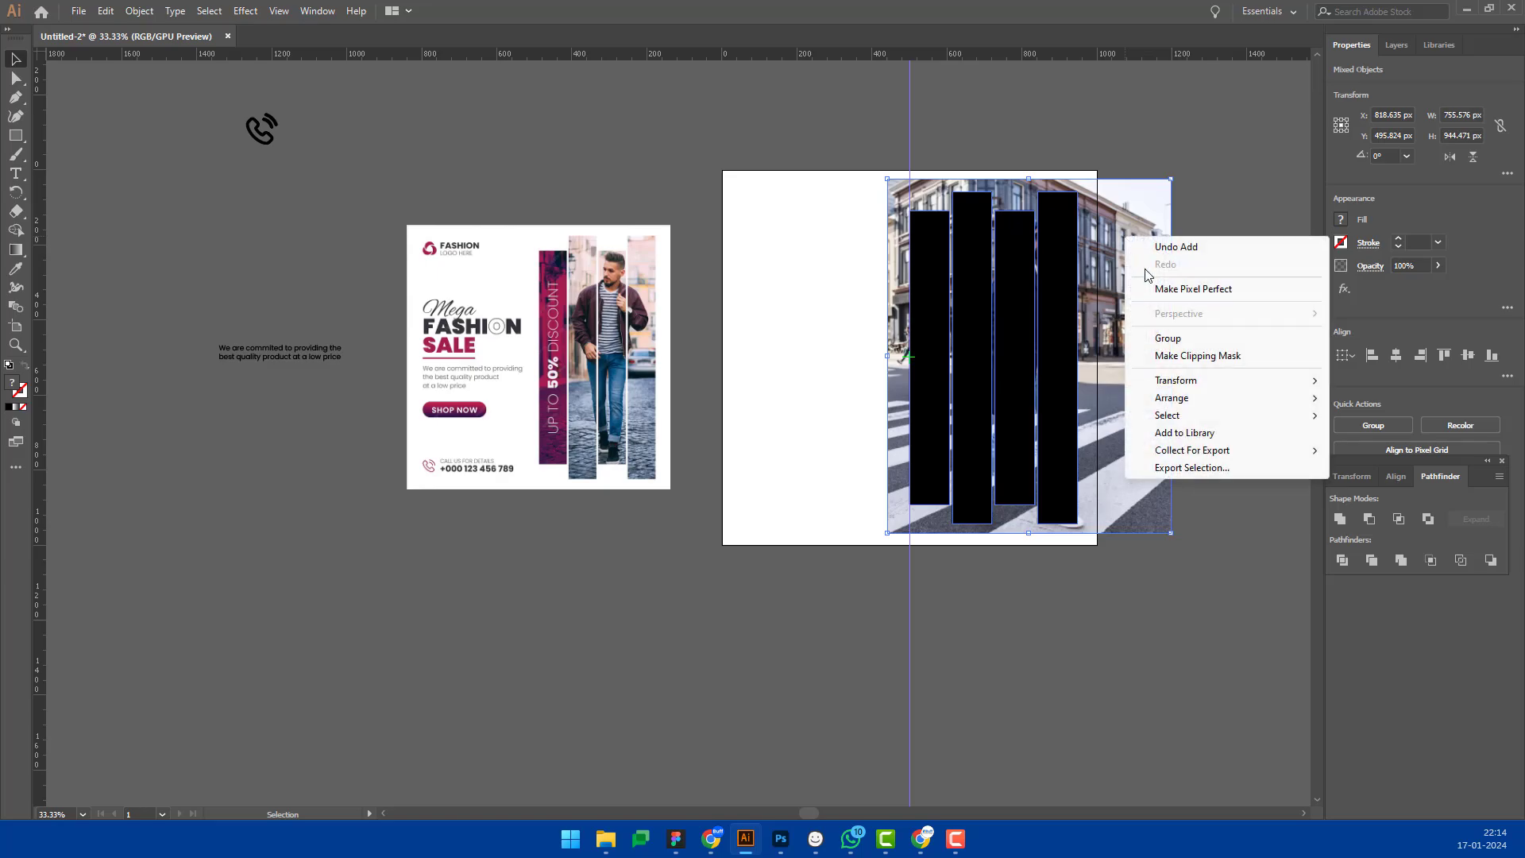
left_click(1191, 356)
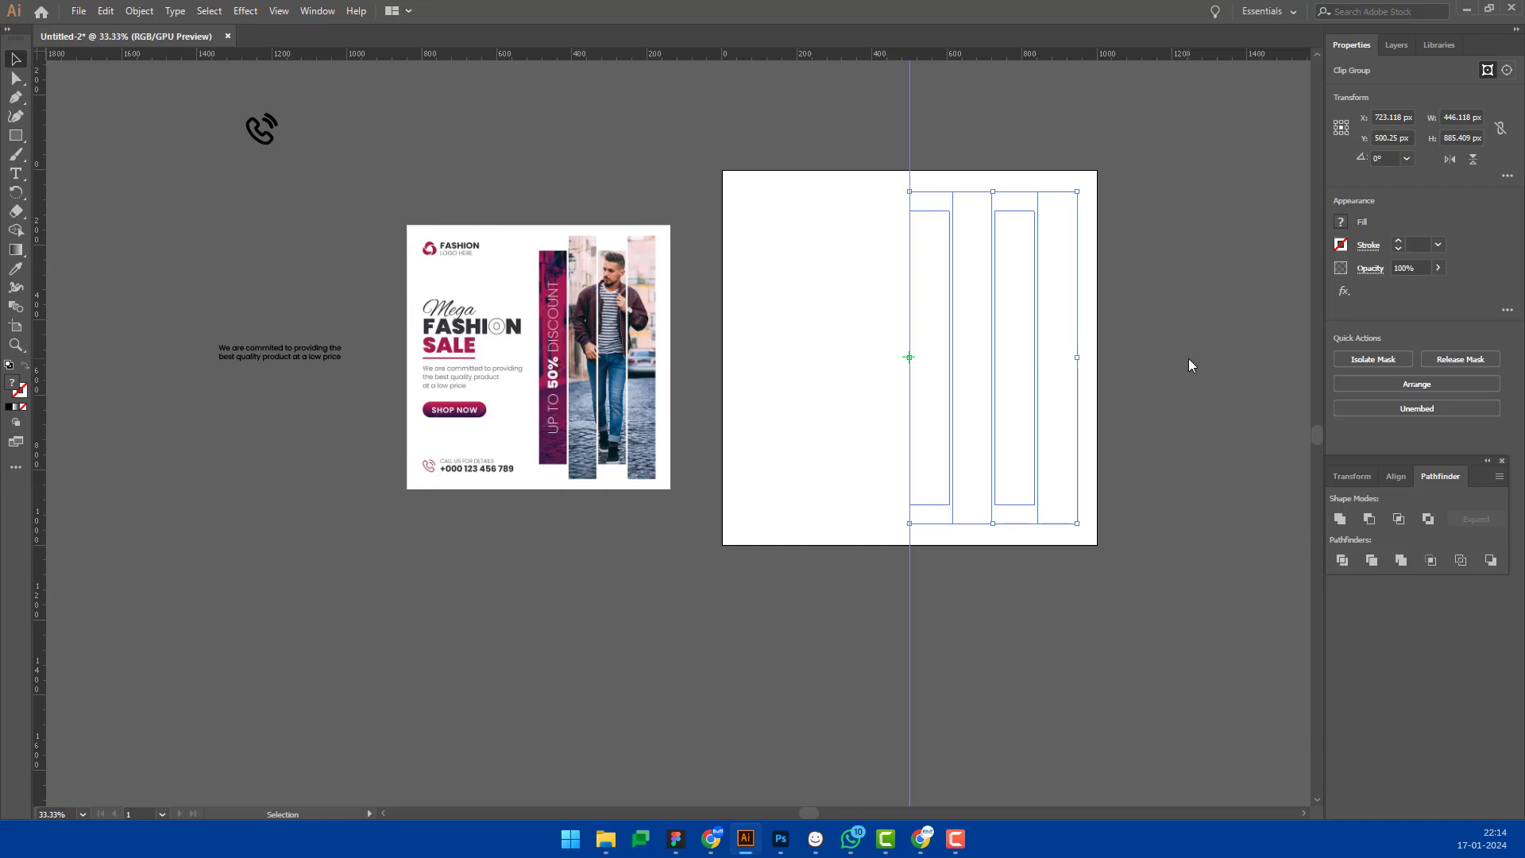
key("ctrl+z")
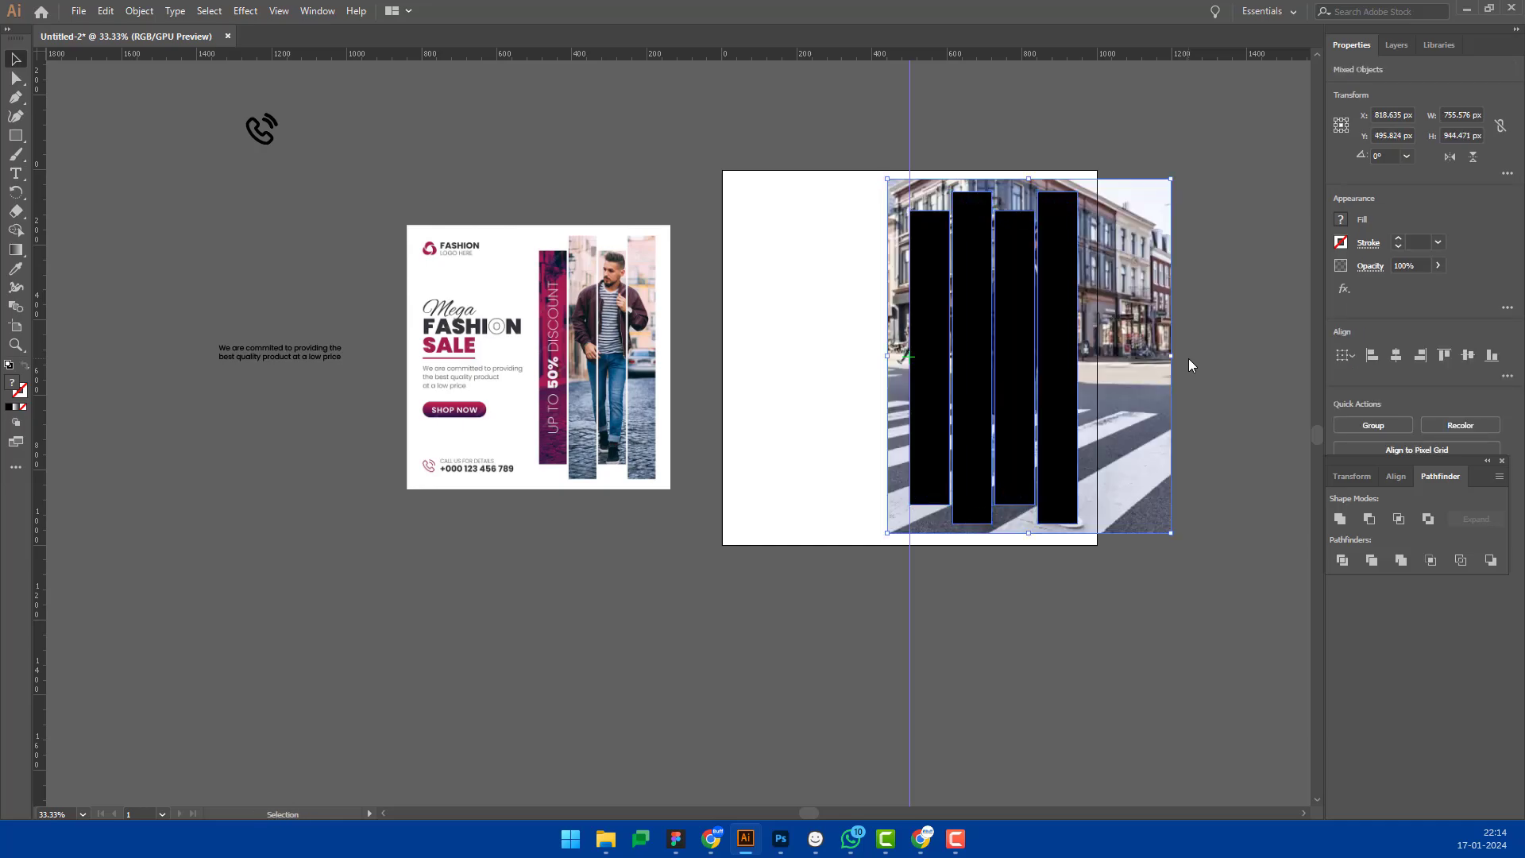
Step: Turn the black bars into a compound shape
left_click(1046, 262)
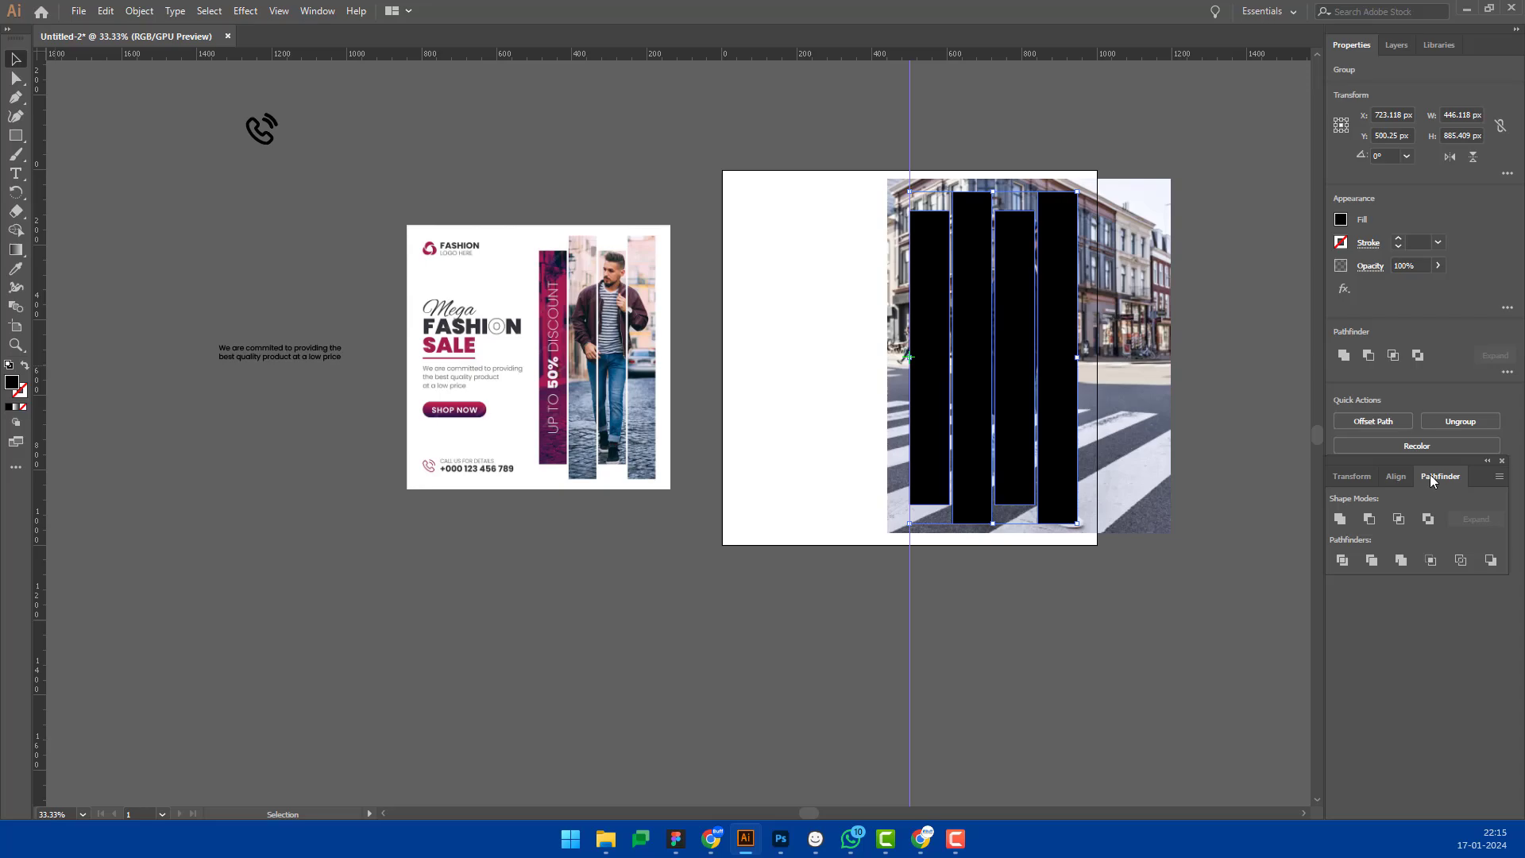
left_click(1498, 479)
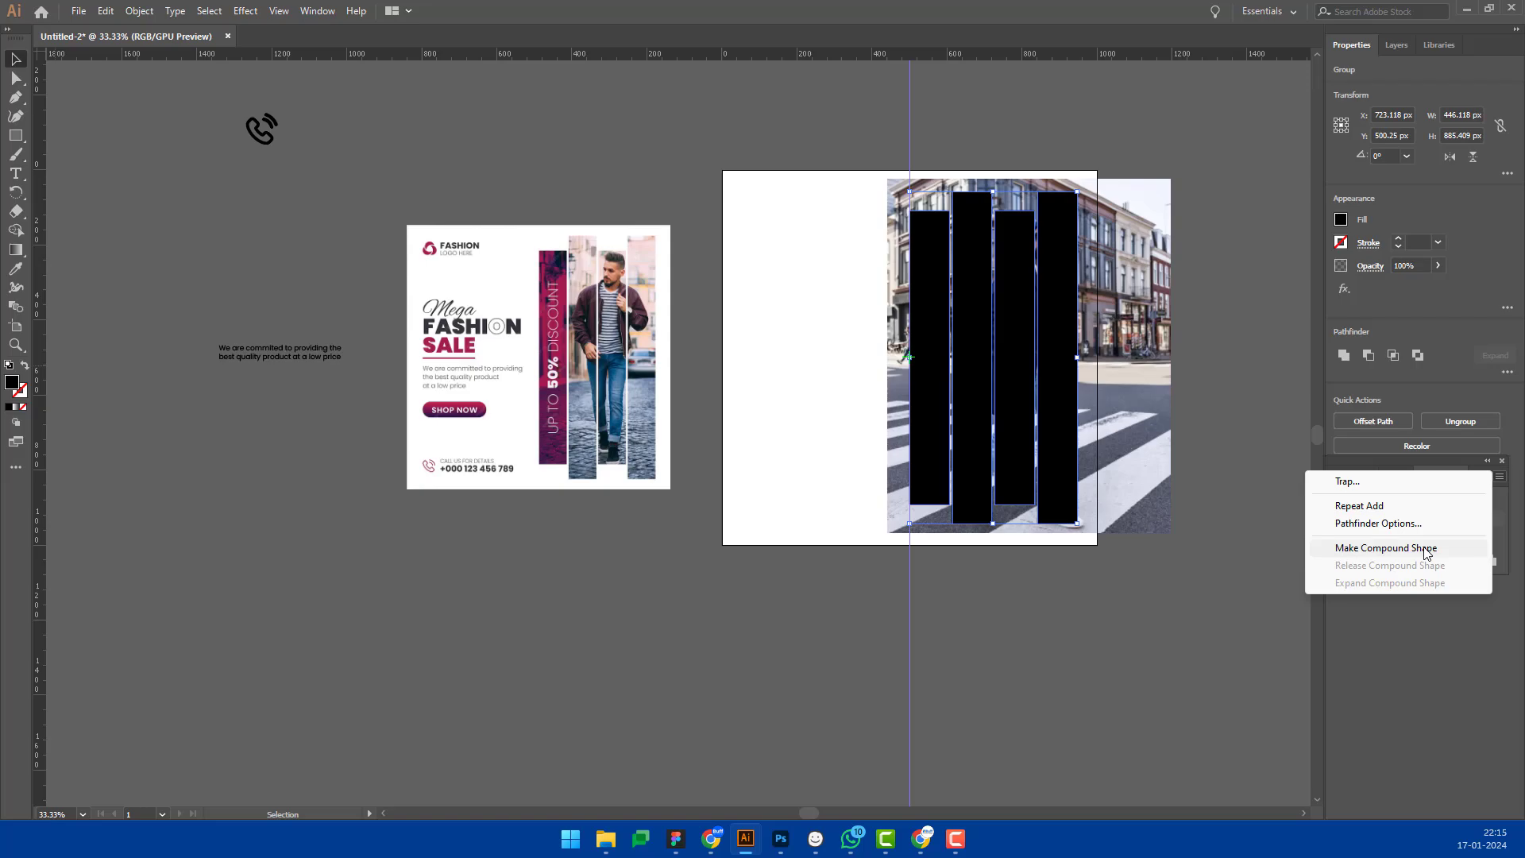
left_click(1425, 547)
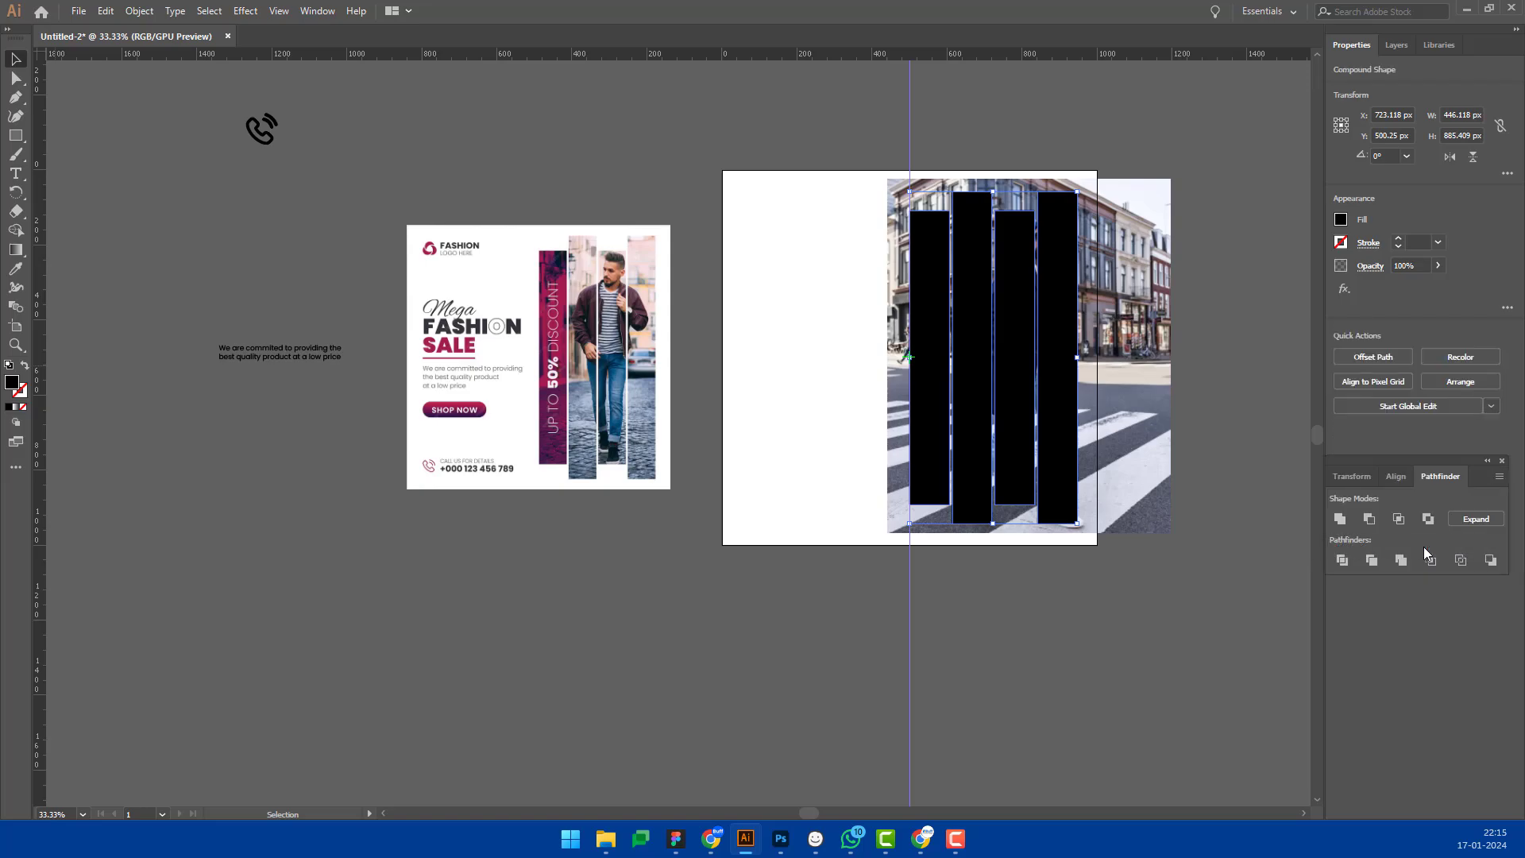
left_click(1132, 609)
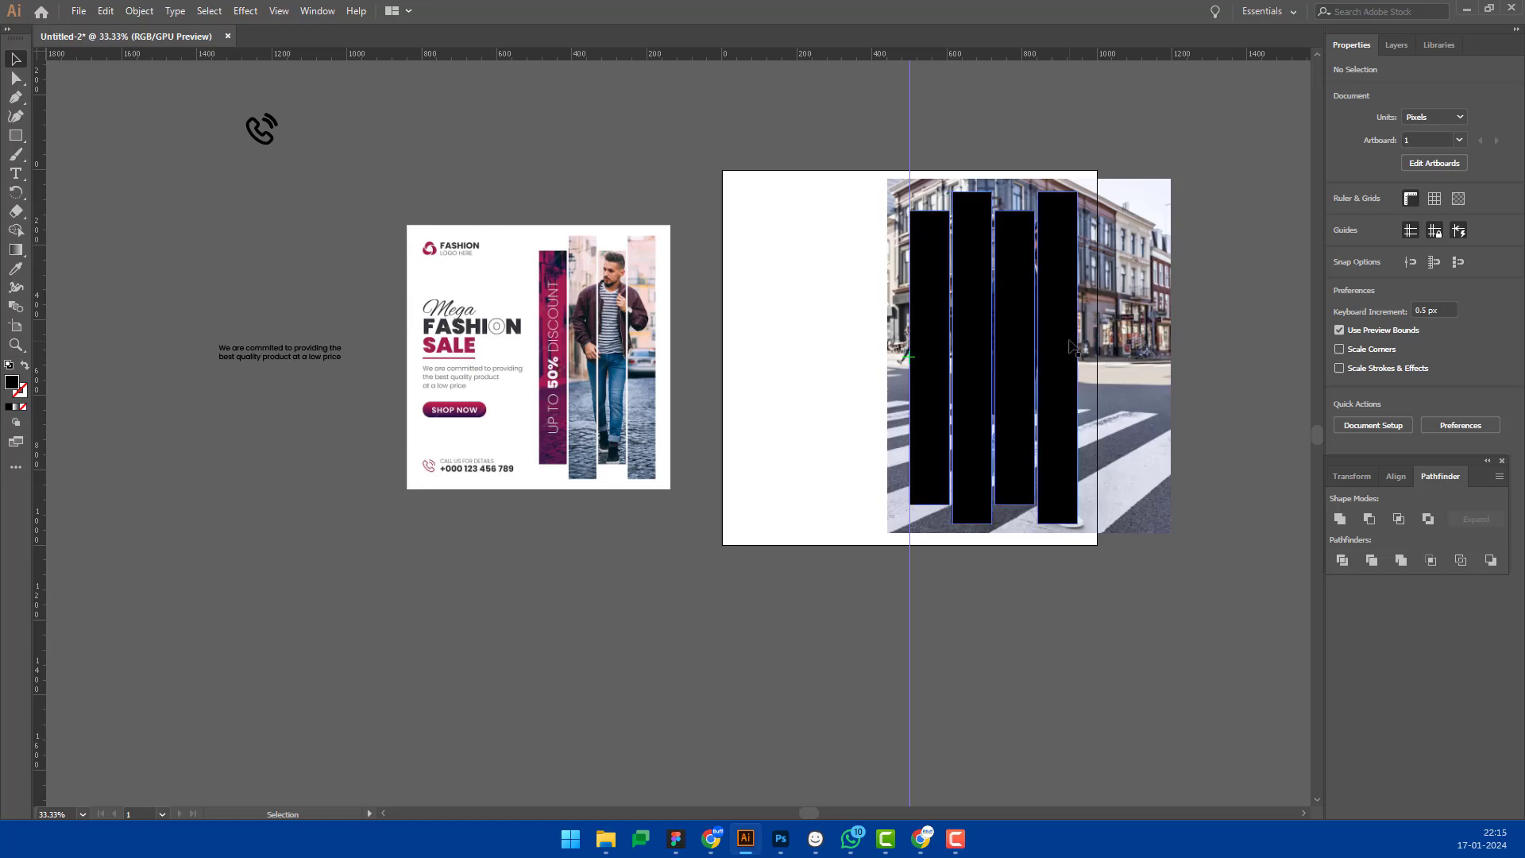
Step: Clip the street photo to the compound bars, making a 446.118 × 885.409 px clip group
left_click(1069, 341)
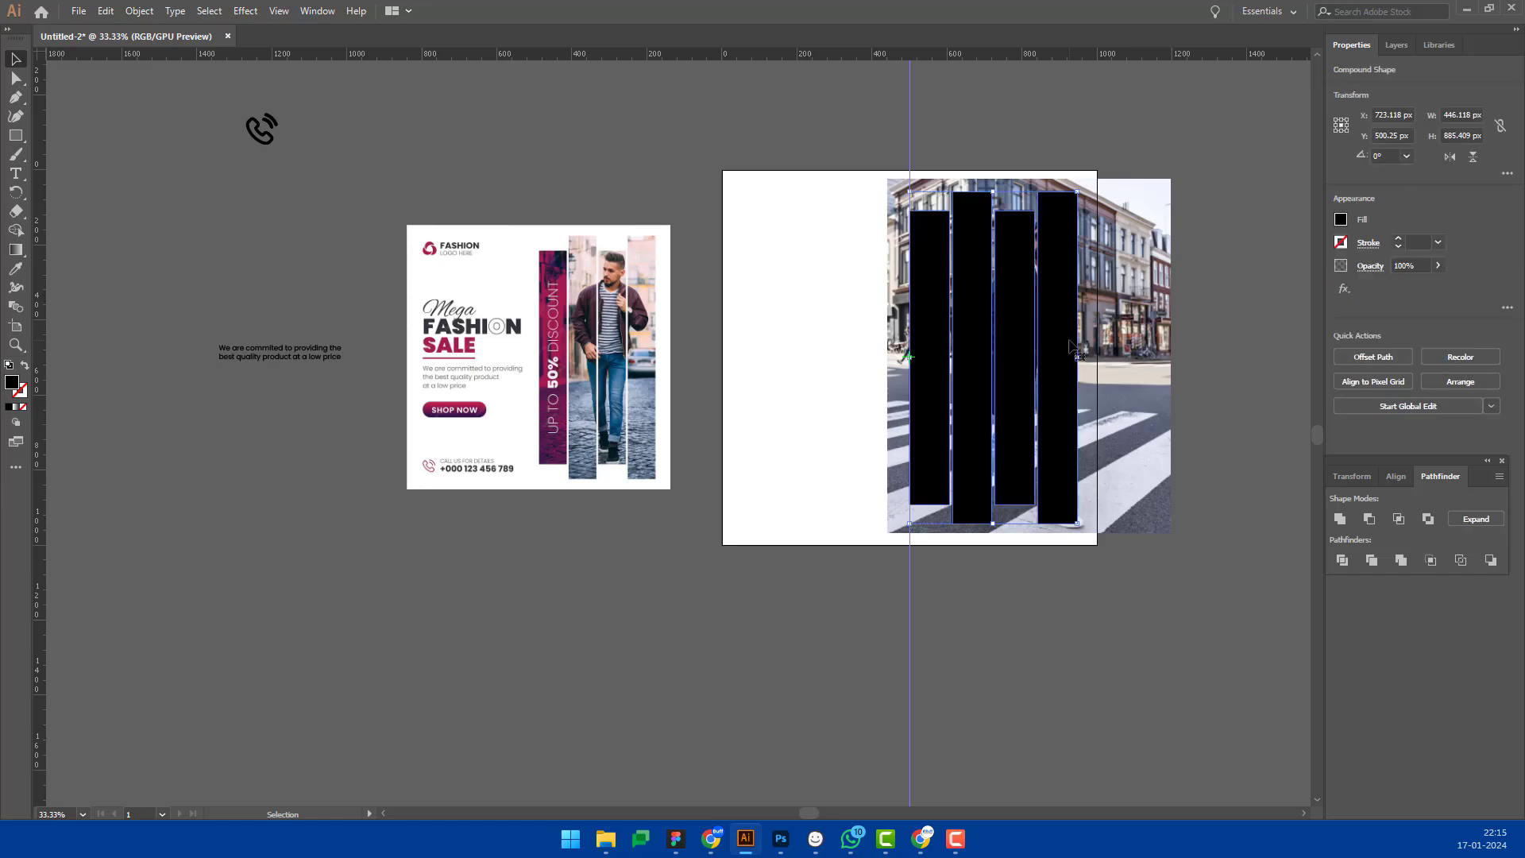
left_click(1161, 298, "shift")
right_click(1138, 271)
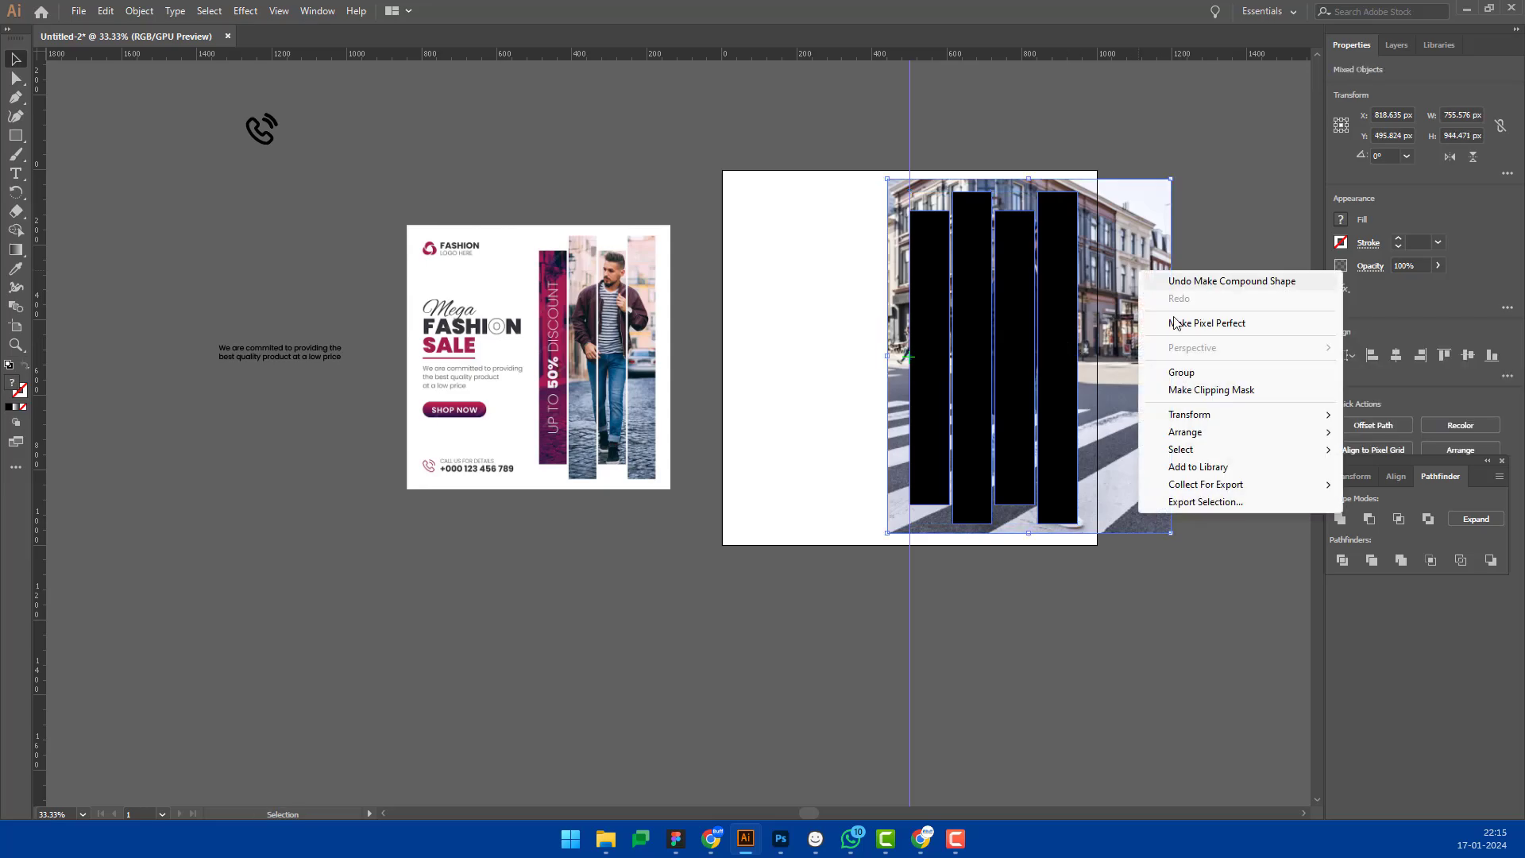
left_click(1202, 390)
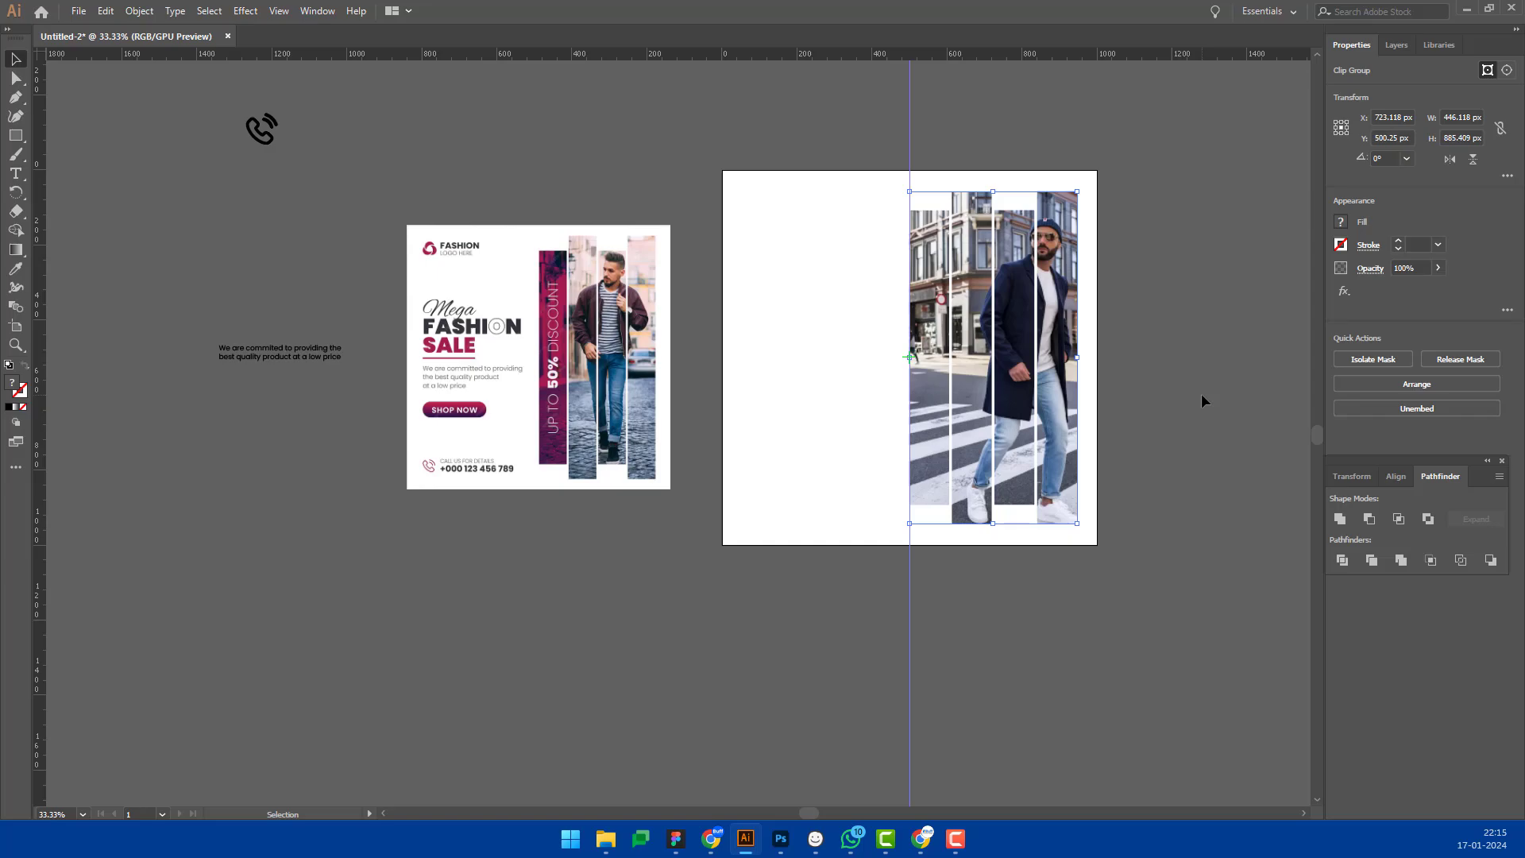
Step: Draw a rectangle over the leftmost photo strip
left_click(1201, 393)
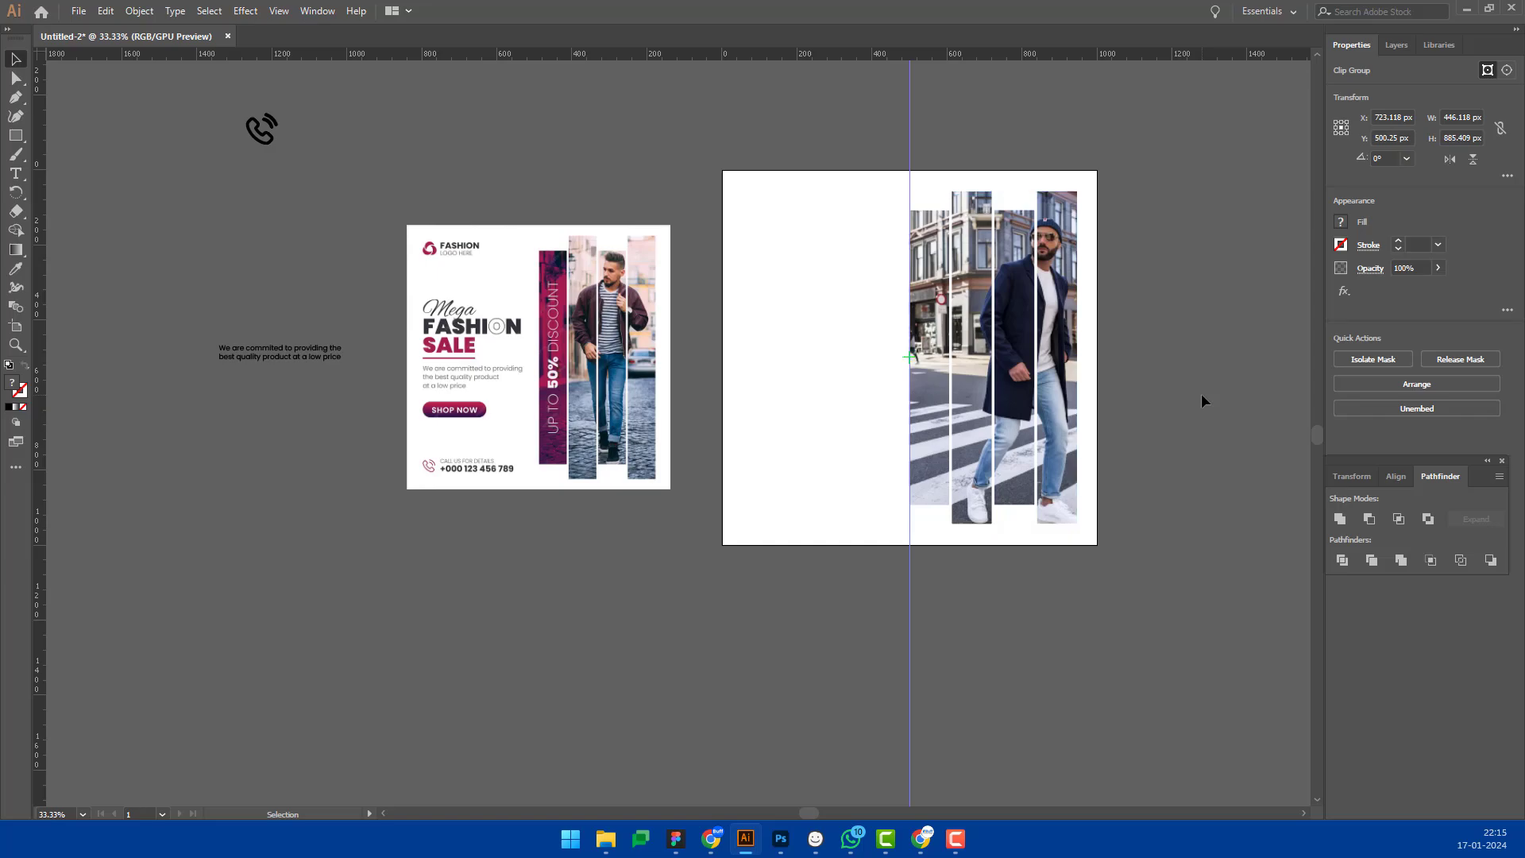
scroll(910, 305, "up", 2)
scroll(991, 266, "down", 1)
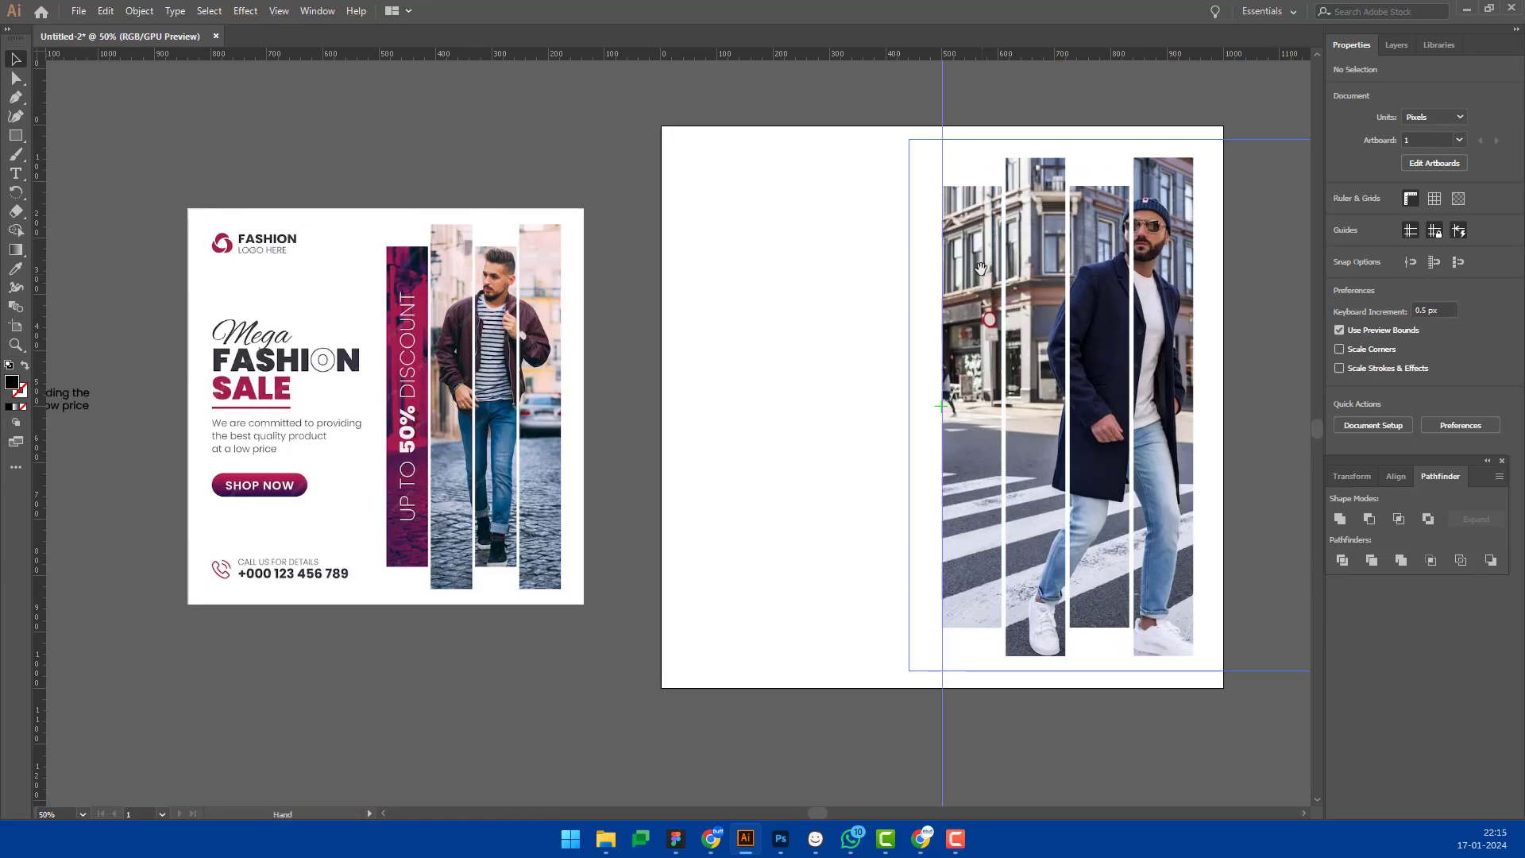
key("r")
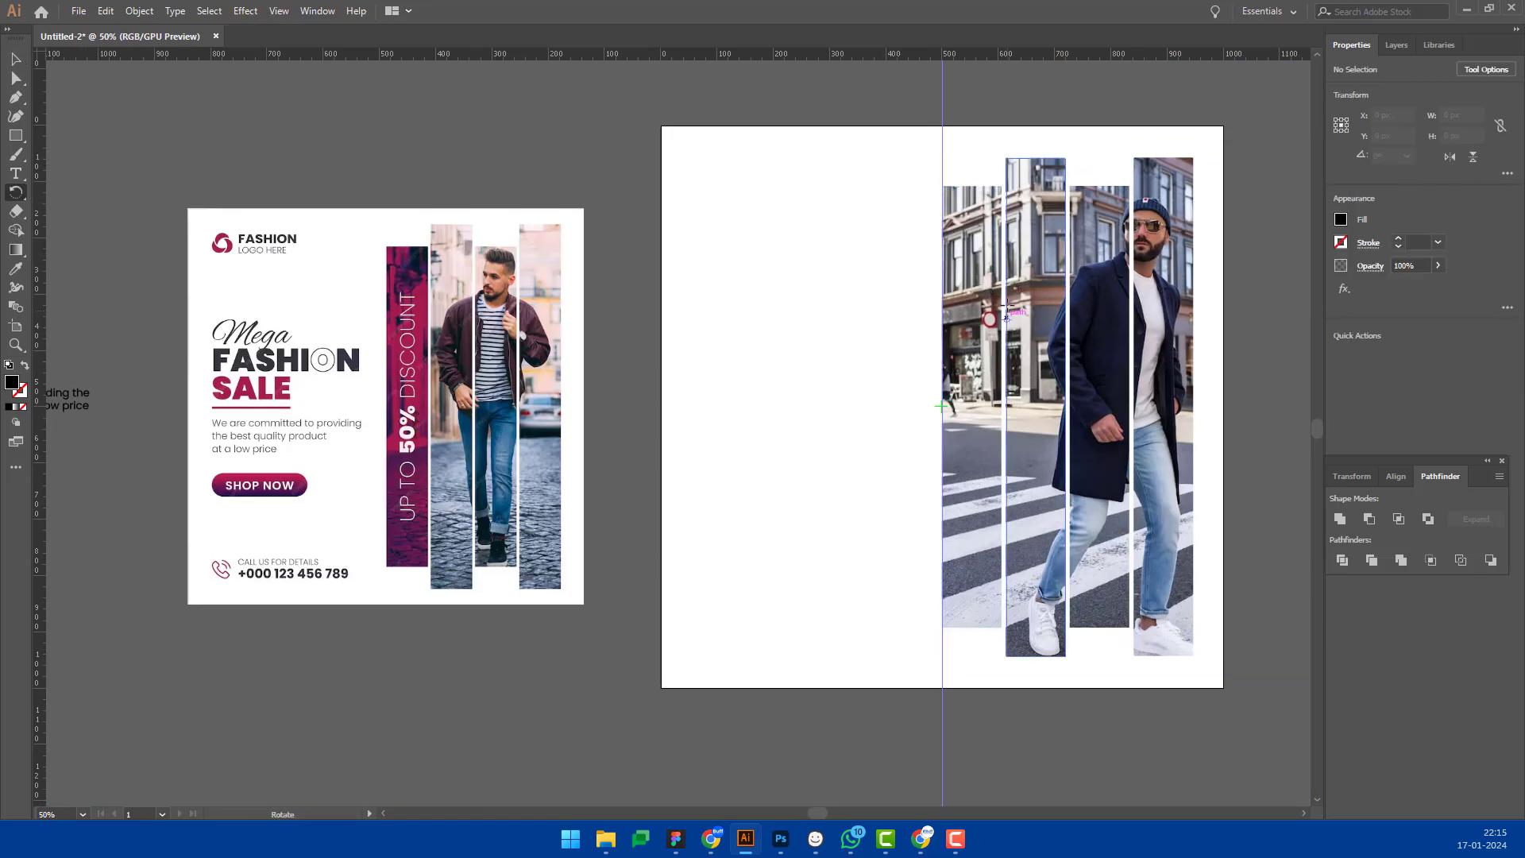
left_click(16, 135)
left_click_drag(943, 197, 993, 304)
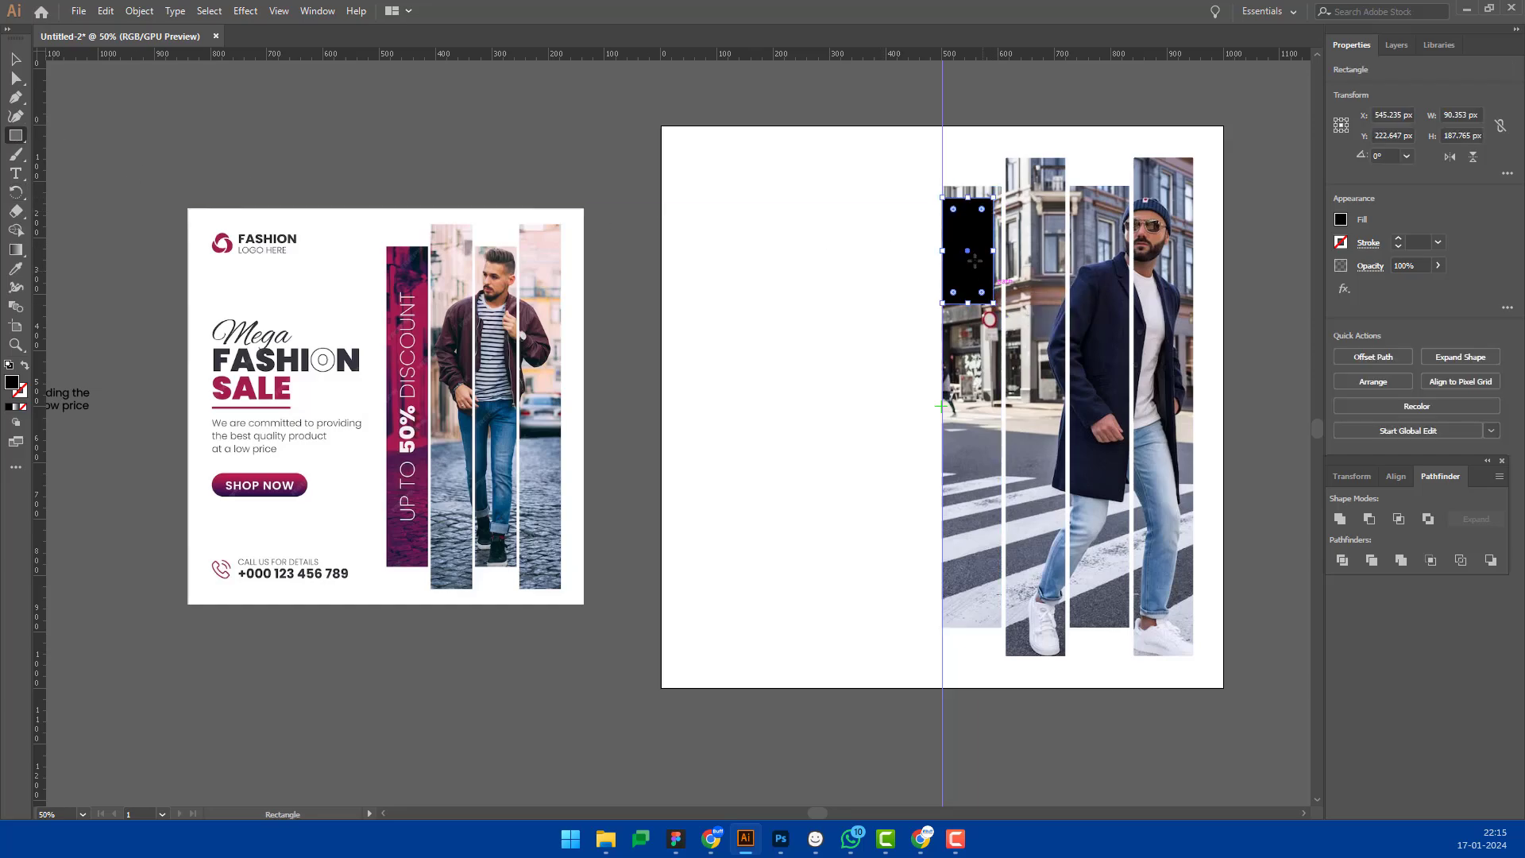
key("v")
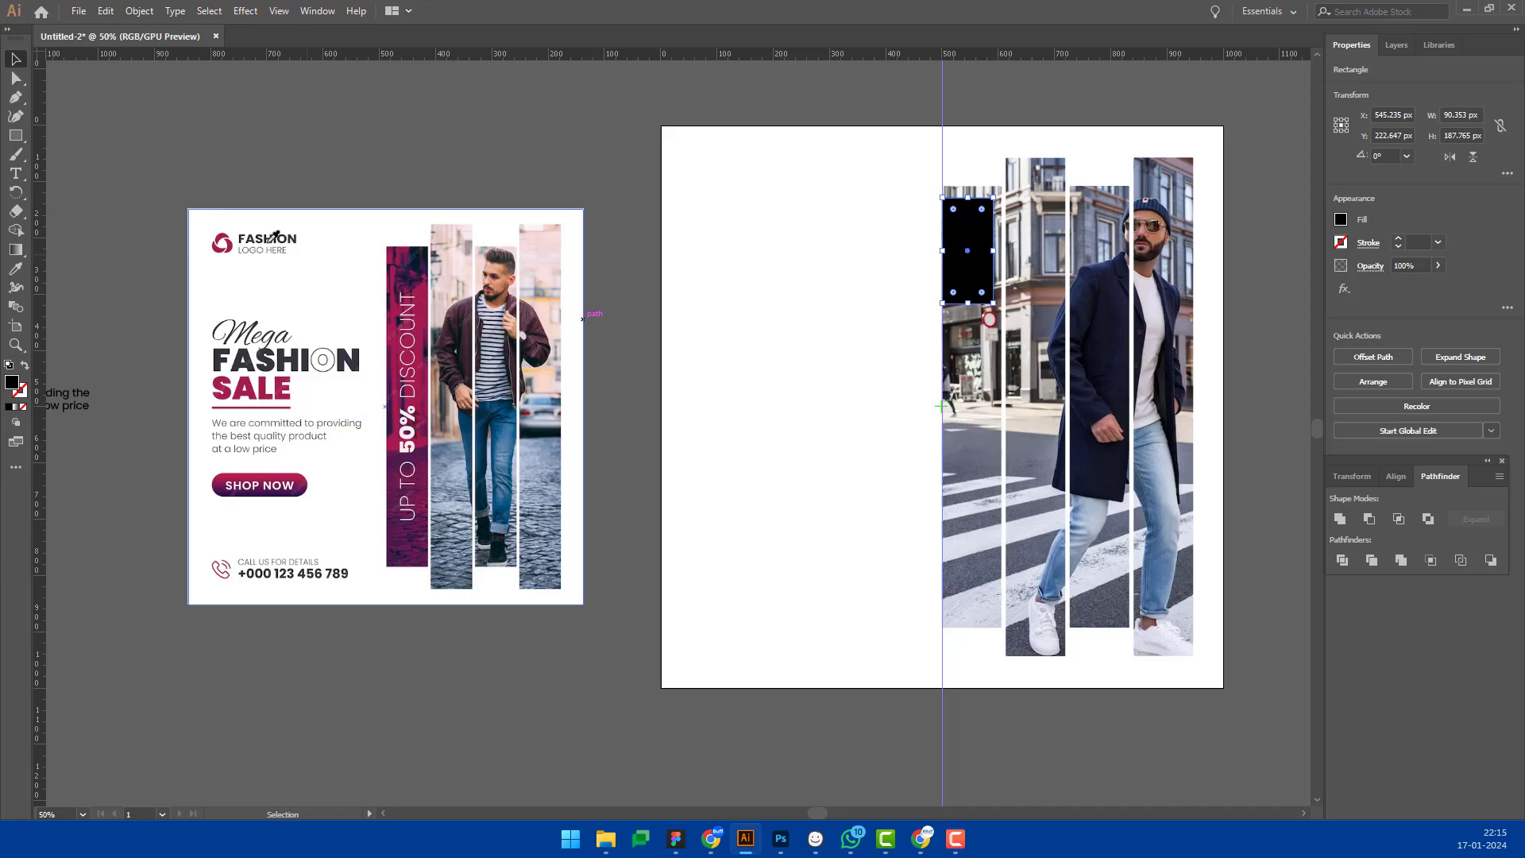
Step: Fill the rectangle with the logo's crimson using the Eyedropper
key("i")
scroll(234, 238, "up", 5)
left_click(188, 241)
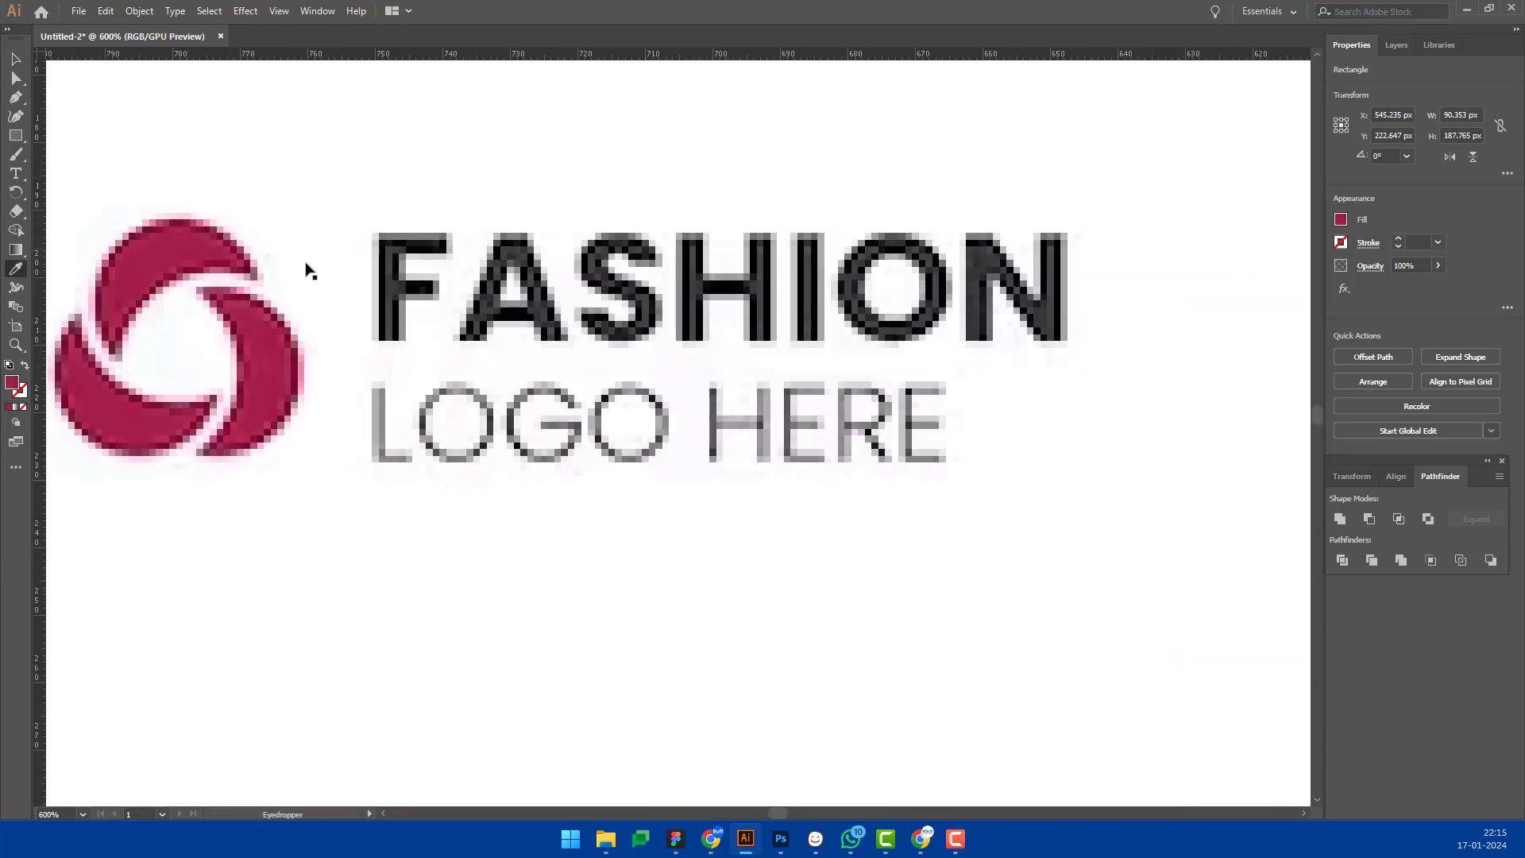
scroll(306, 266, "down", 5)
scroll(402, 286, "down", 2)
key("v")
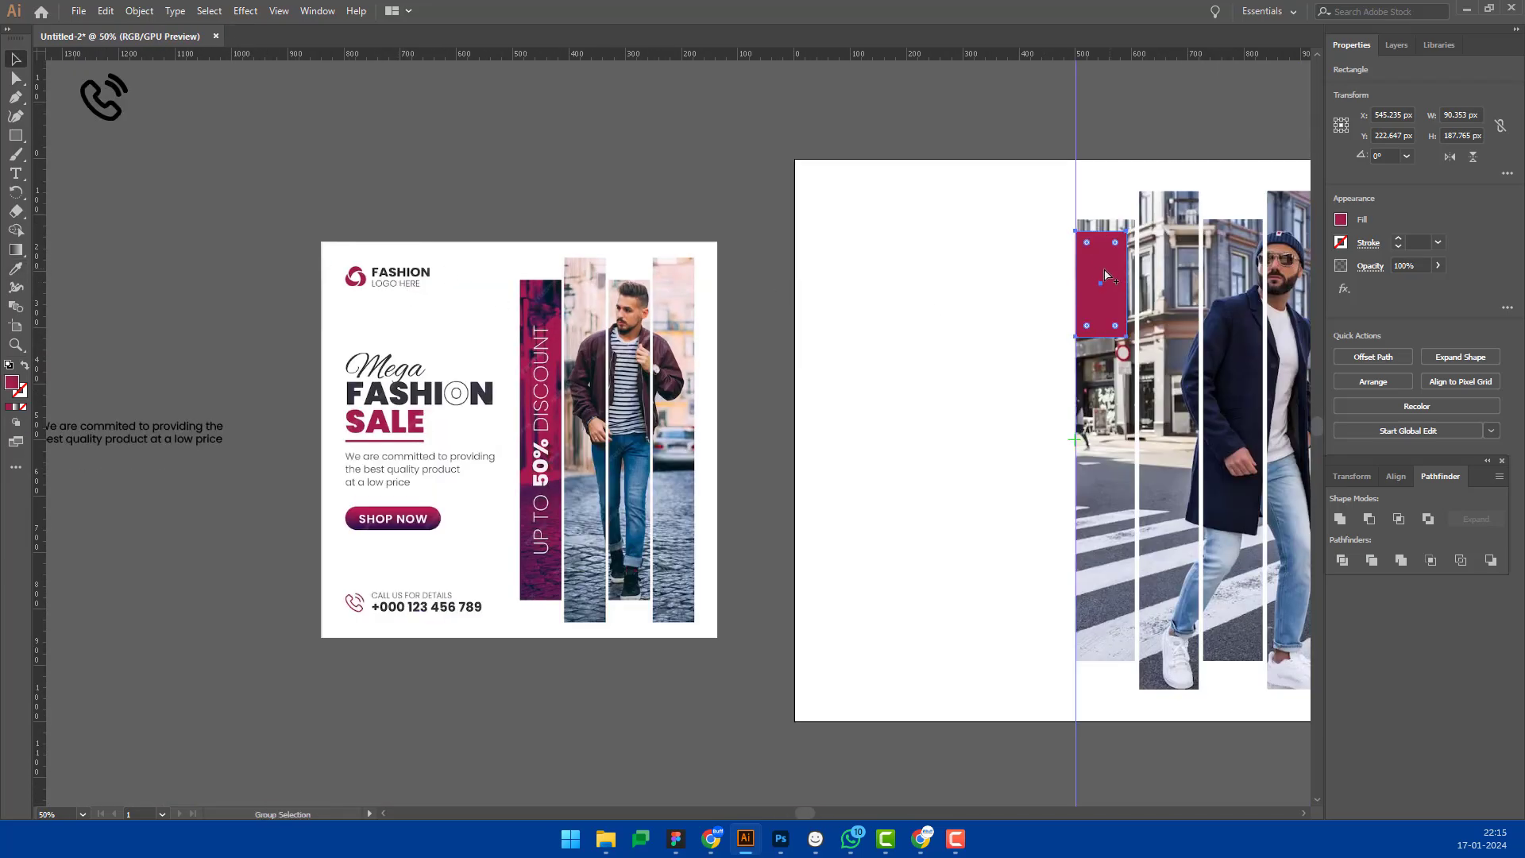
Step: Stretch the crimson bar to 105.156 × 784.038 px, covering the full strip length
scroll(1120, 242, "up", 3)
mouse_move(1122, 227)
left_mouse_down()
mouse_move(1063, 257)
mouse_move(1060, 223)
left_mouse_up()
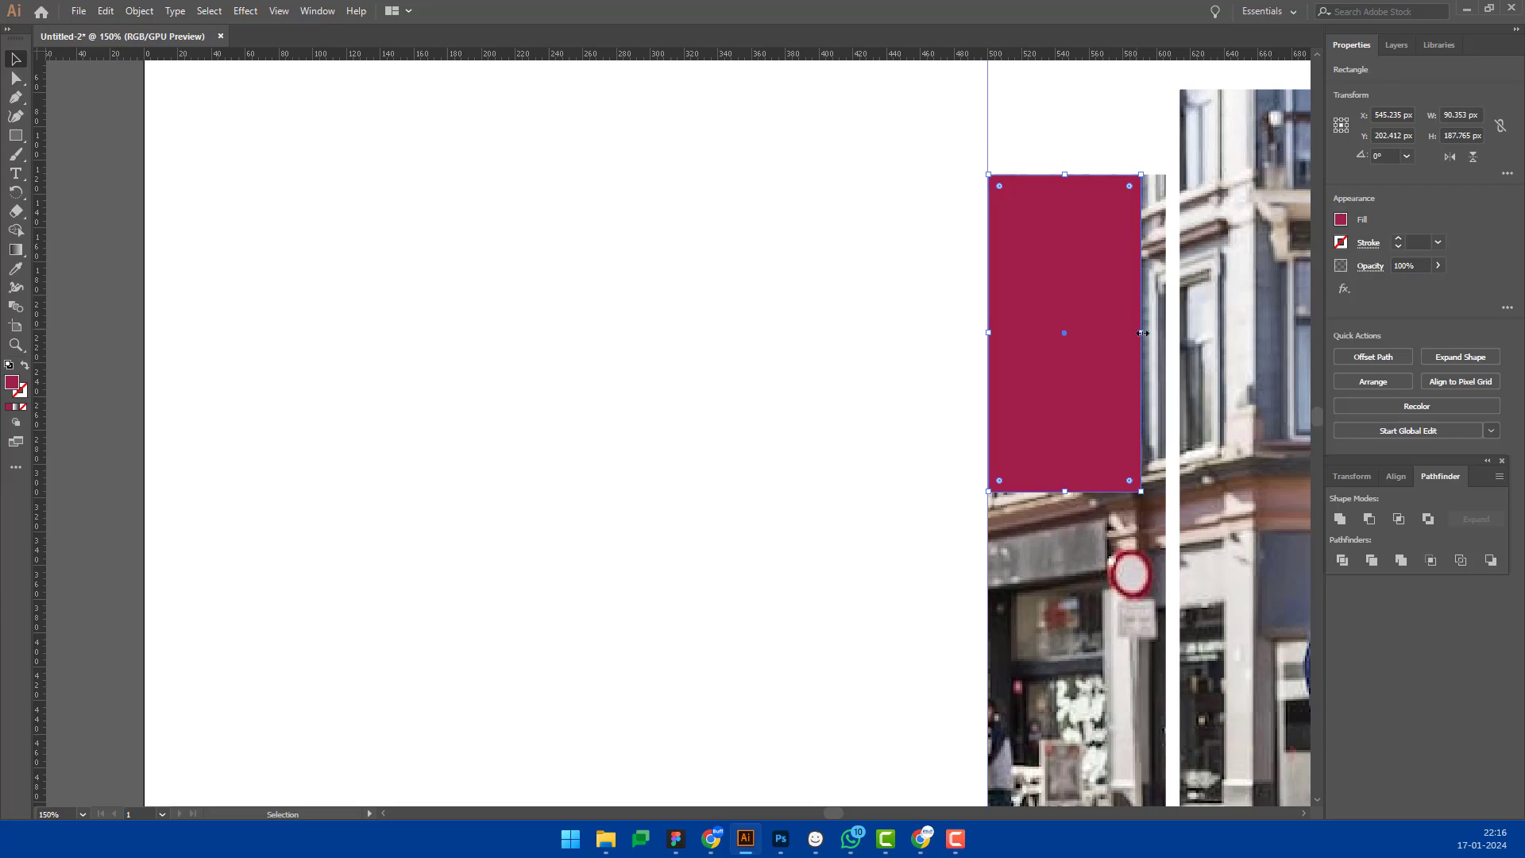
left_click_drag(1142, 333, 1160, 333)
key("ctrl+minus")
key("ctrl+minus")
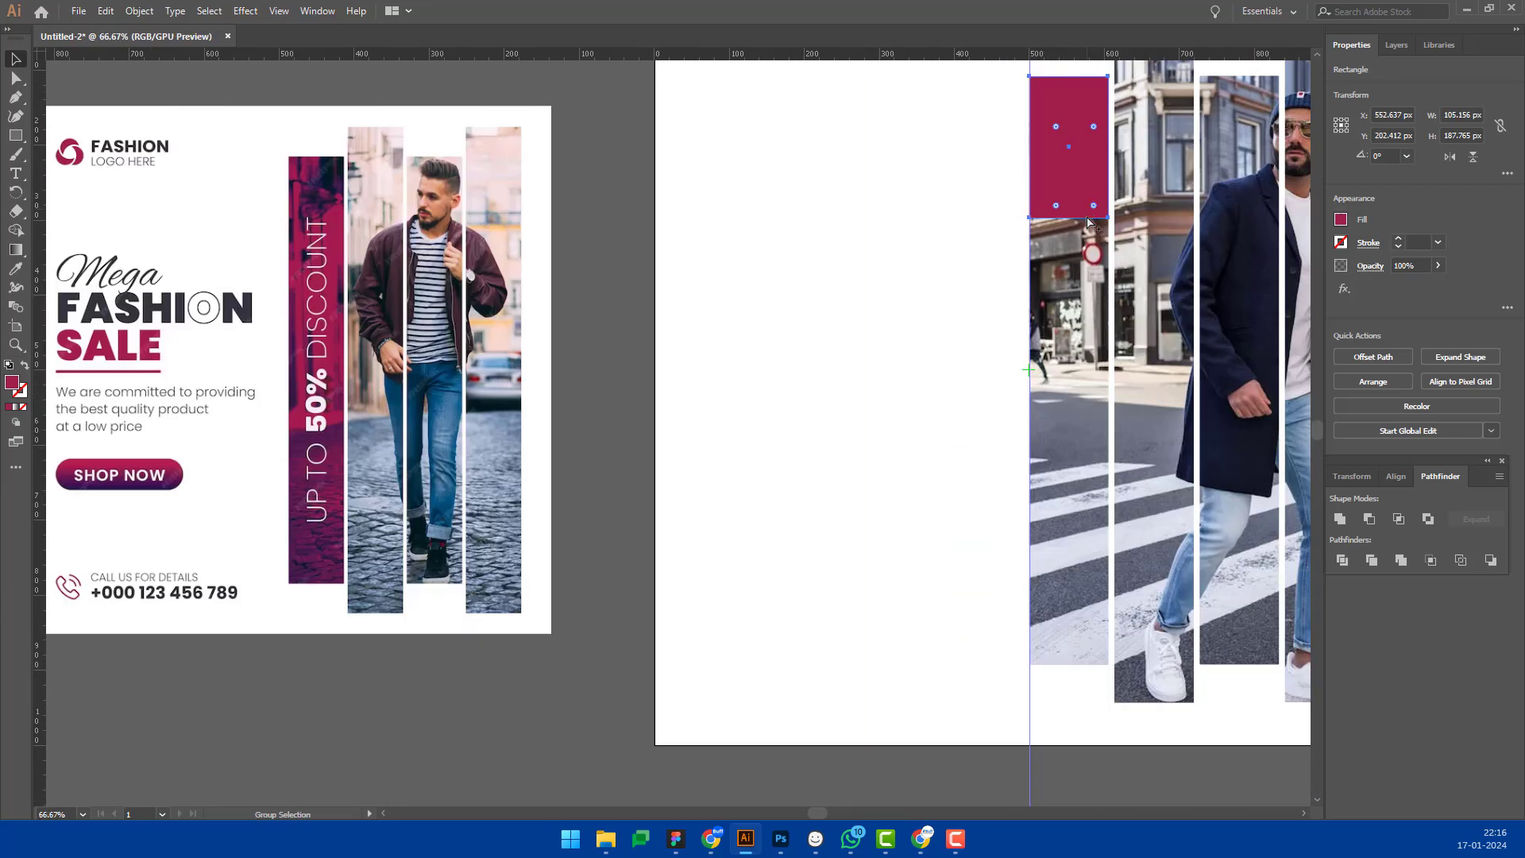
key("ctrl+minus")
left_click_drag(1072, 216, 1082, 555)
Step: Set the crimson bar's blend mode to Multiply so the street photo shows through
key("ctrl+minus")
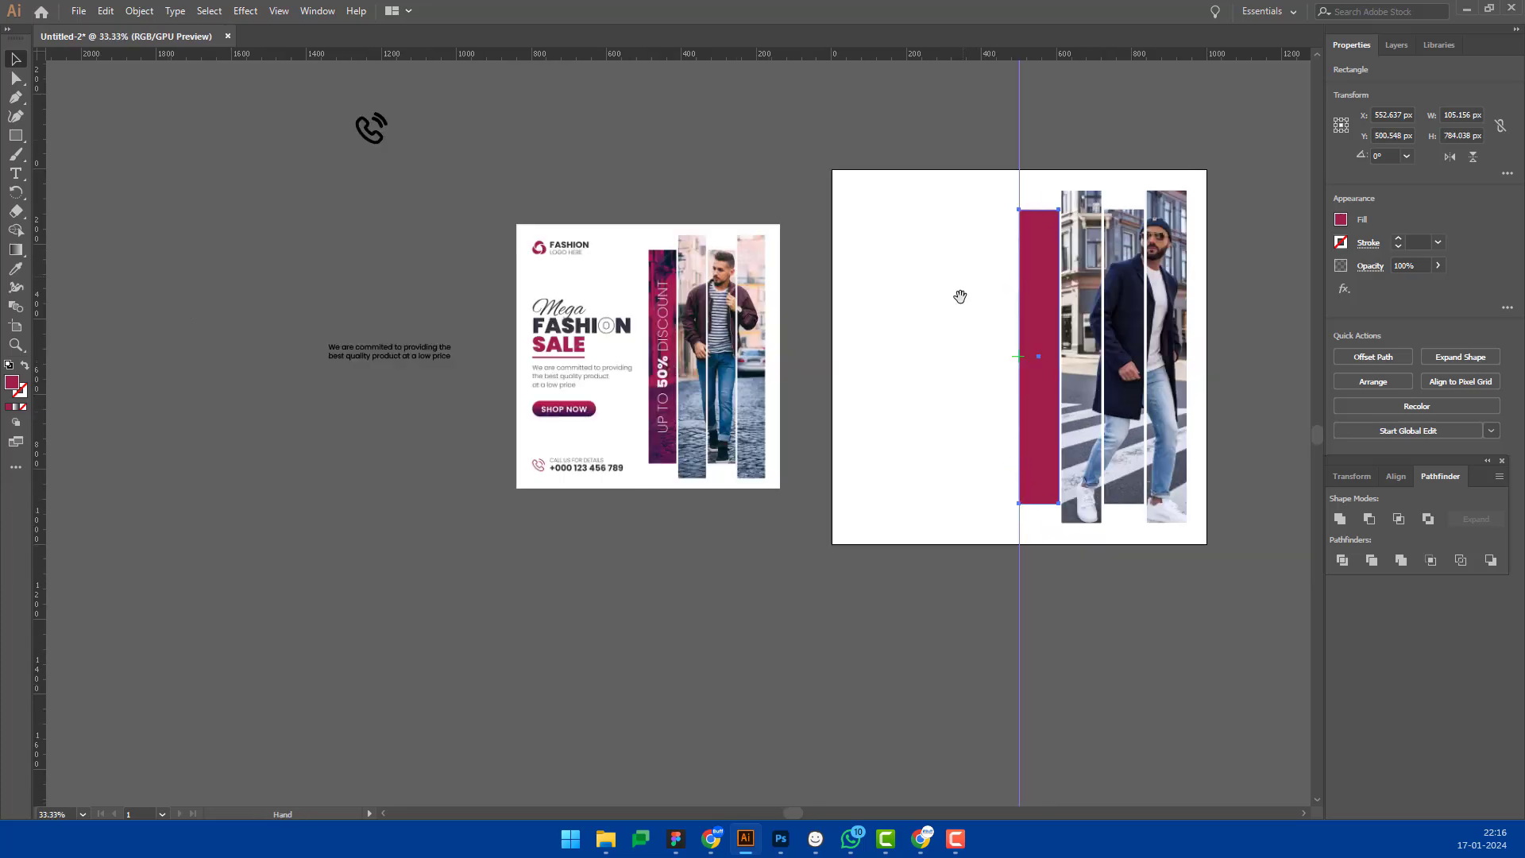
key("ctrl+plus")
left_click(1366, 267)
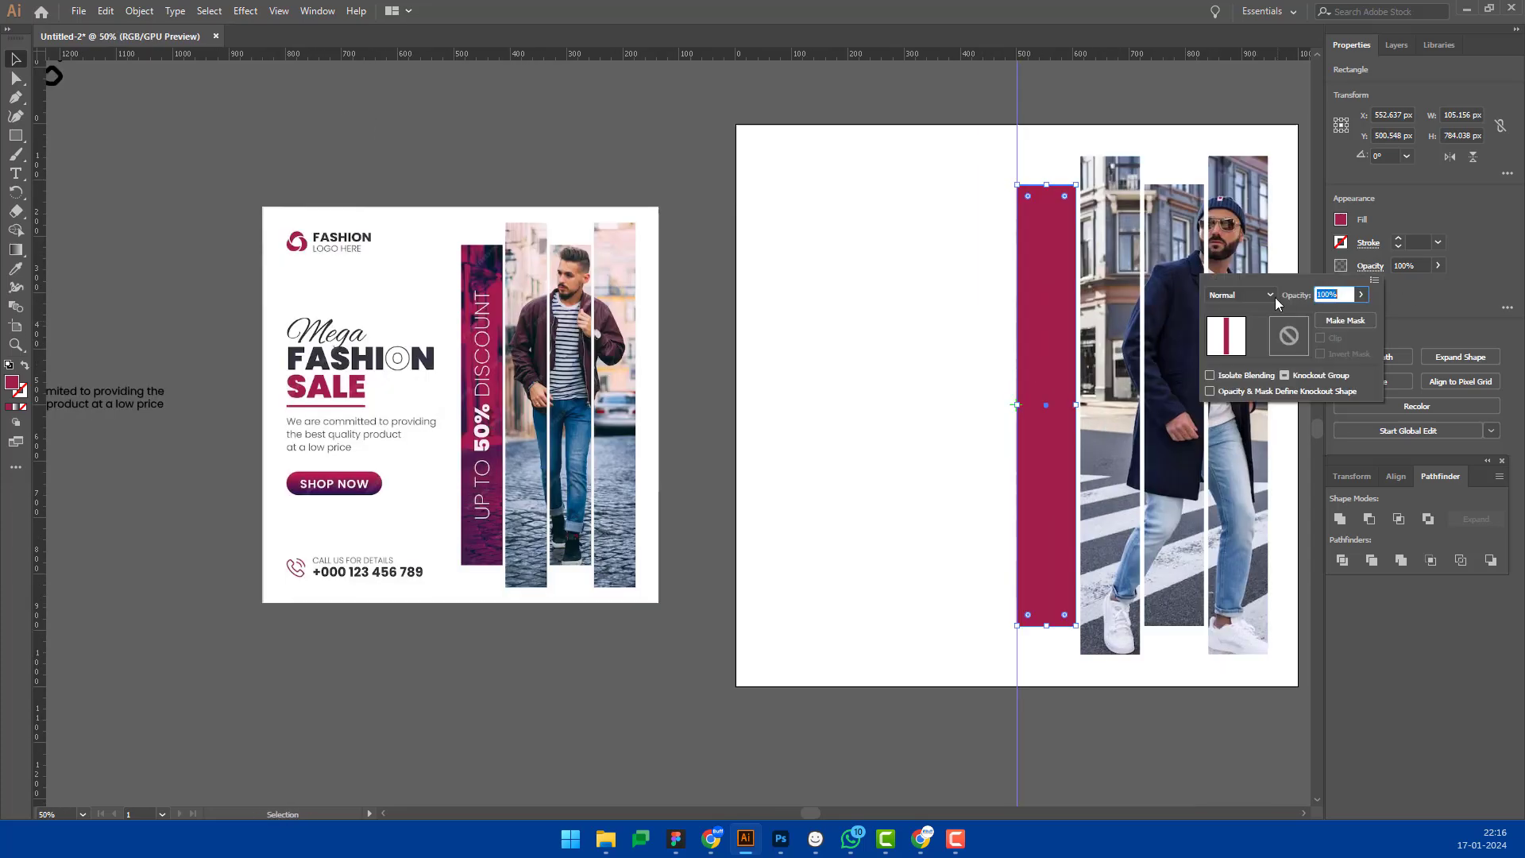
left_click(1257, 295)
left_click(1241, 367)
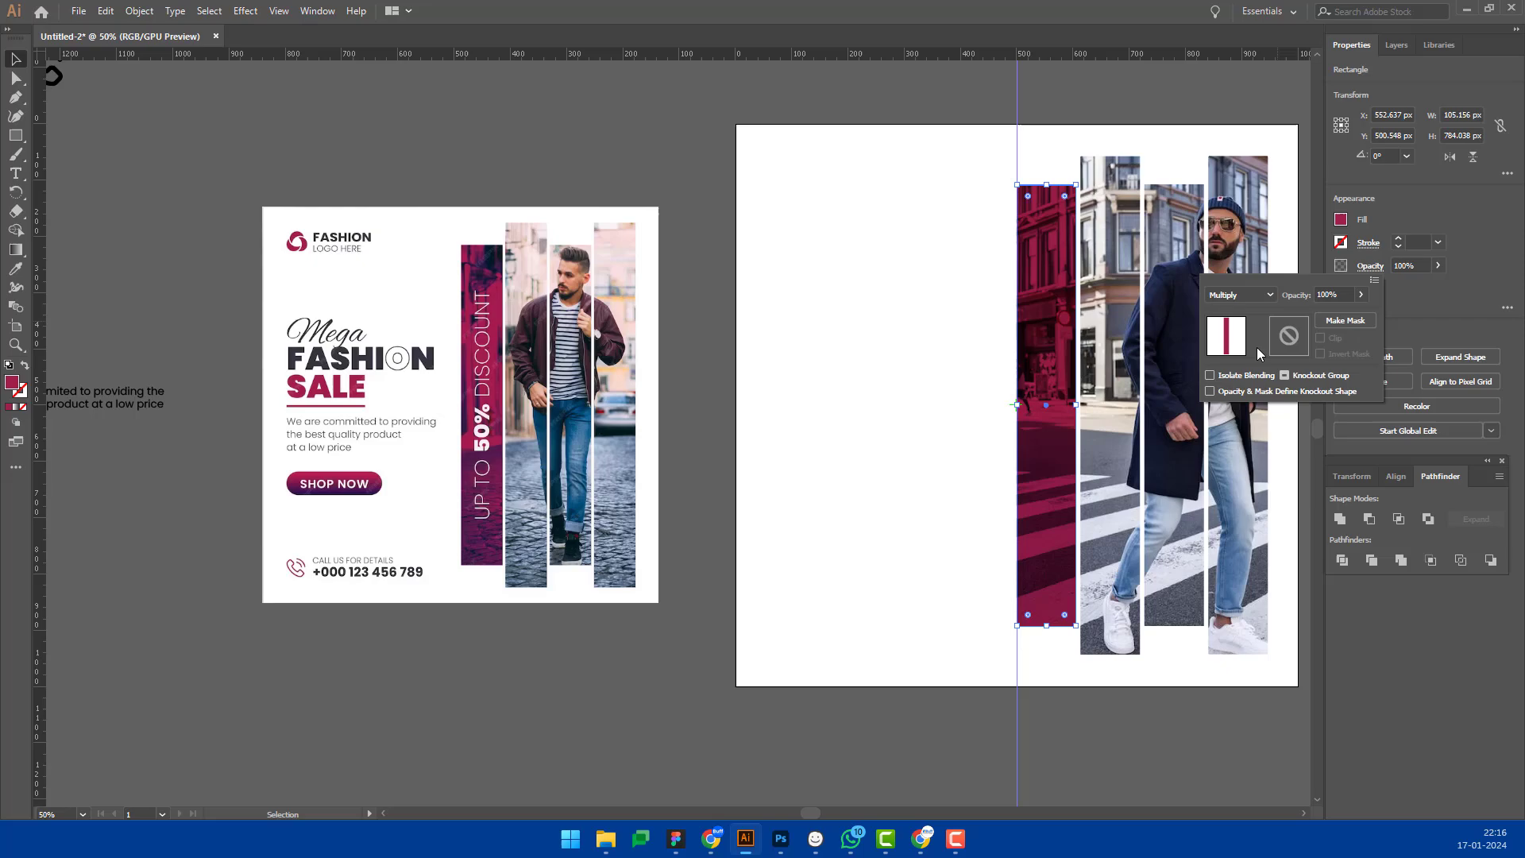
left_click(905, 347)
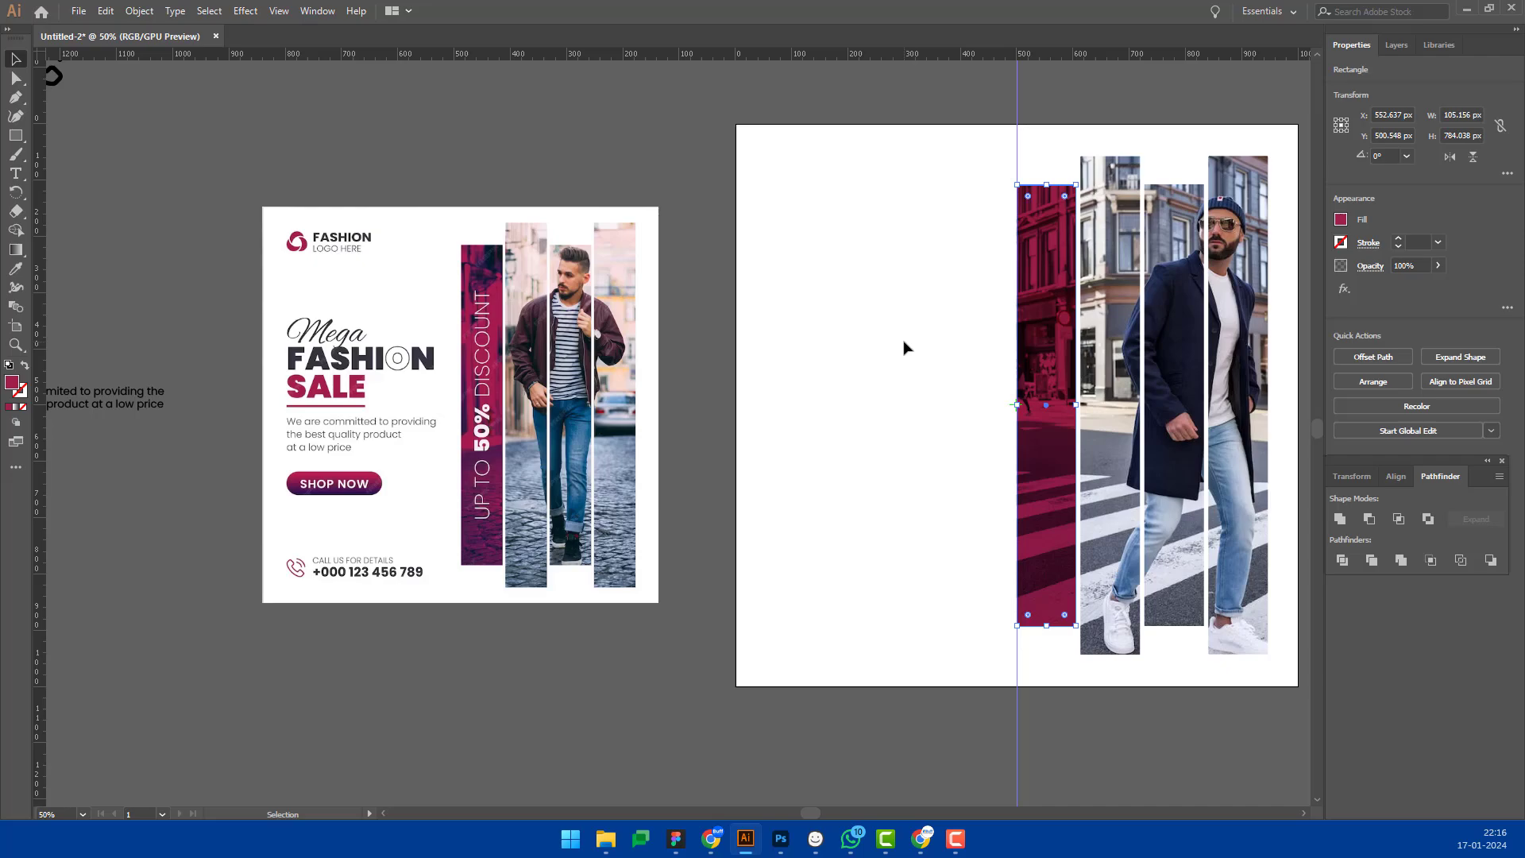
left_click(905, 347)
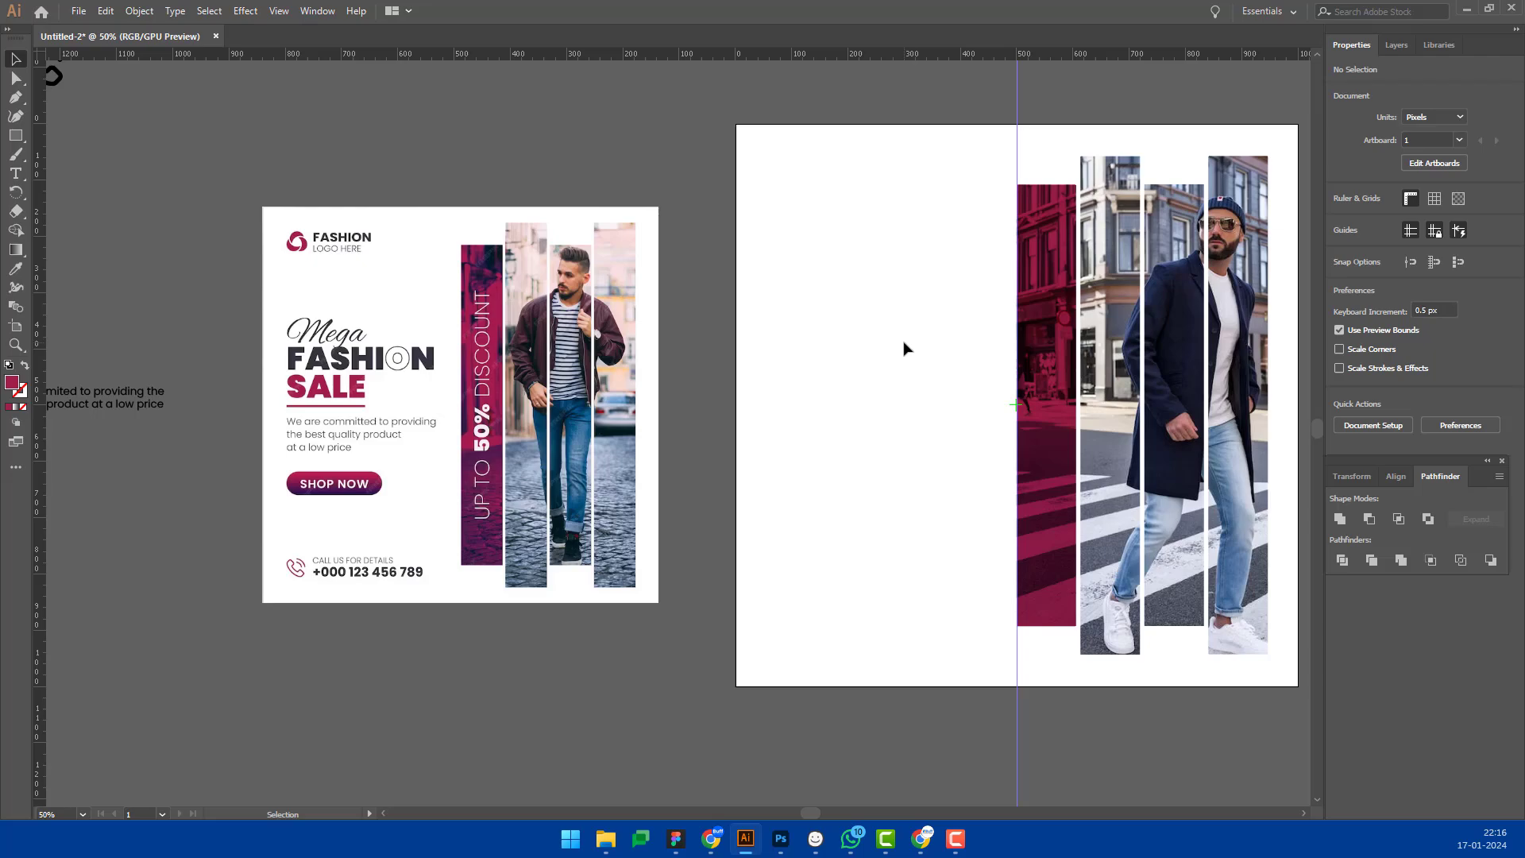
Step: Add point text reading 'UP TP 50% DISCOUNT' above the artboard
key("y")
key("t")
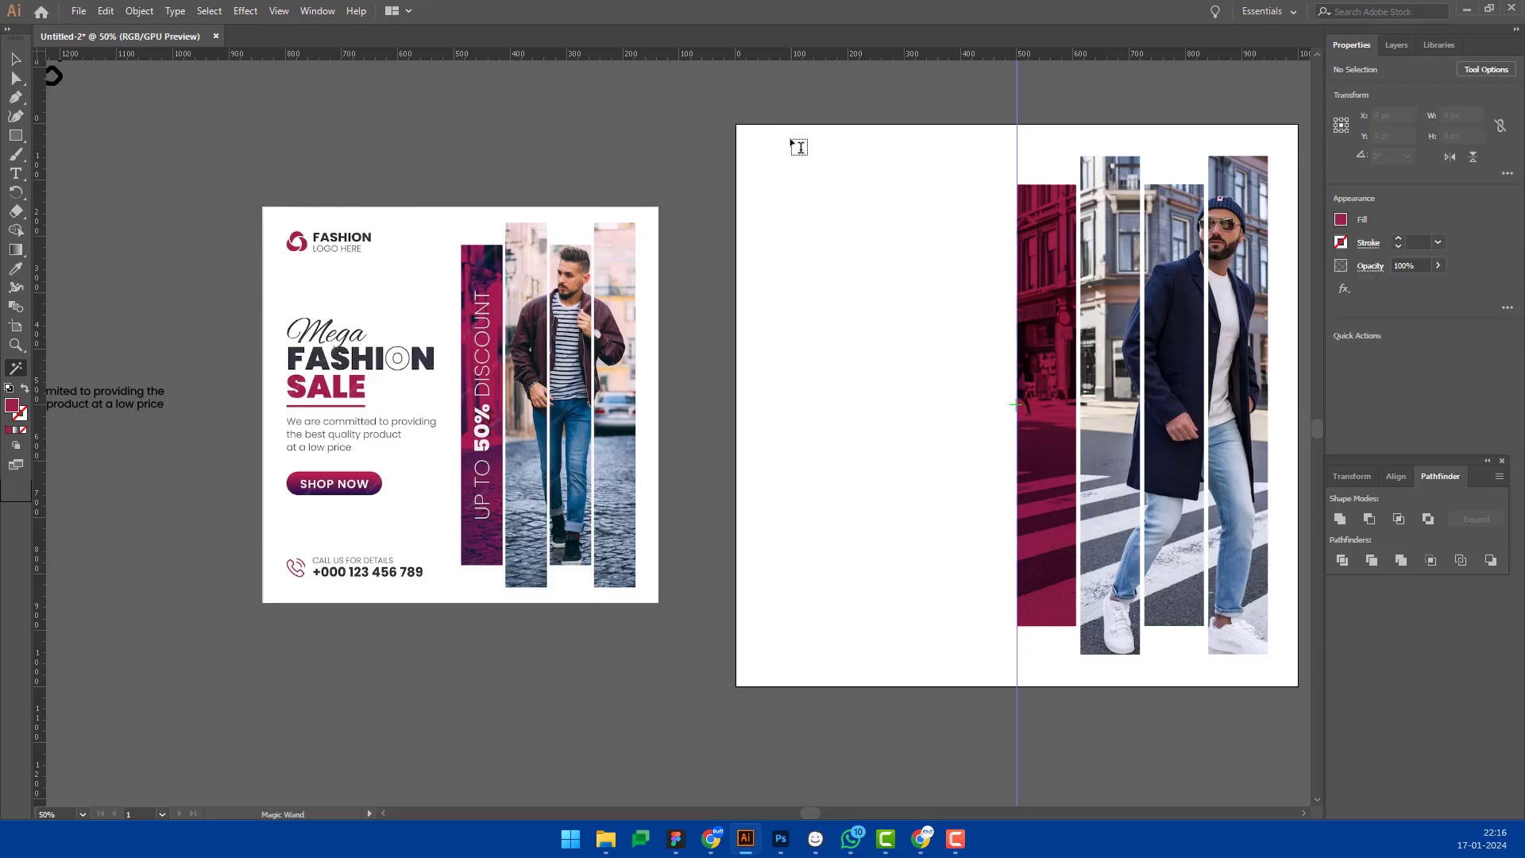
left_click(764, 107)
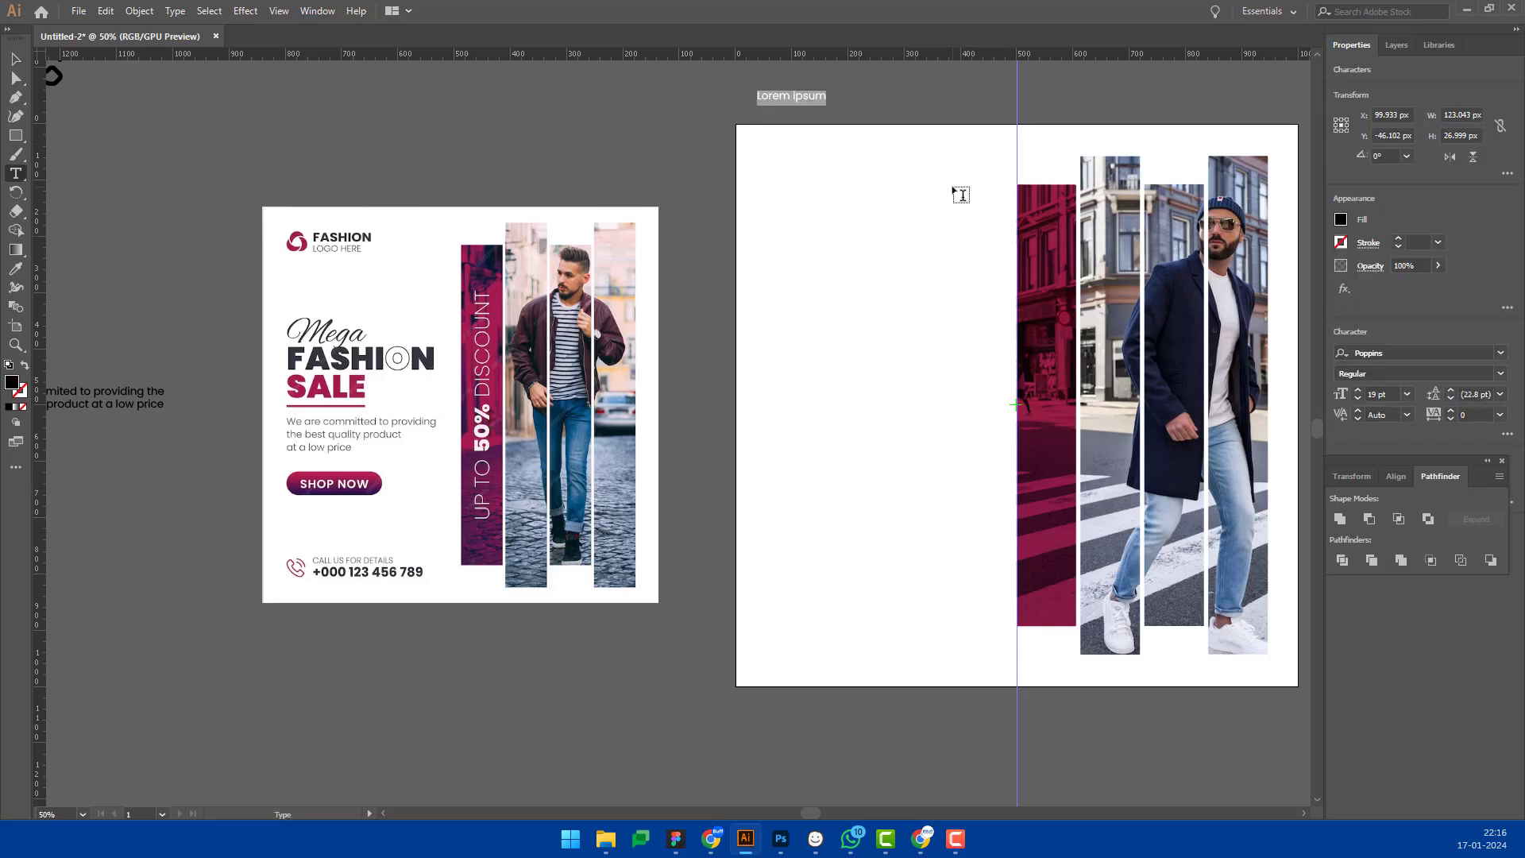
type("Up")
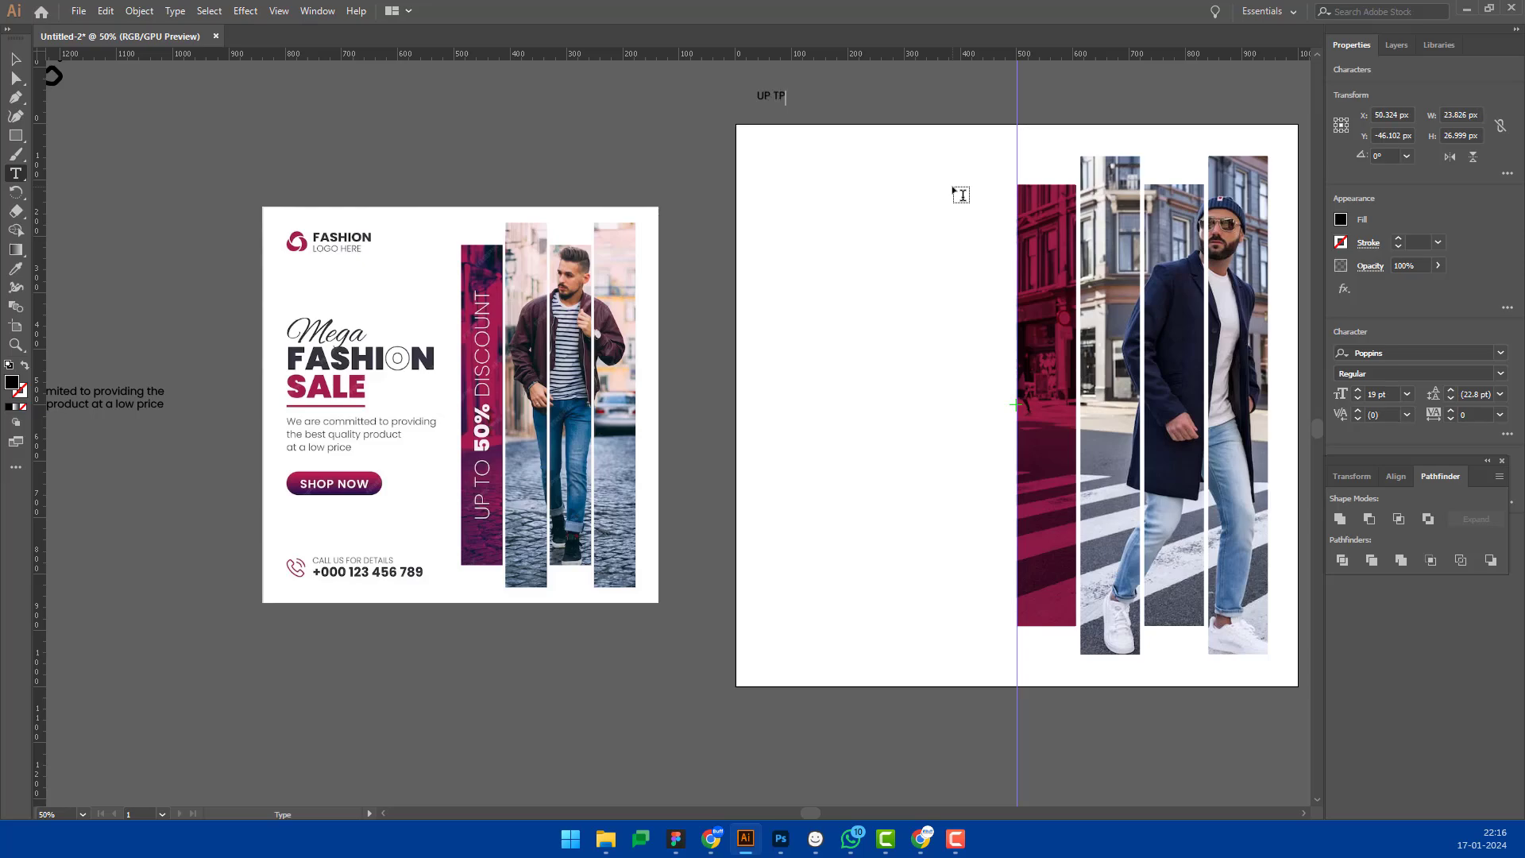
type(" 50% DISC")
type("OUNT")
key("Escape")
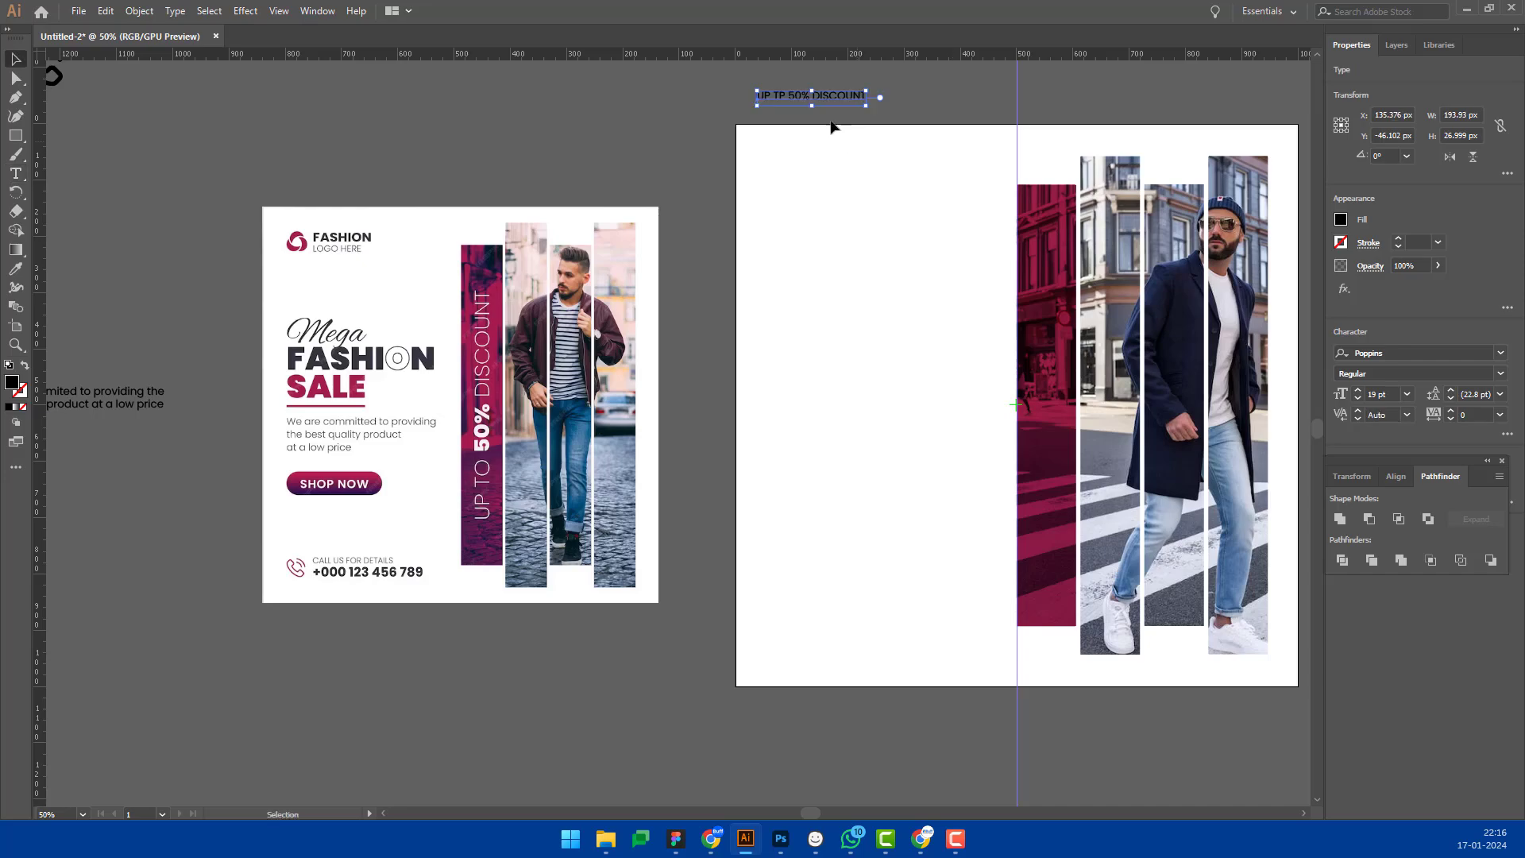
Step: Rotate the discount text 90°, place it on the crimson bar, and fill it white
left_click_drag(838, 97, 883, 407)
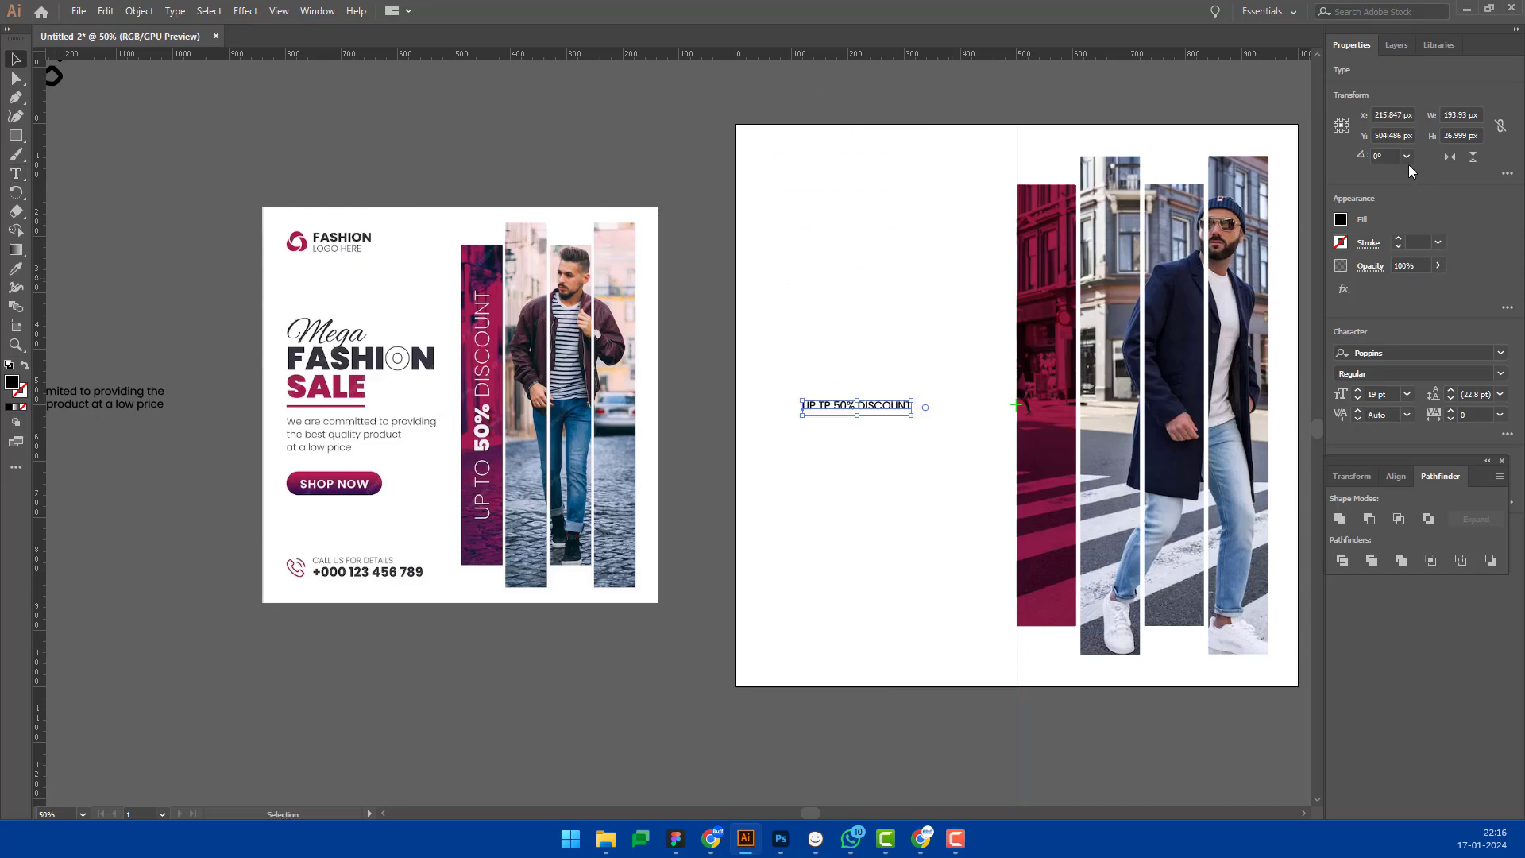
left_click(1406, 155)
left_click(1421, 189)
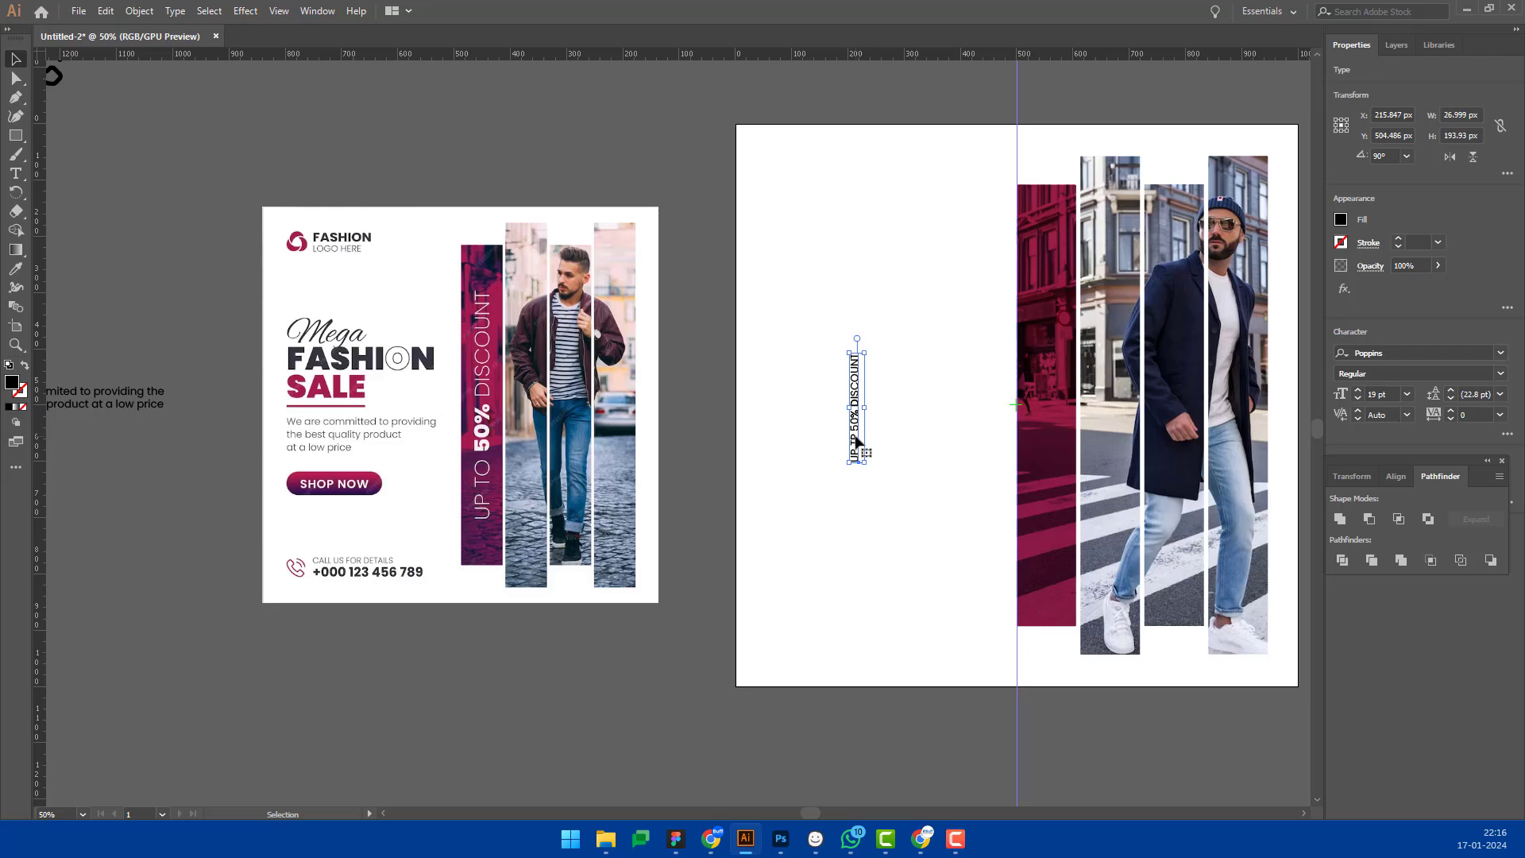
left_click_drag(856, 442, 1042, 460)
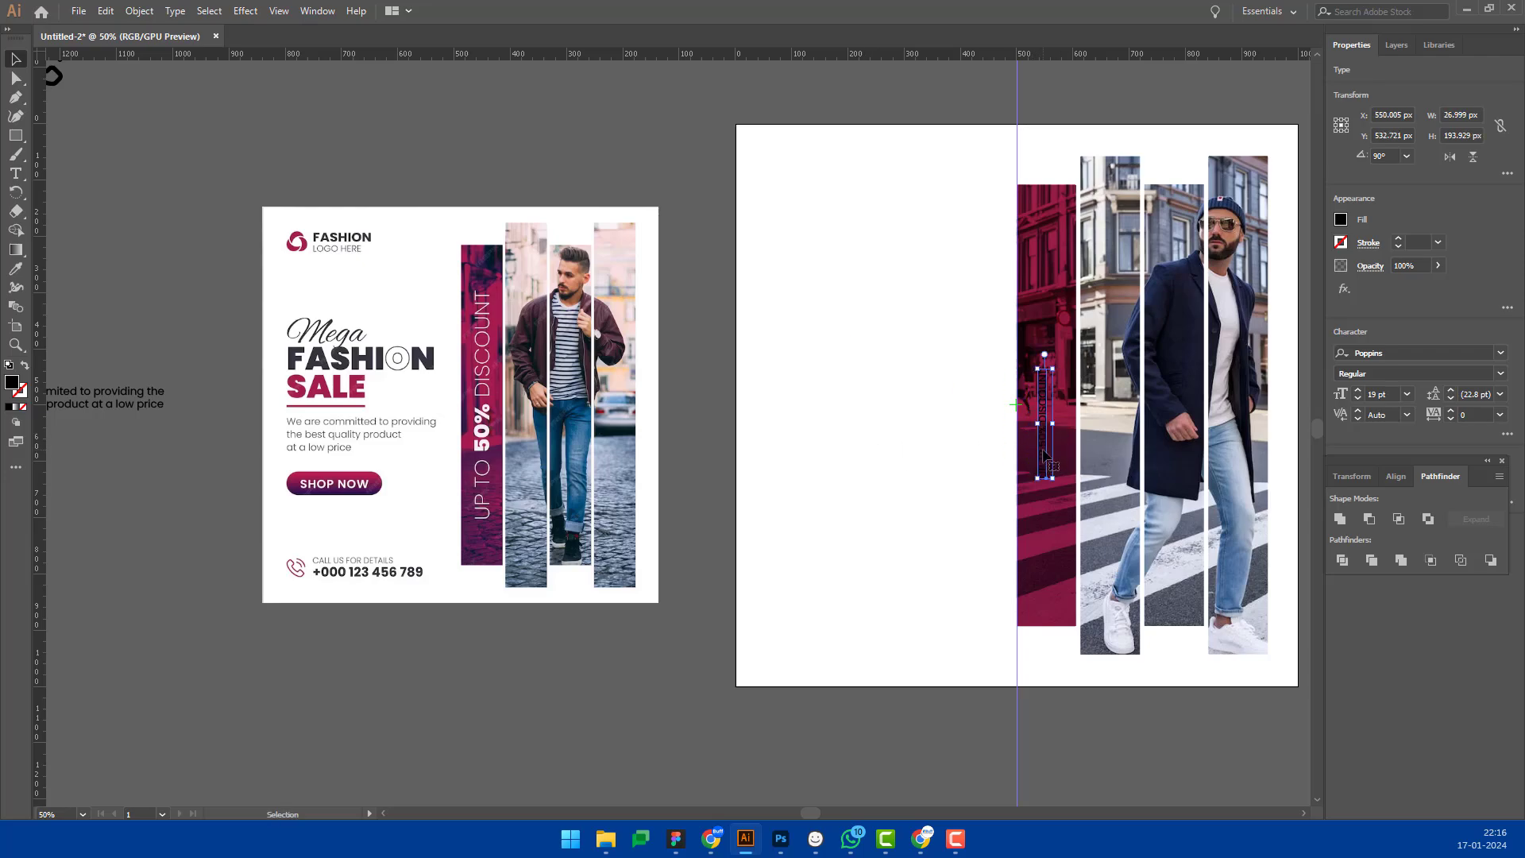
key("i")
left_click(912, 412)
Step: Scale the discount text to fill the bar's height and set it to ExtraLight
key("v")
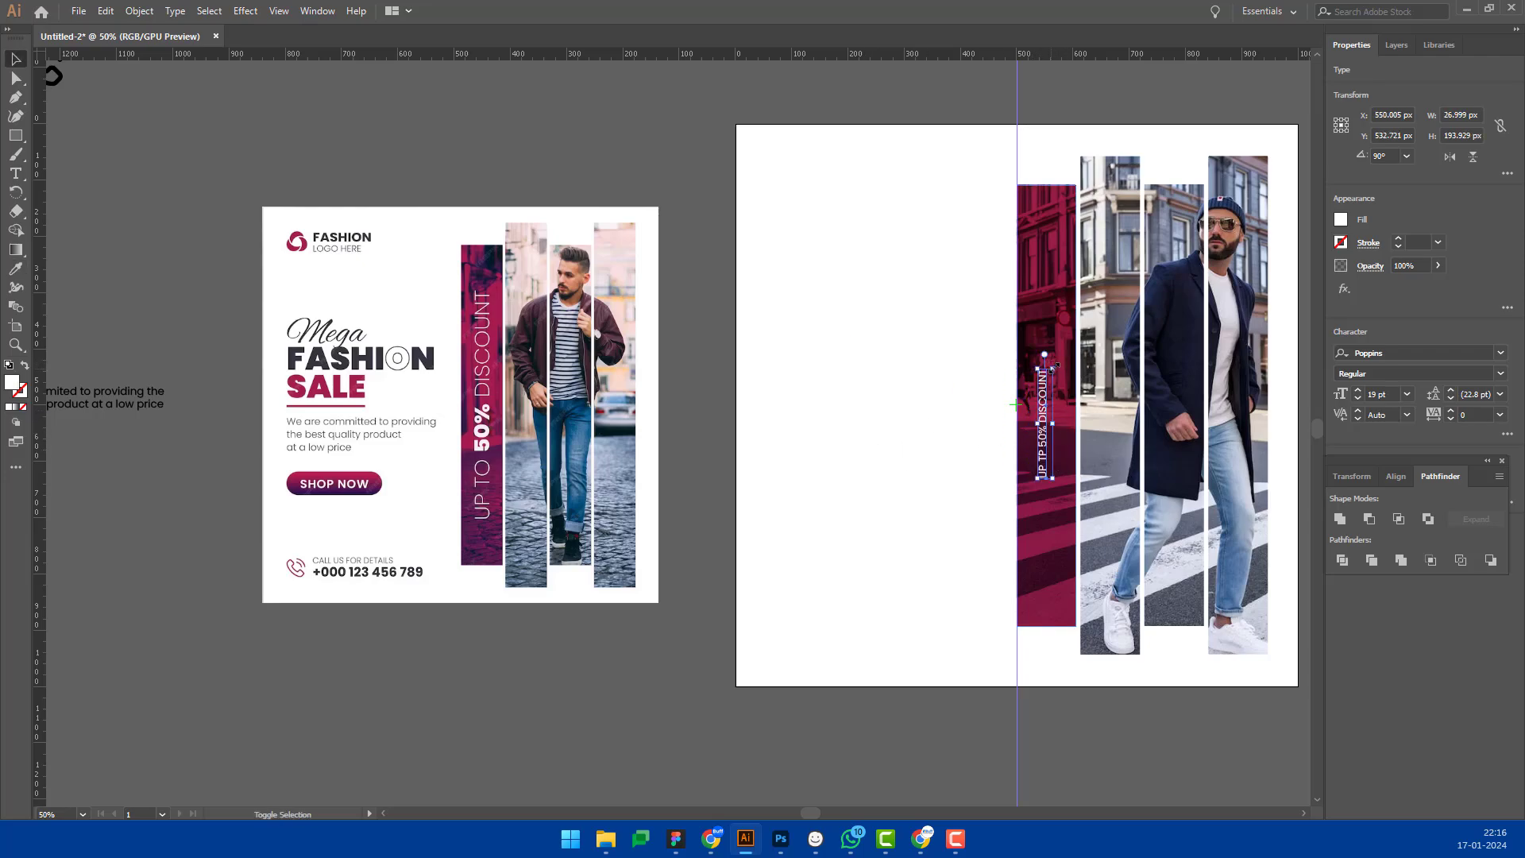
left_click_drag(1057, 365, 1077, 179)
left_click_drag(1056, 403, 1050, 477)
left_click_drag(1072, 283, 1078, 222)
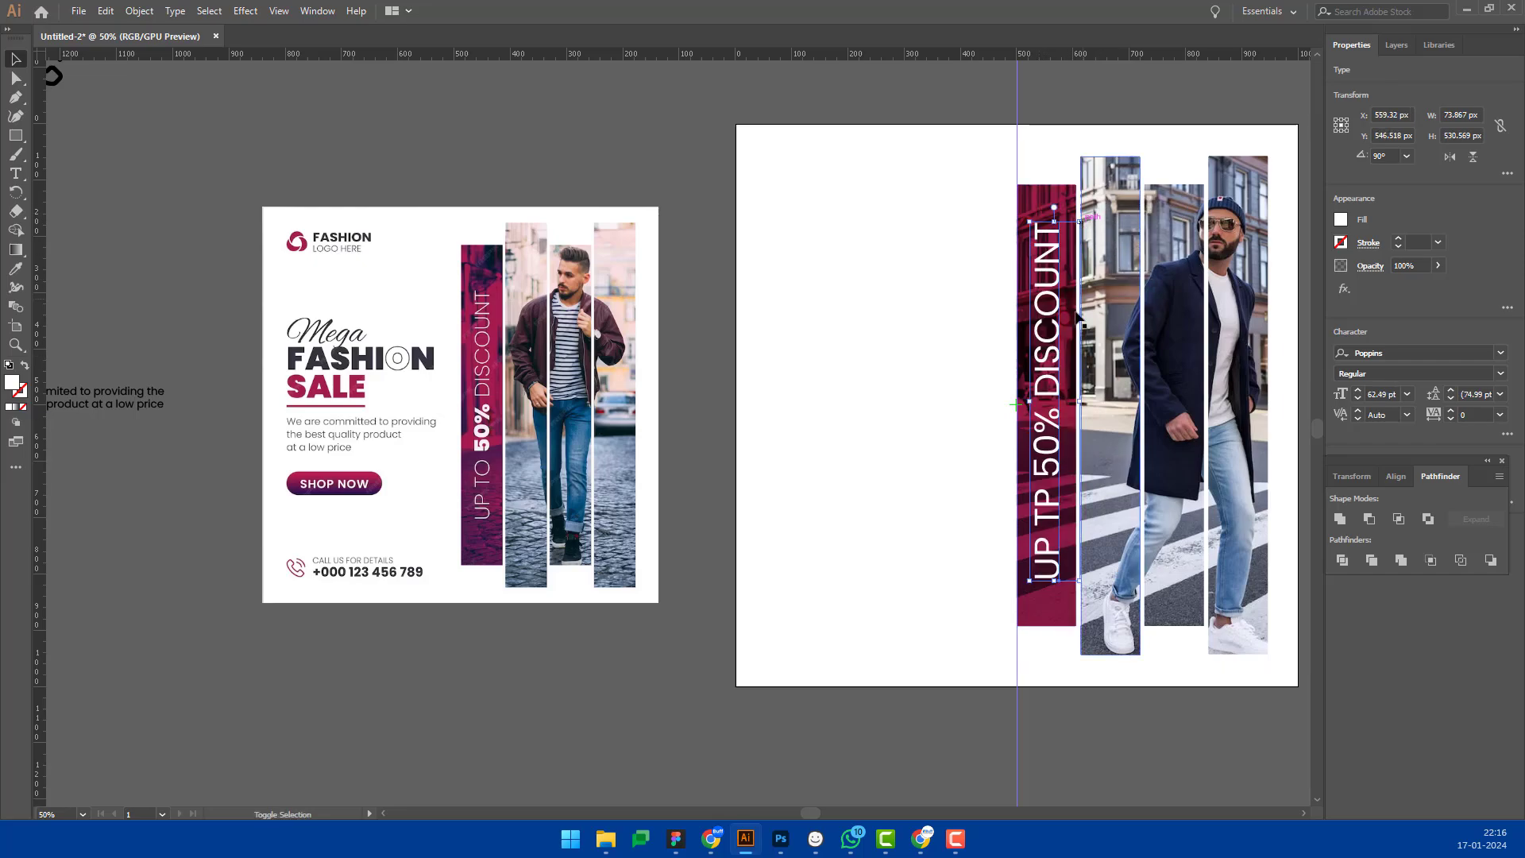
left_click(1499, 374)
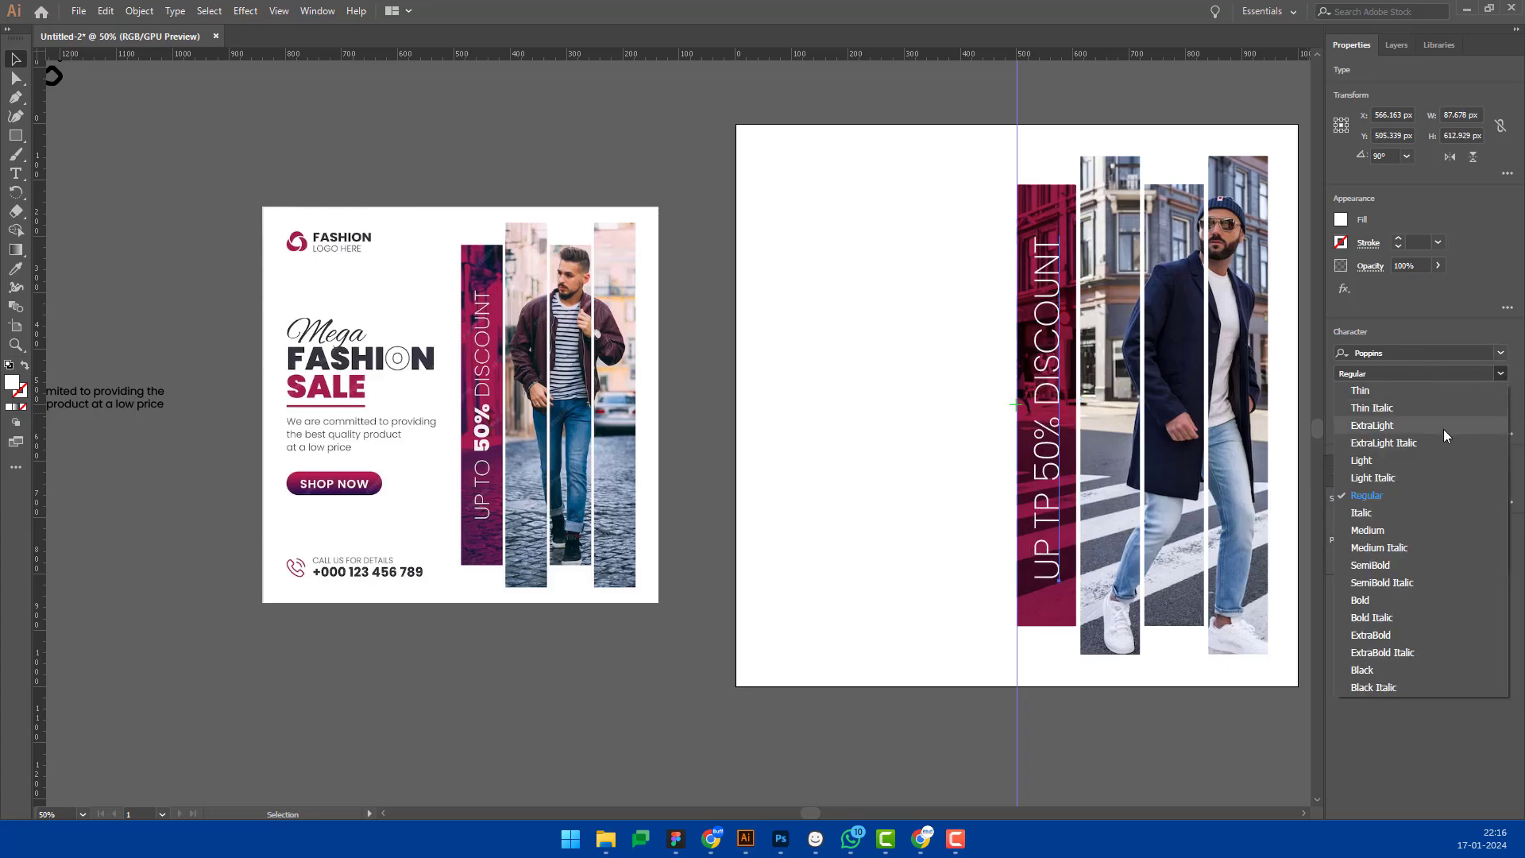
left_click(1443, 428)
Step: Make just the '50%' in the discount text Bold
double_click(1043, 435)
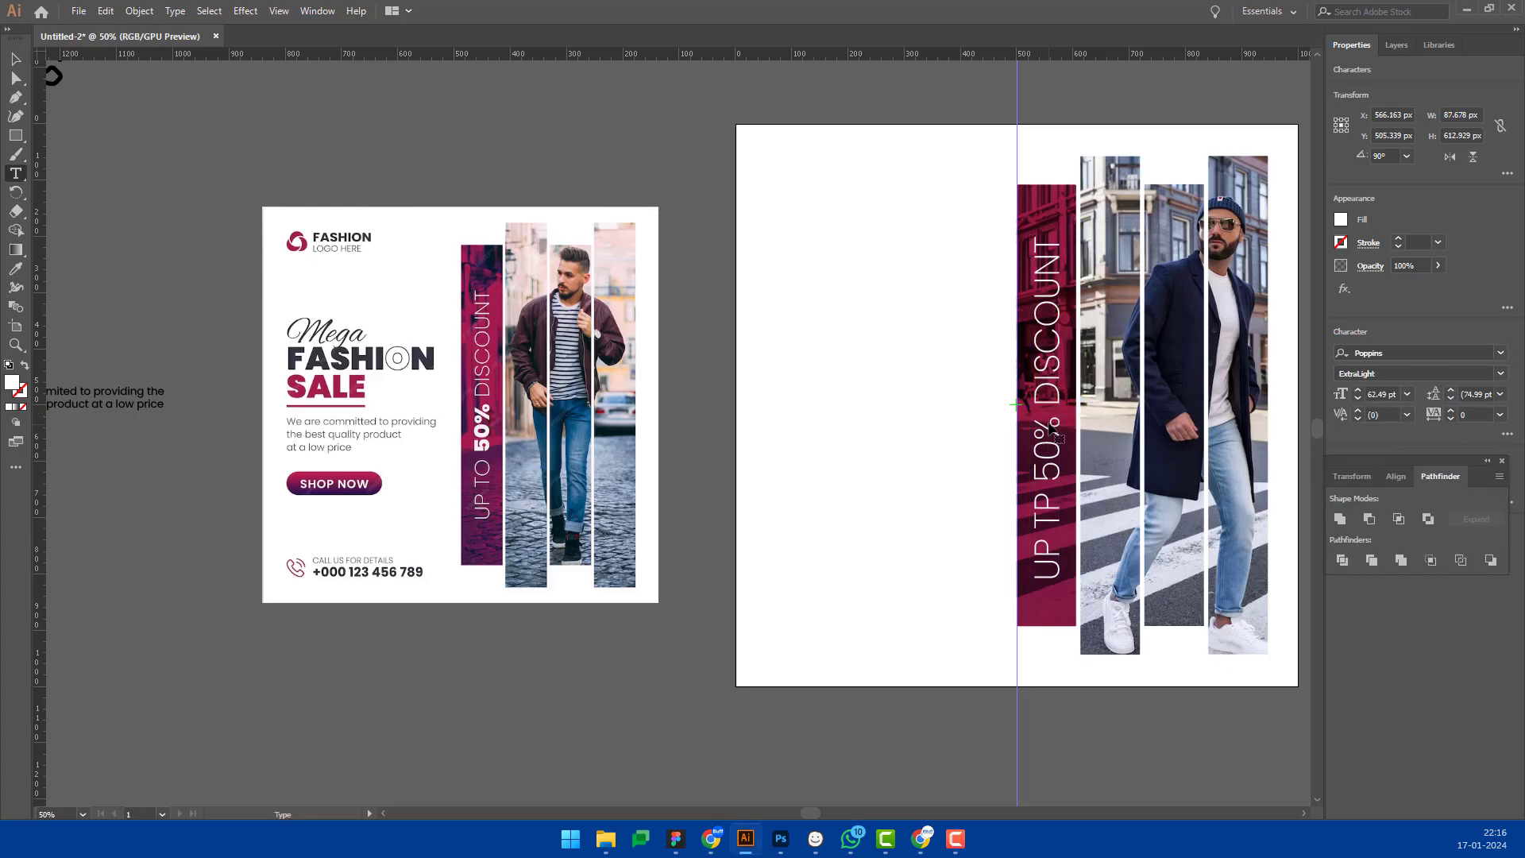
left_click_drag(1048, 416, 1048, 482)
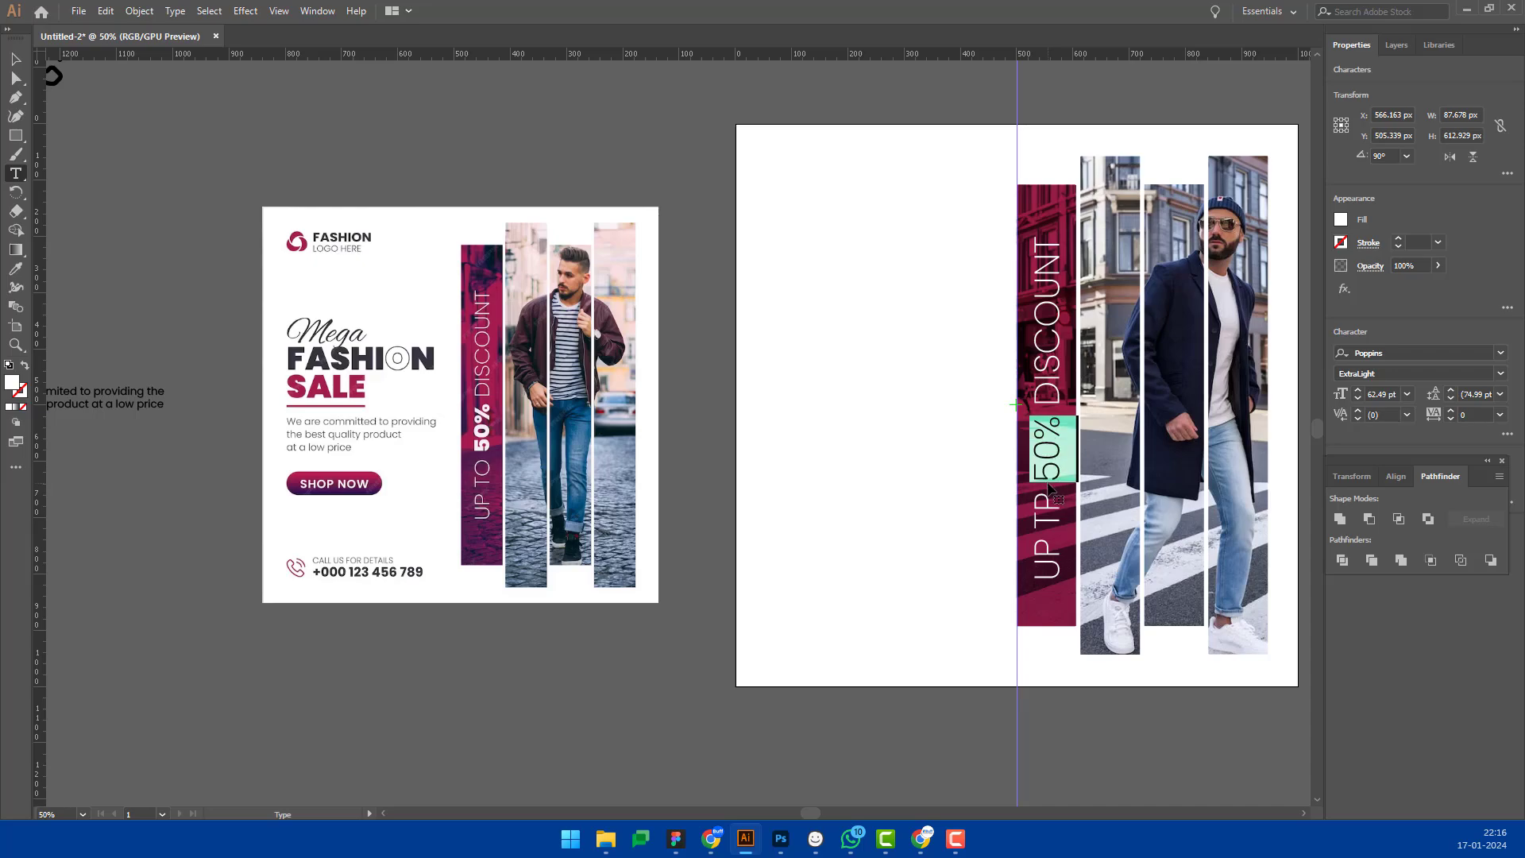
left_click(1499, 373)
left_click(1361, 600)
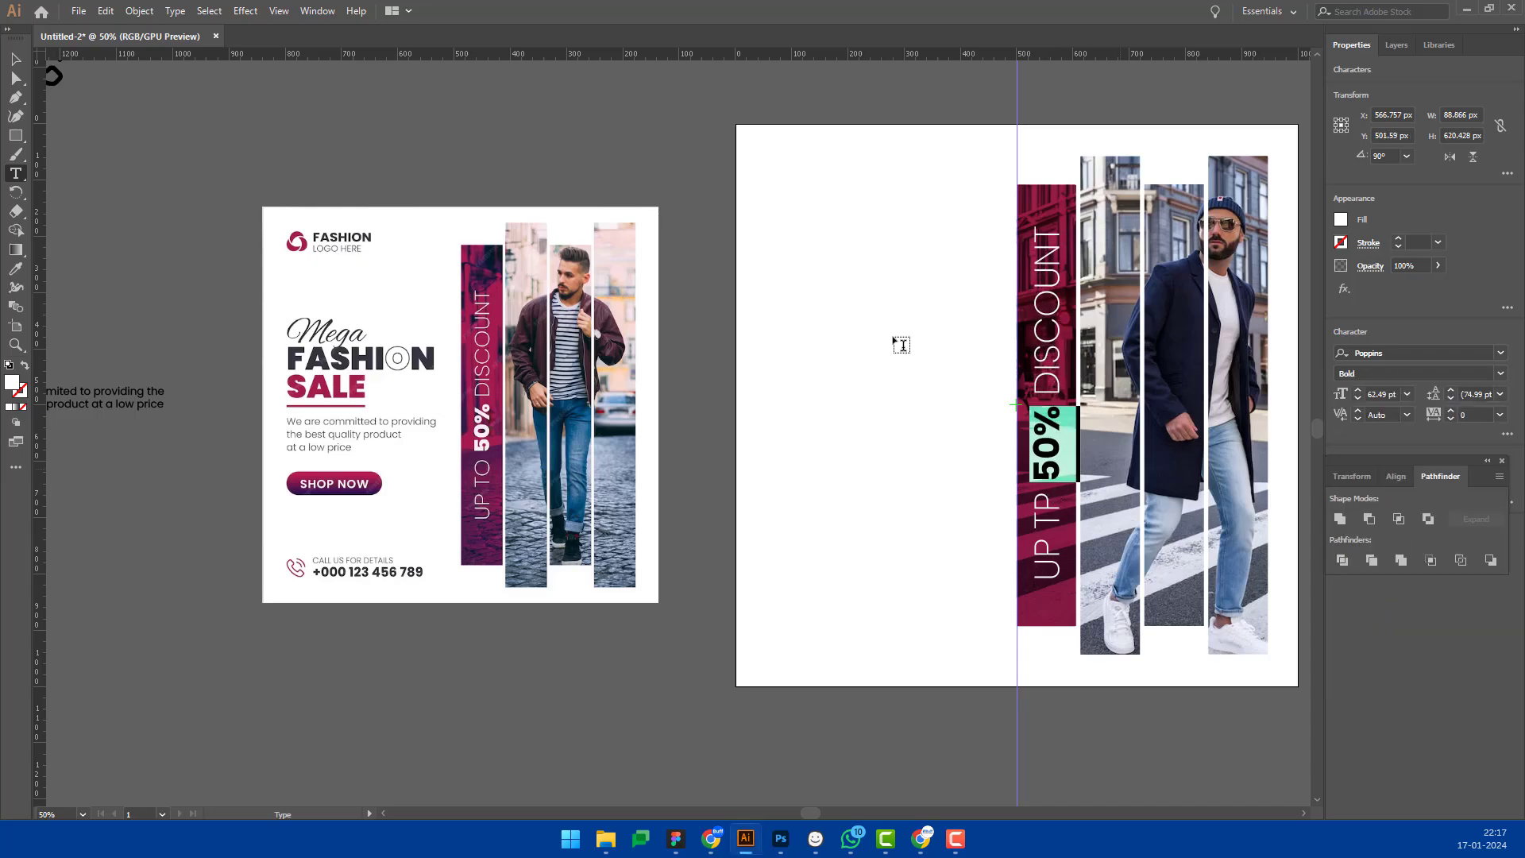
left_click(15, 59)
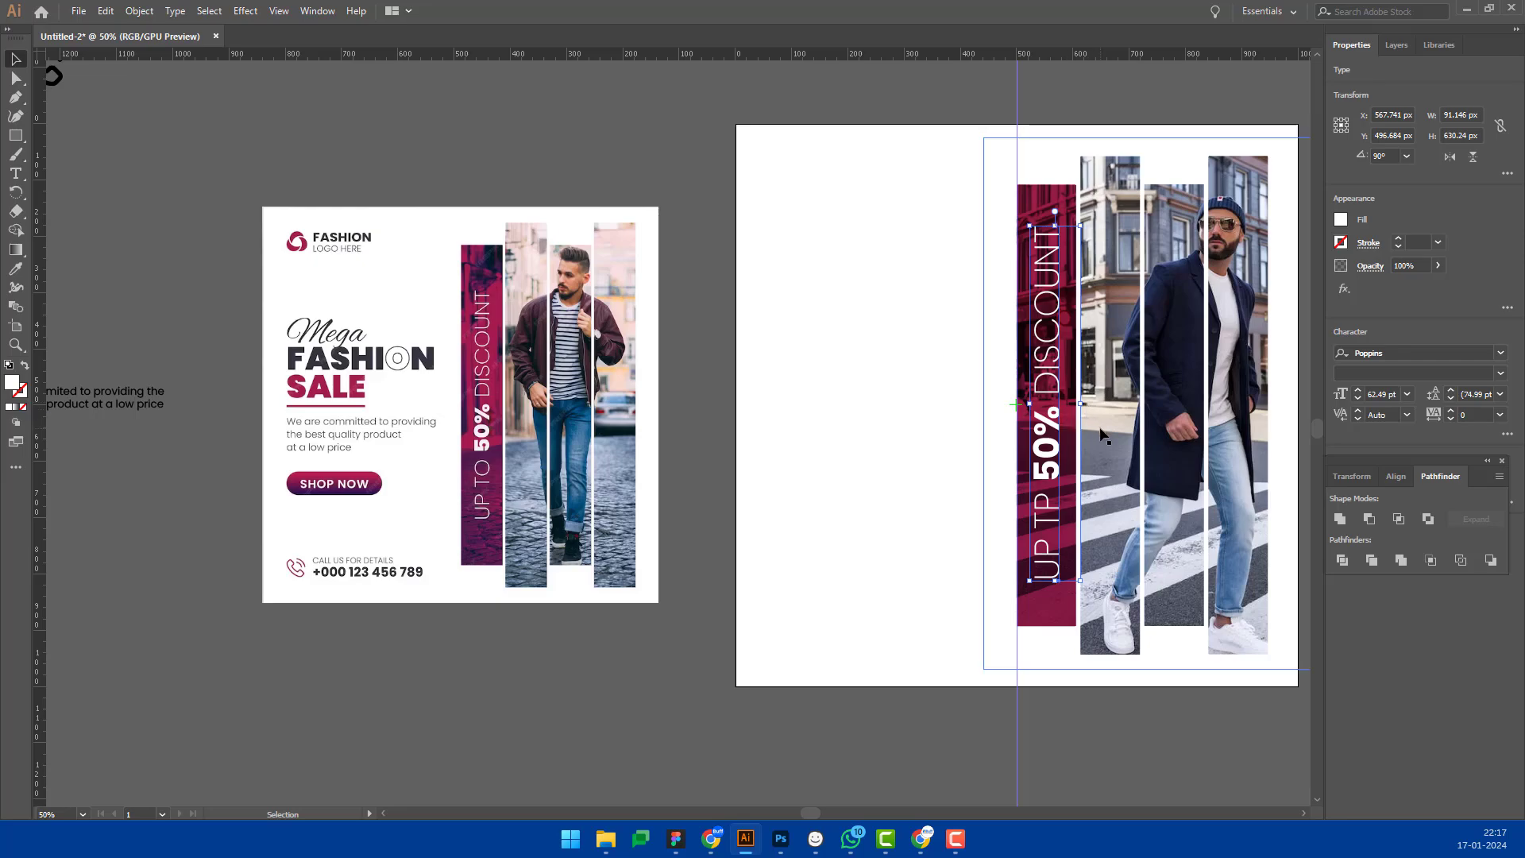
left_click_drag(1046, 429, 1046, 431)
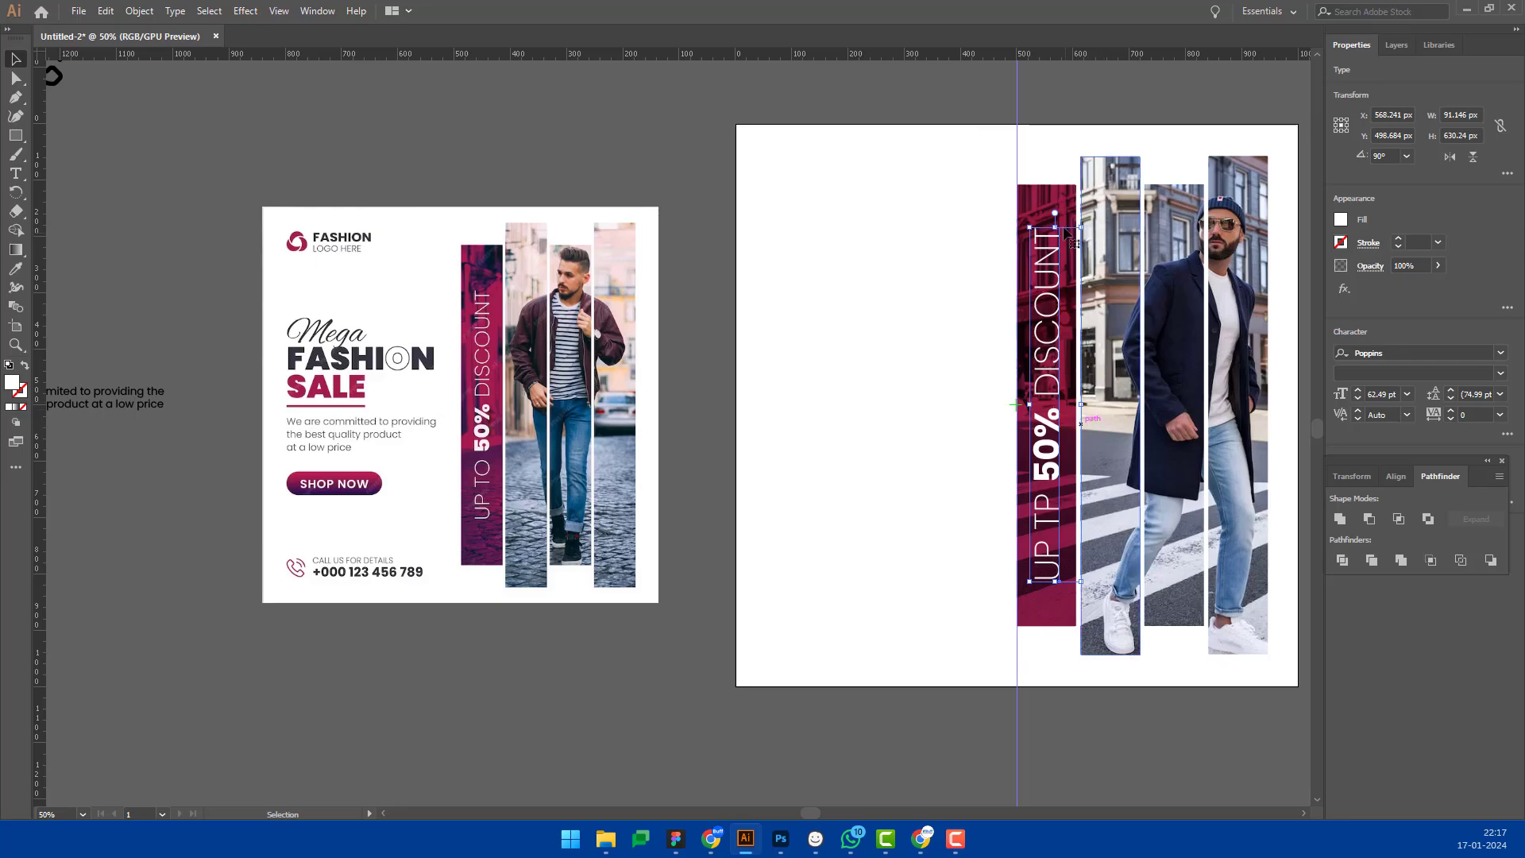
Step: Align the discount text with the magenta strip using the alignment options
left_click(1048, 205, "shift")
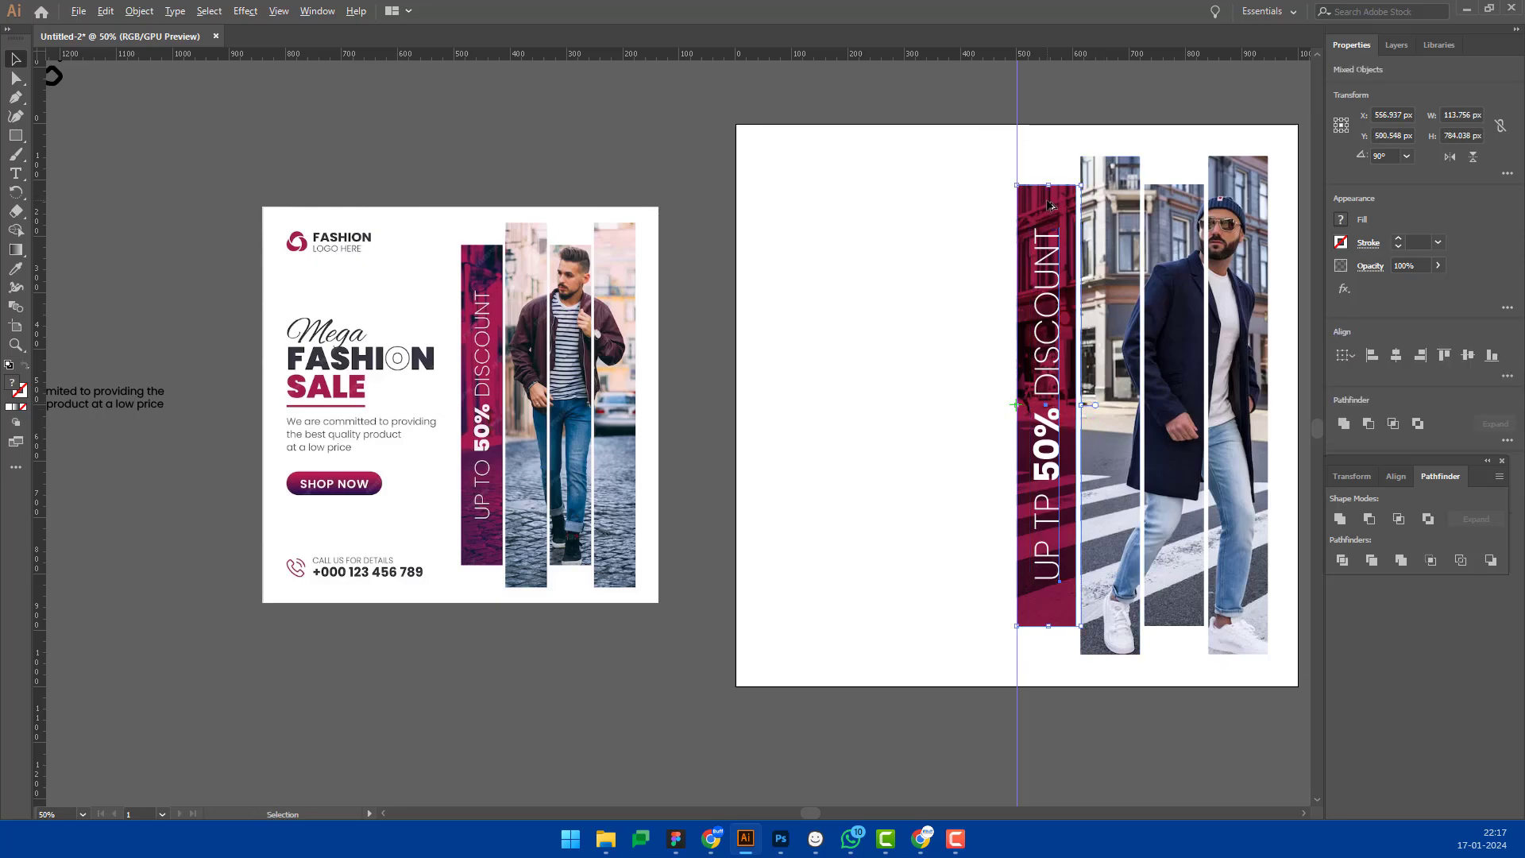
left_click(979, 302)
left_click(1060, 330)
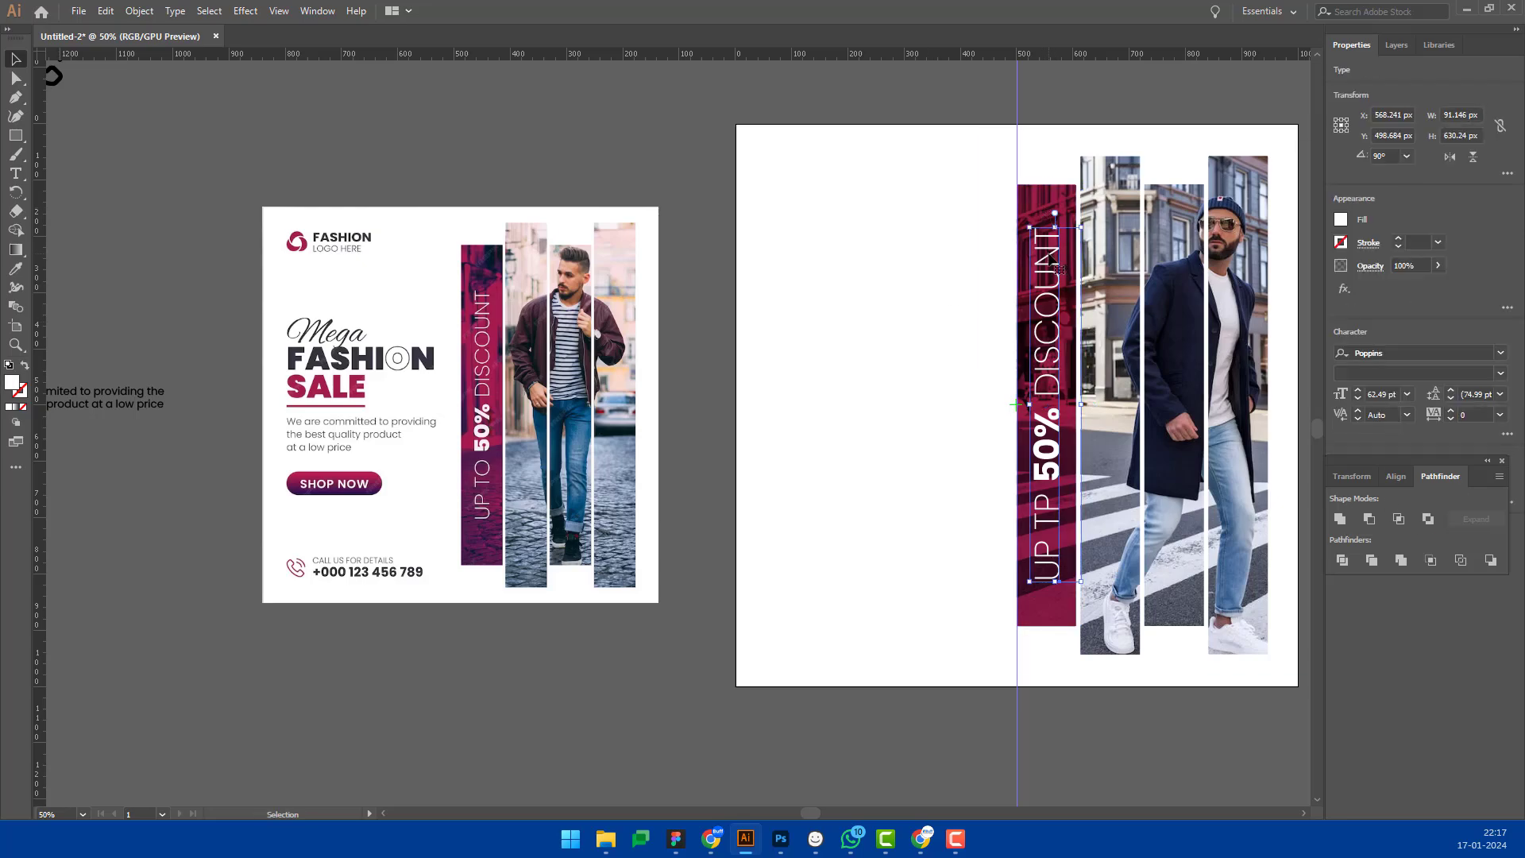
left_click(1041, 209, "shift")
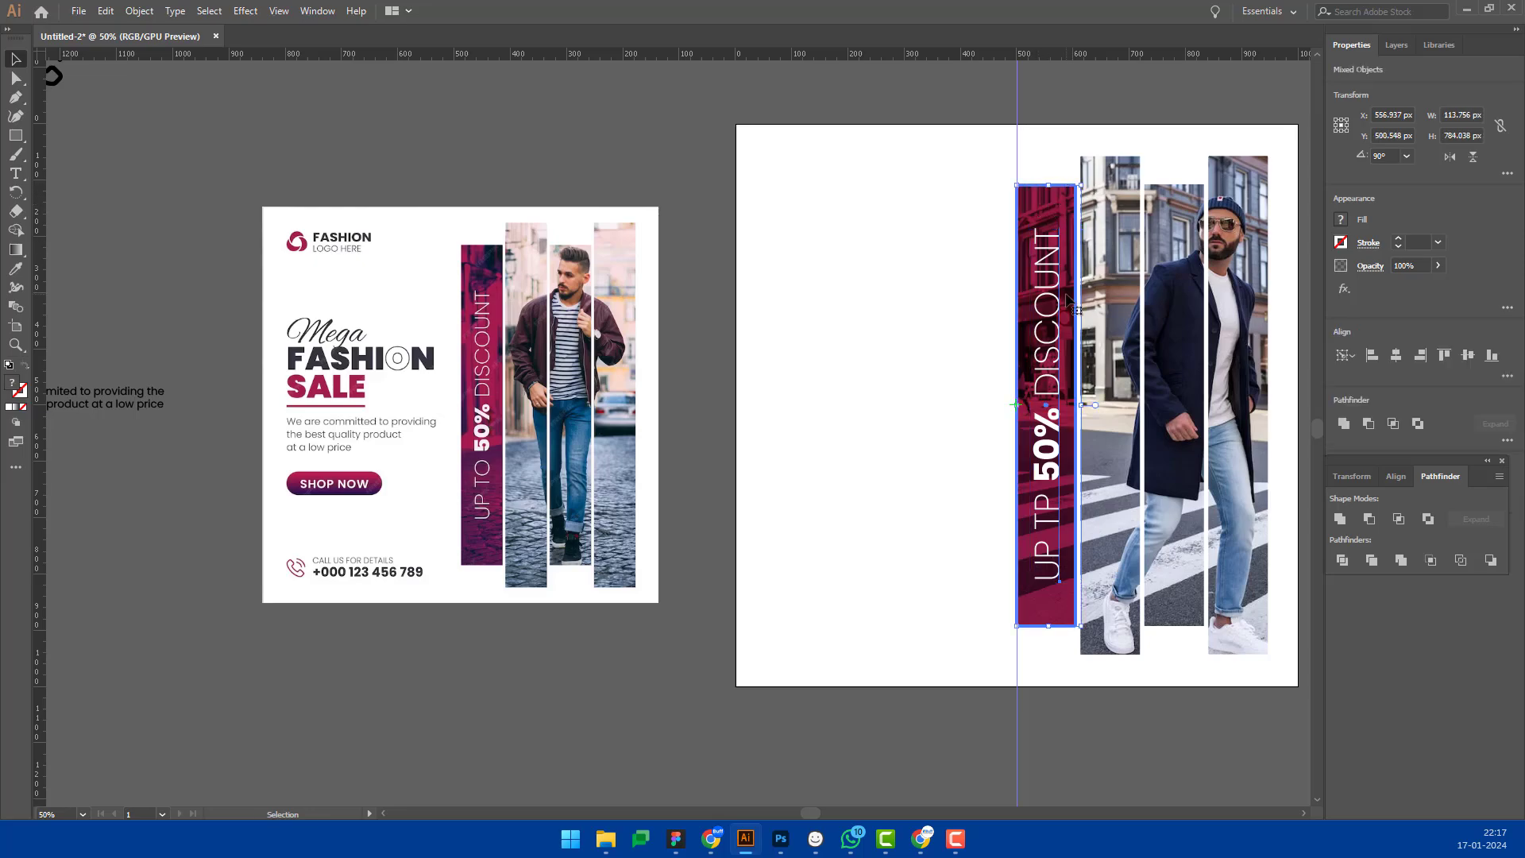
left_click(1396, 478)
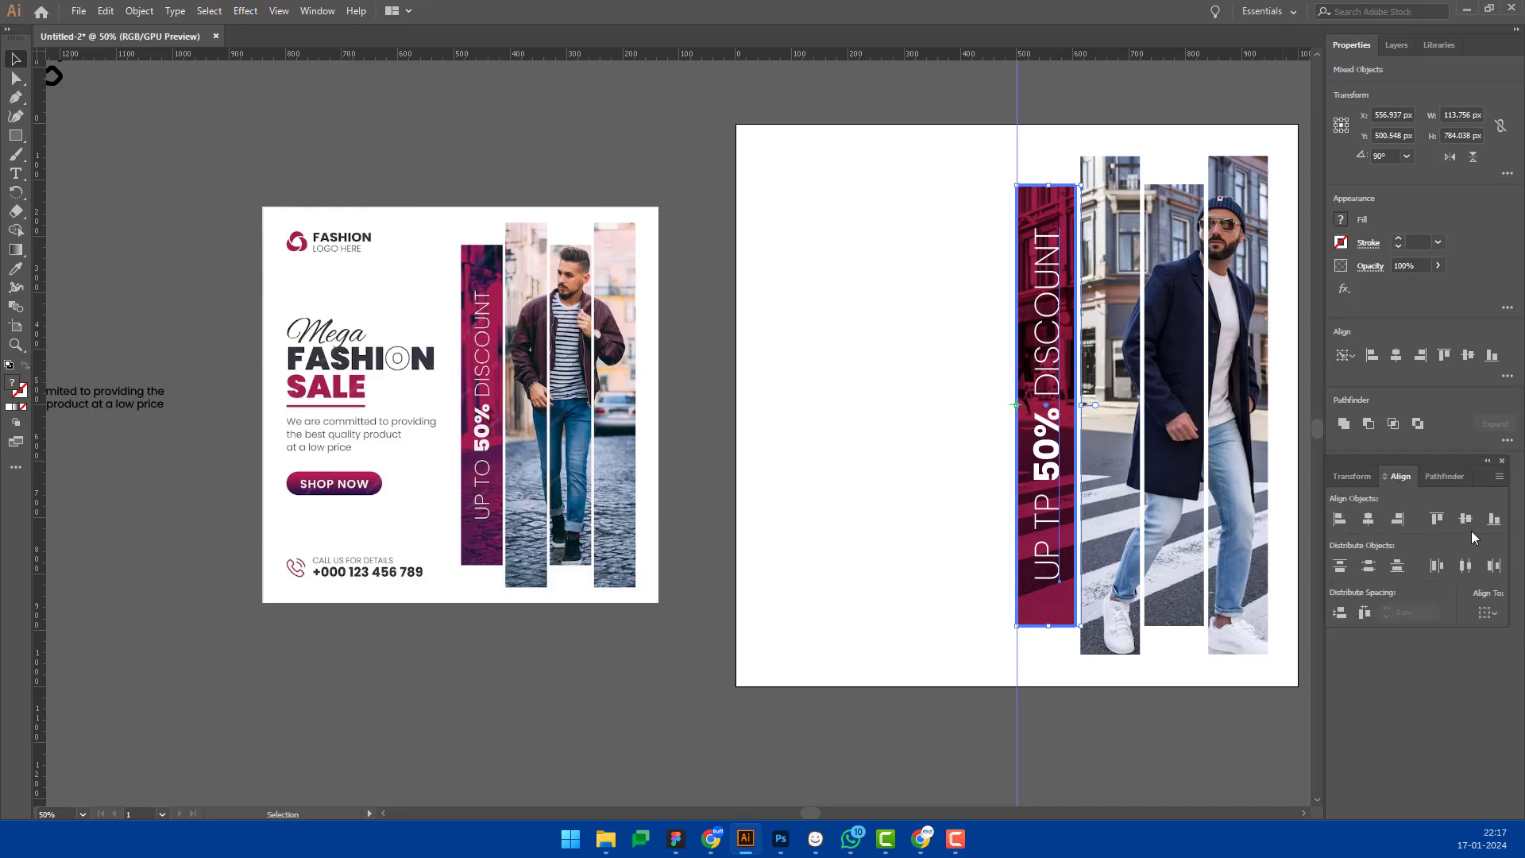
left_click(850, 378)
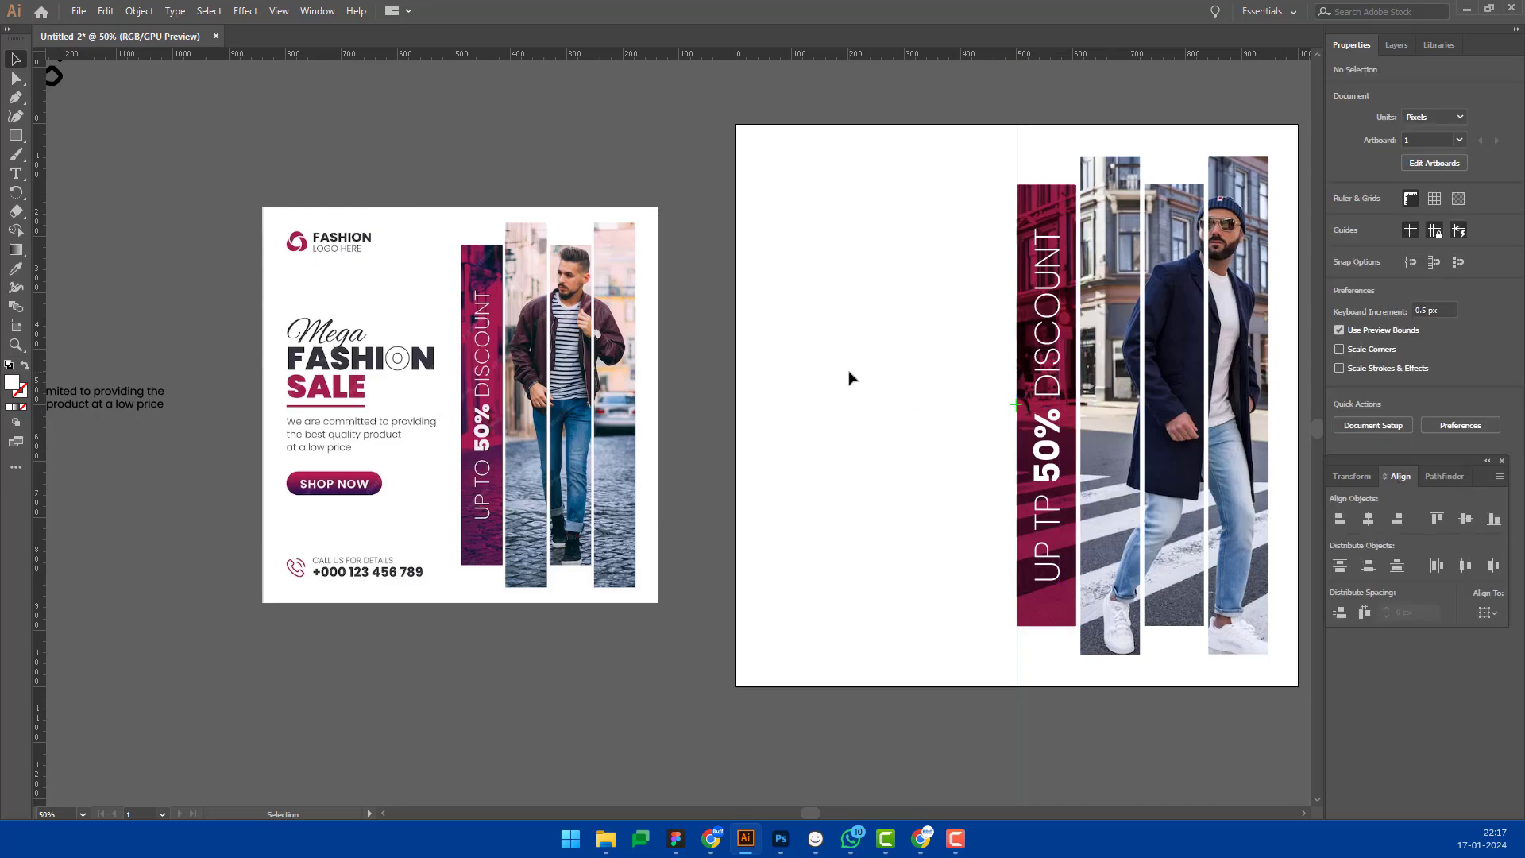
Step: Add a large FASHION headline in the reference's dark grey
scroll(963, 406, "down", 1)
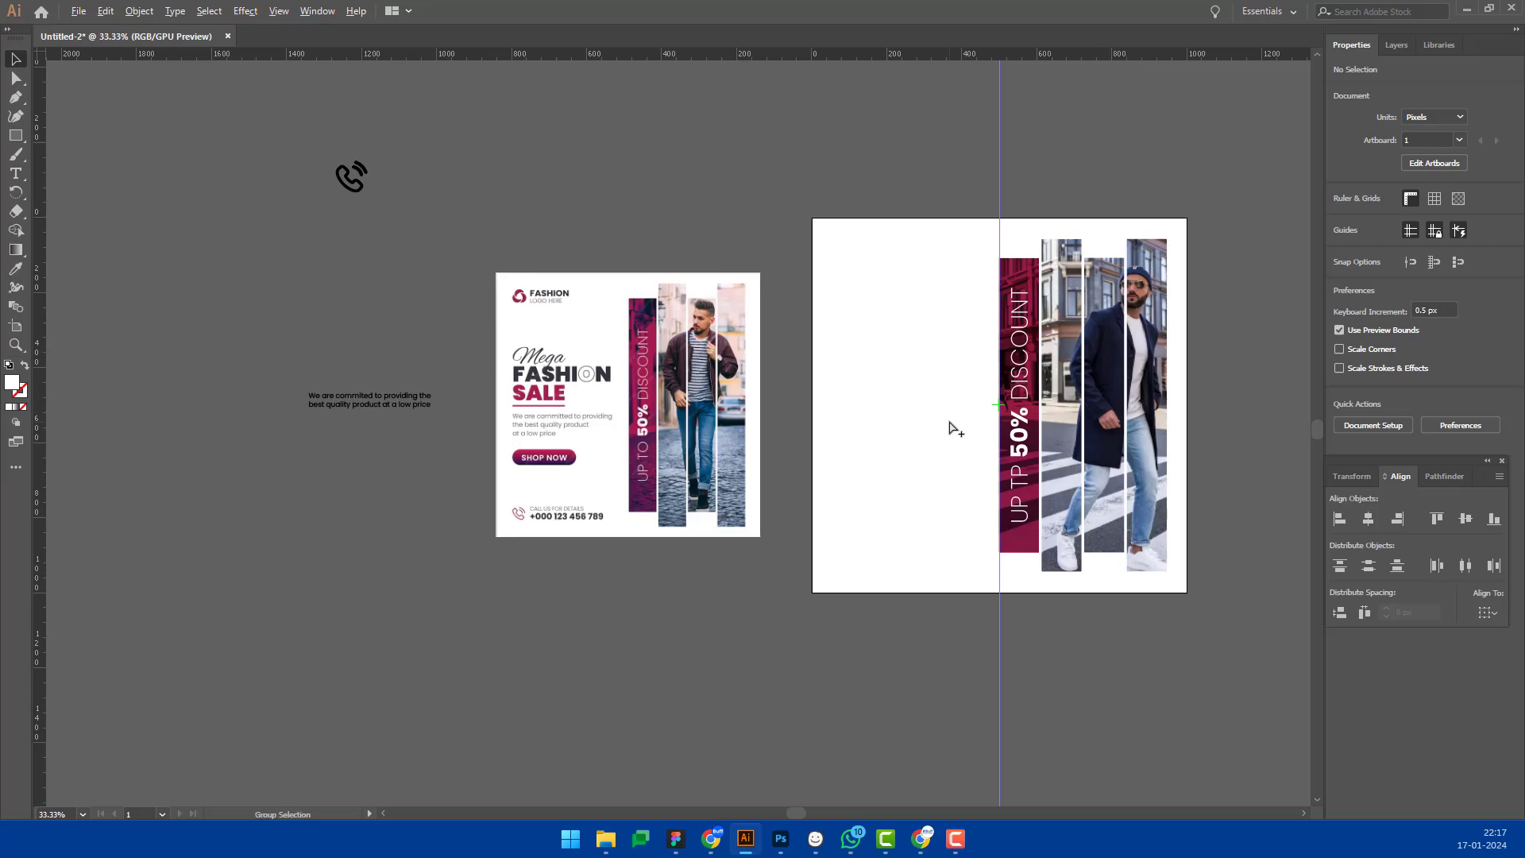
scroll(950, 428, "up", 1)
left_click_drag(926, 405, 1034, 420)
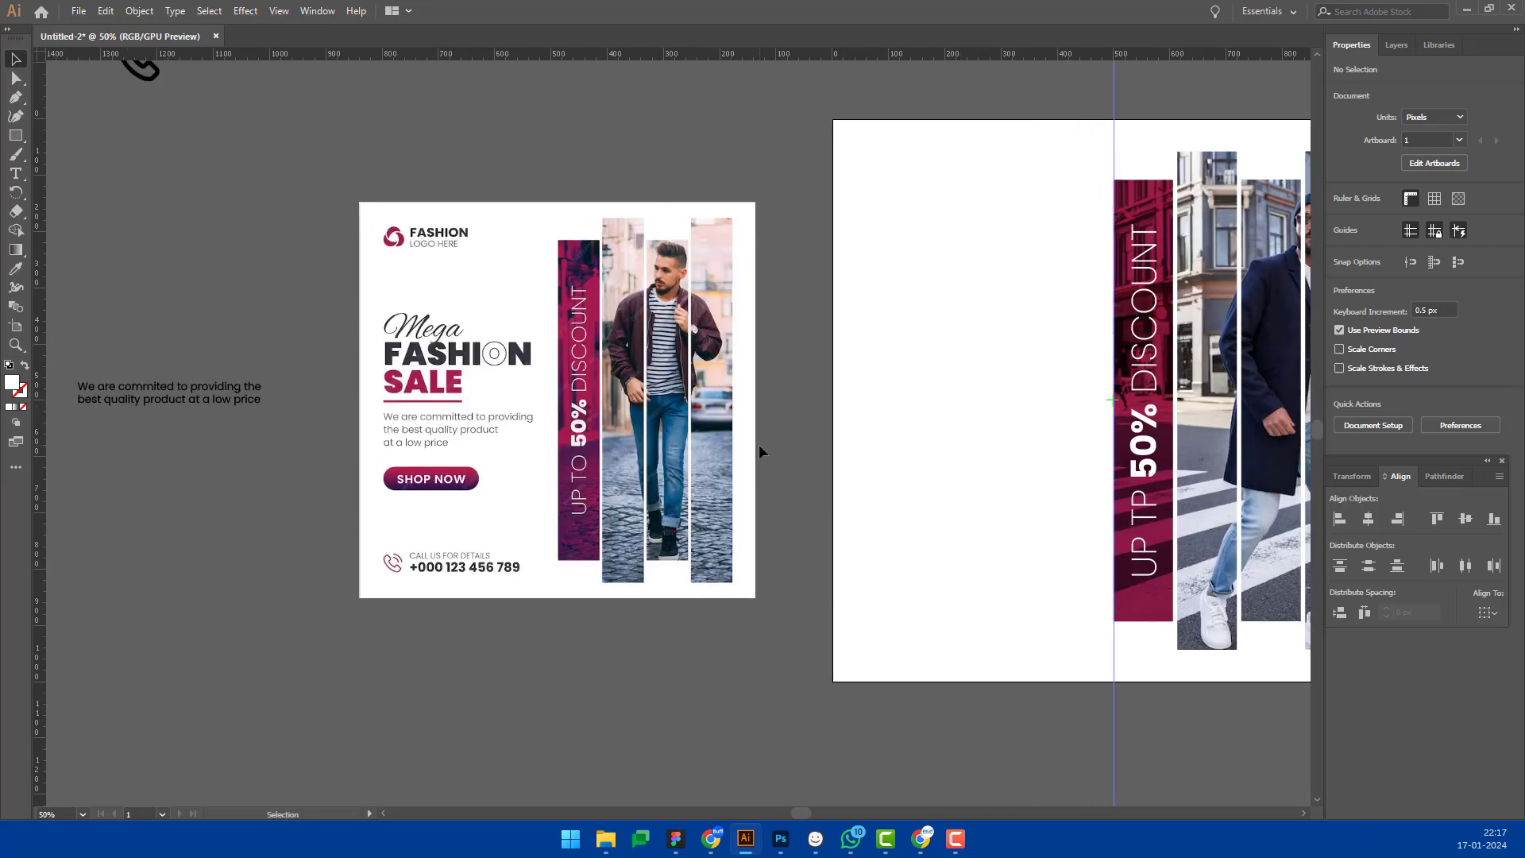
key("t")
left_click(867, 371)
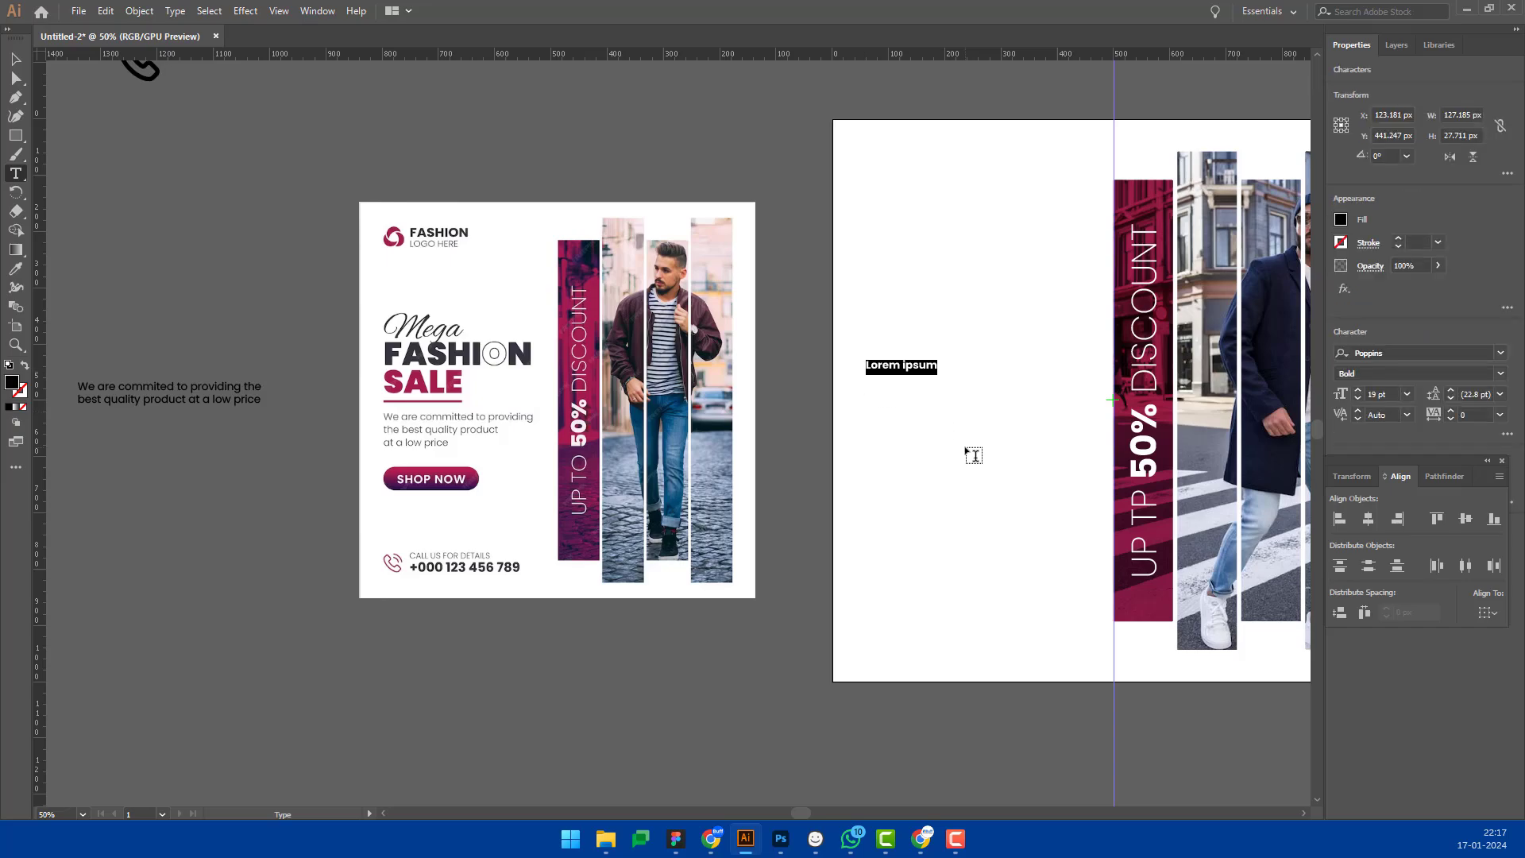
type("FASHION")
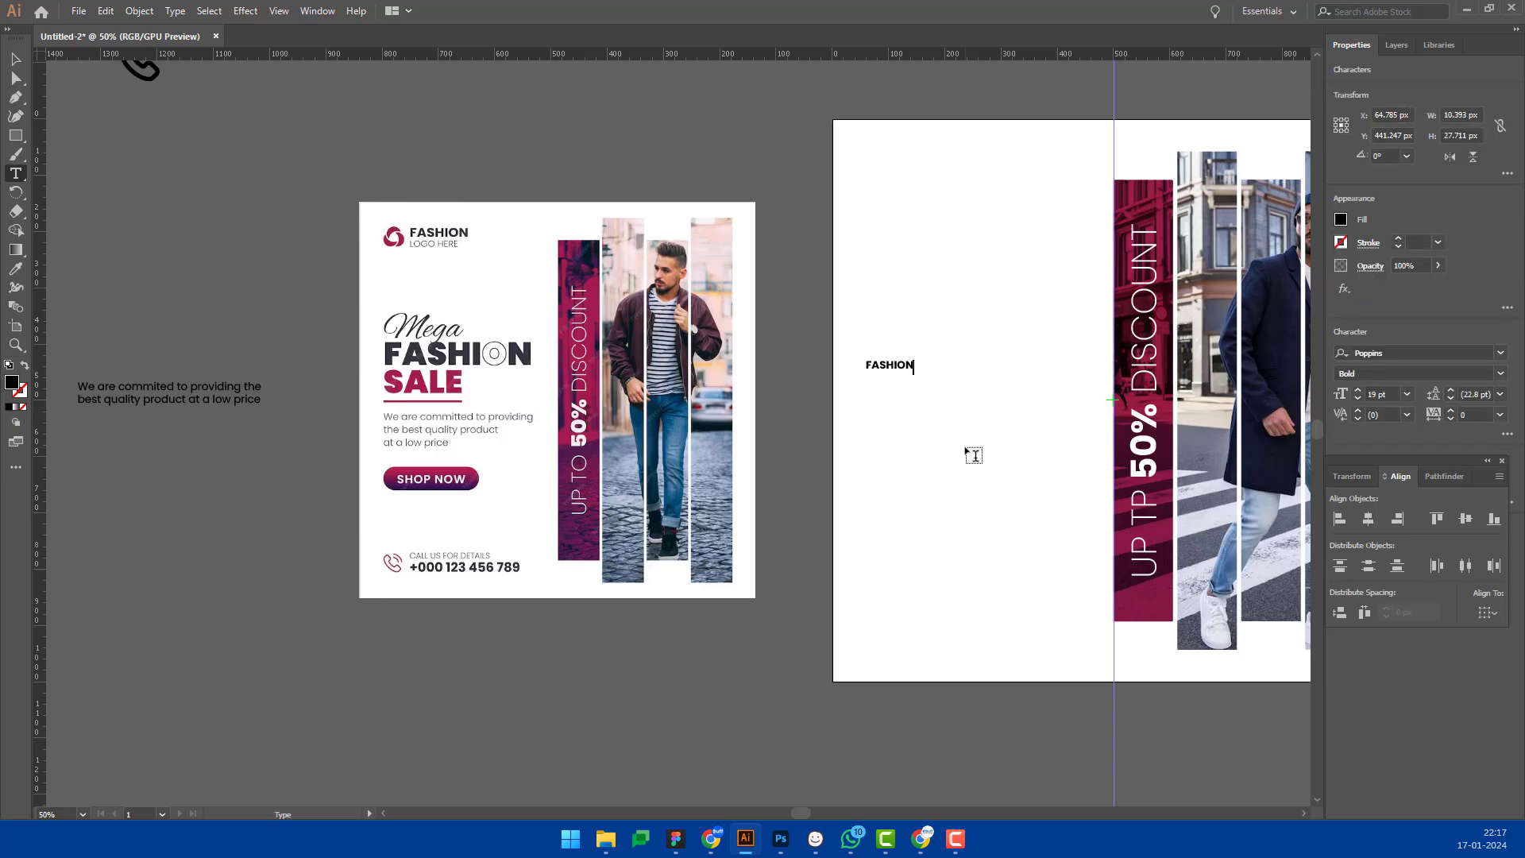
key("Escape")
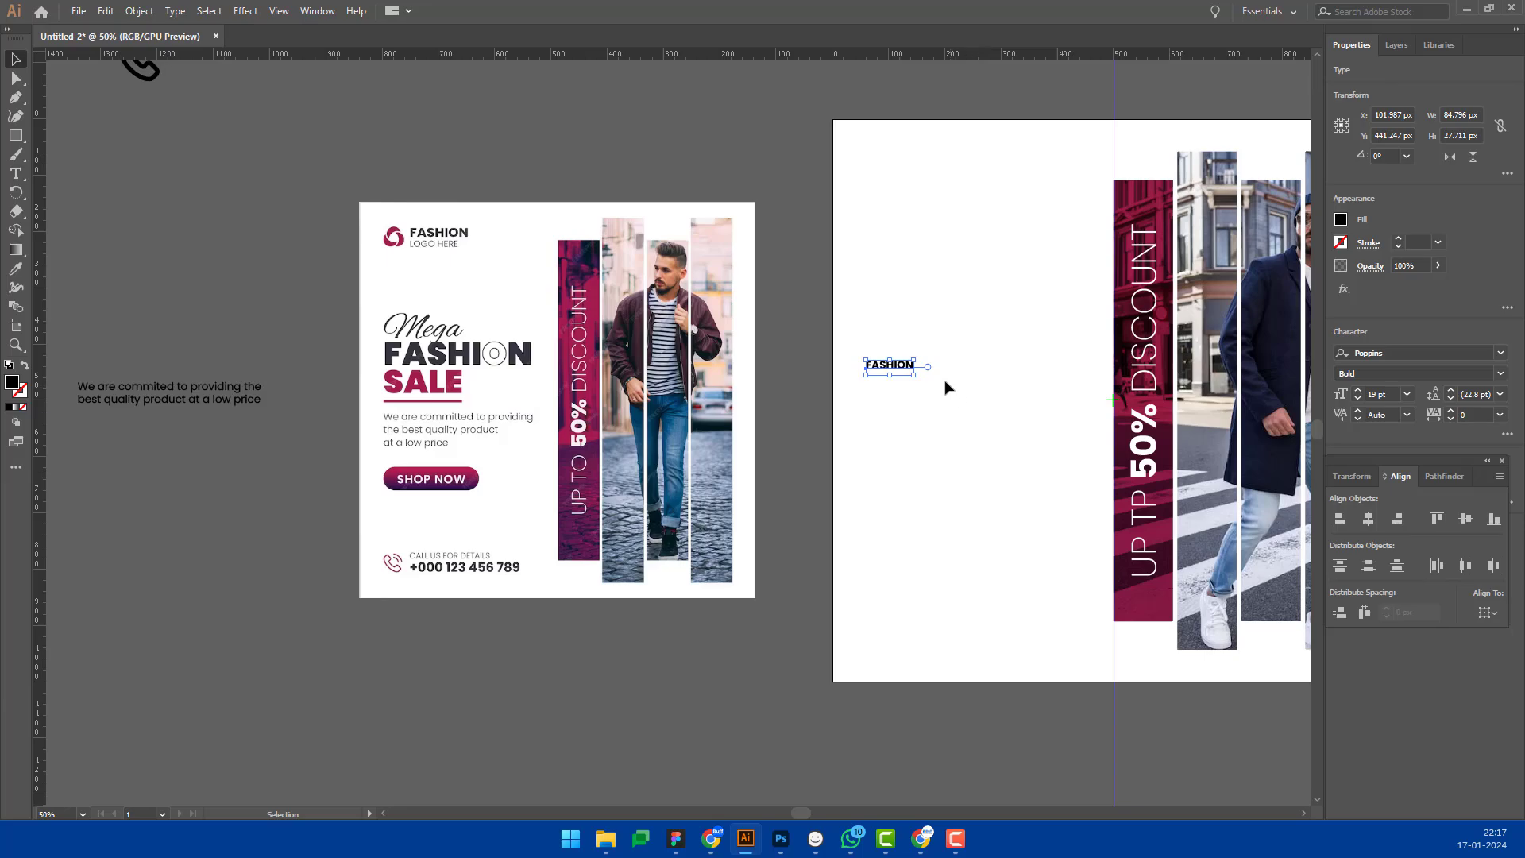
mouse_move(913, 374)
left_mouse_down()
mouse_move(1072, 427)
mouse_move(1033, 386)
left_mouse_up()
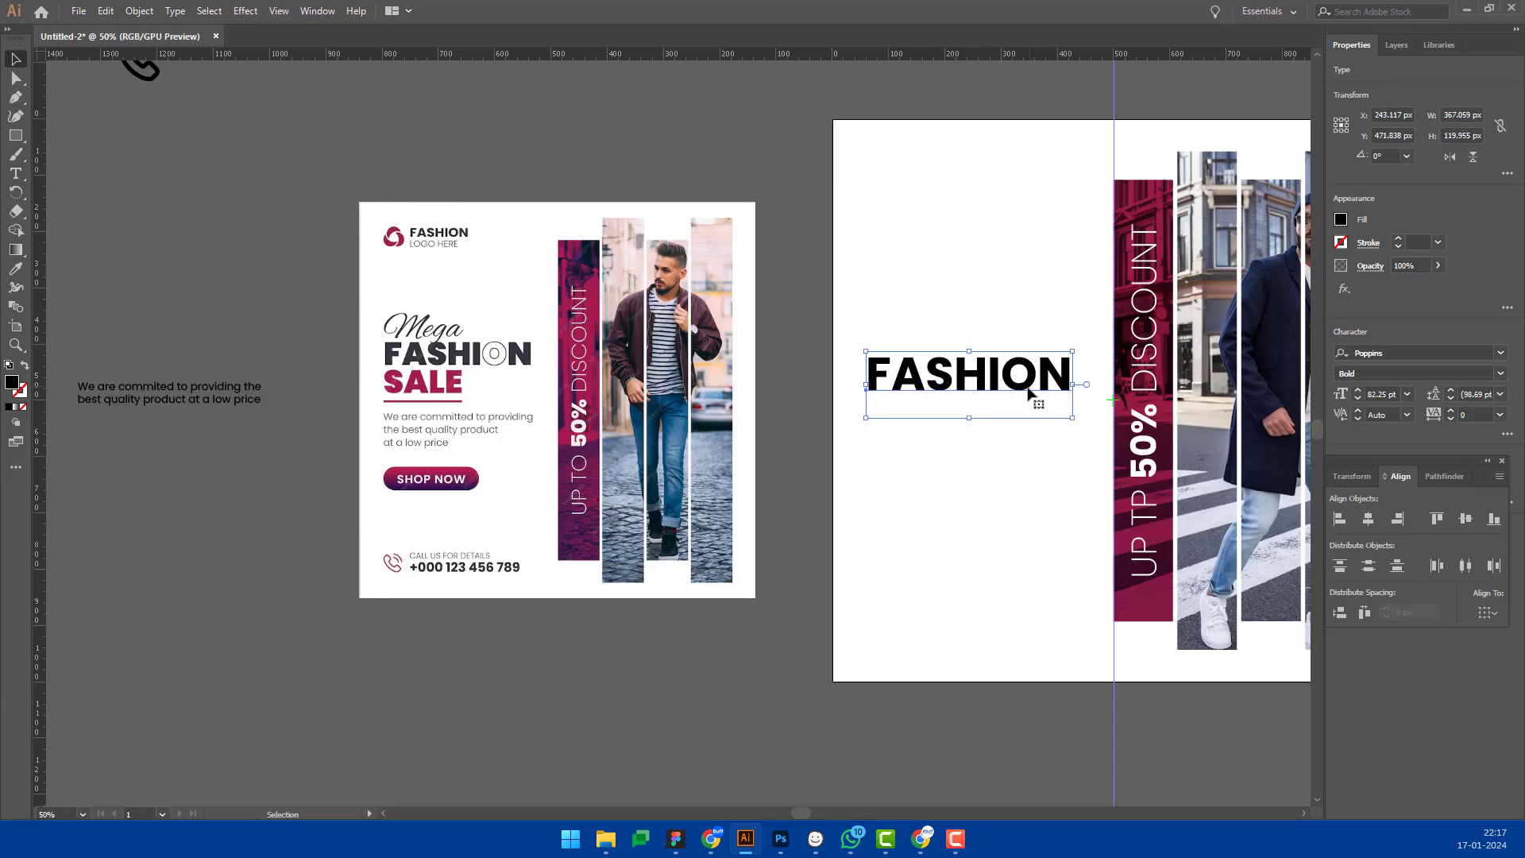
key("i")
left_click(525, 359)
Step: Duplicate FASHION below, retype it as SALE, and colour it the reference's pink
key("v")
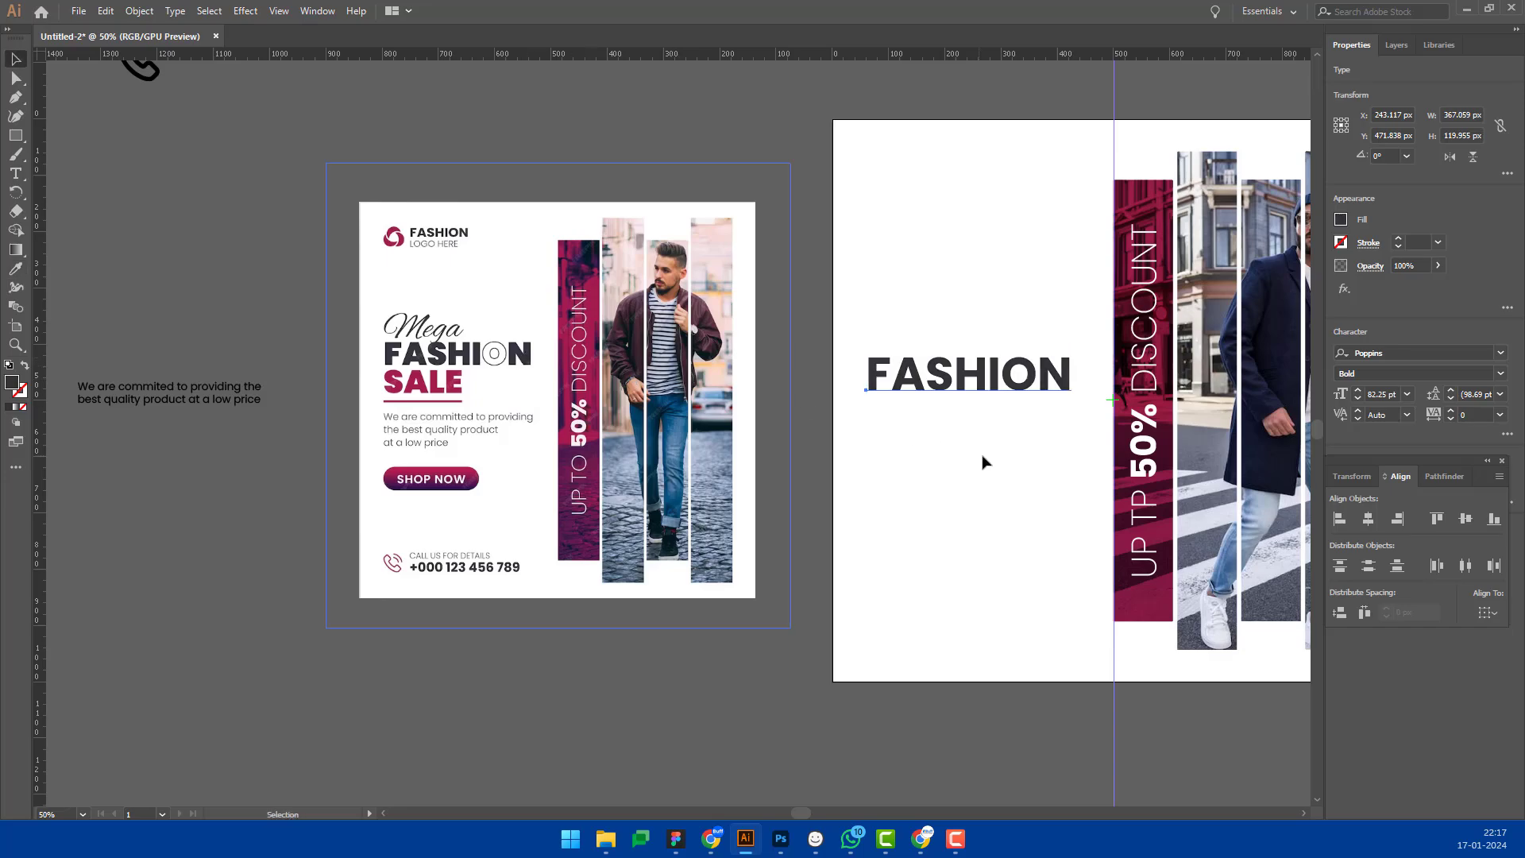
left_click_drag(999, 385, 999, 435)
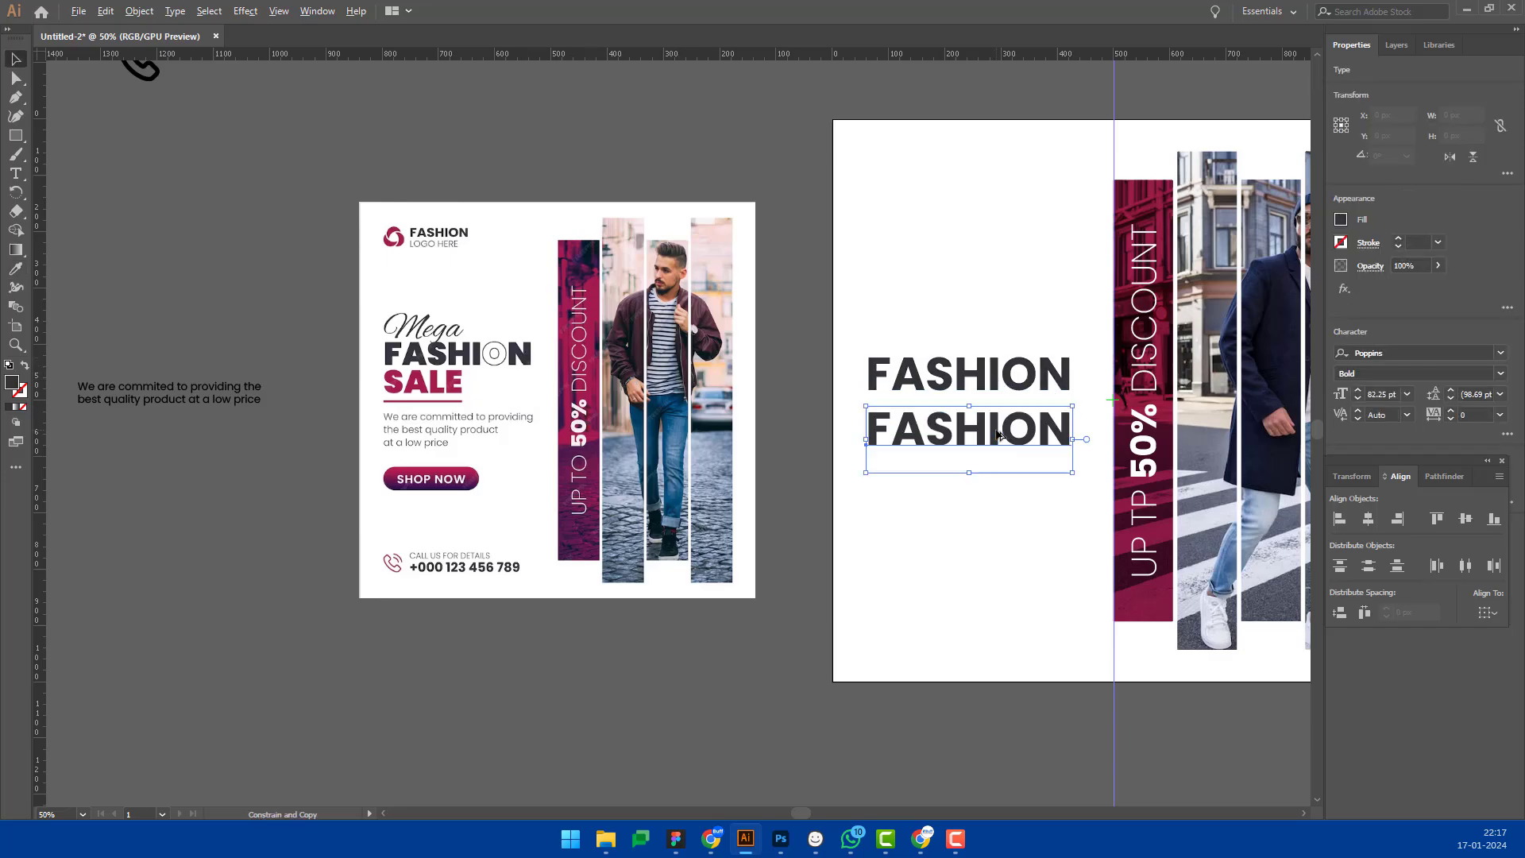
double_click(999, 435)
type("SALE")
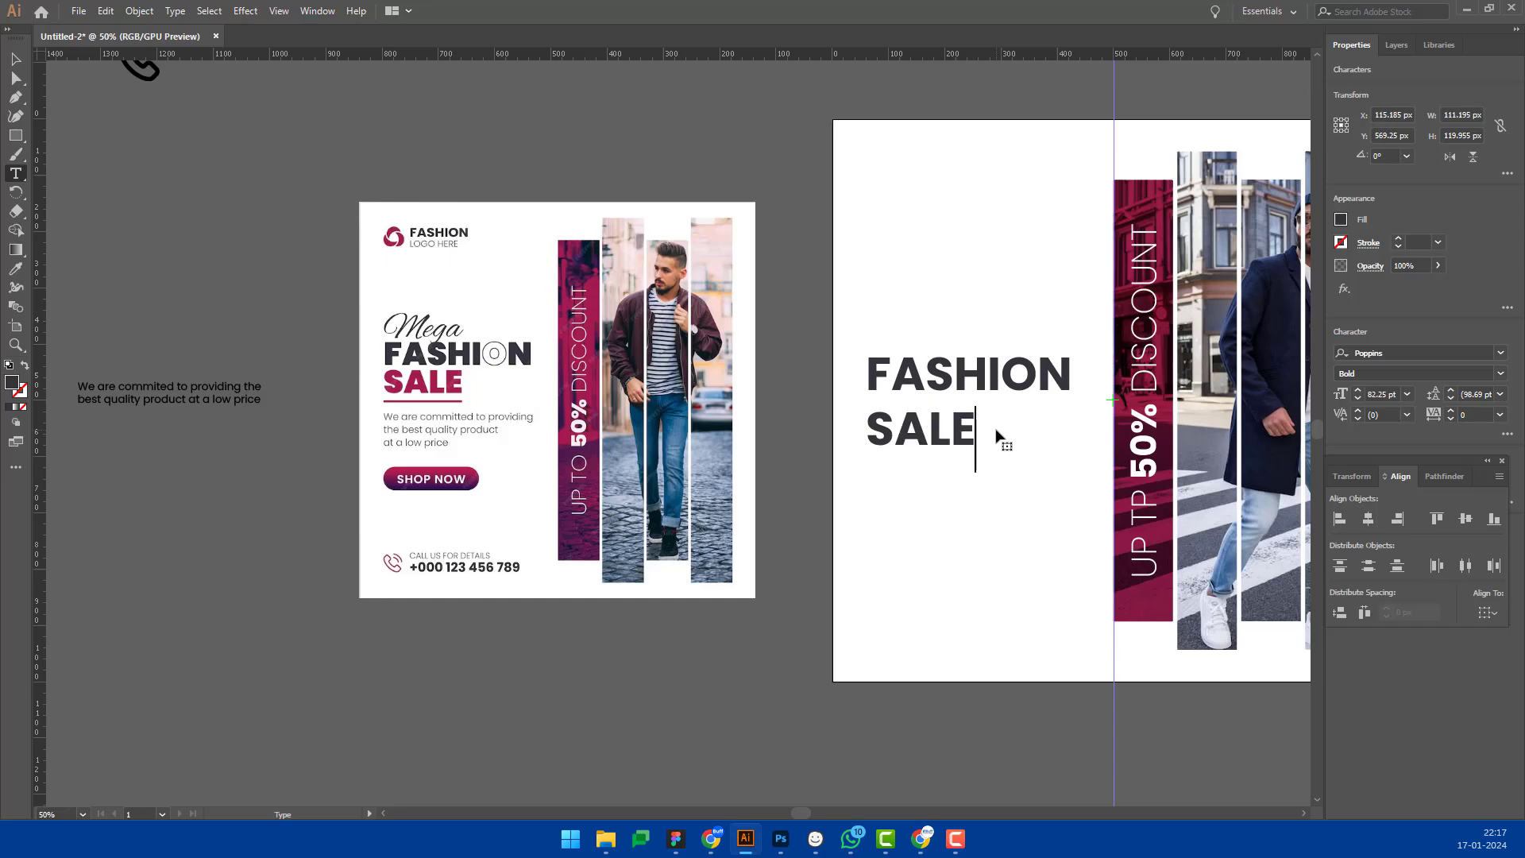
key("Escape")
key("i")
left_click(452, 387)
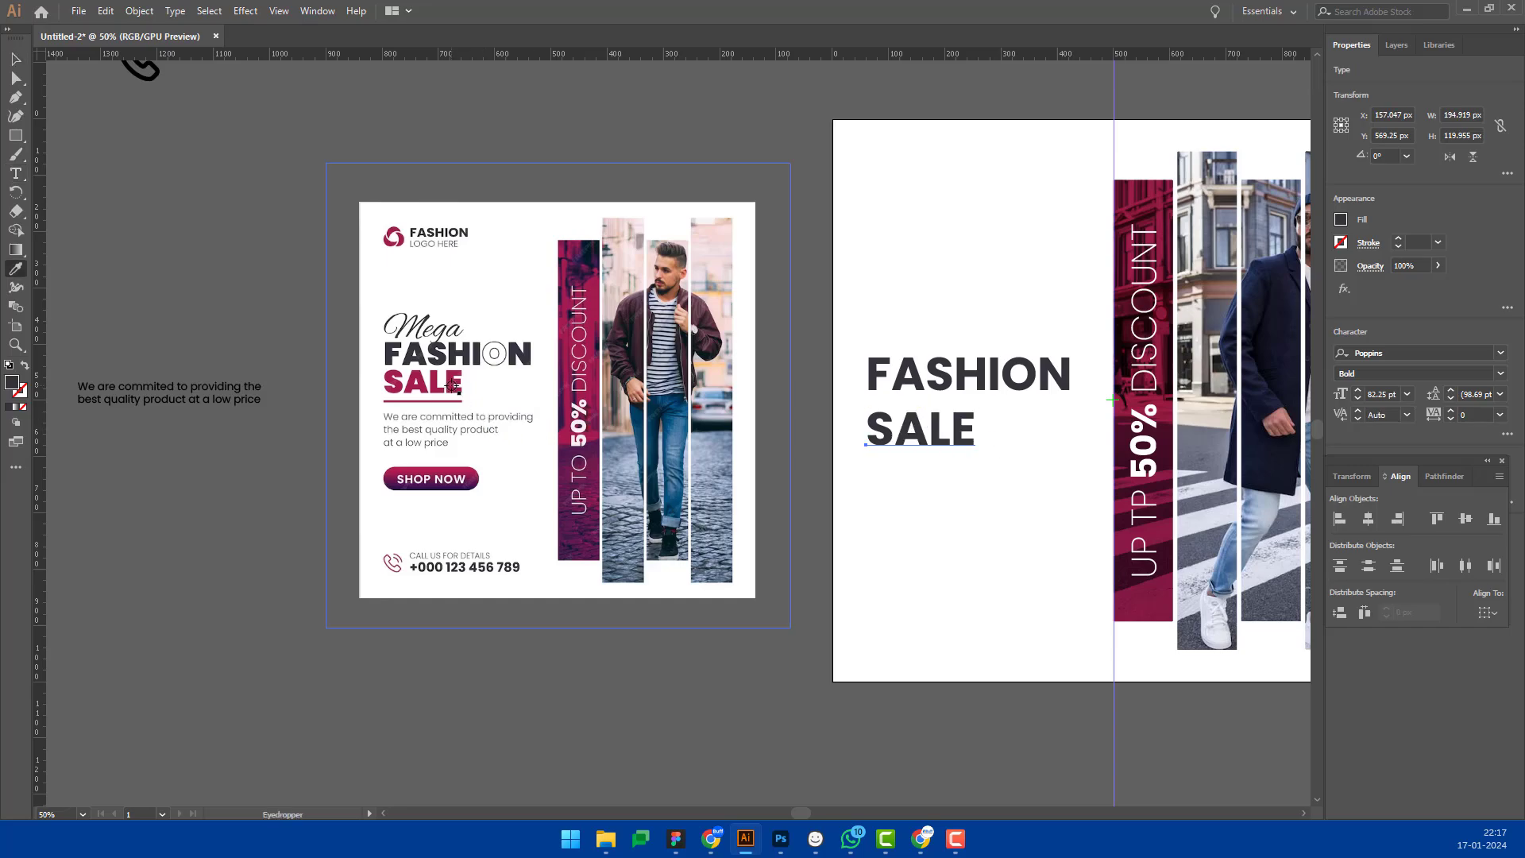
left_click(452, 387)
Step: Tuck SALE closer under FASHION and move both higher on the post
key("v")
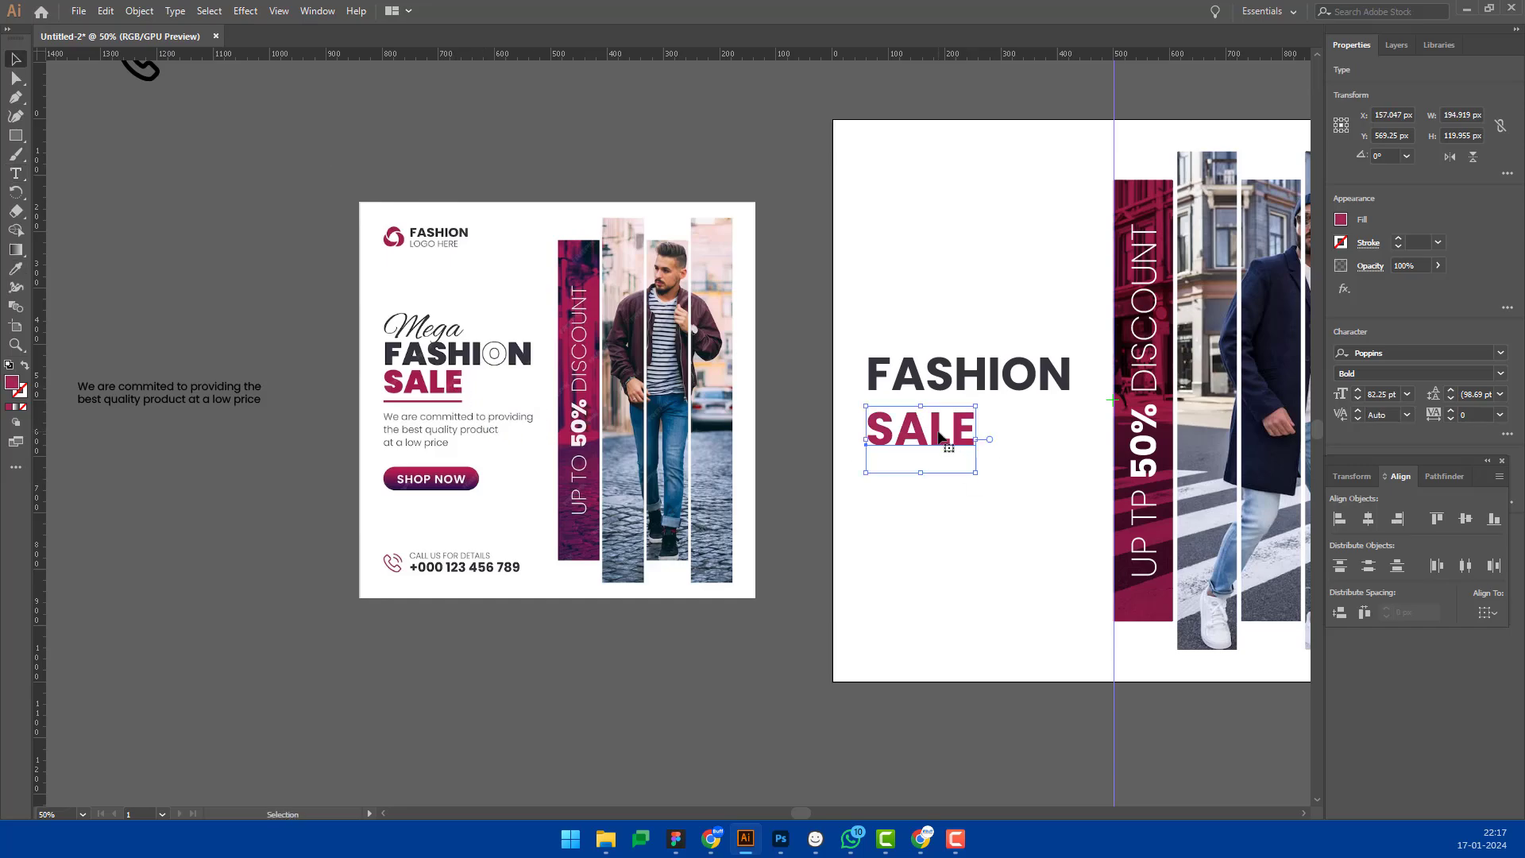
left_click_drag(940, 436, 938, 428)
left_click(966, 375, "shift")
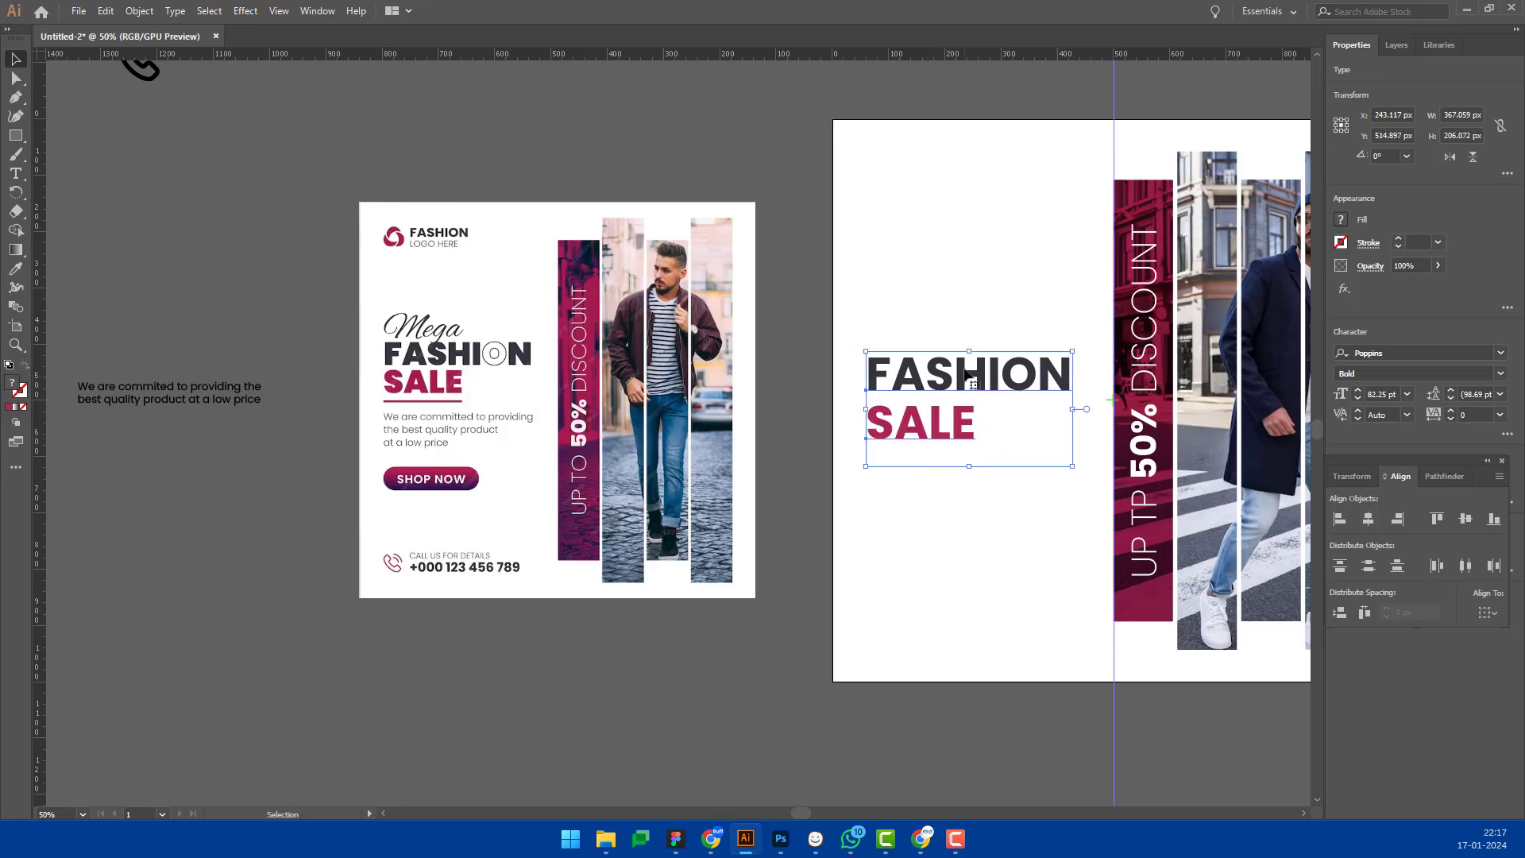
left_click_drag(967, 375, 985, 295)
left_click(977, 354)
Step: Retype the FASHION duplicate as 'Mega' and set it in Alex Brush Regular
double_click(984, 295)
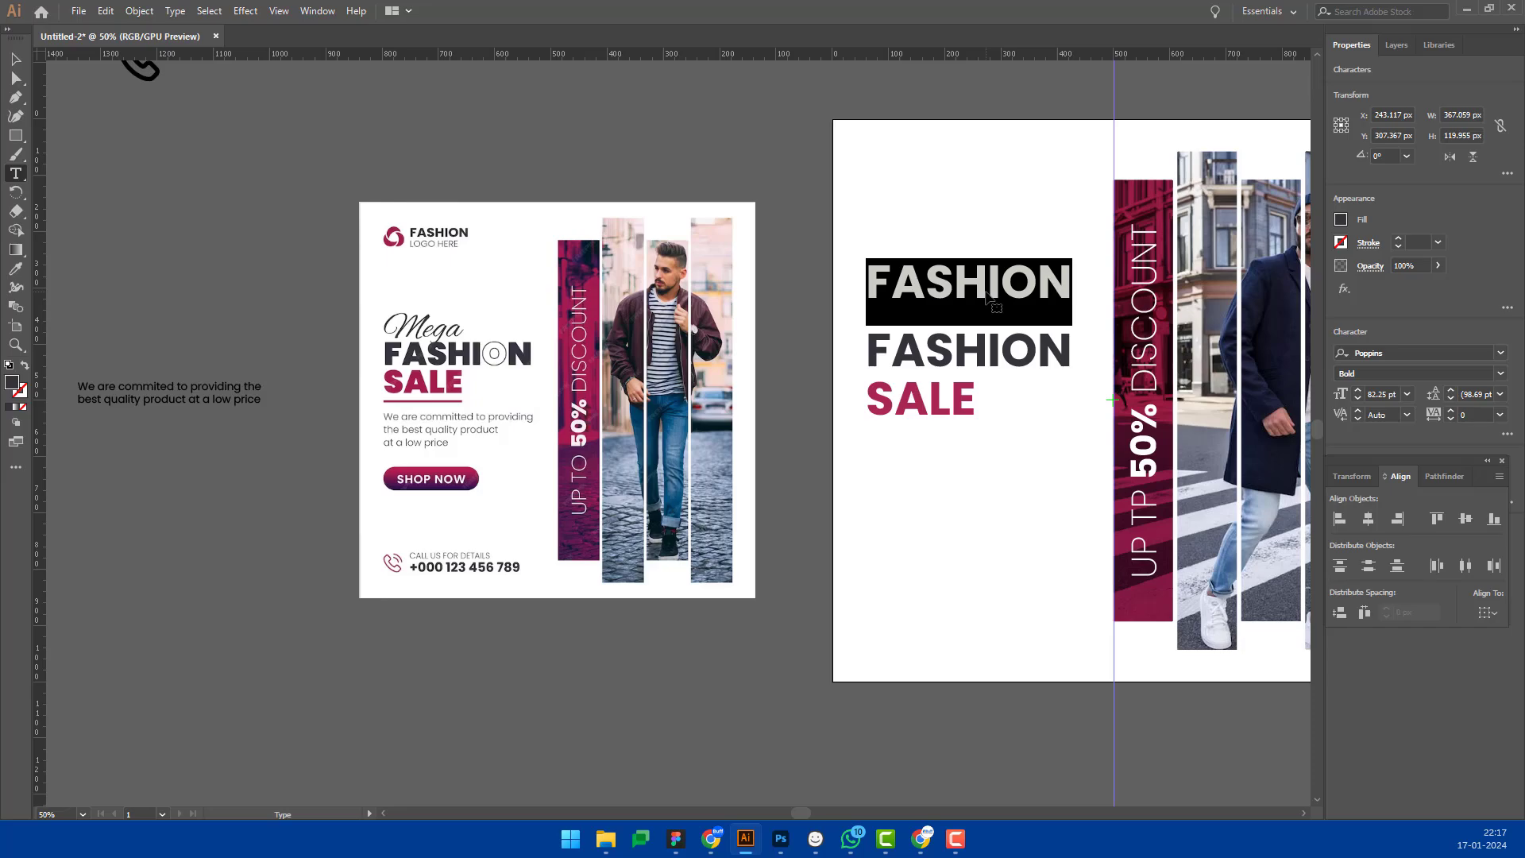
type("m")
key("BackSpace")
type("Mega")
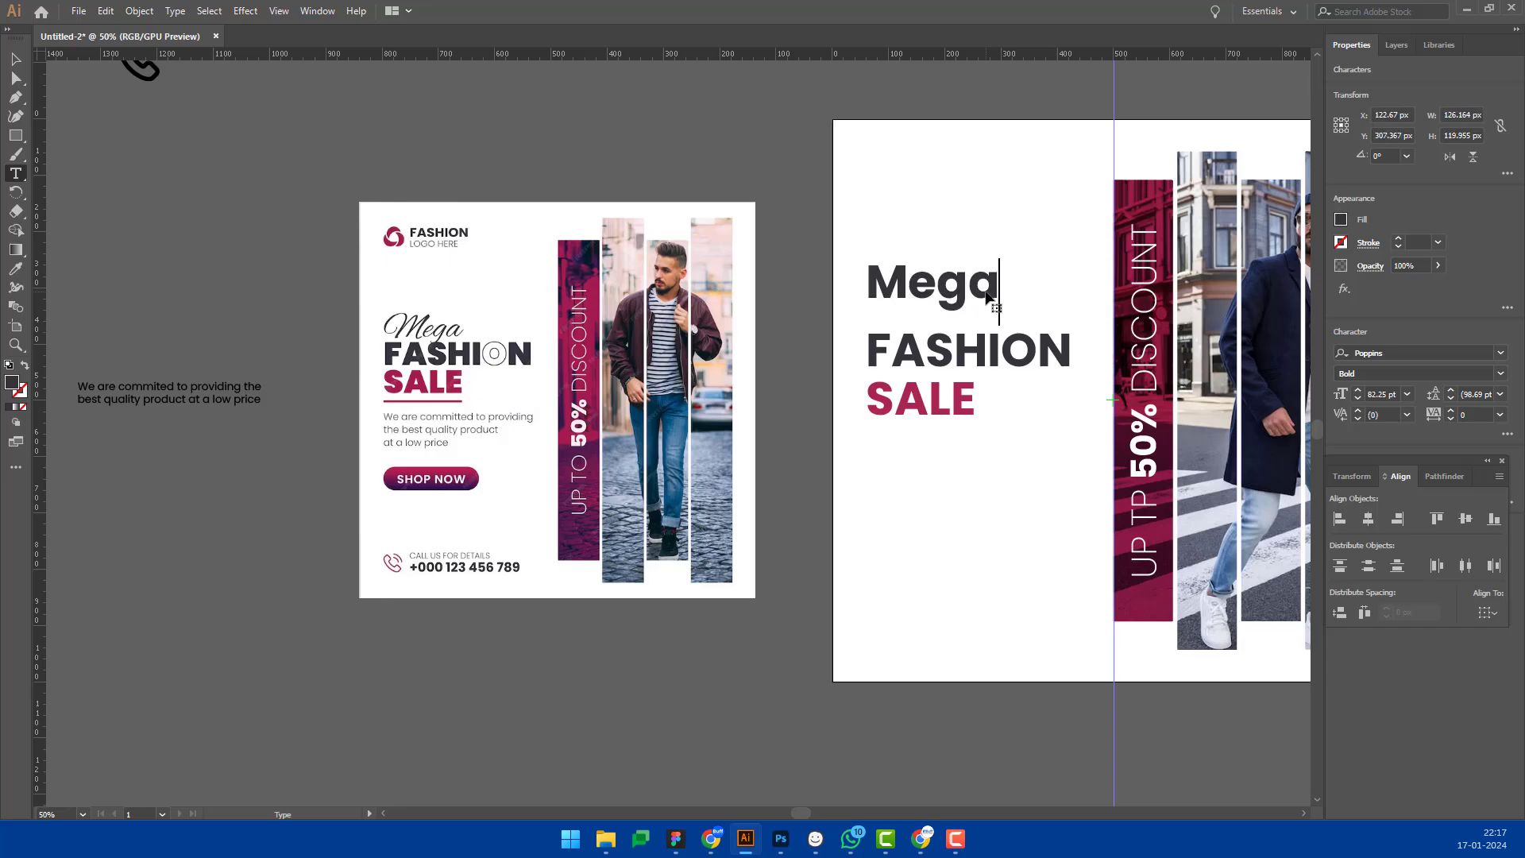
key("Escape")
left_click(1468, 352)
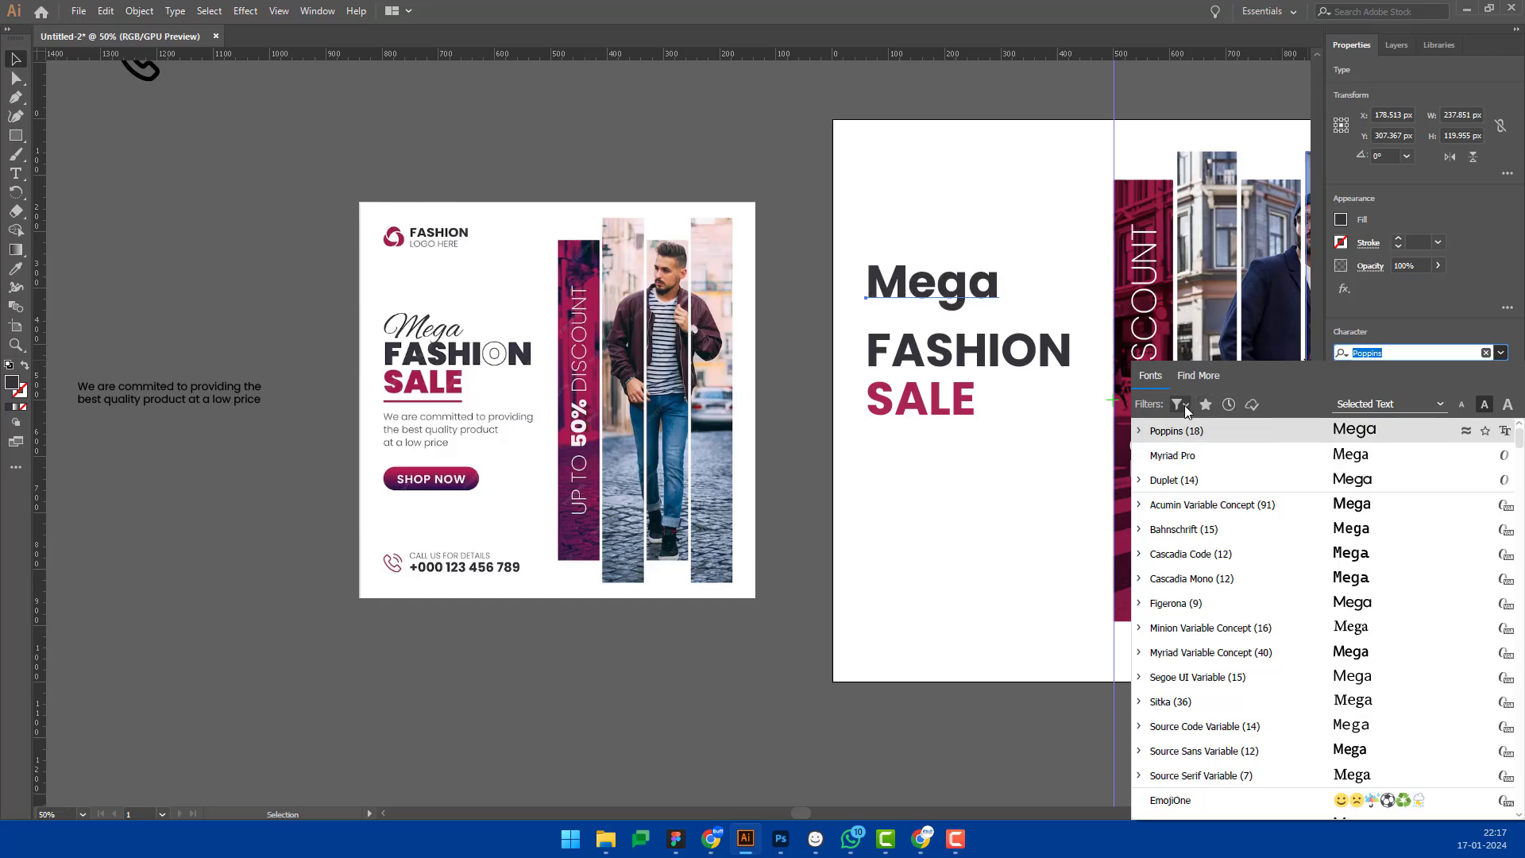
left_click(1184, 405)
left_click(1163, 487)
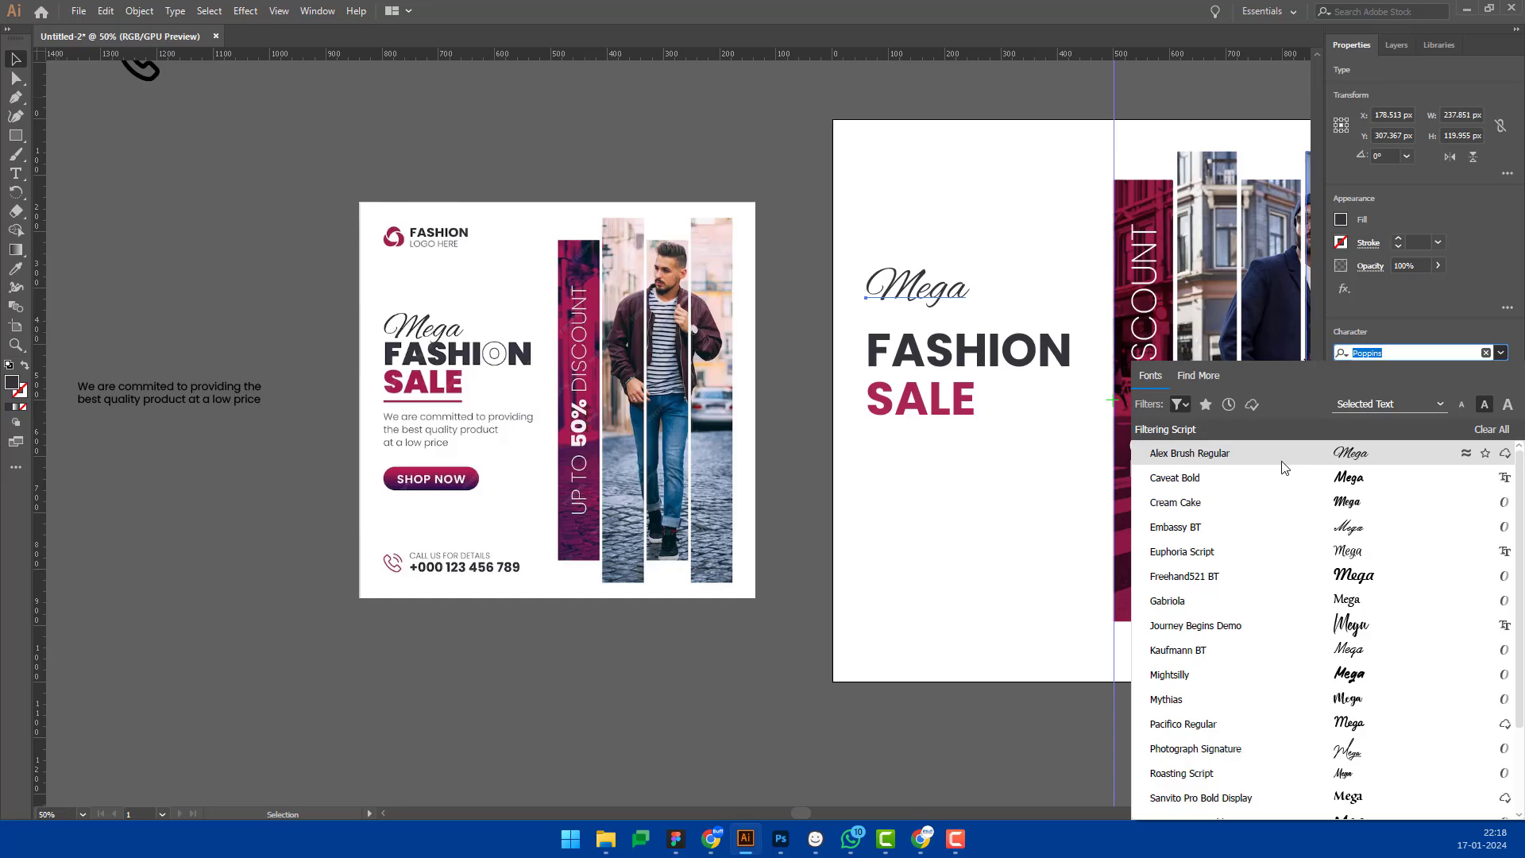
left_click(1217, 454)
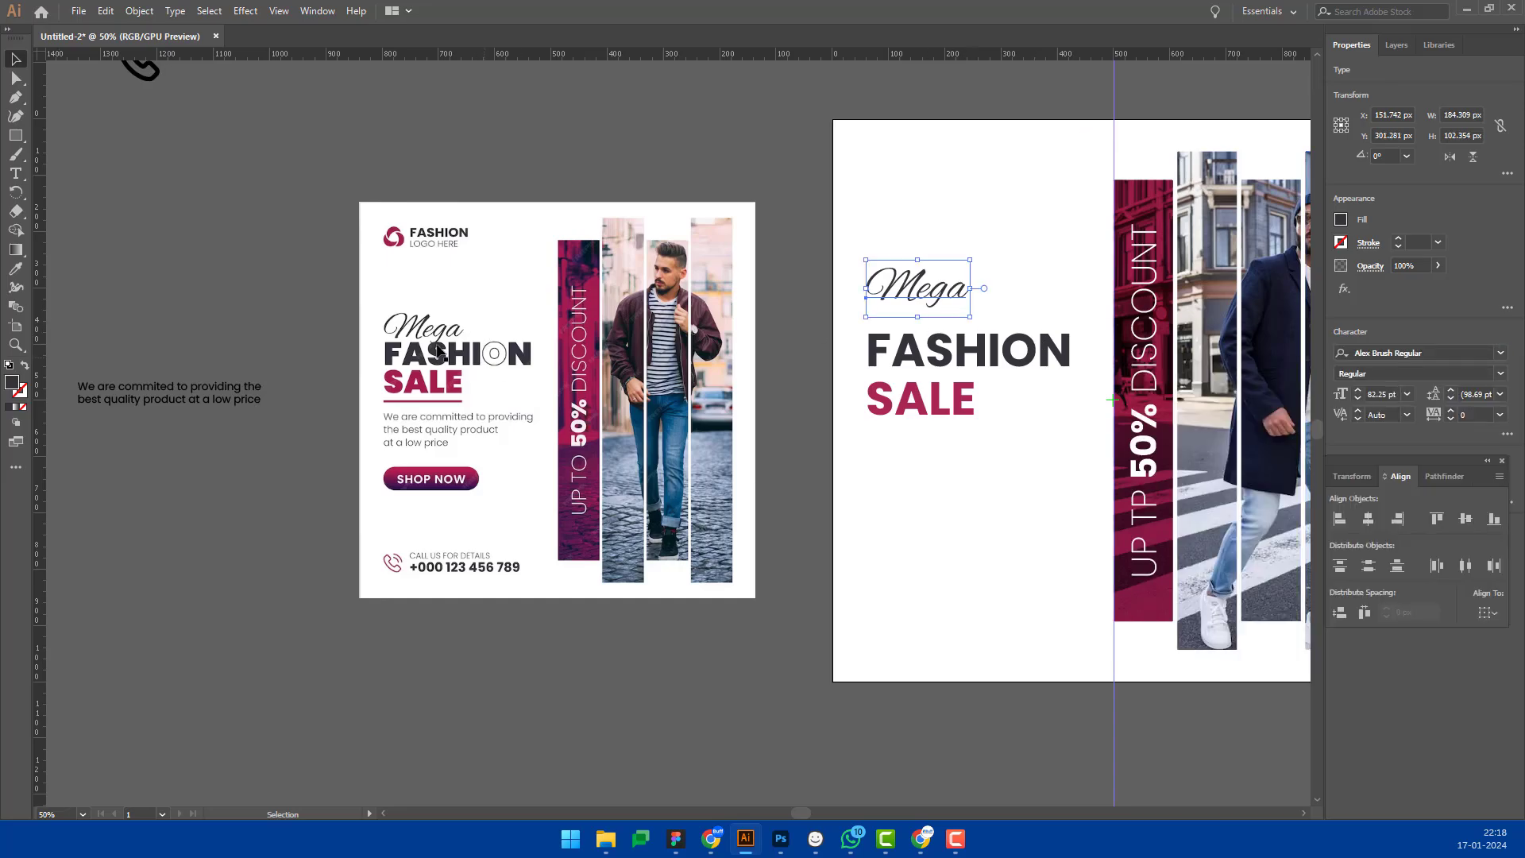
Step: Enlarge Mega and nudge it just above the FASHION headline
mouse_move(970, 287)
left_mouse_down()
mouse_move(991, 283)
mouse_move(958, 320)
mouse_move(980, 318)
left_mouse_up()
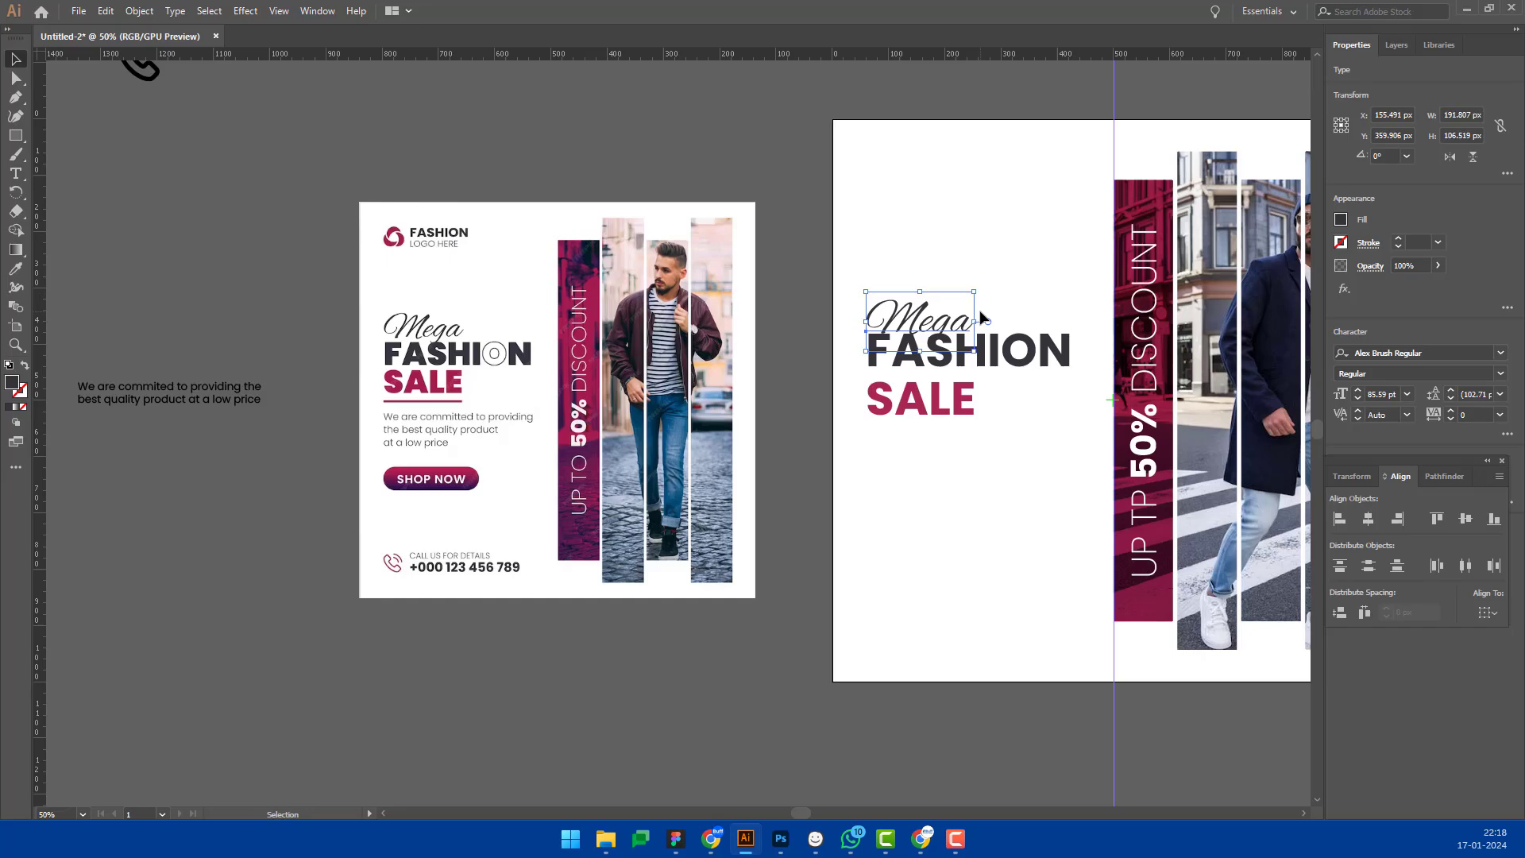
key("Up")
key("Up")
key("Right")
key("Right")
key("Right")
key("Up")
key("Up")
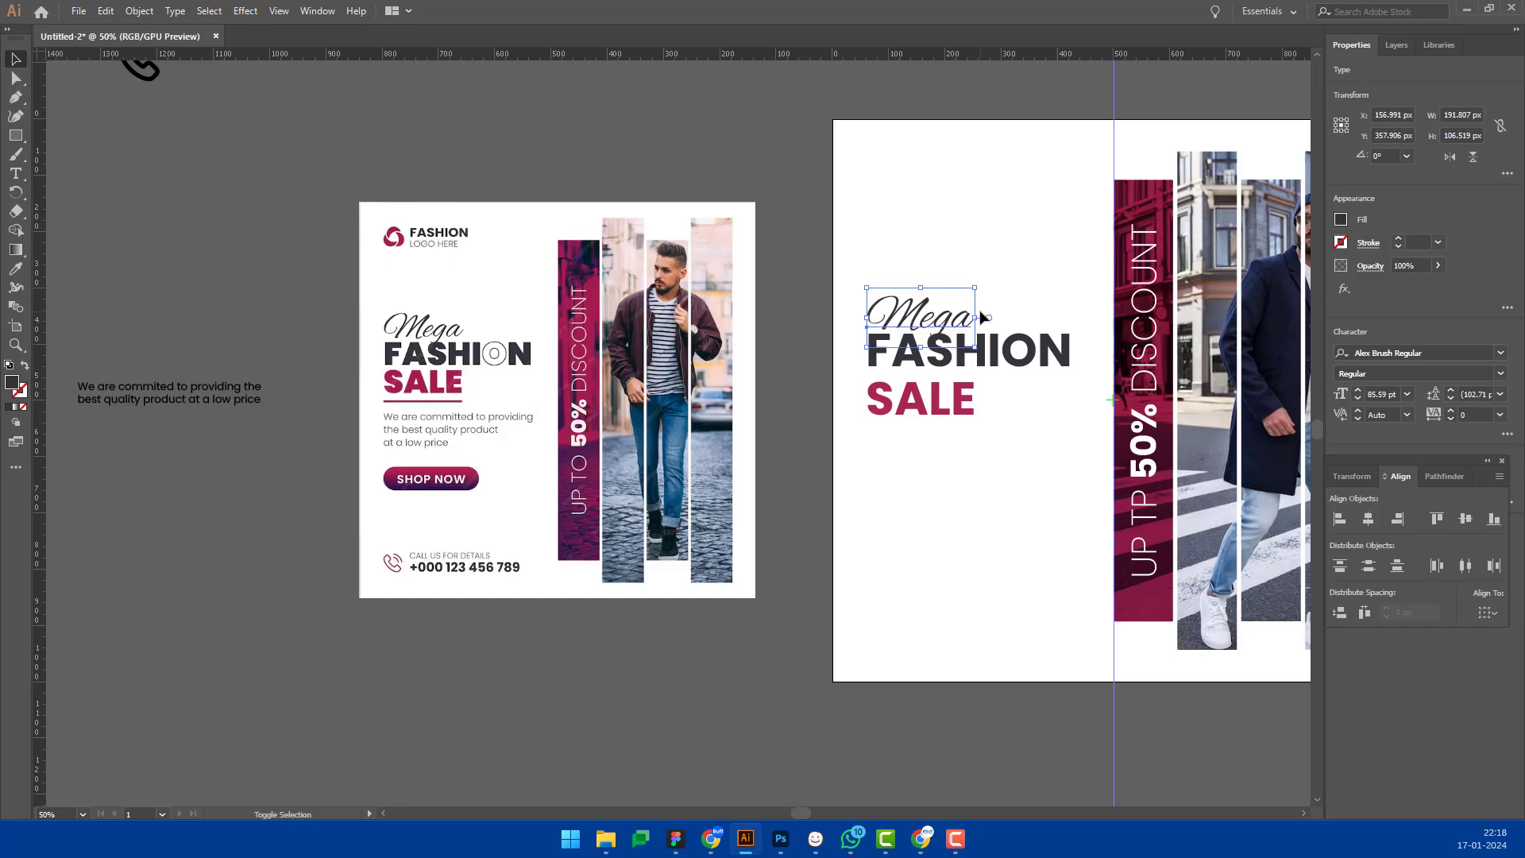
key("Up")
key("Up")
key("Up")
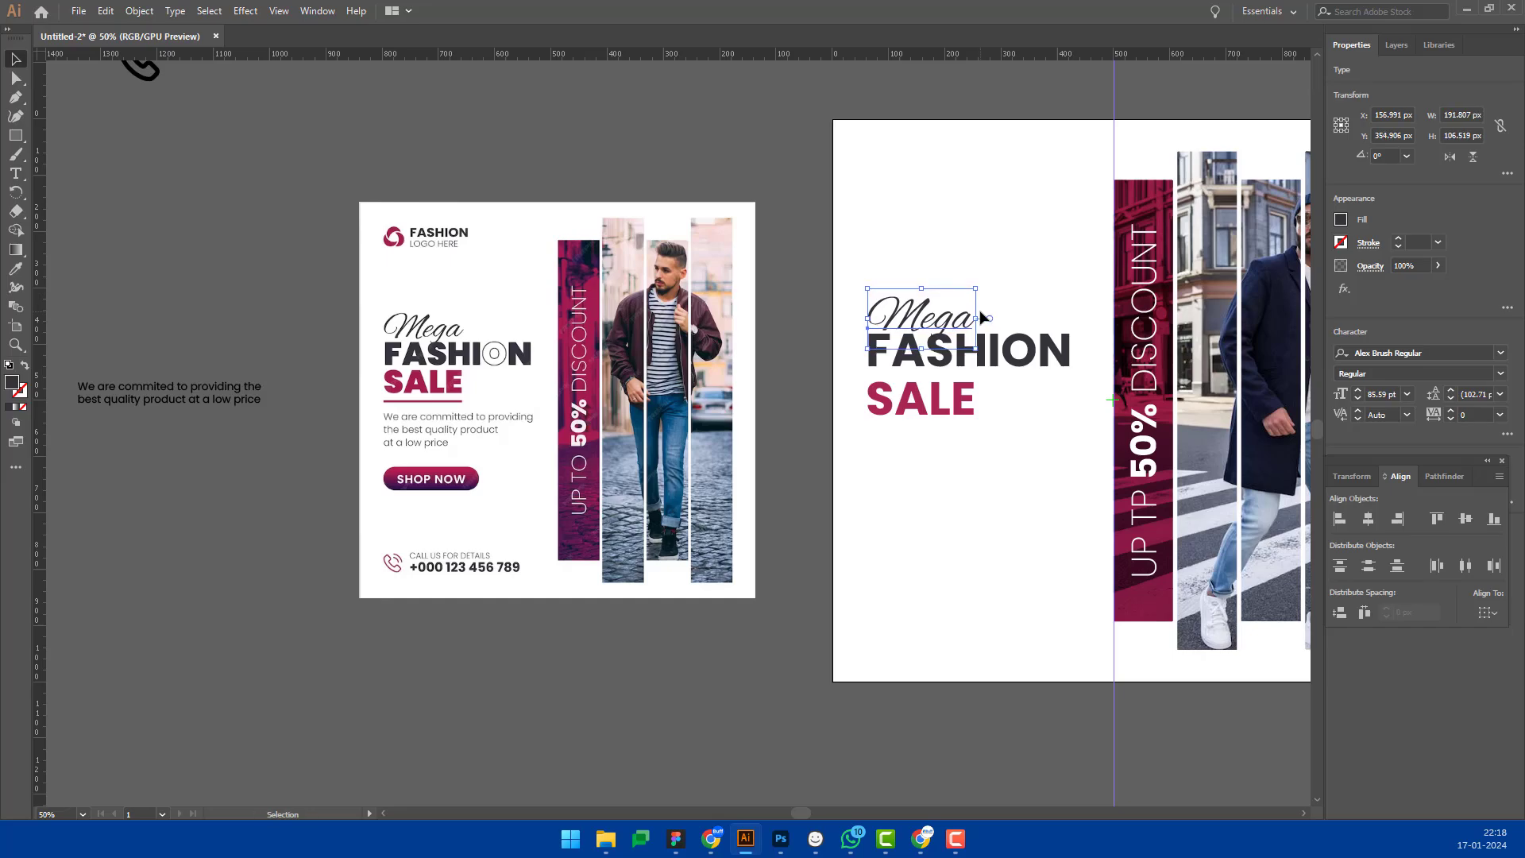
key("Right")
key("Right")
key("Right")
left_click(947, 205)
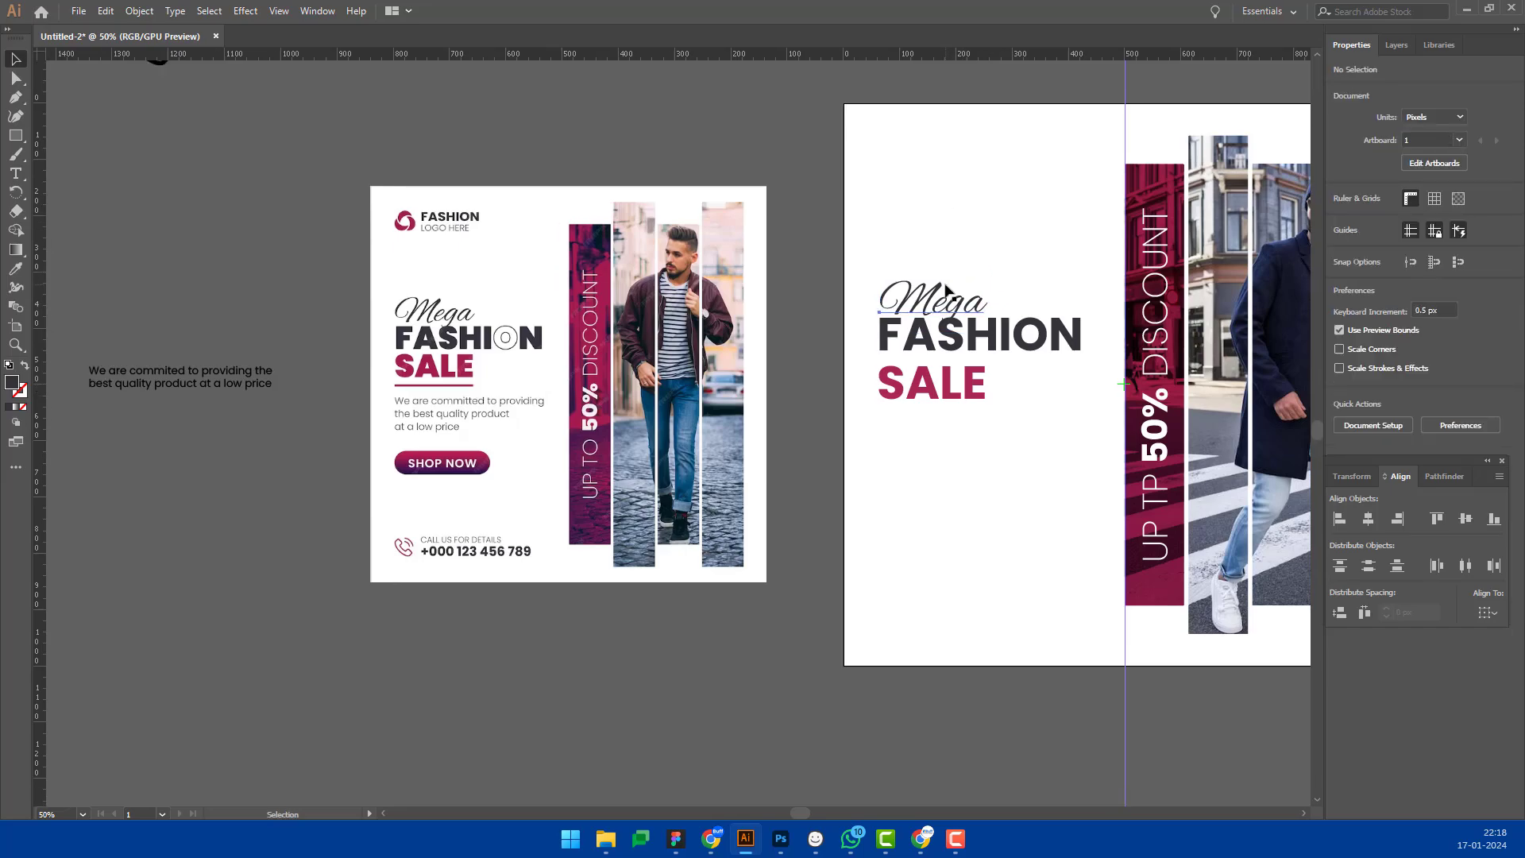
Step: Nudge the Mega text up one more step
left_click(951, 298)
key("Up")
key("Up")
key("Up")
left_click(1015, 450)
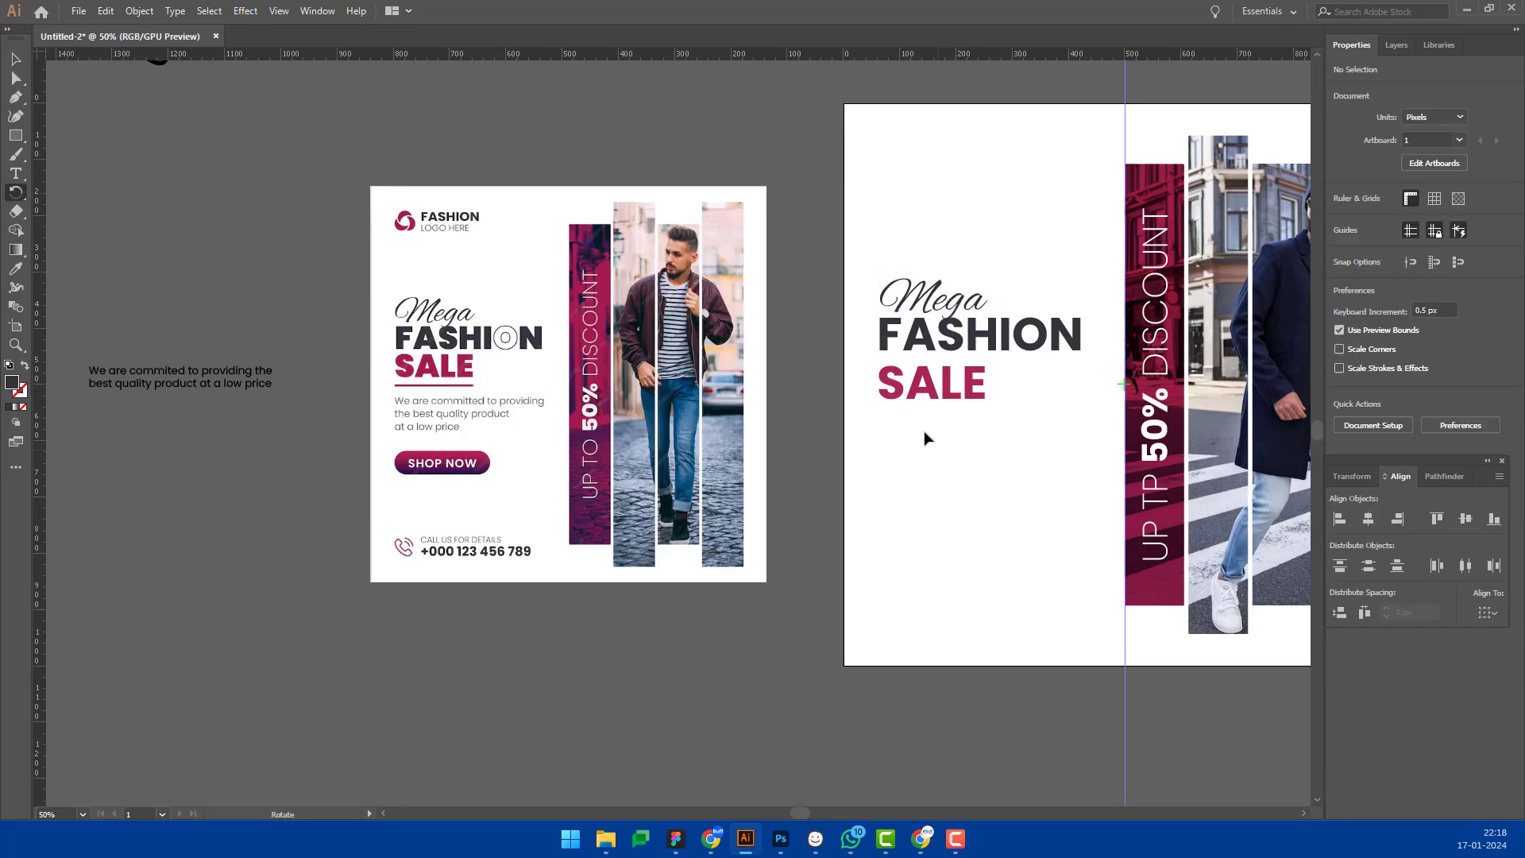
Step: Draw a thin underline bar below SALE in SALE's pink
key("r")
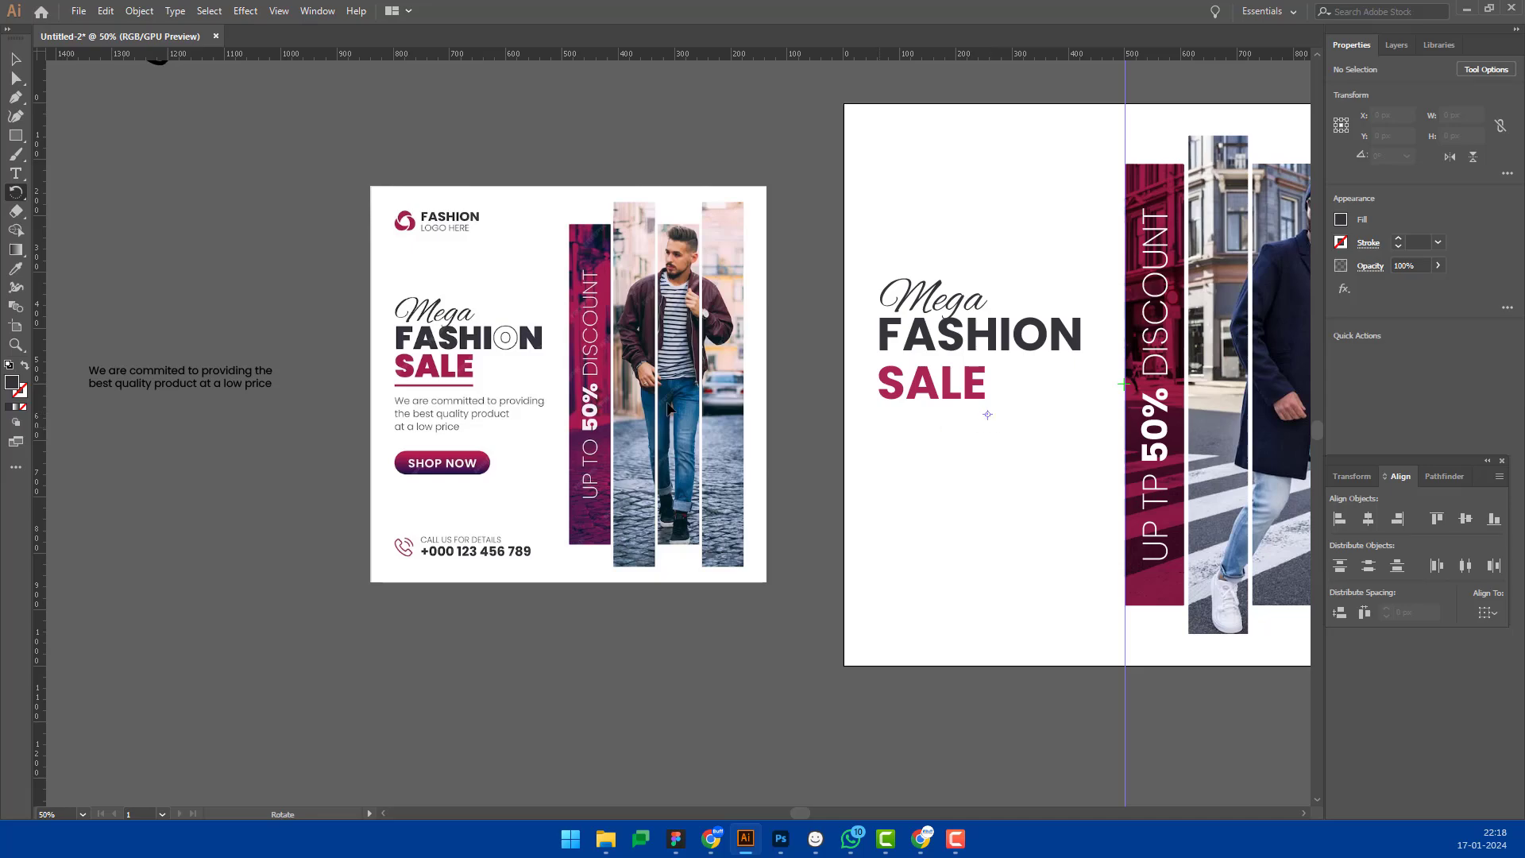
left_click(15, 138)
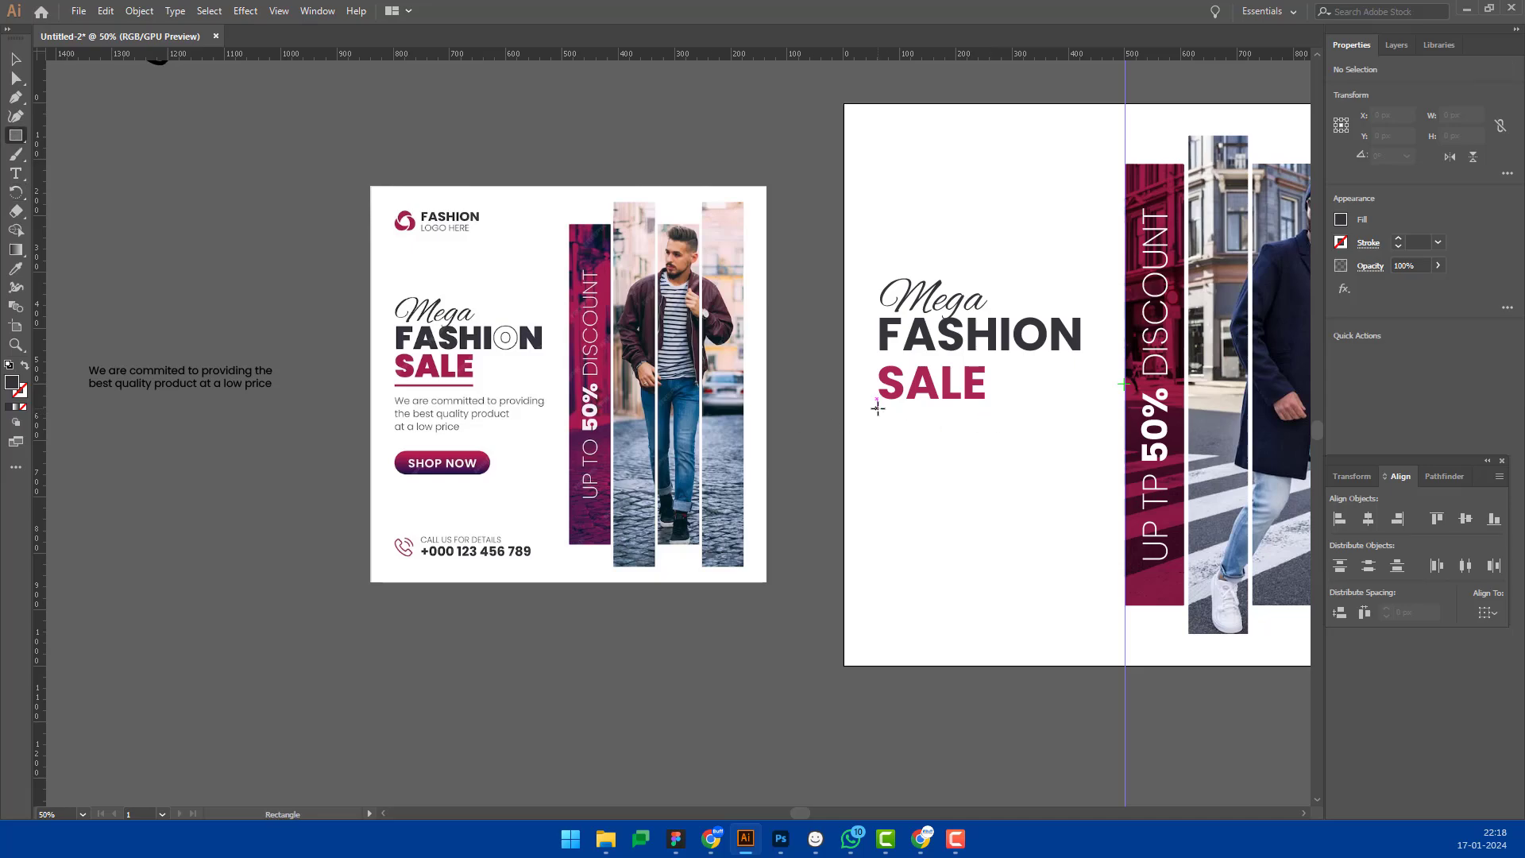
left_click_drag(877, 408, 983, 410)
key("i")
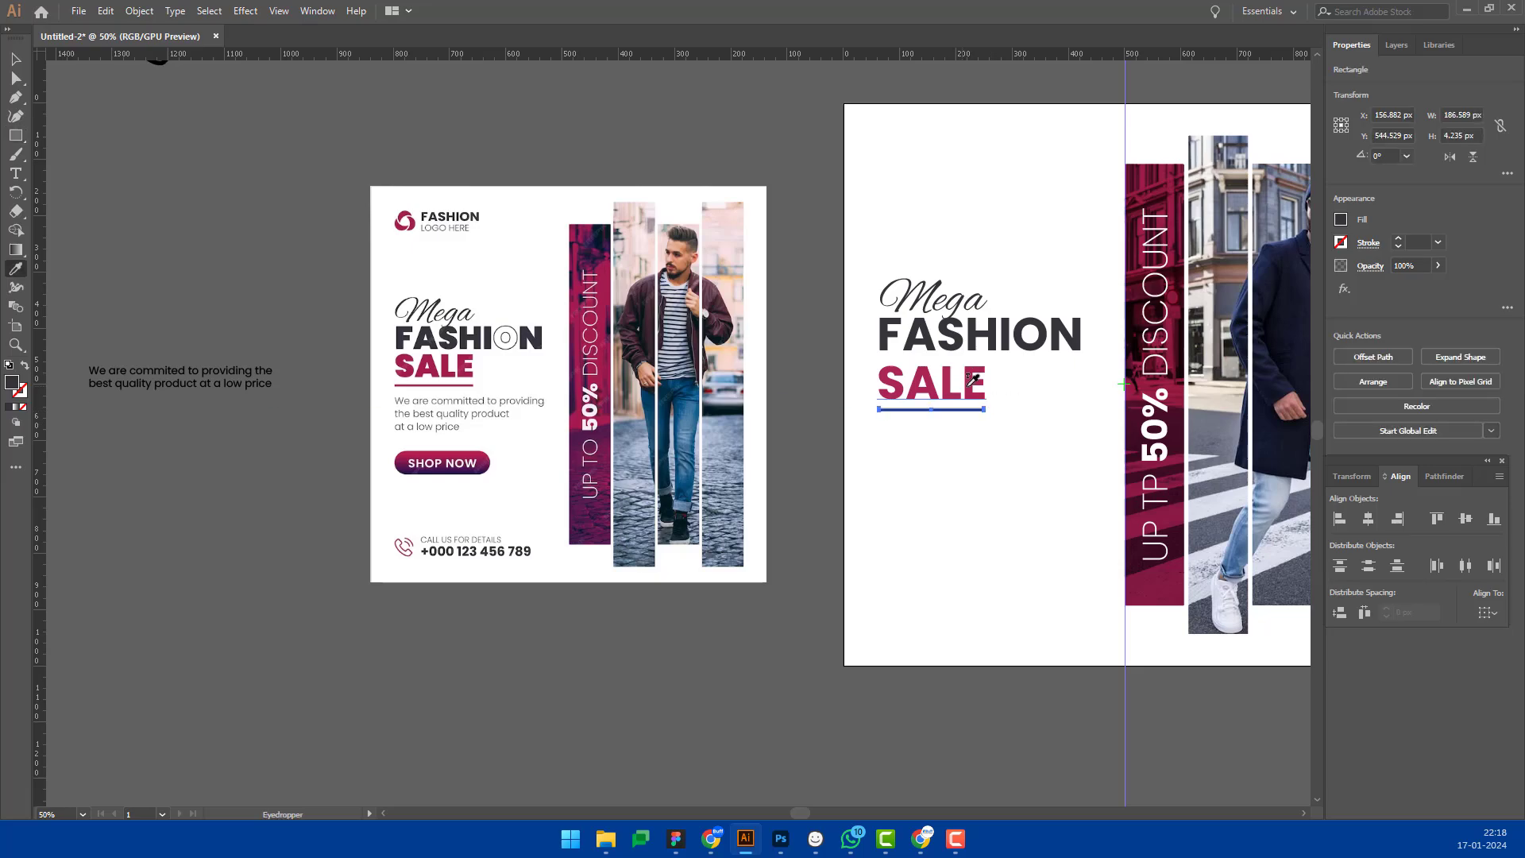
left_click(973, 379)
key("v")
left_click(983, 496)
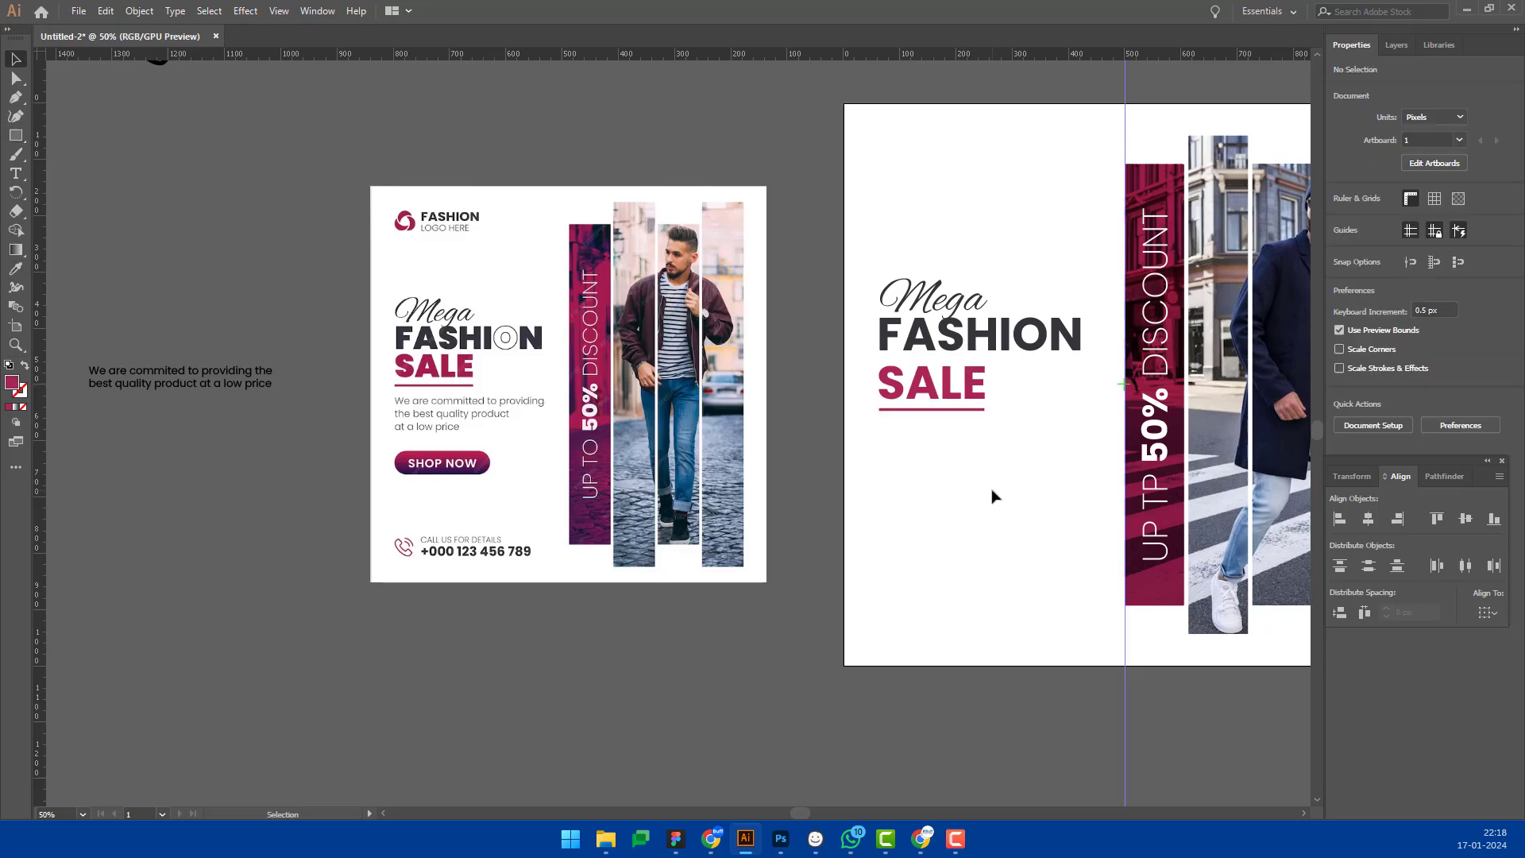
Step: Place the tagline body text below SALE and widen and heighten its text box
left_click_drag(177, 387, 955, 442)
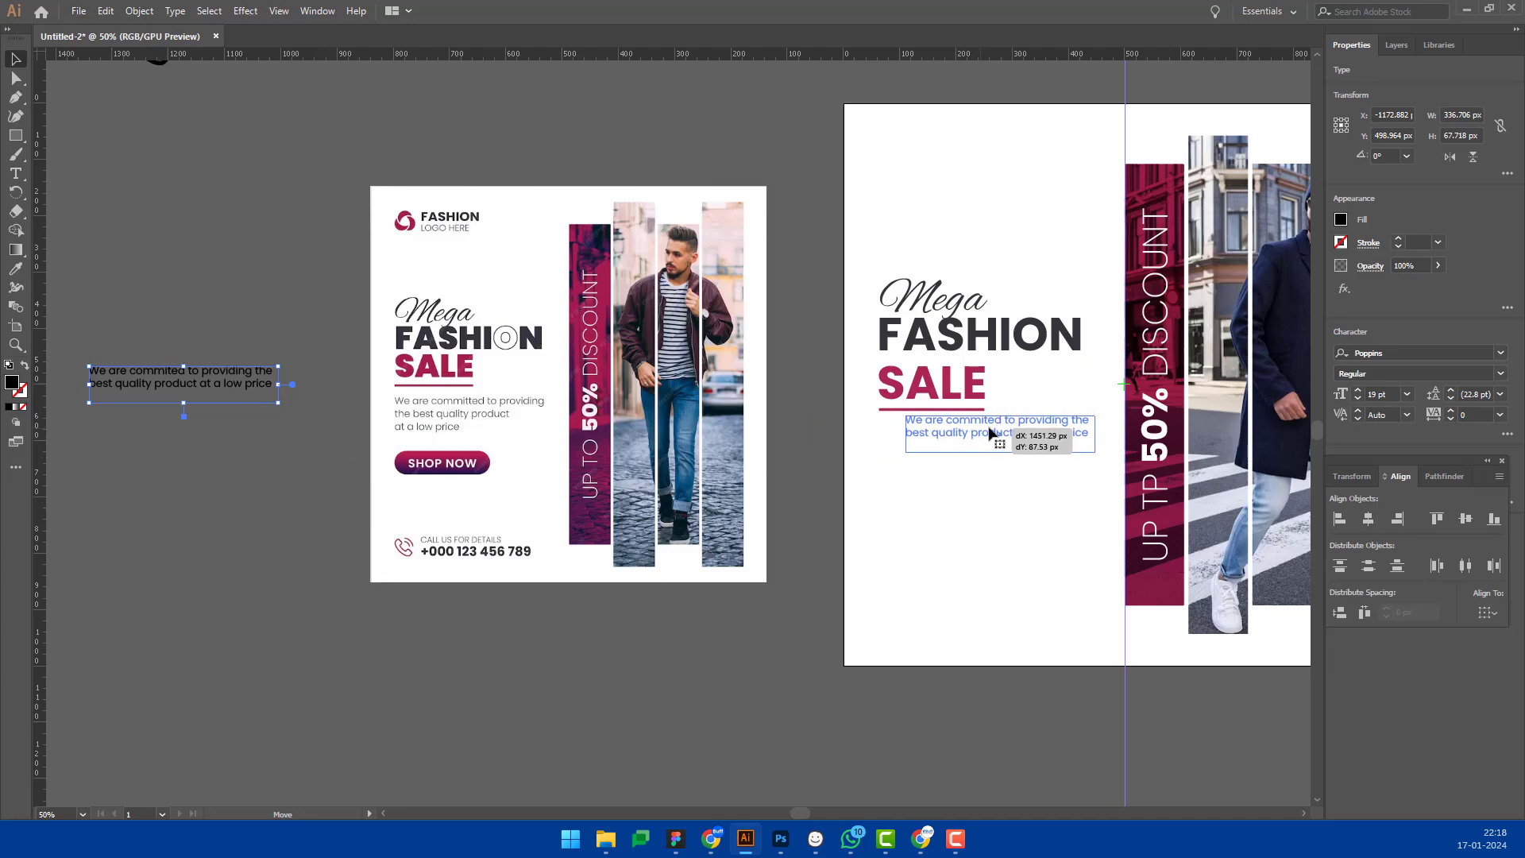
left_click_drag(956, 441, 956, 439)
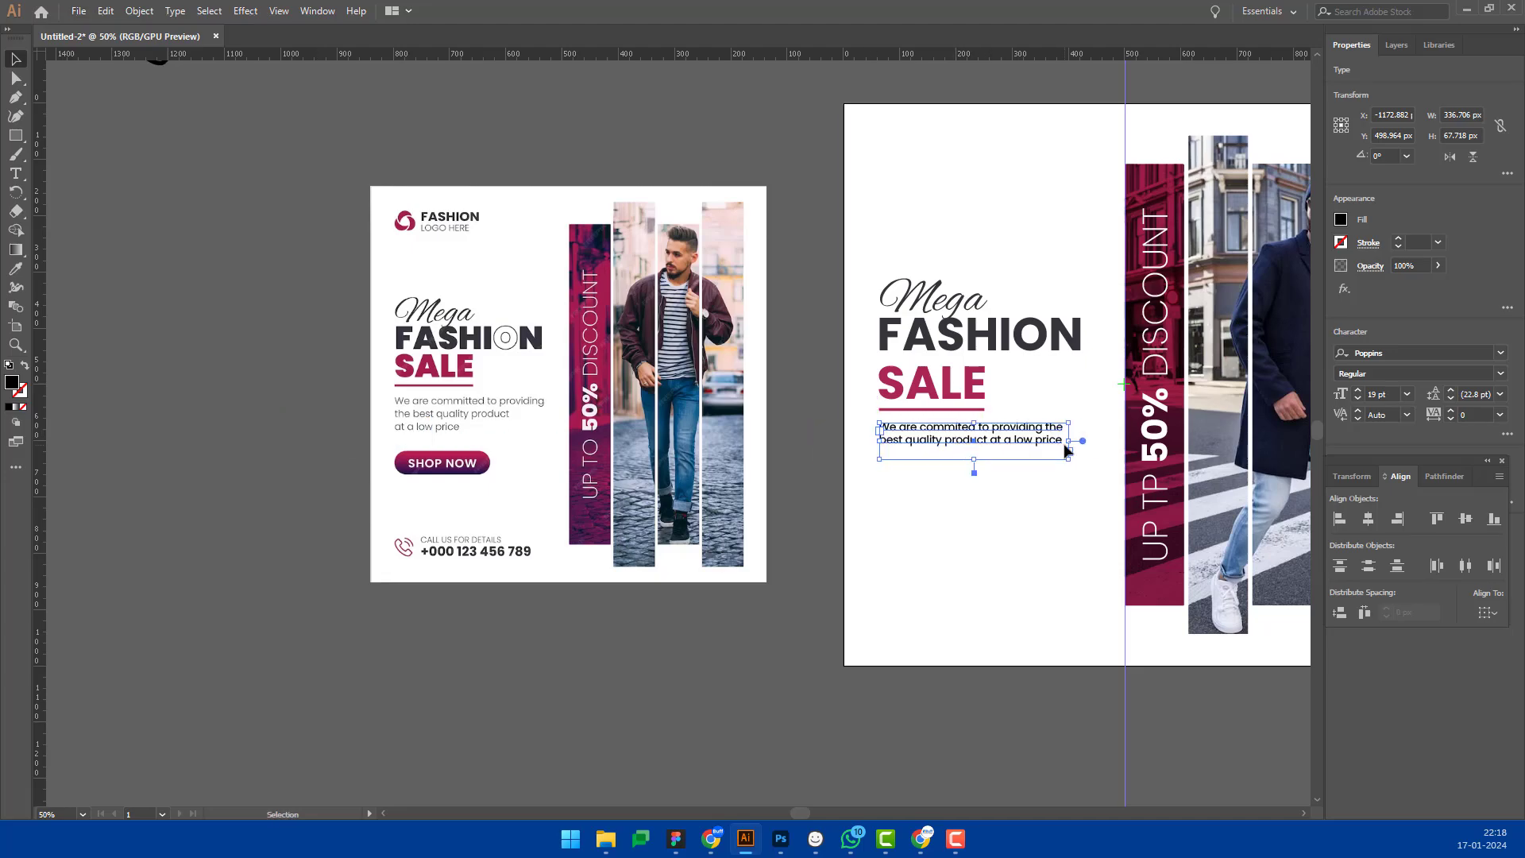
left_click_drag(1069, 445, 1085, 445)
left_click_drag(981, 465, 983, 480)
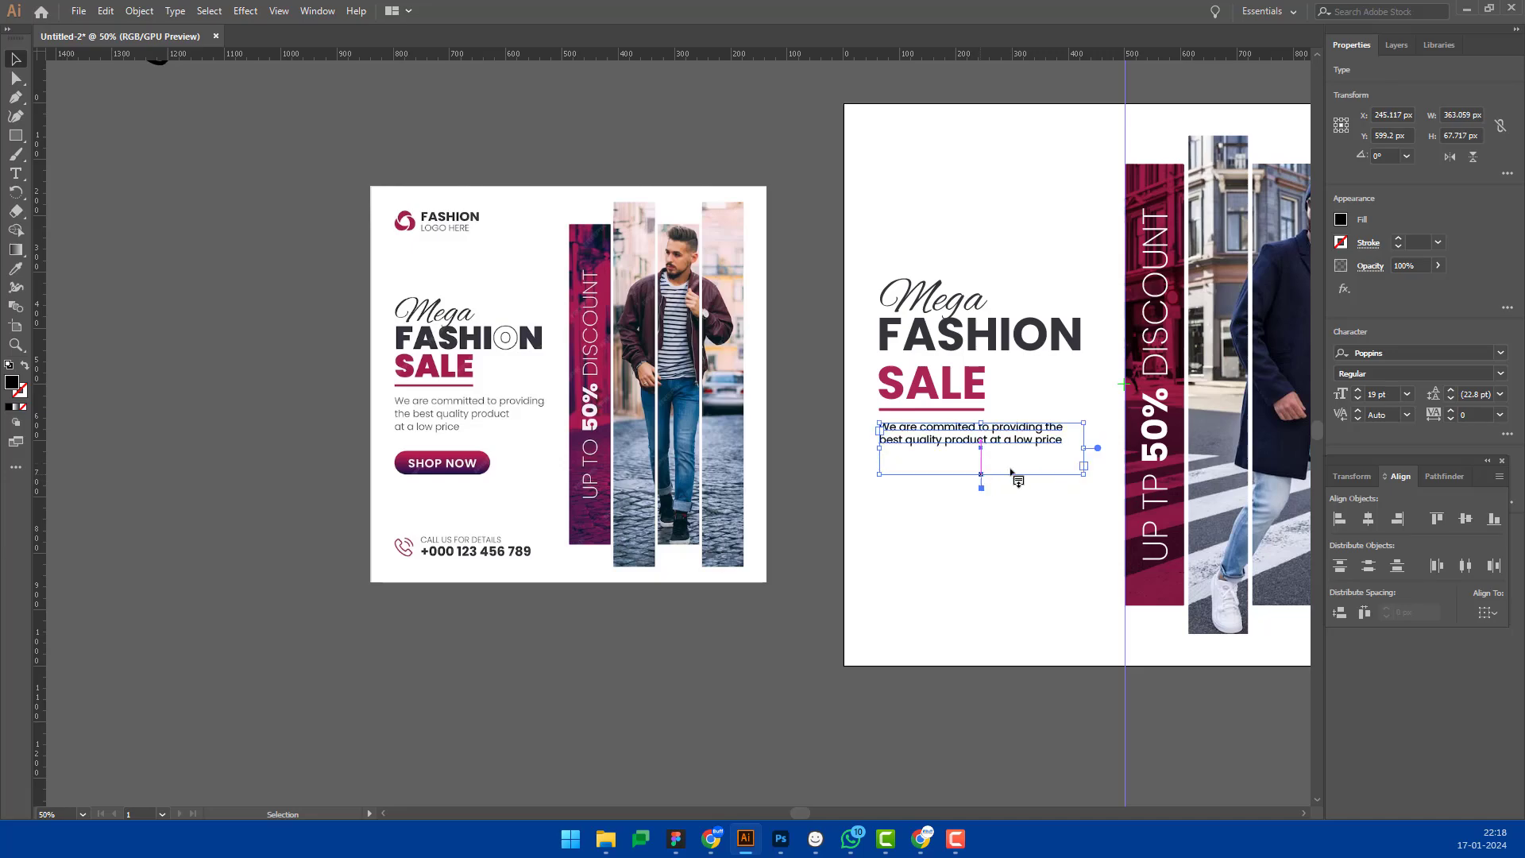
left_click(1499, 374)
Step: Set the body text to Light weight at 23 pt
left_click(1423, 454)
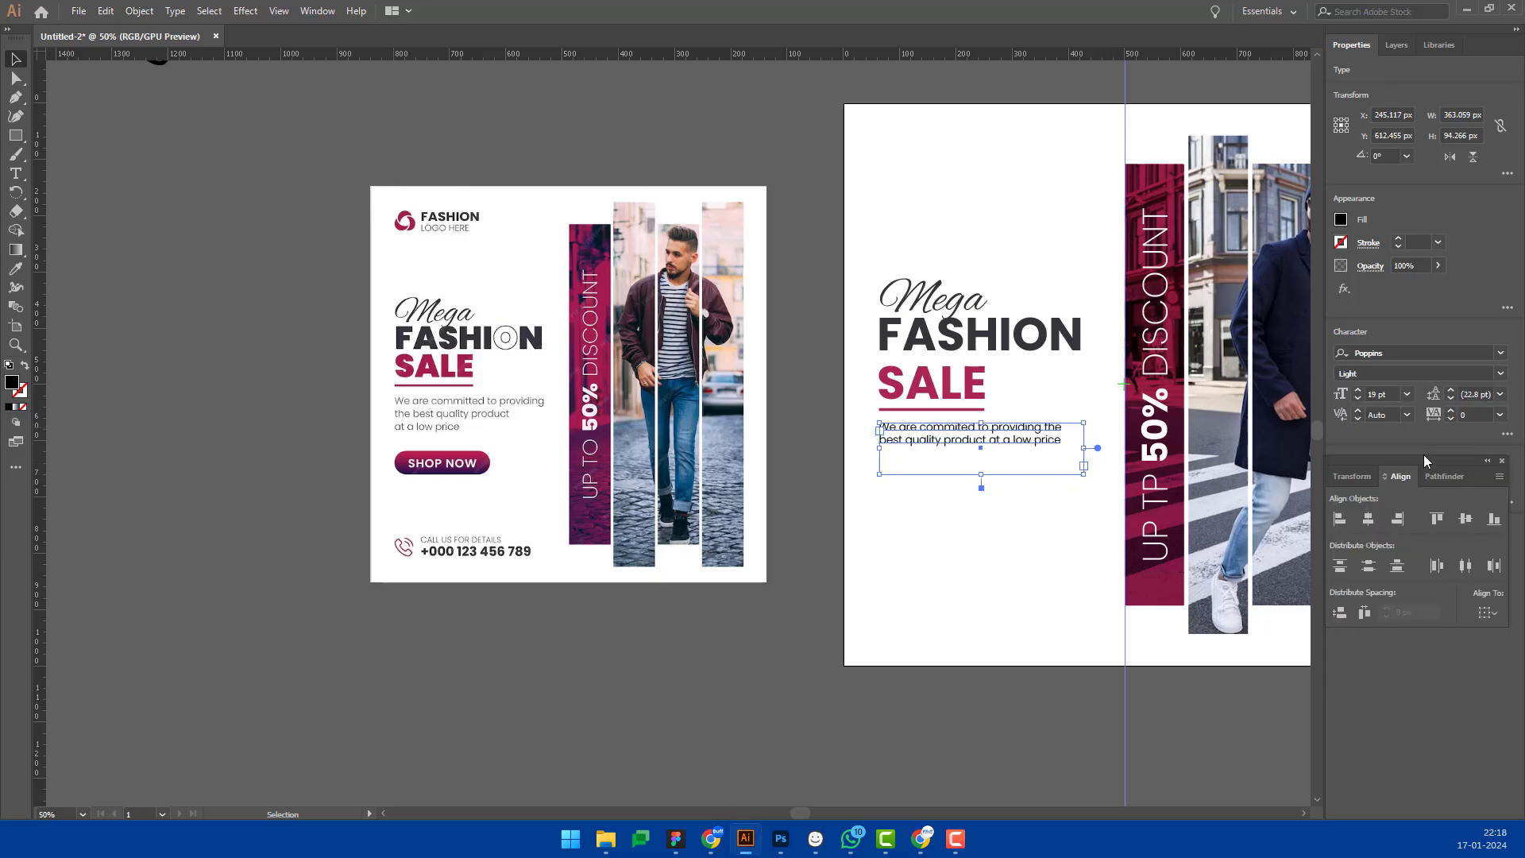
left_click(1358, 390)
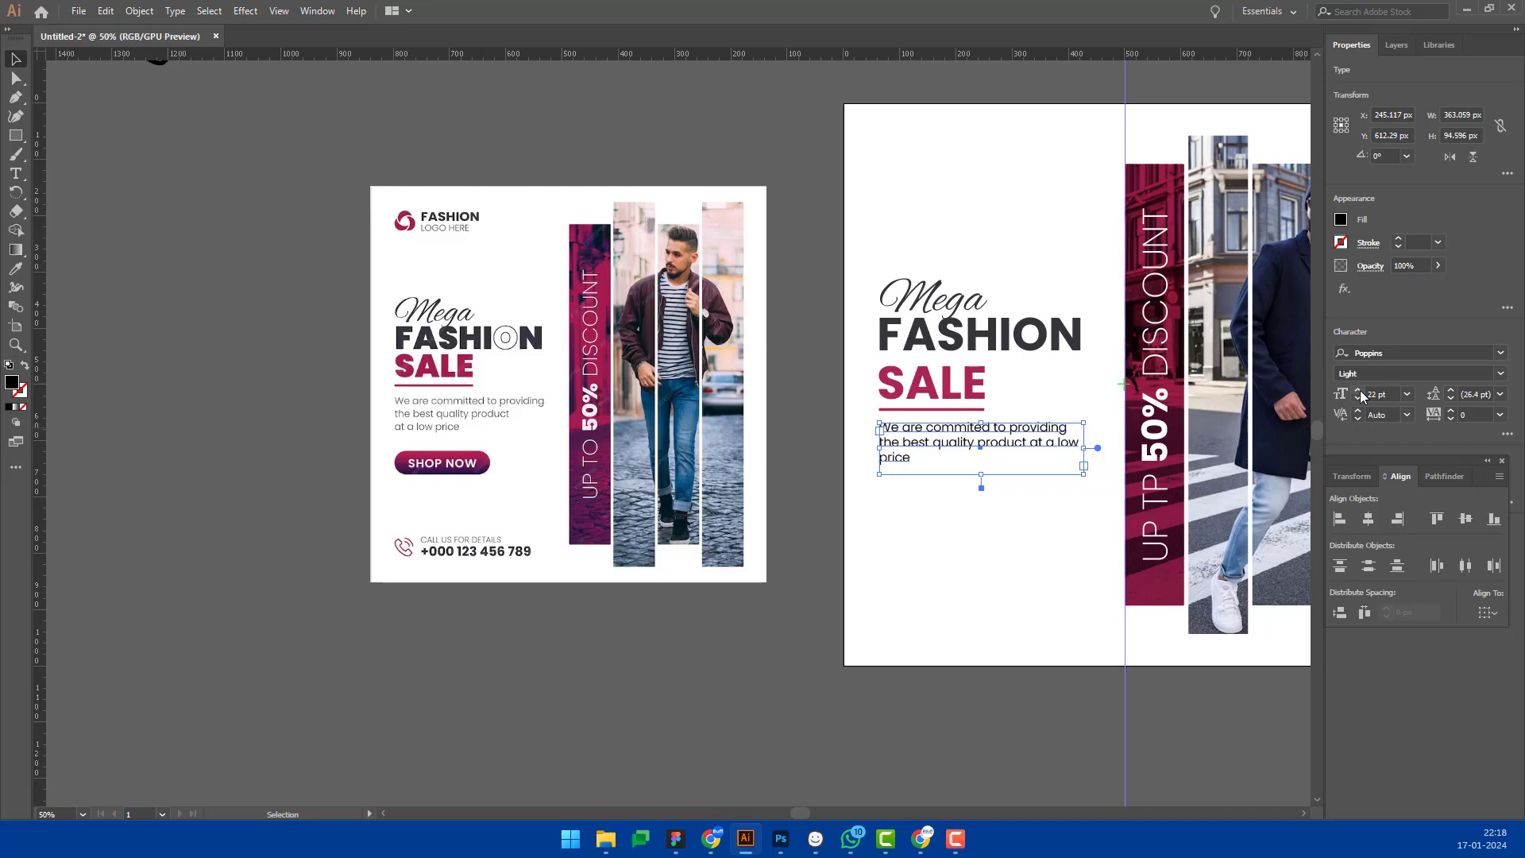
left_click(1358, 390)
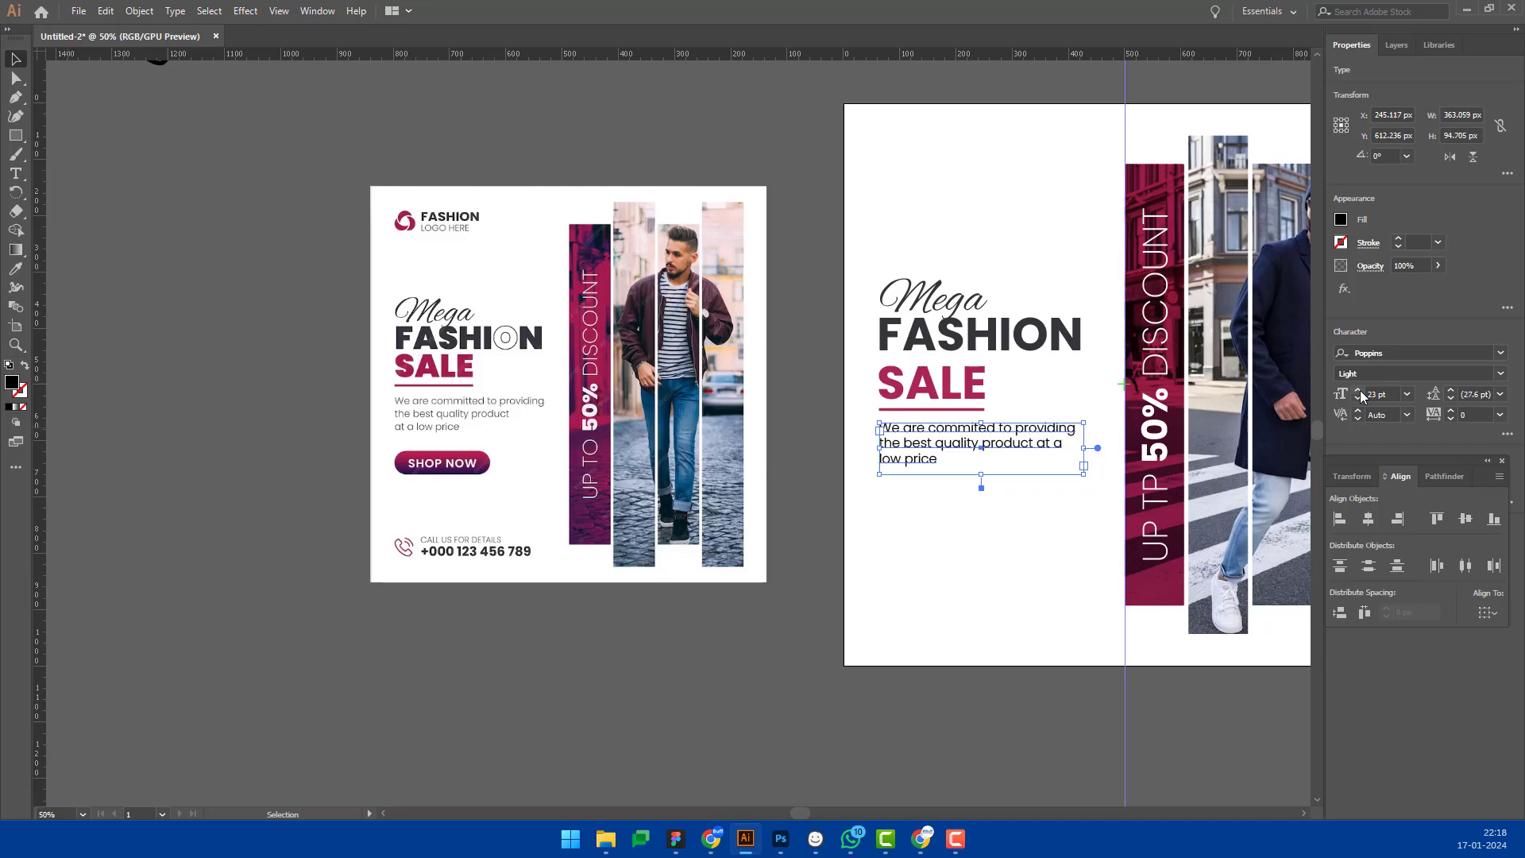
left_click(1358, 399)
left_click(1358, 399)
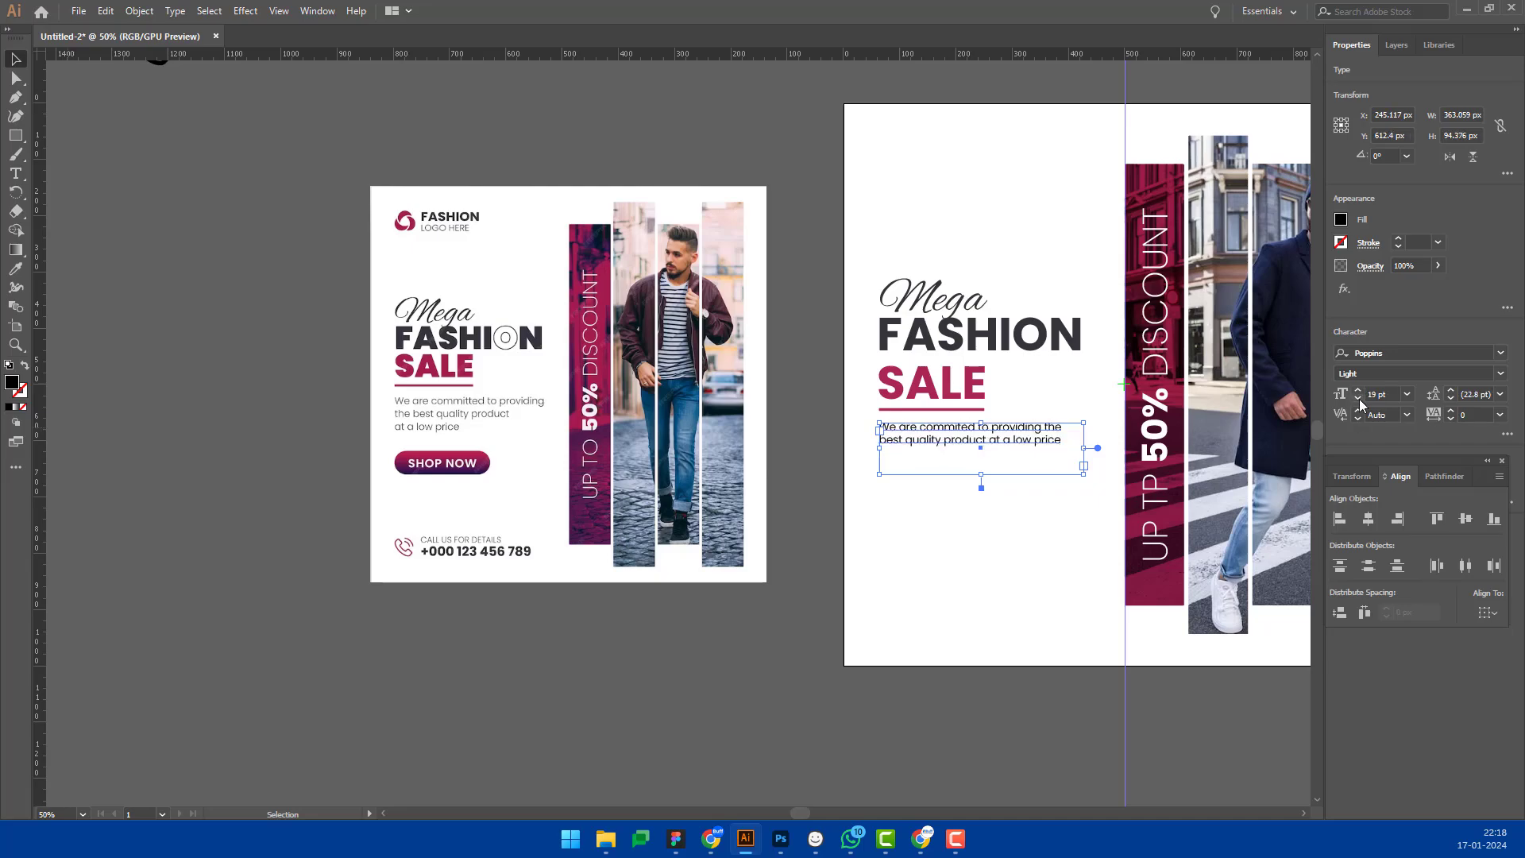
scroll(1029, 455, "up", 1)
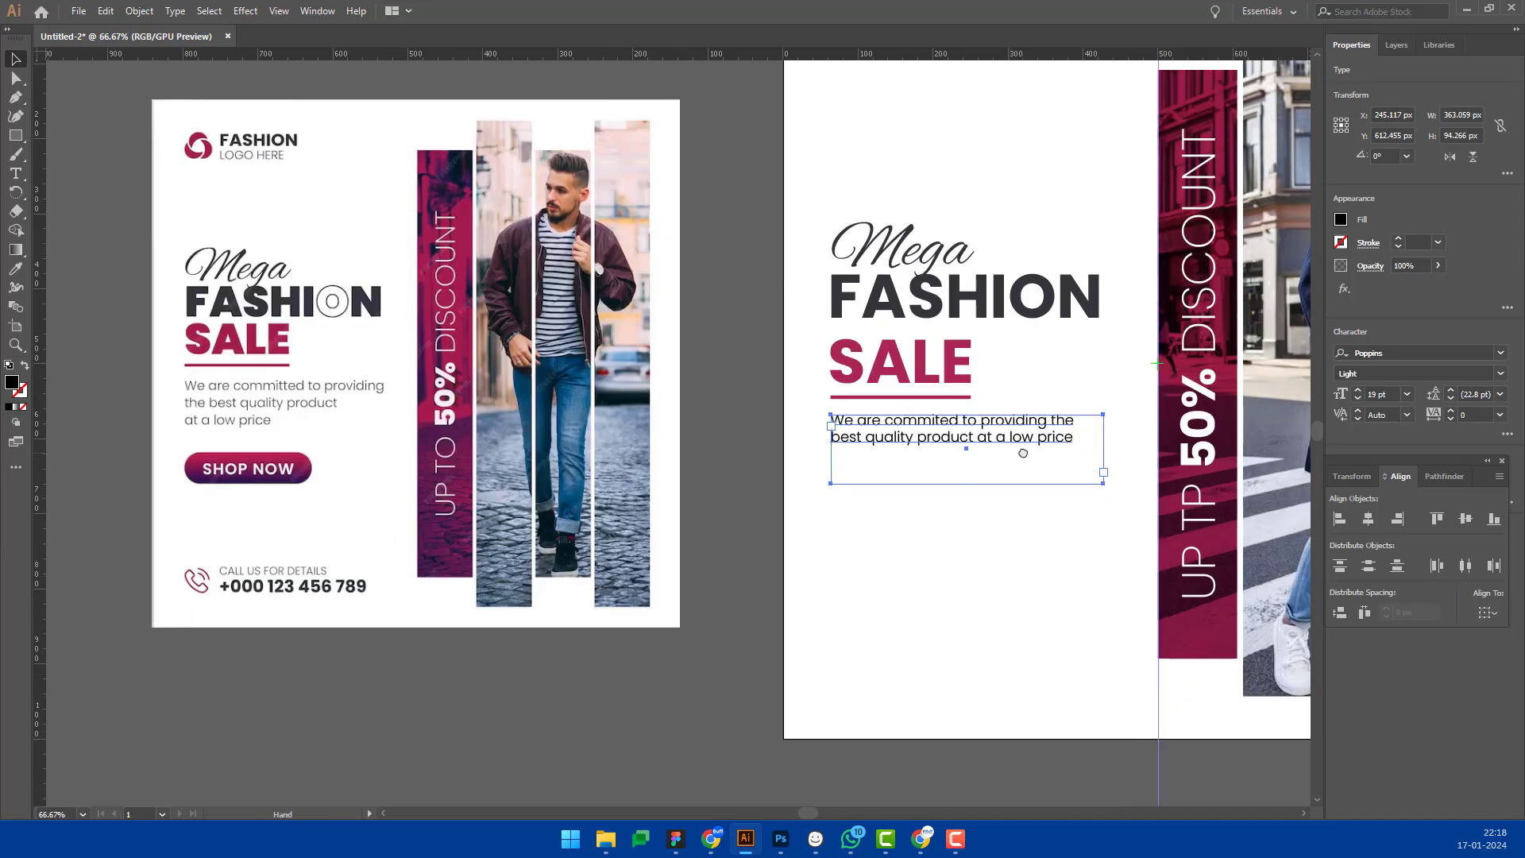
left_click(1358, 390)
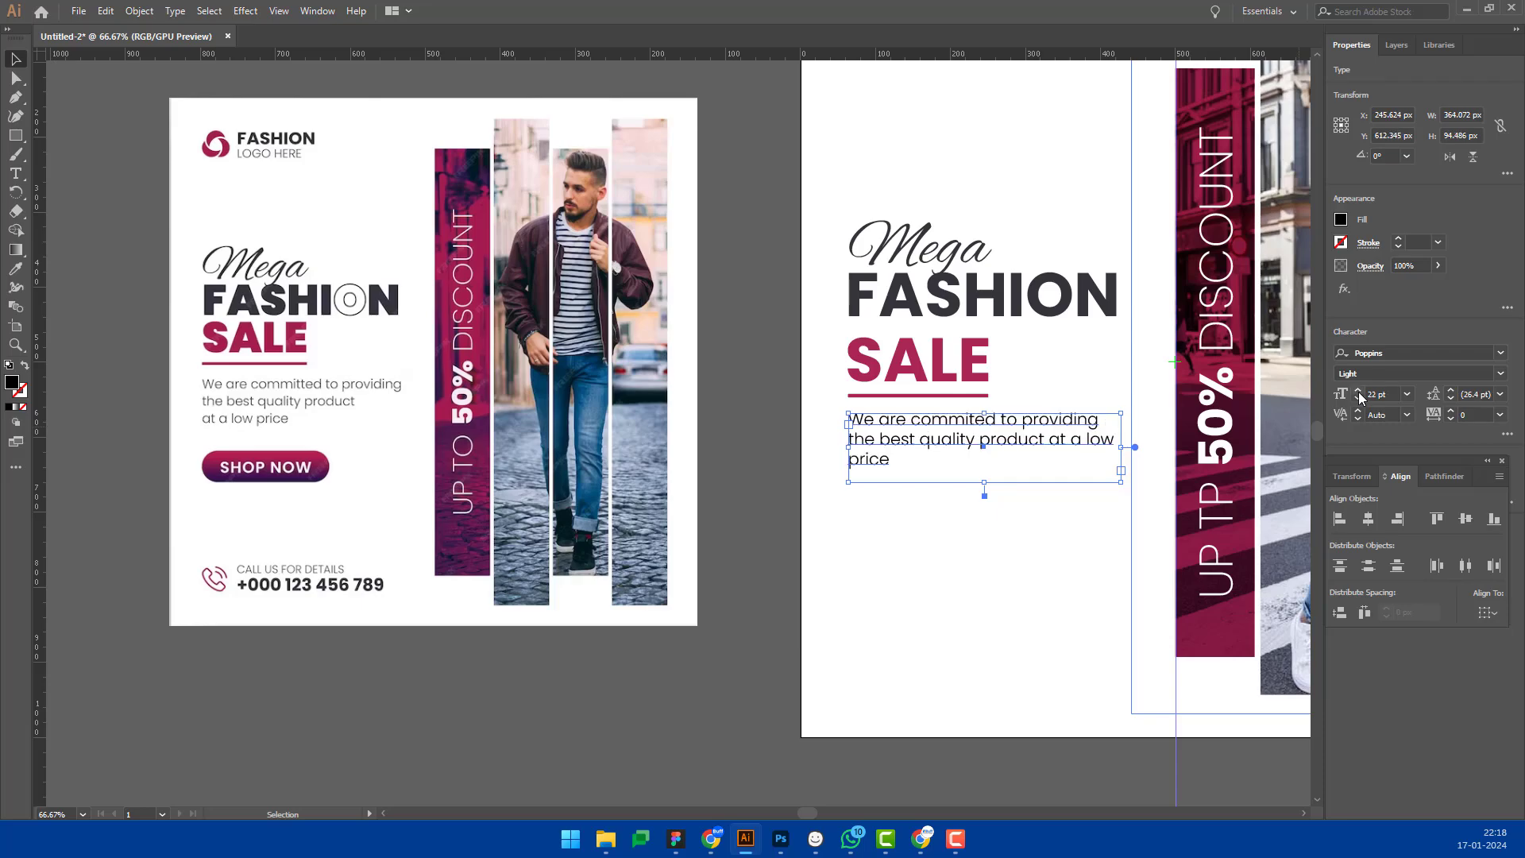
left_click(1358, 391)
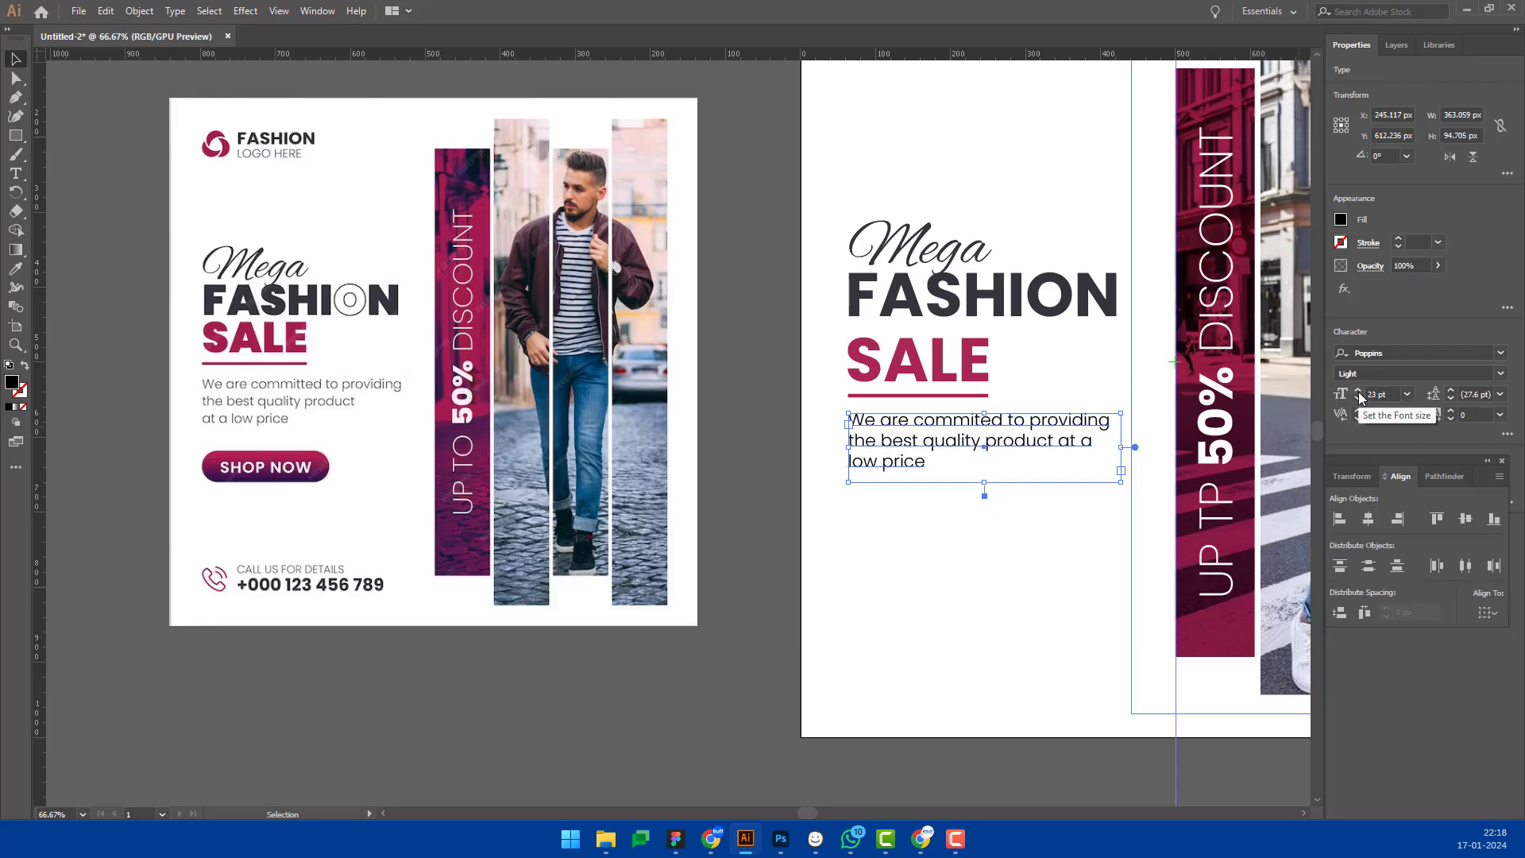
Step: Break the body text before 'at a' so it runs to three lines
key("t")
left_click(1068, 457)
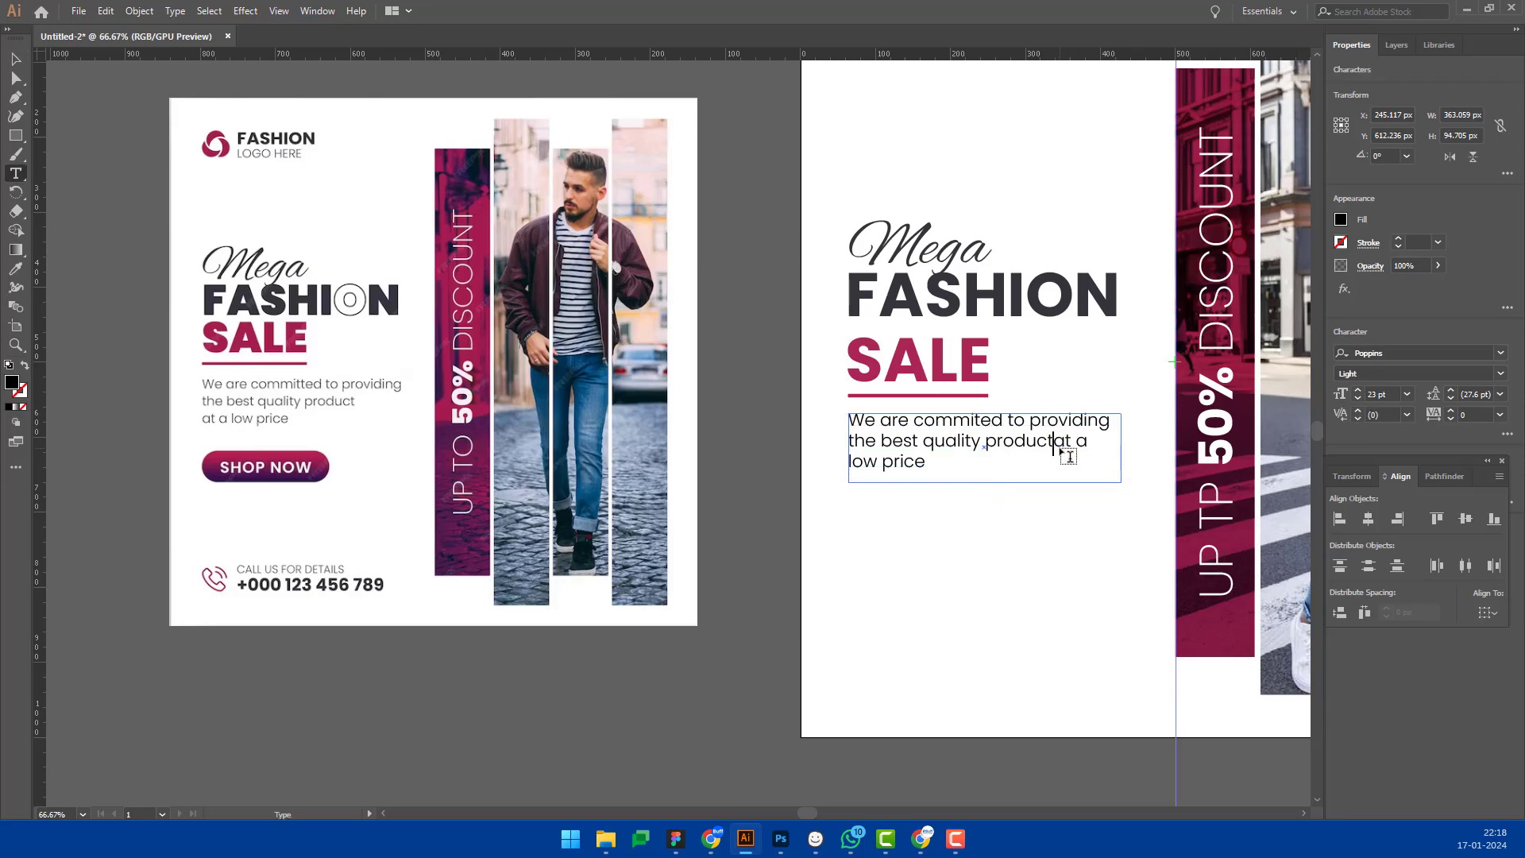
key("Return")
key("Escape")
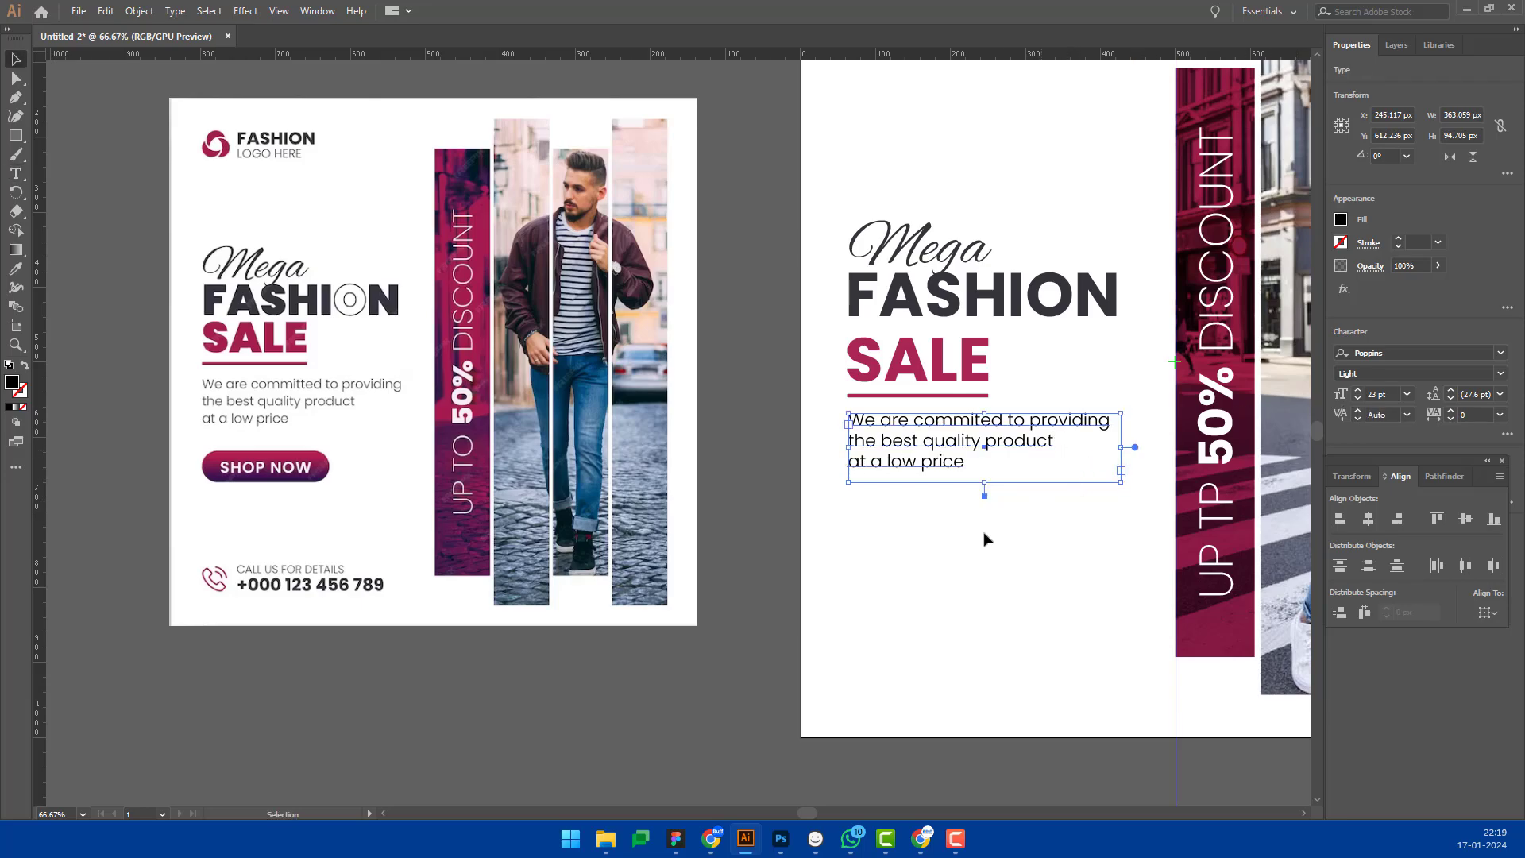
left_click(991, 503)
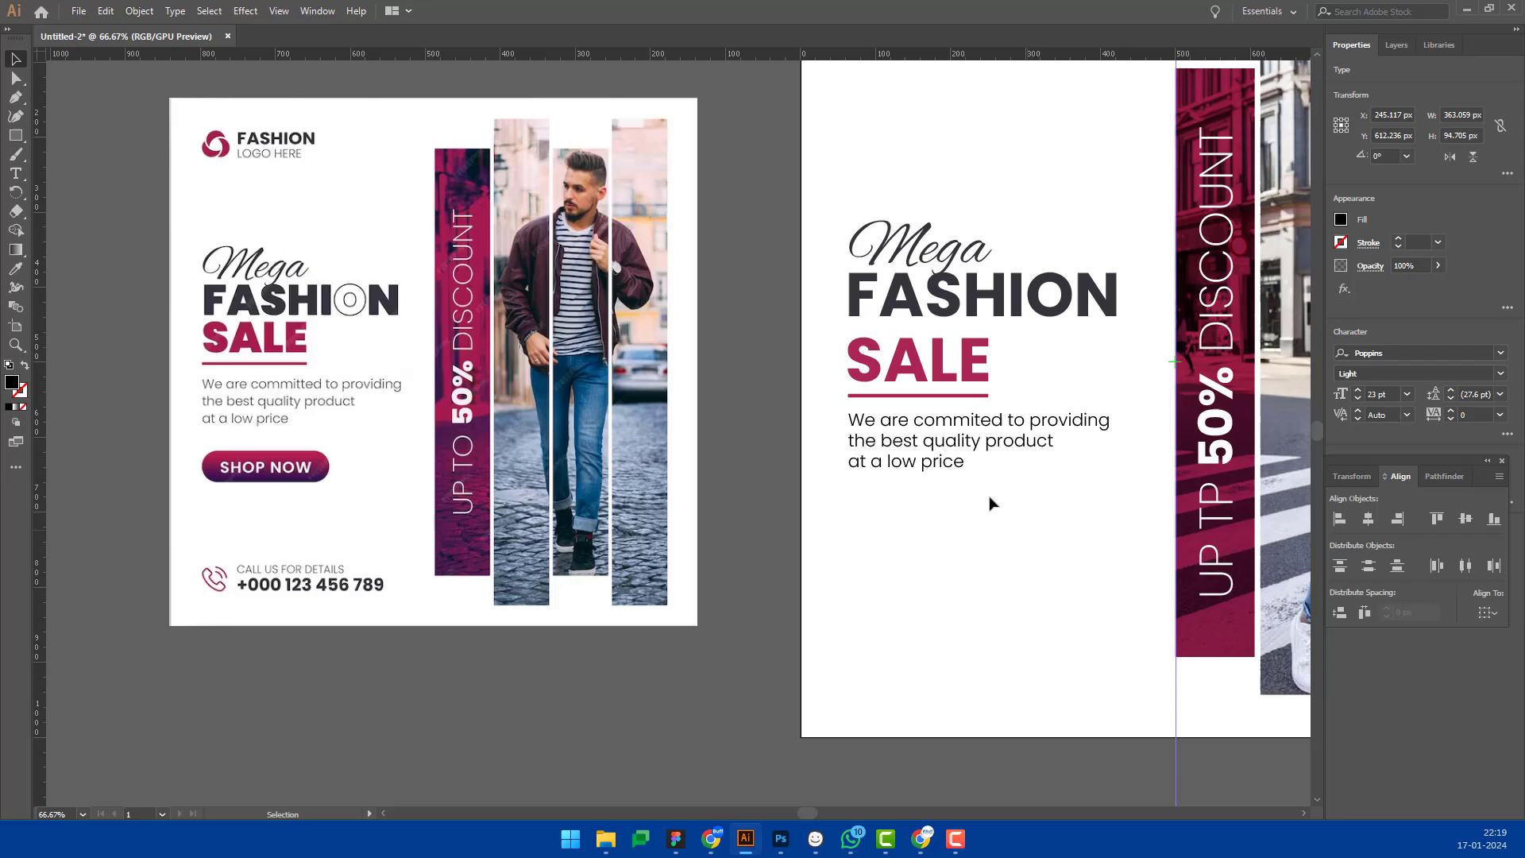
Step: Colour the body text grey from the fill swatches
left_click(992, 449)
left_click(1340, 219)
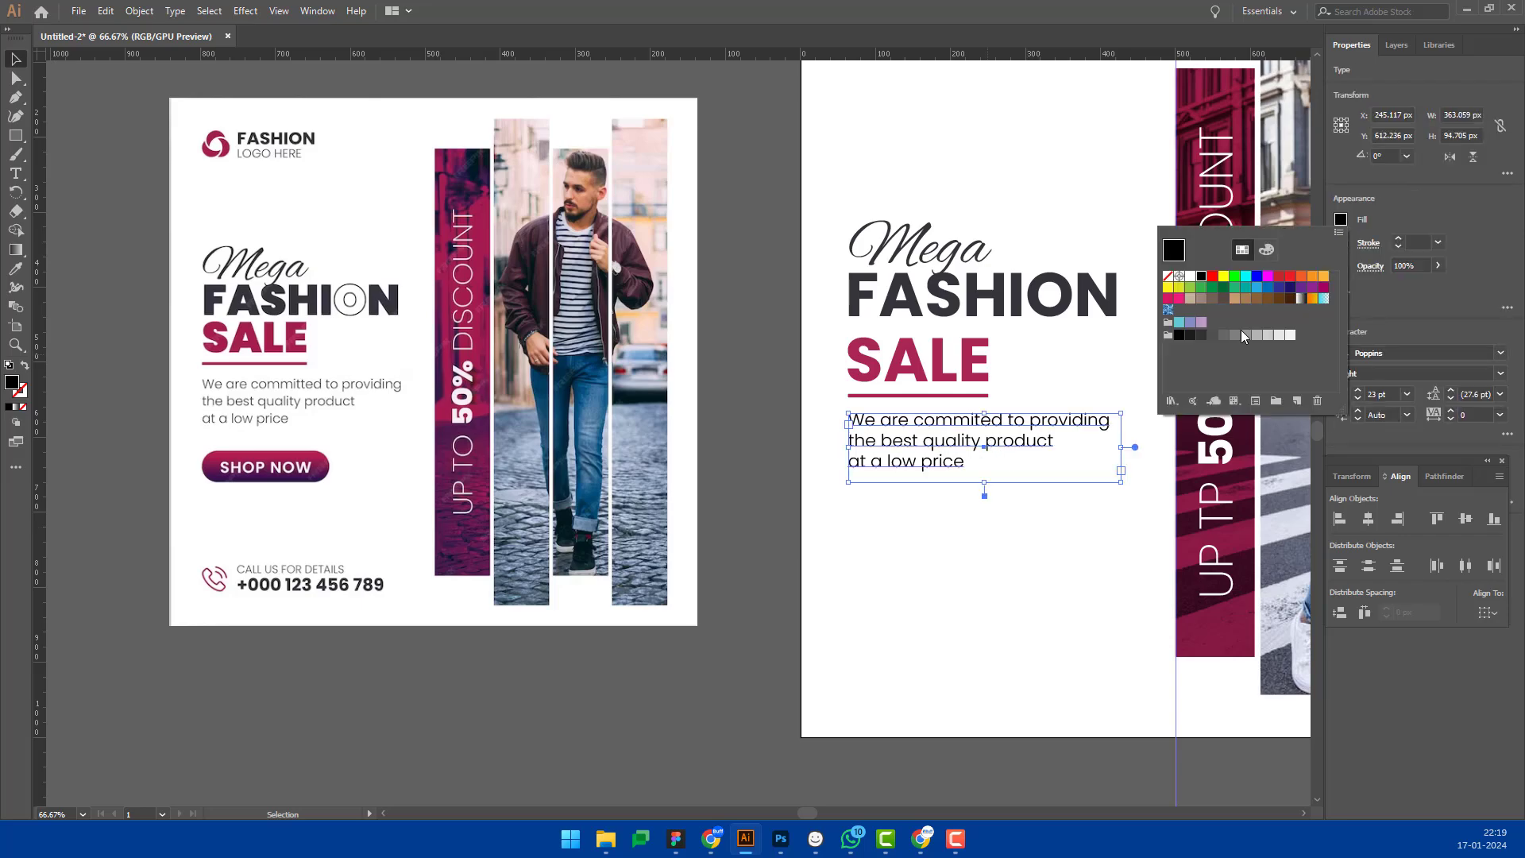
left_click(1213, 334)
left_click(951, 532)
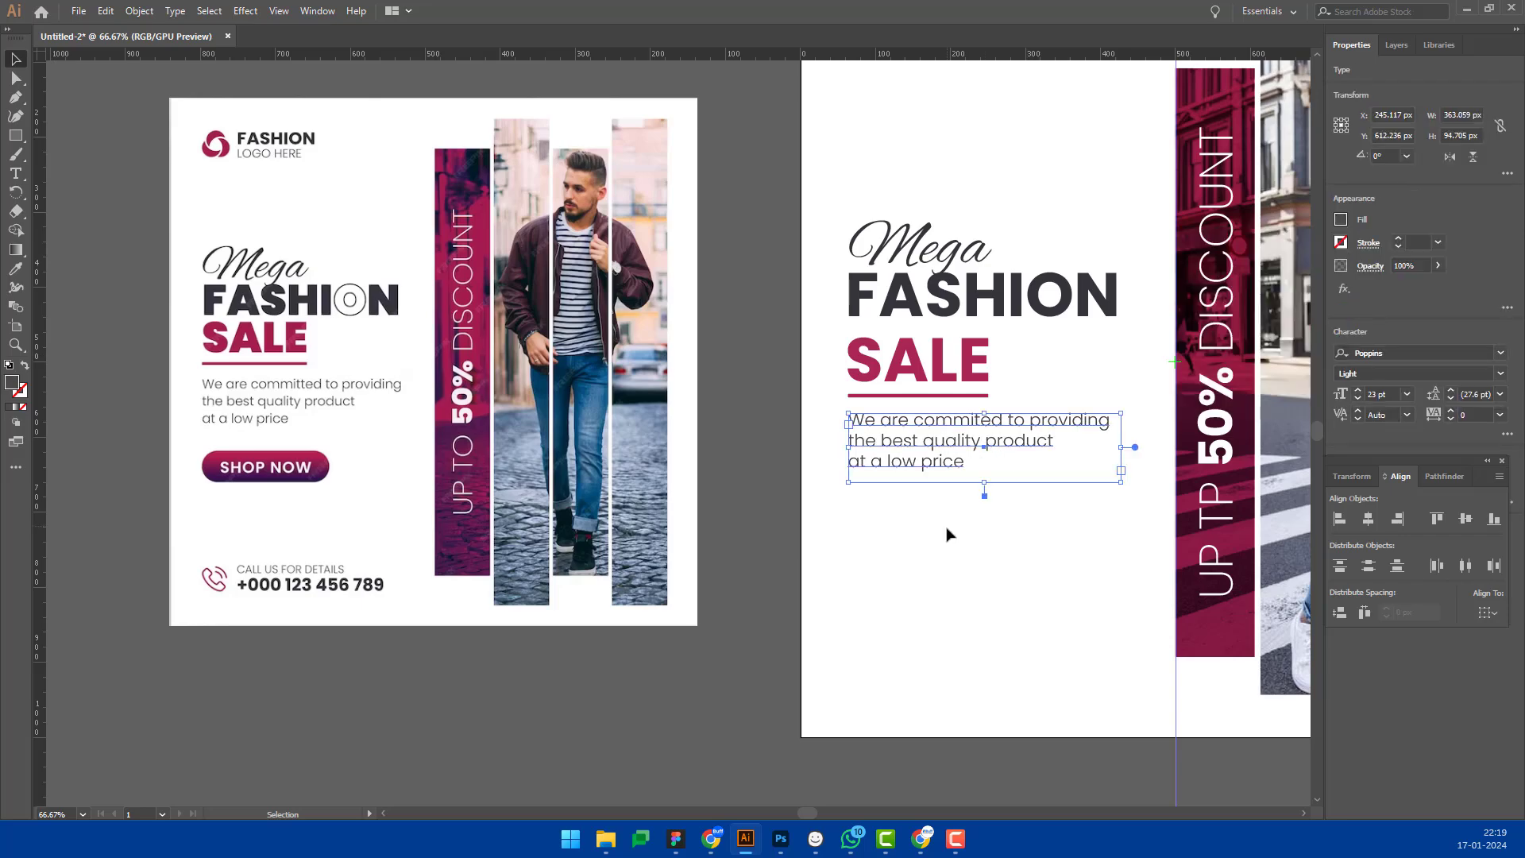
Step: Left-align the body text with the Mega FASHION SALE heading
left_click(955, 450)
left_click(987, 231, "shift")
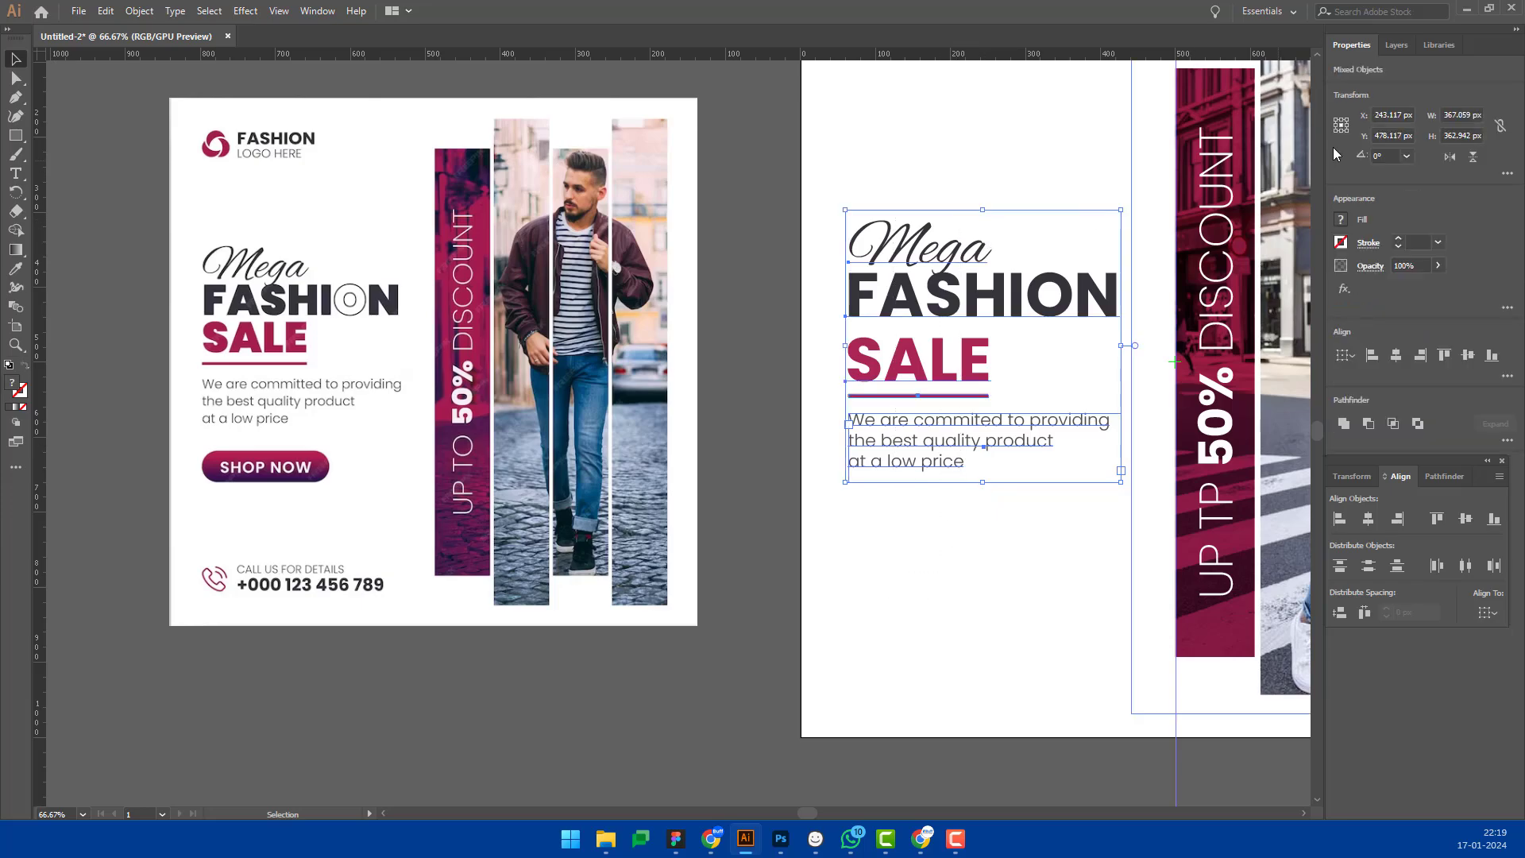
left_click(1371, 355)
left_click(939, 517)
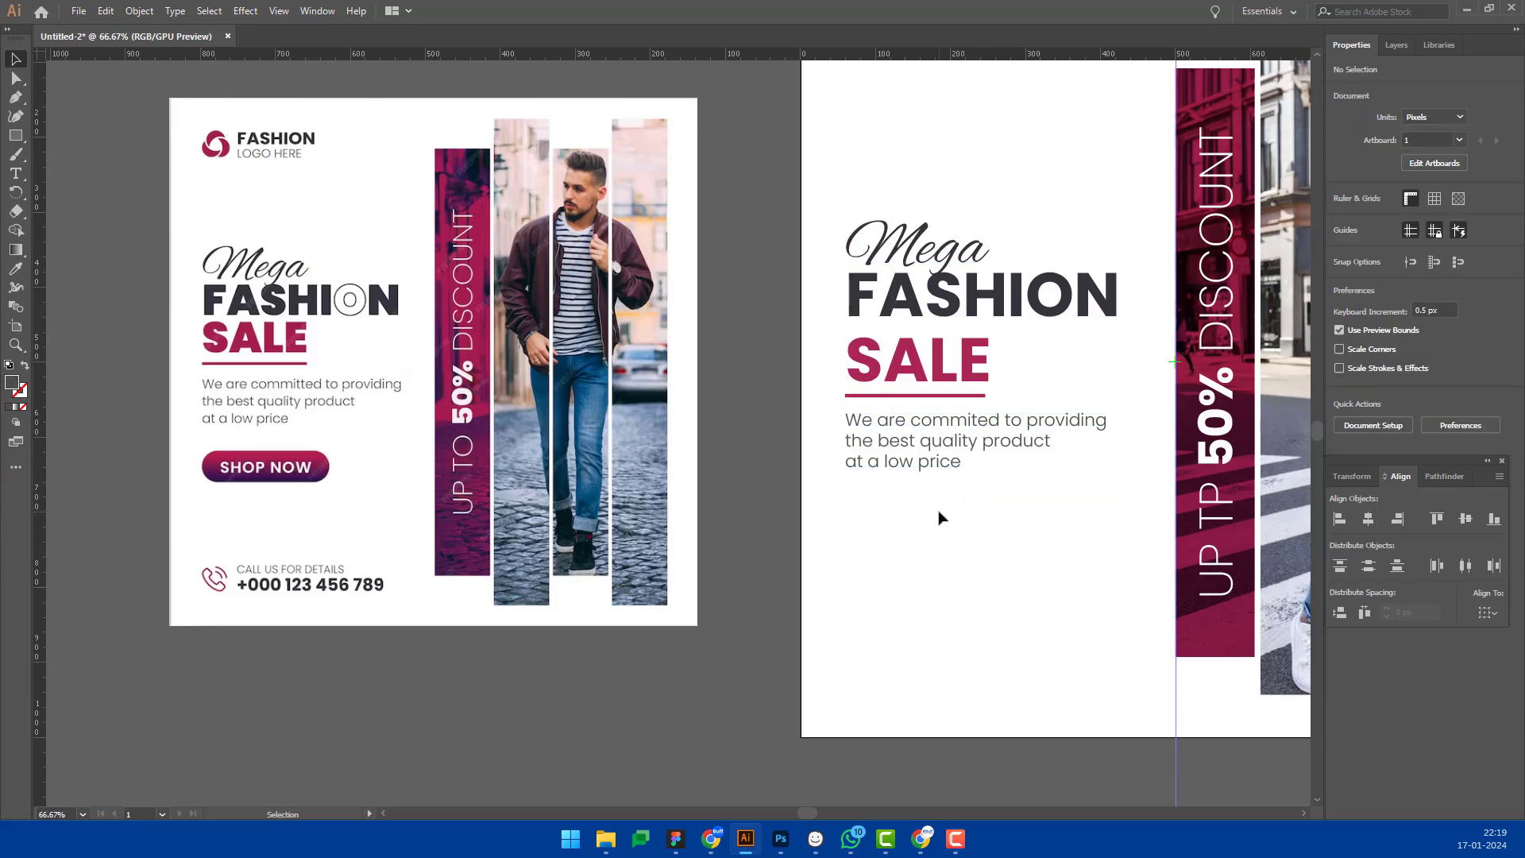
Step: Lengthen the SALE underline to the right to about 190 px
left_click(945, 395)
scroll(984, 395, "up", 5)
scroll(1062, 386, "up", 2)
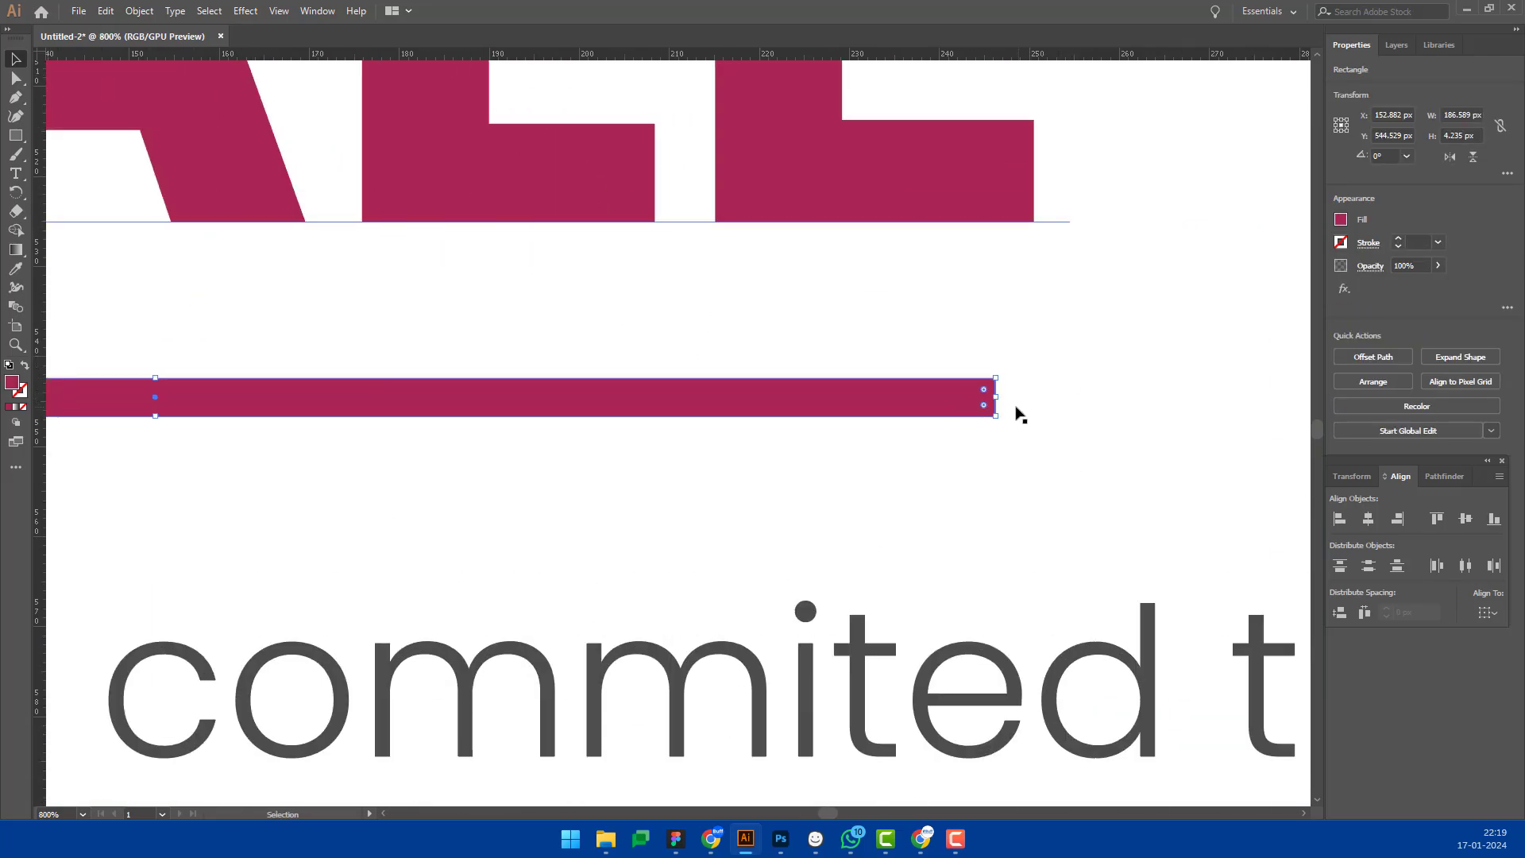
left_click_drag(998, 401, 1028, 401)
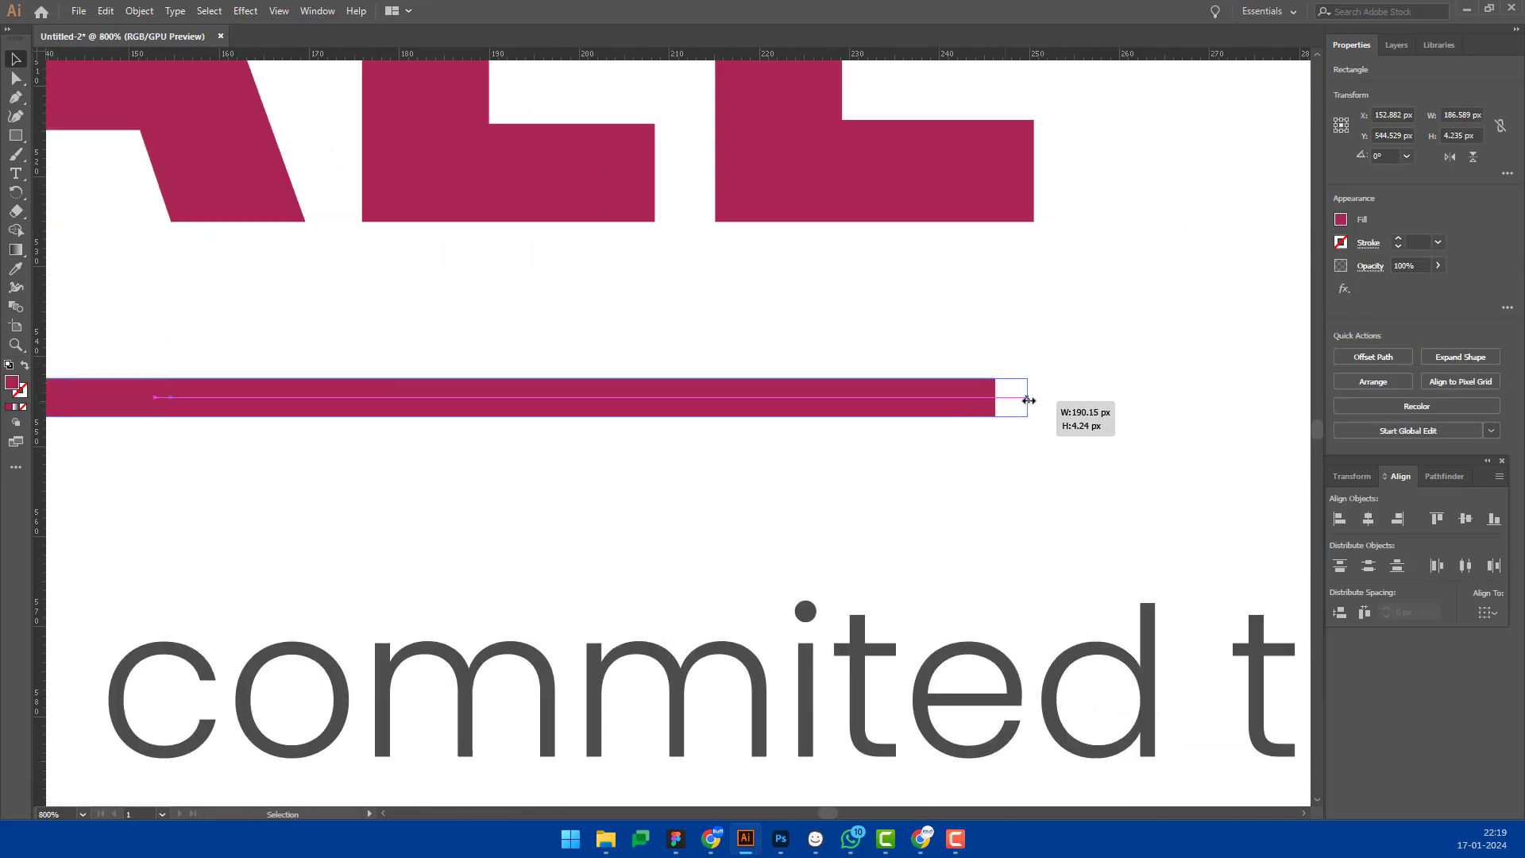
left_click(1086, 386)
scroll(1086, 386, "down", 5)
scroll(1089, 476, "down", 3)
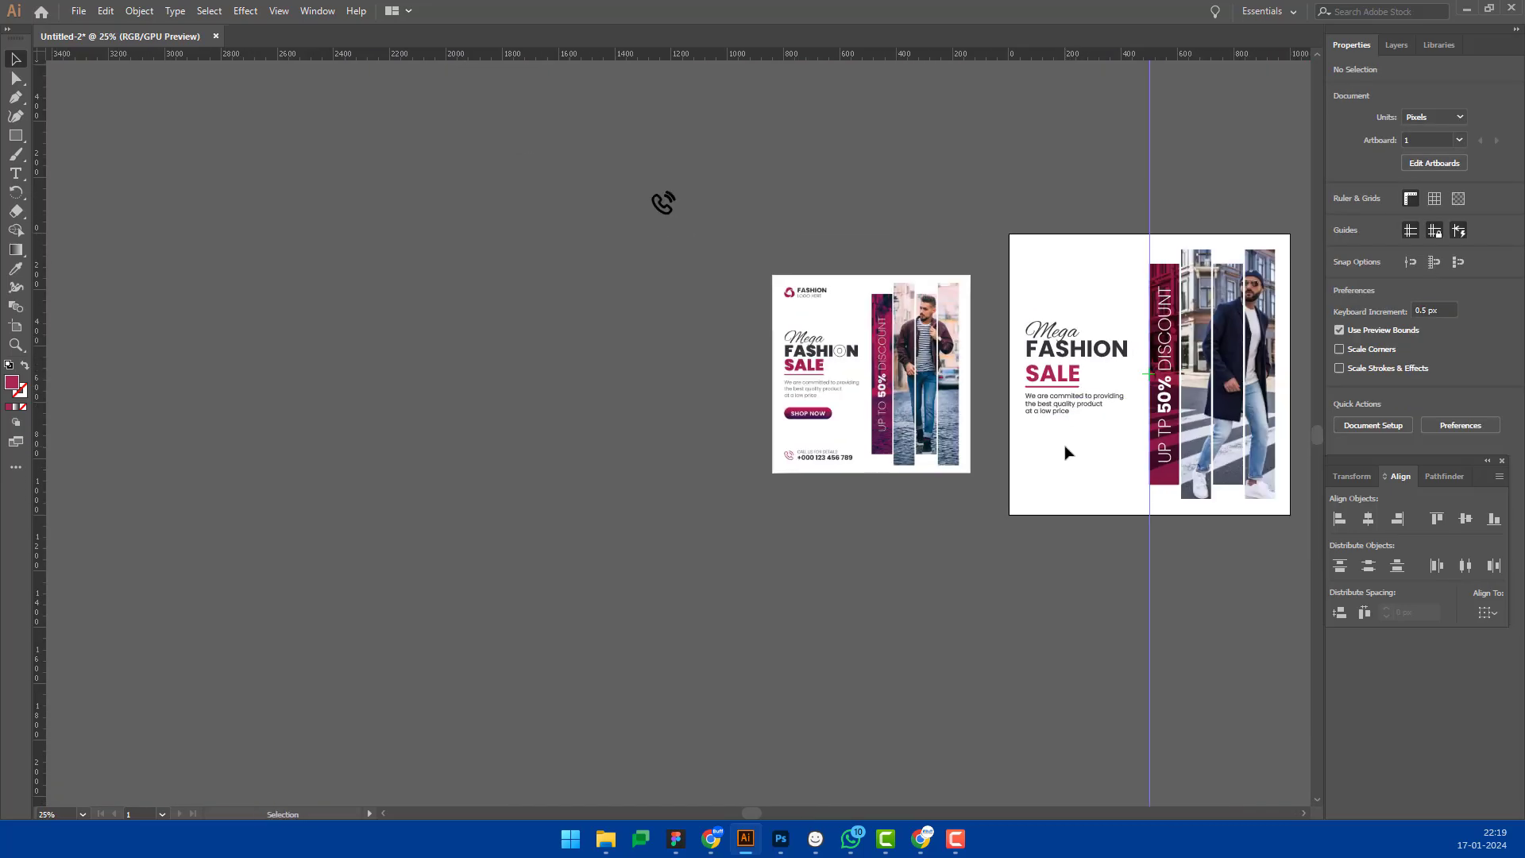
scroll(1076, 427, "up", 2)
Step: Place a duplicate of the FASHION word at the top left of the new post
left_click_drag(1076, 427, 1047, 534)
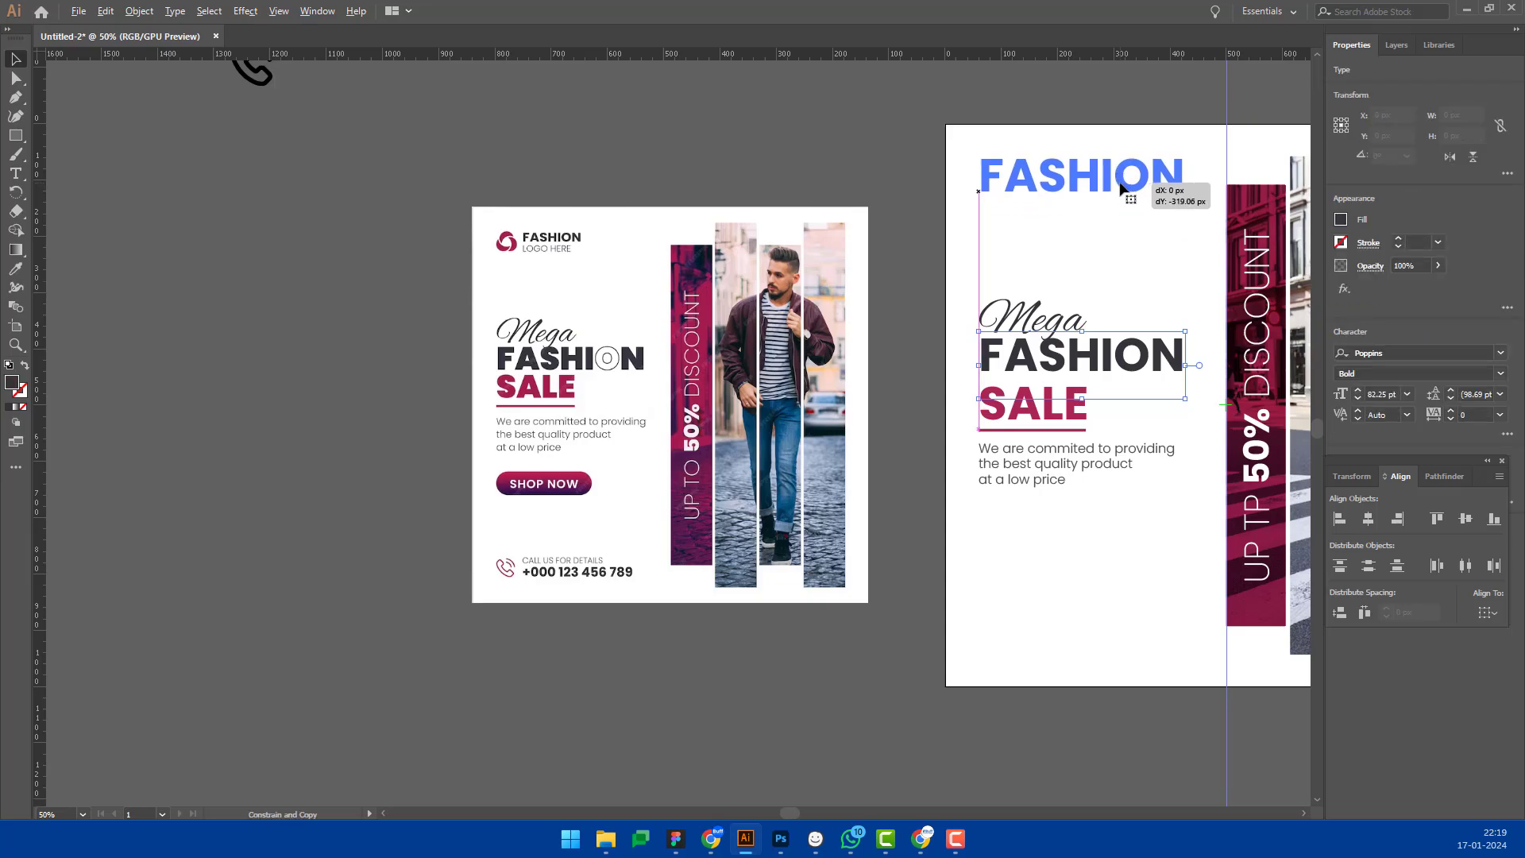
left_click_drag(1121, 232, 1128, 194)
key("t")
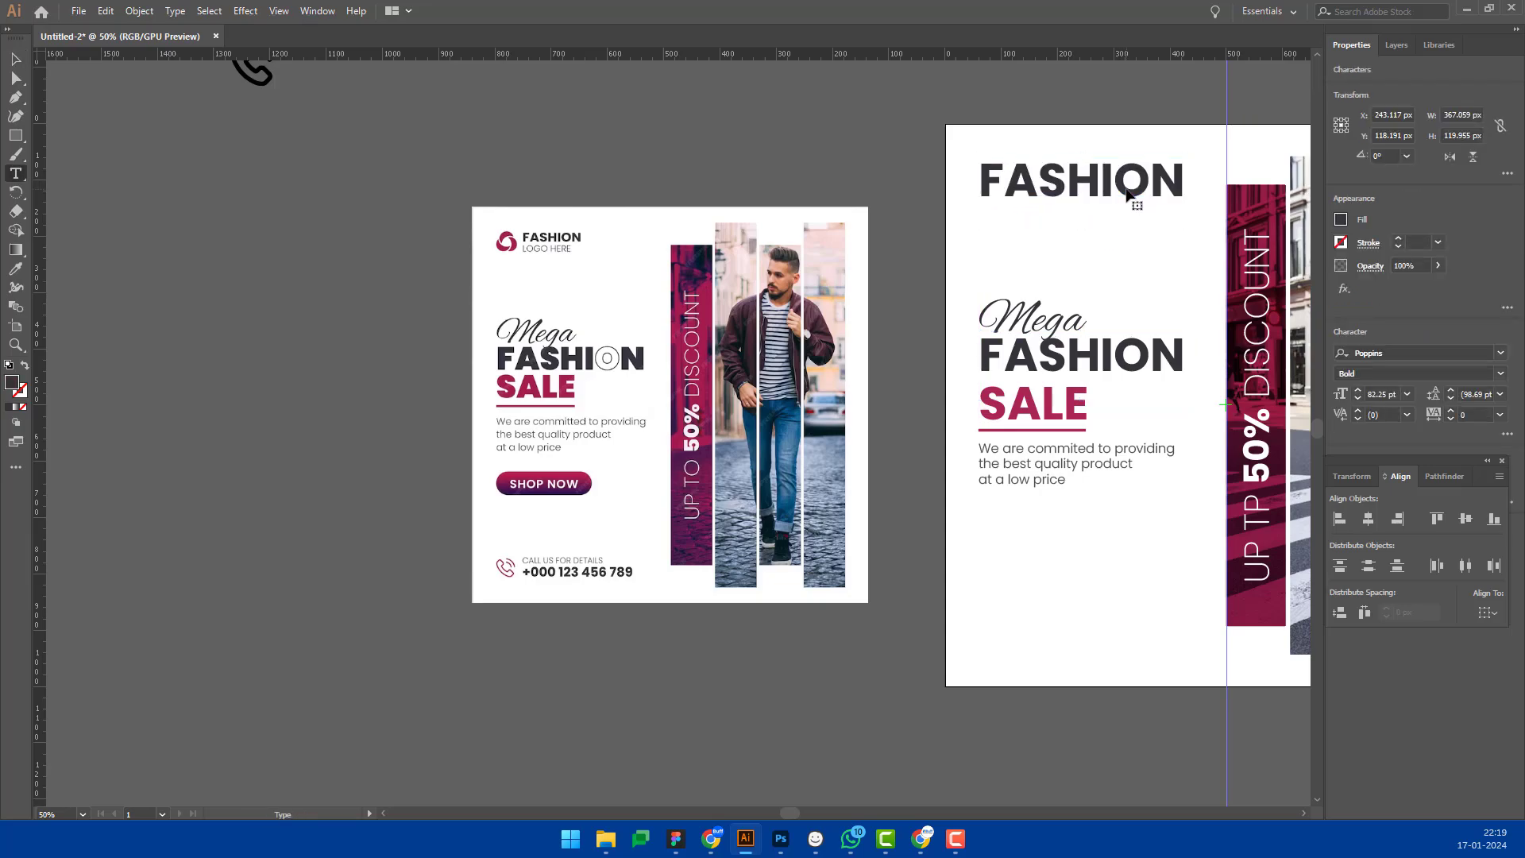
double_click(1128, 194)
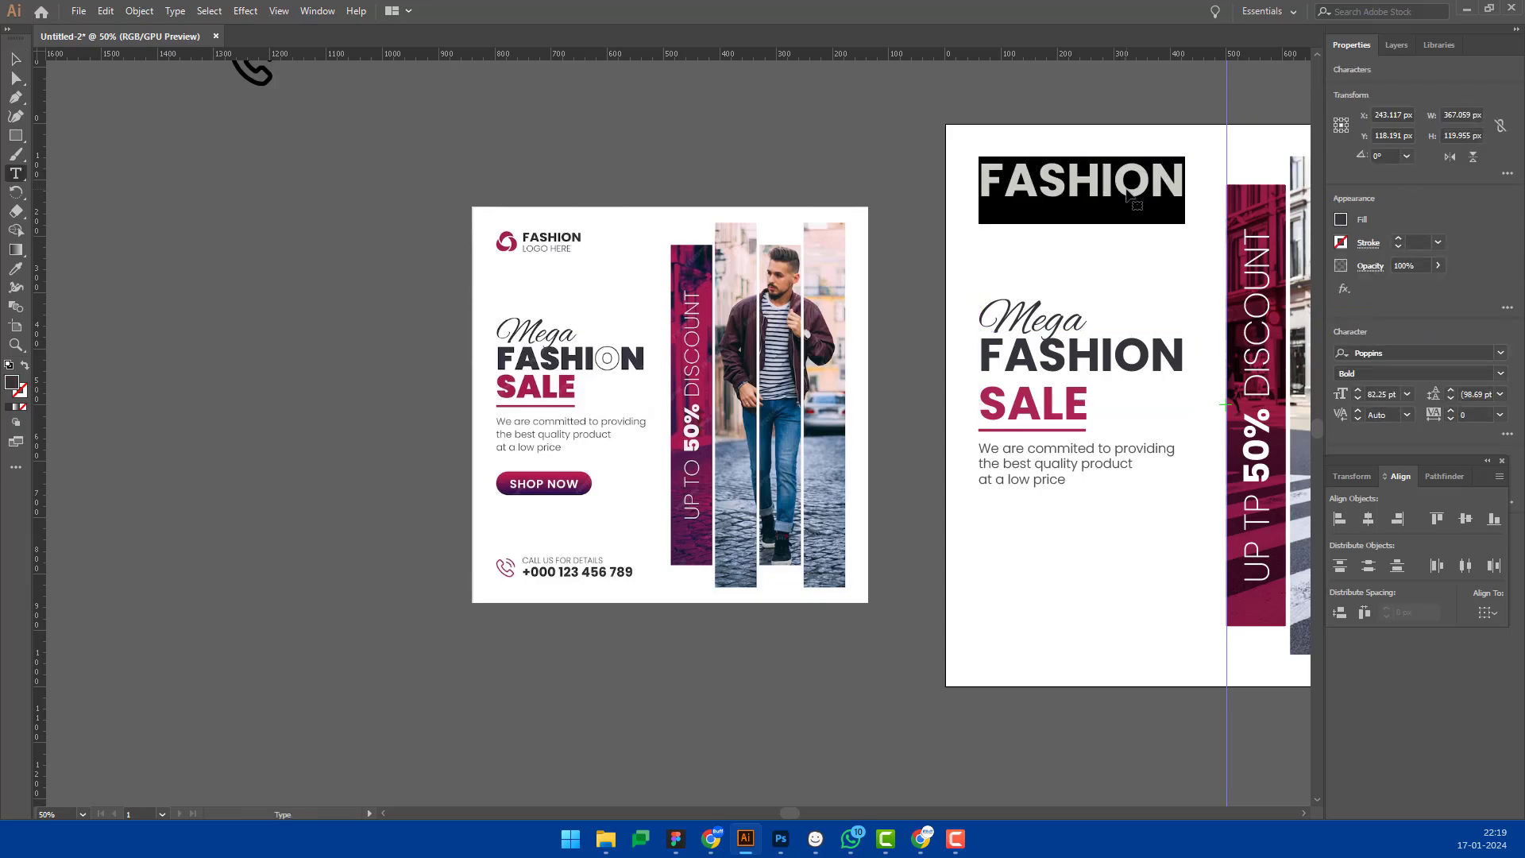
key("BackSpace")
type("fa")
key("BackSpace")
key("BackSpace")
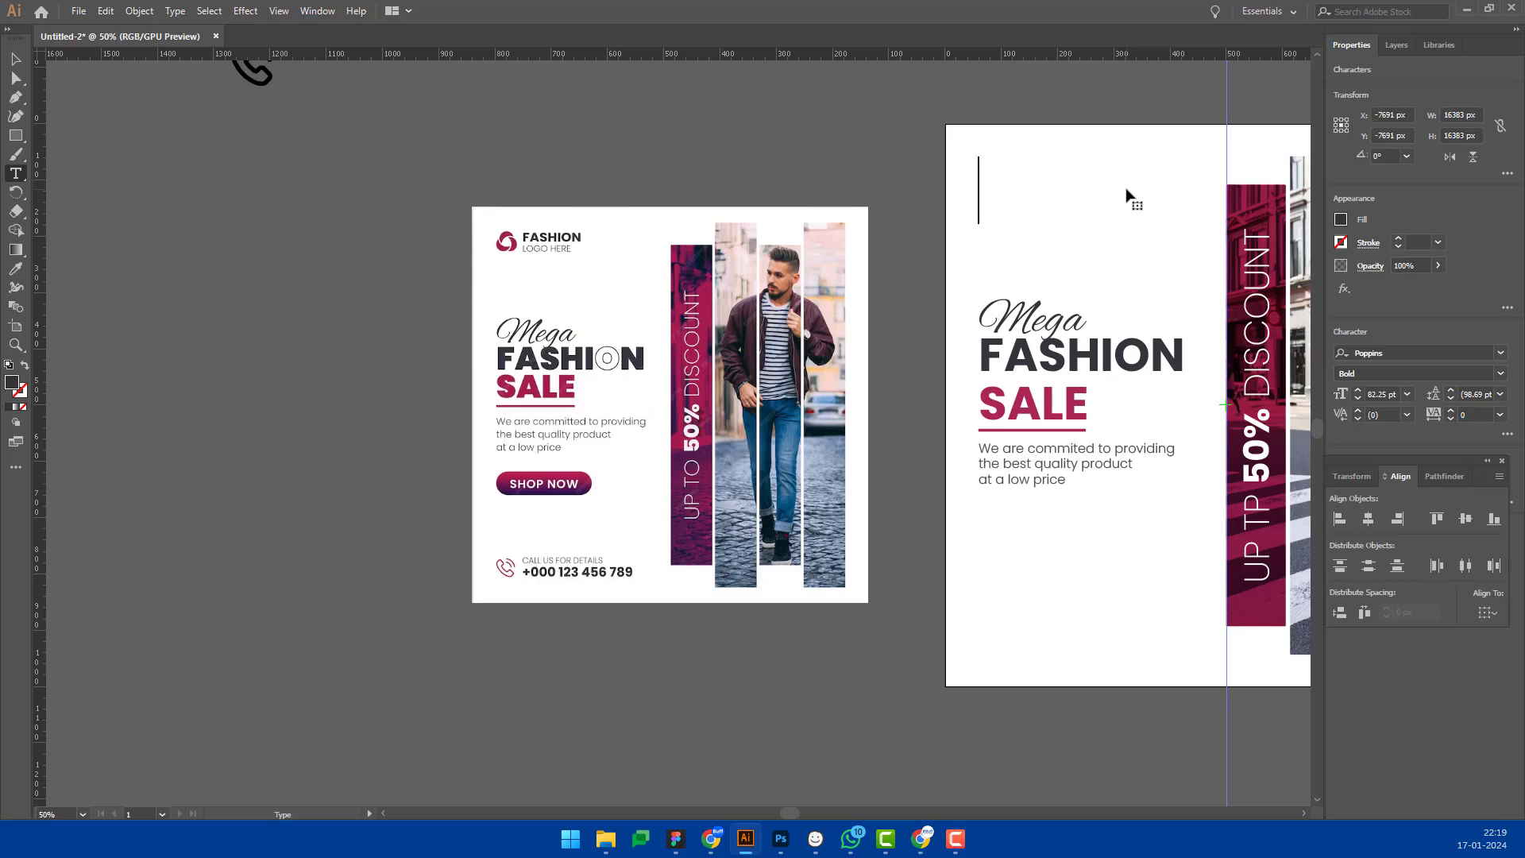
type("FASHION")
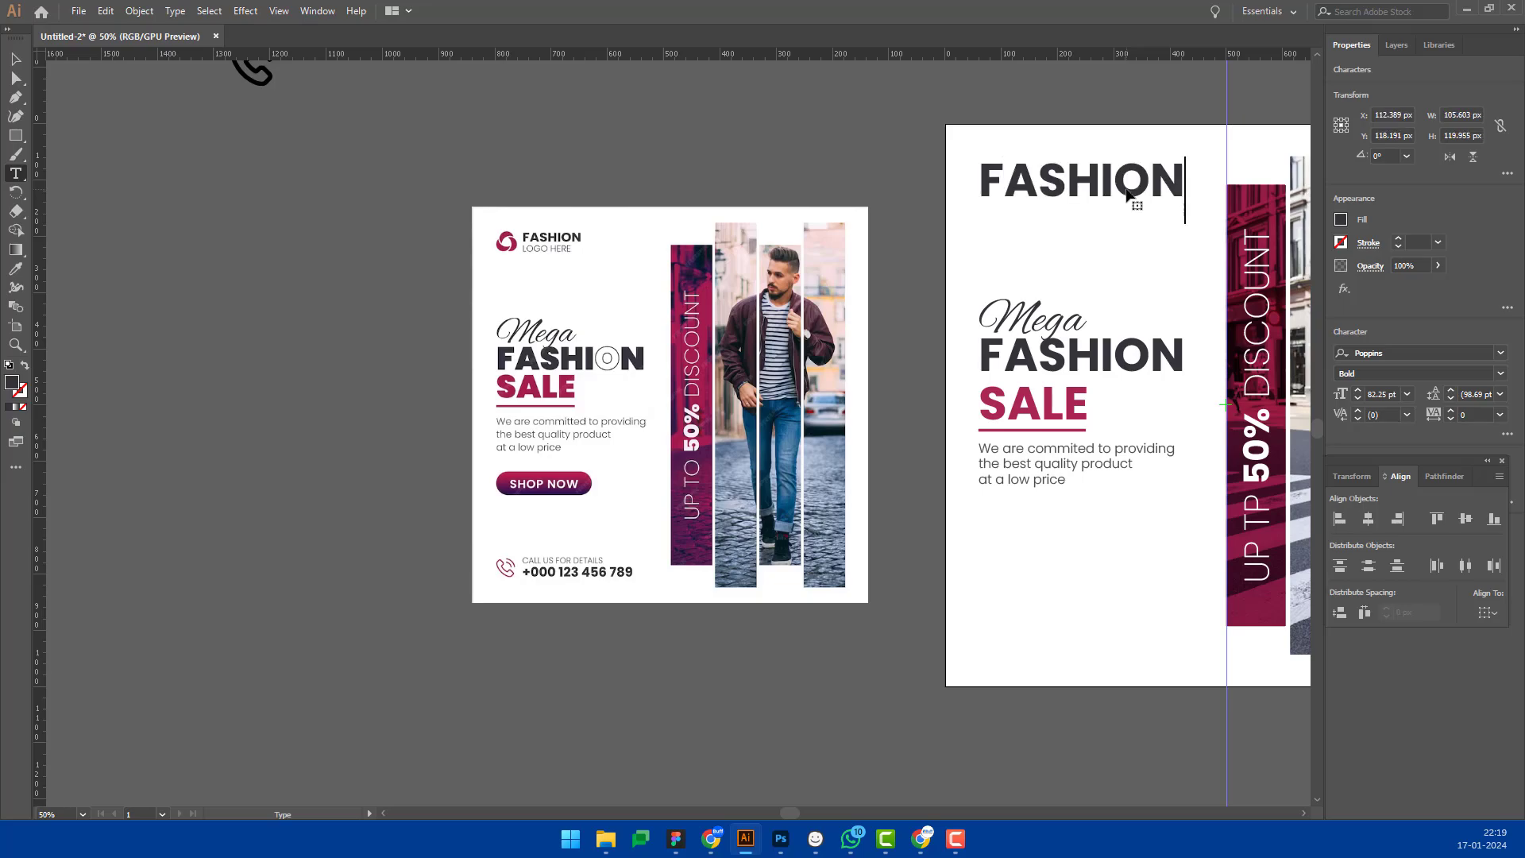
key("Escape")
key("k")
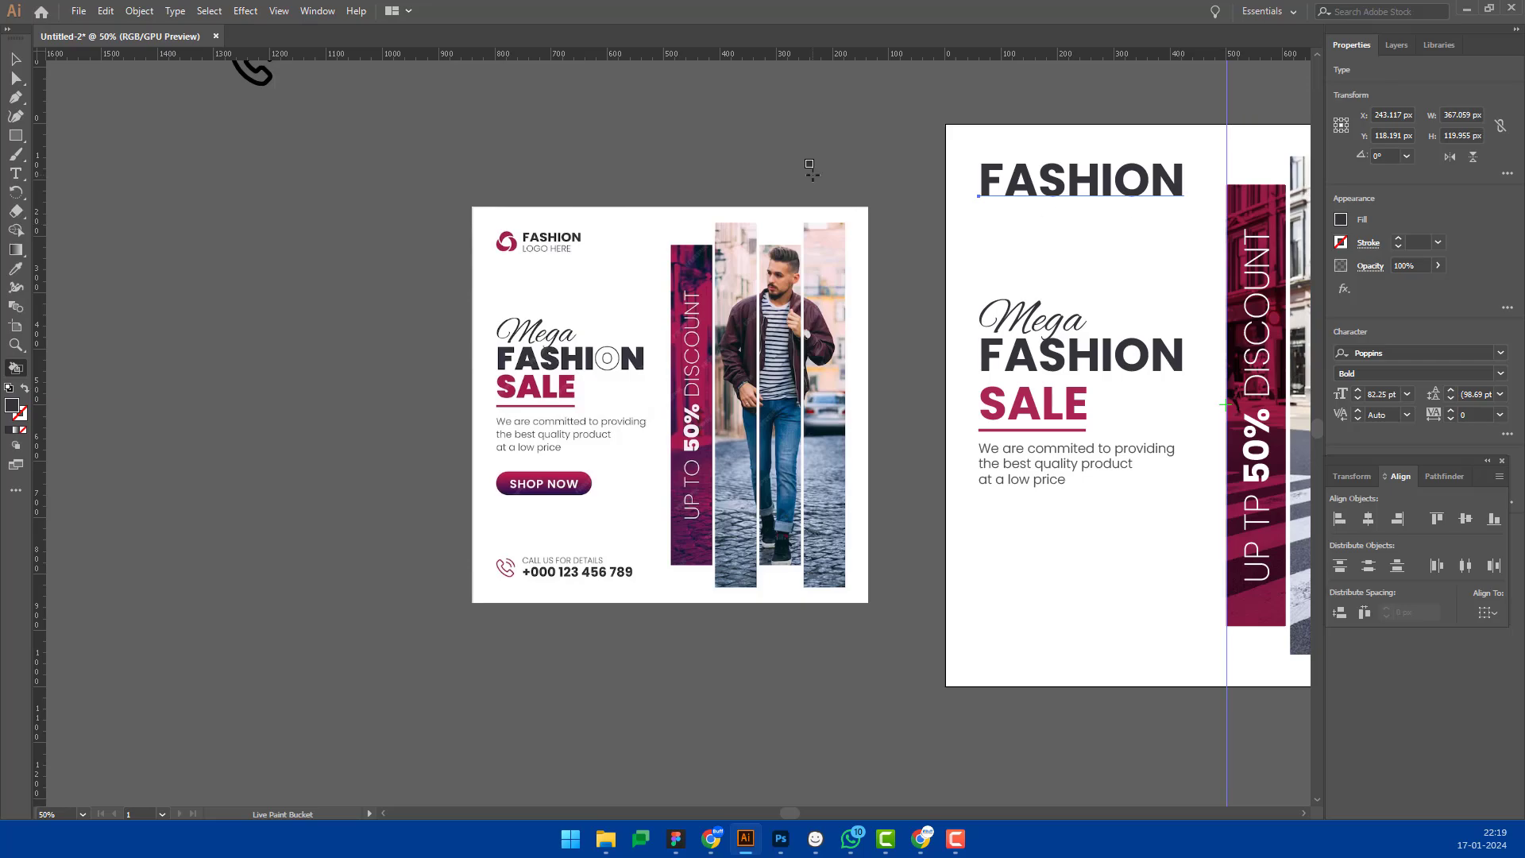
left_click(14, 62)
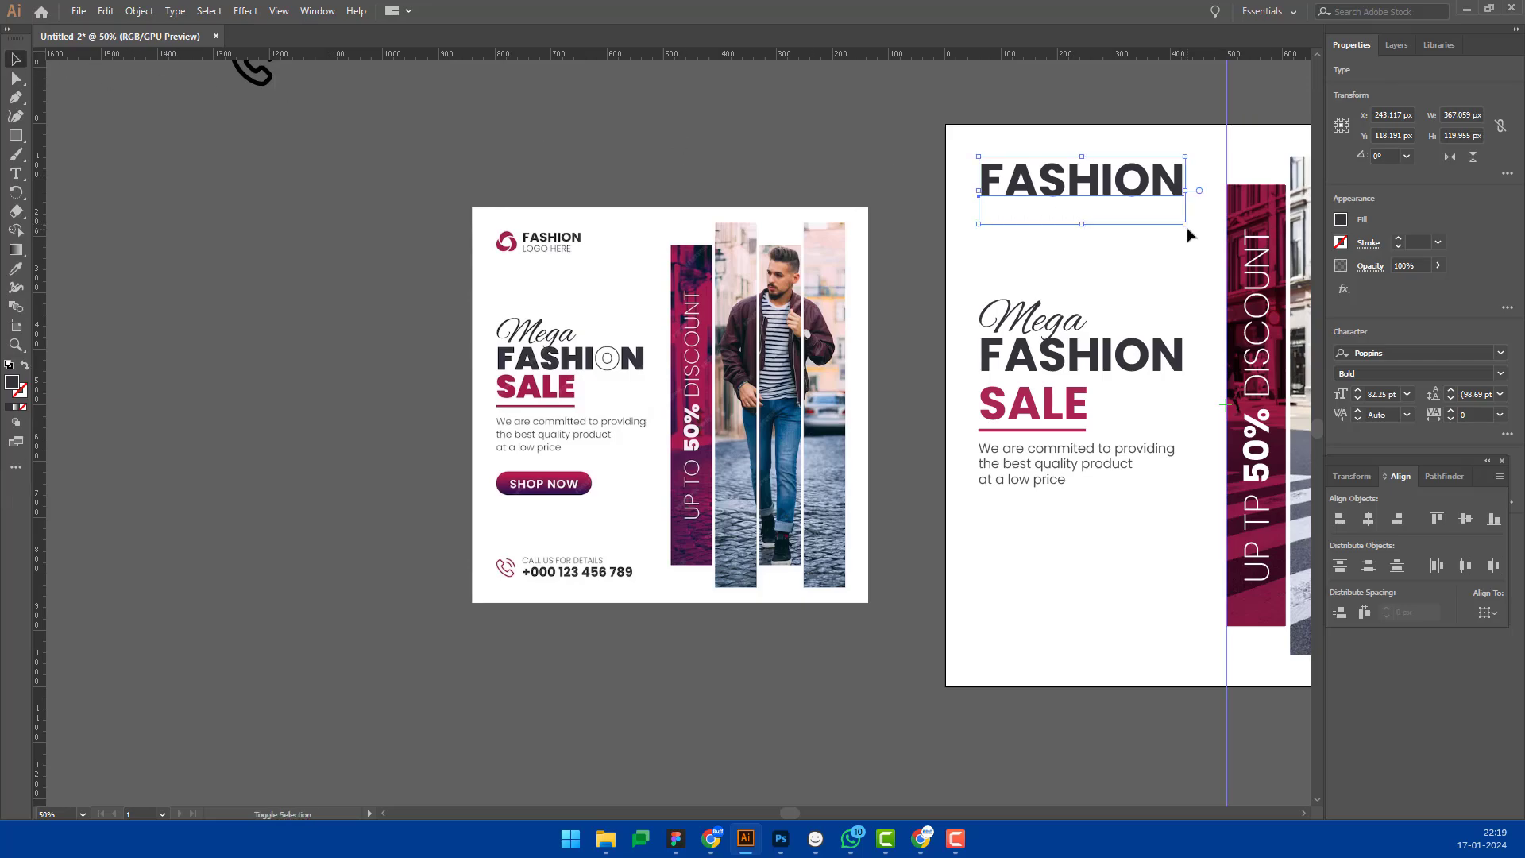
Step: Shrink the top FASHION to 34.5 pt and duplicate it below as a Light 24 pt LOGO line
left_click_drag(1187, 229, 1027, 187)
key("t")
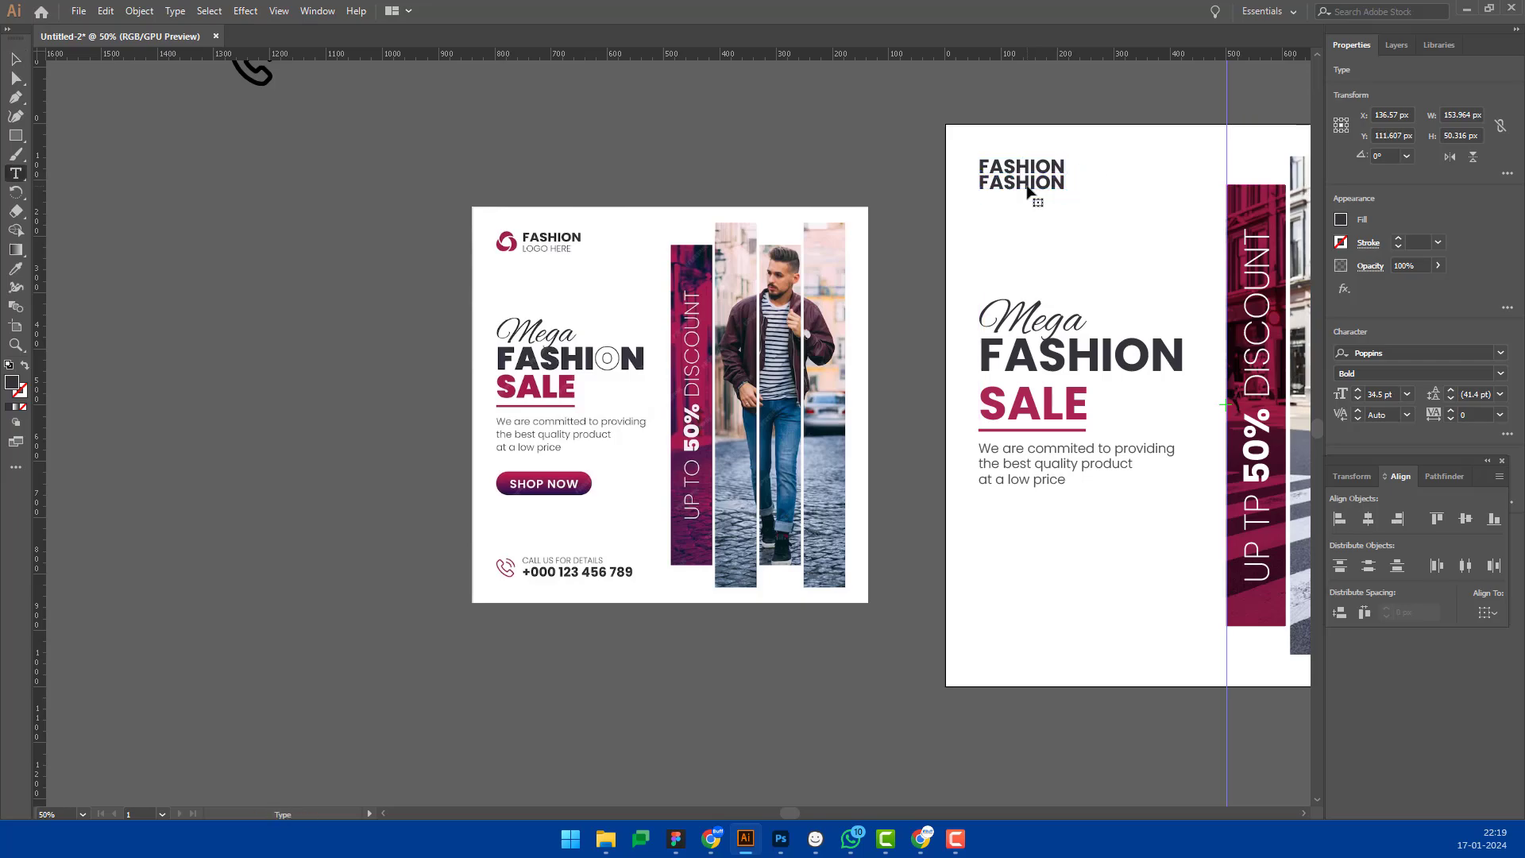
double_click(1028, 187)
type("l")
type("OGO")
key("Escape")
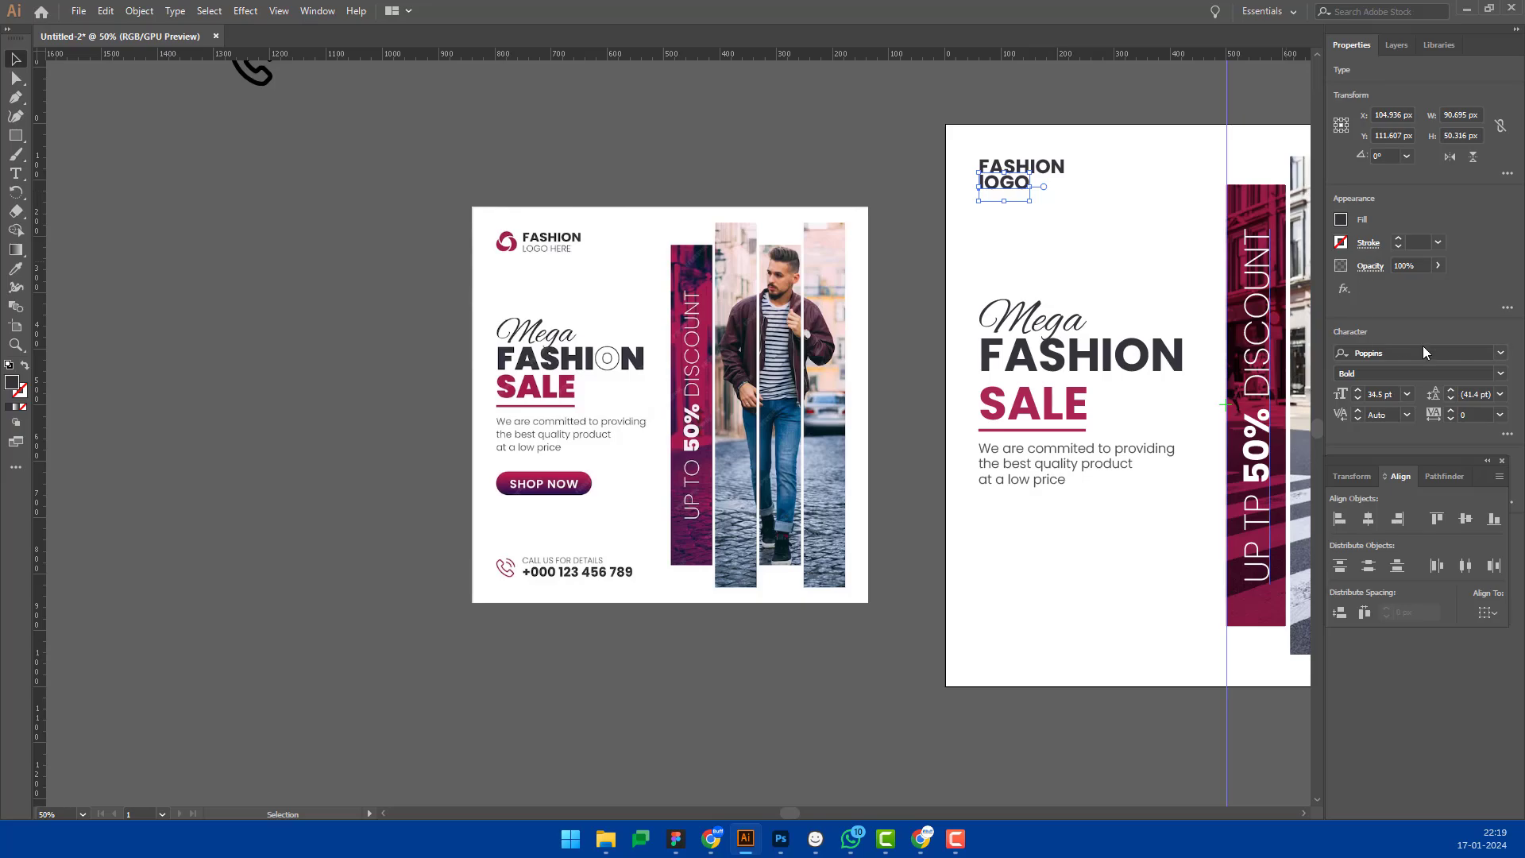
left_click(1501, 375)
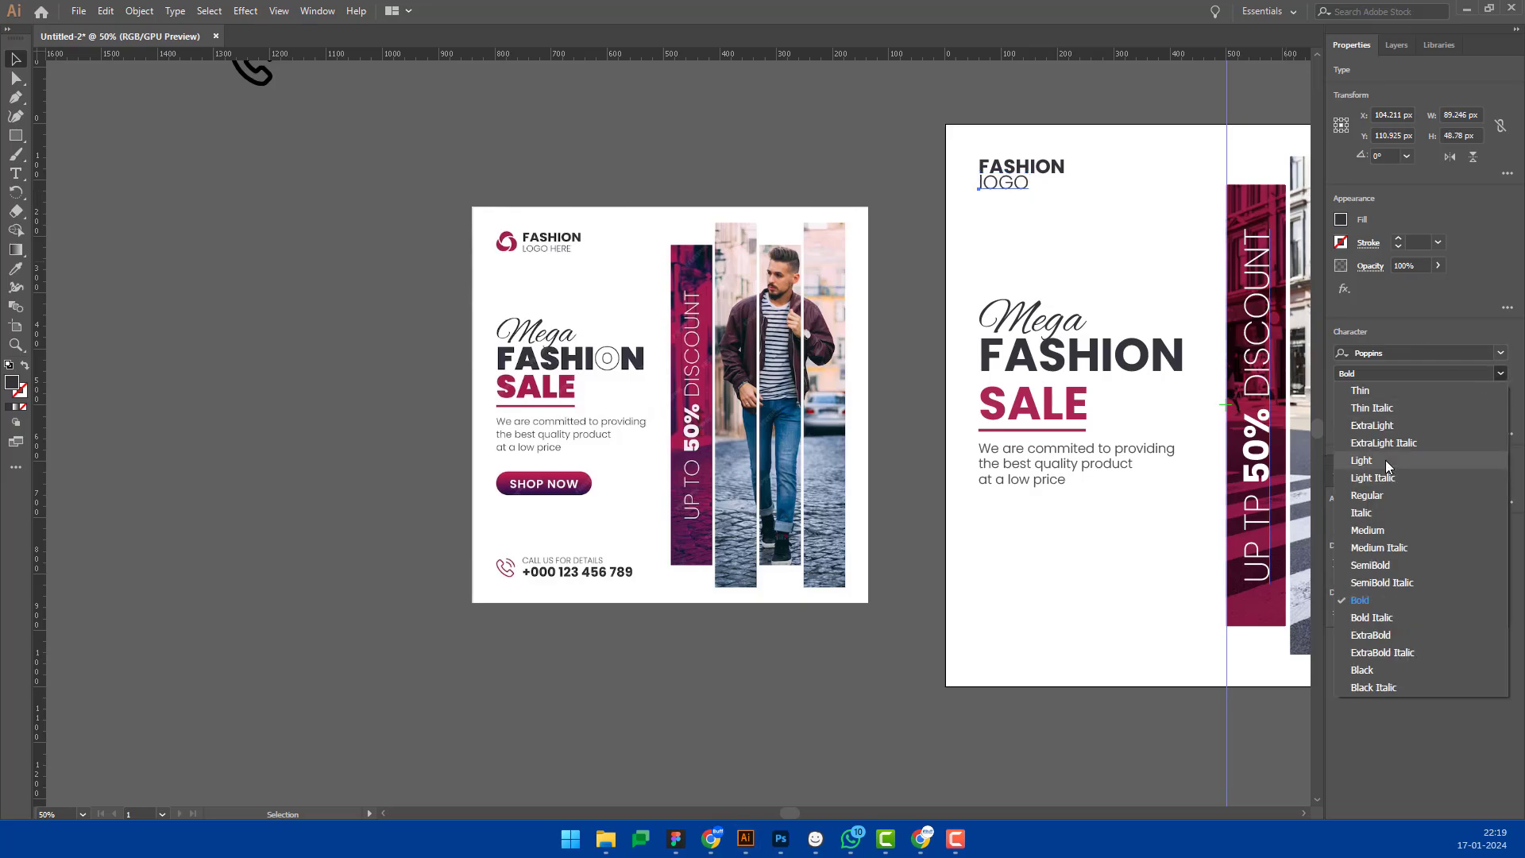
left_click(1385, 460)
left_click(1407, 394)
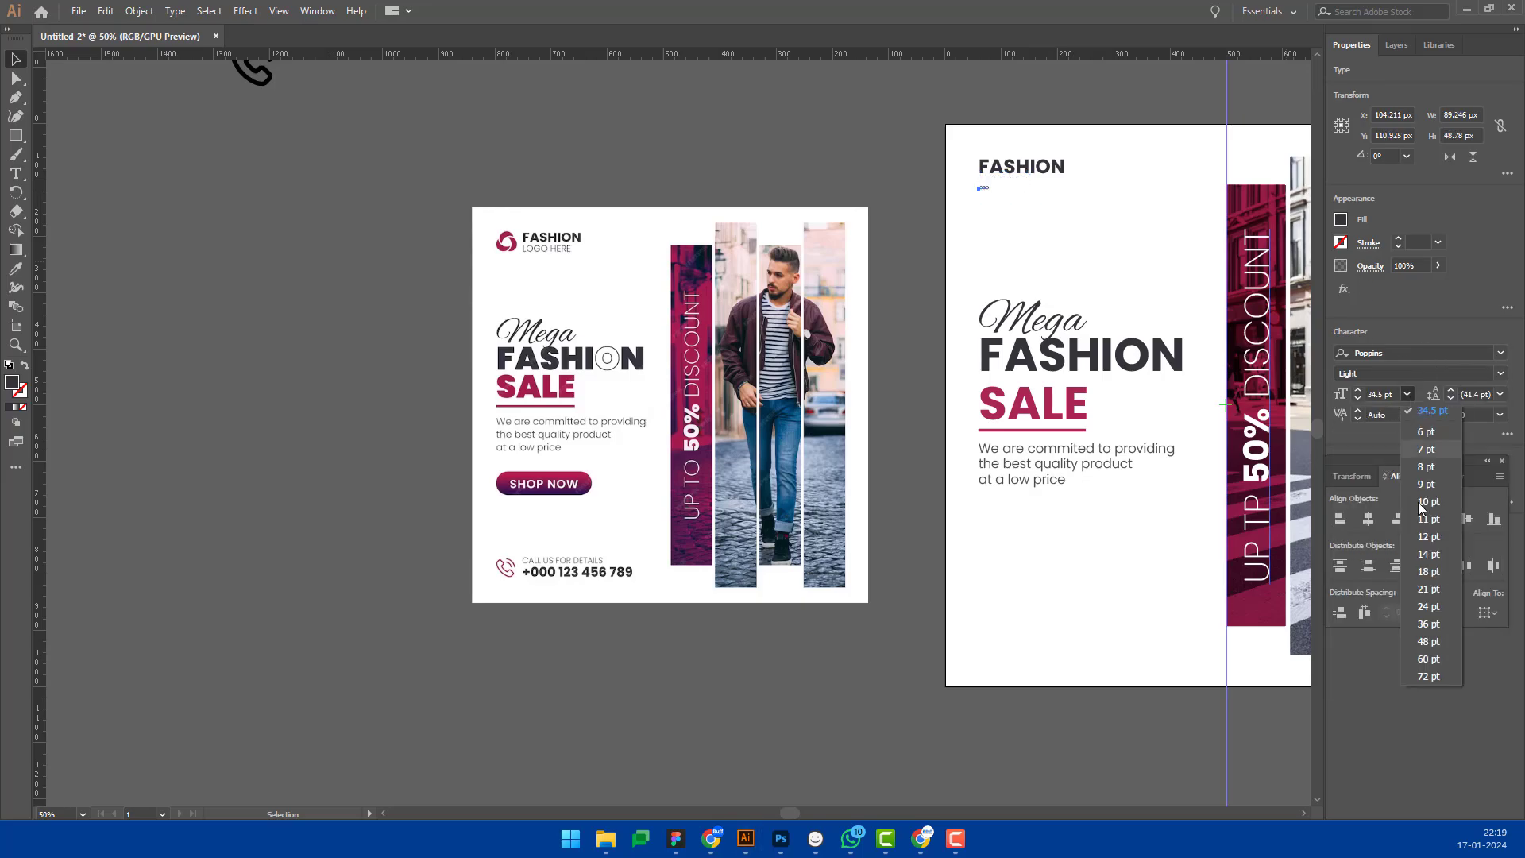
left_click(1428, 607)
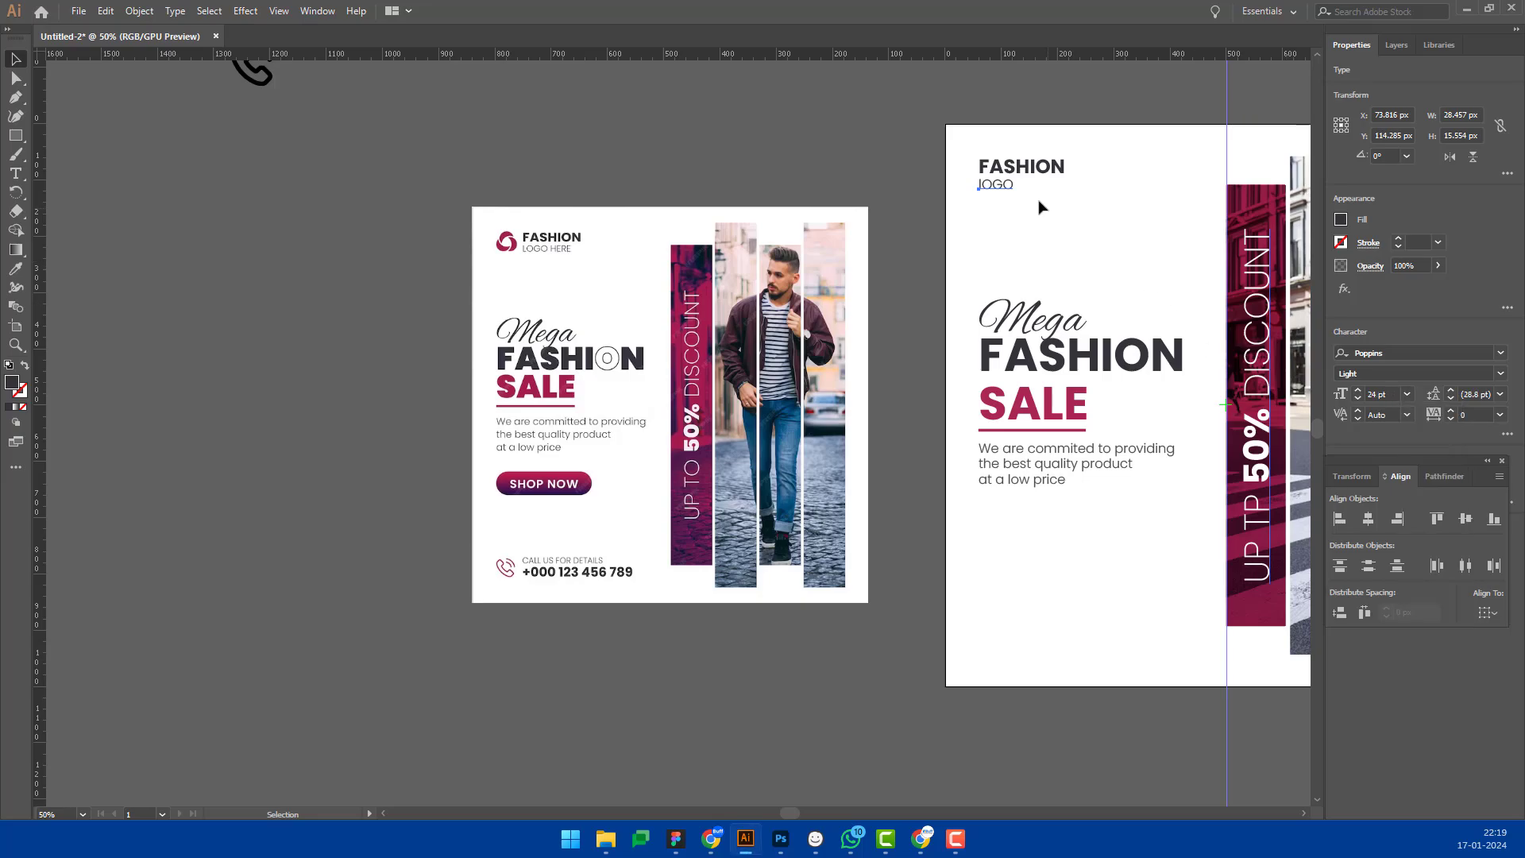
Step: Change the subtitle to BRAND LOGO at 22 pt and nudge it up under FASHION
double_click(999, 188)
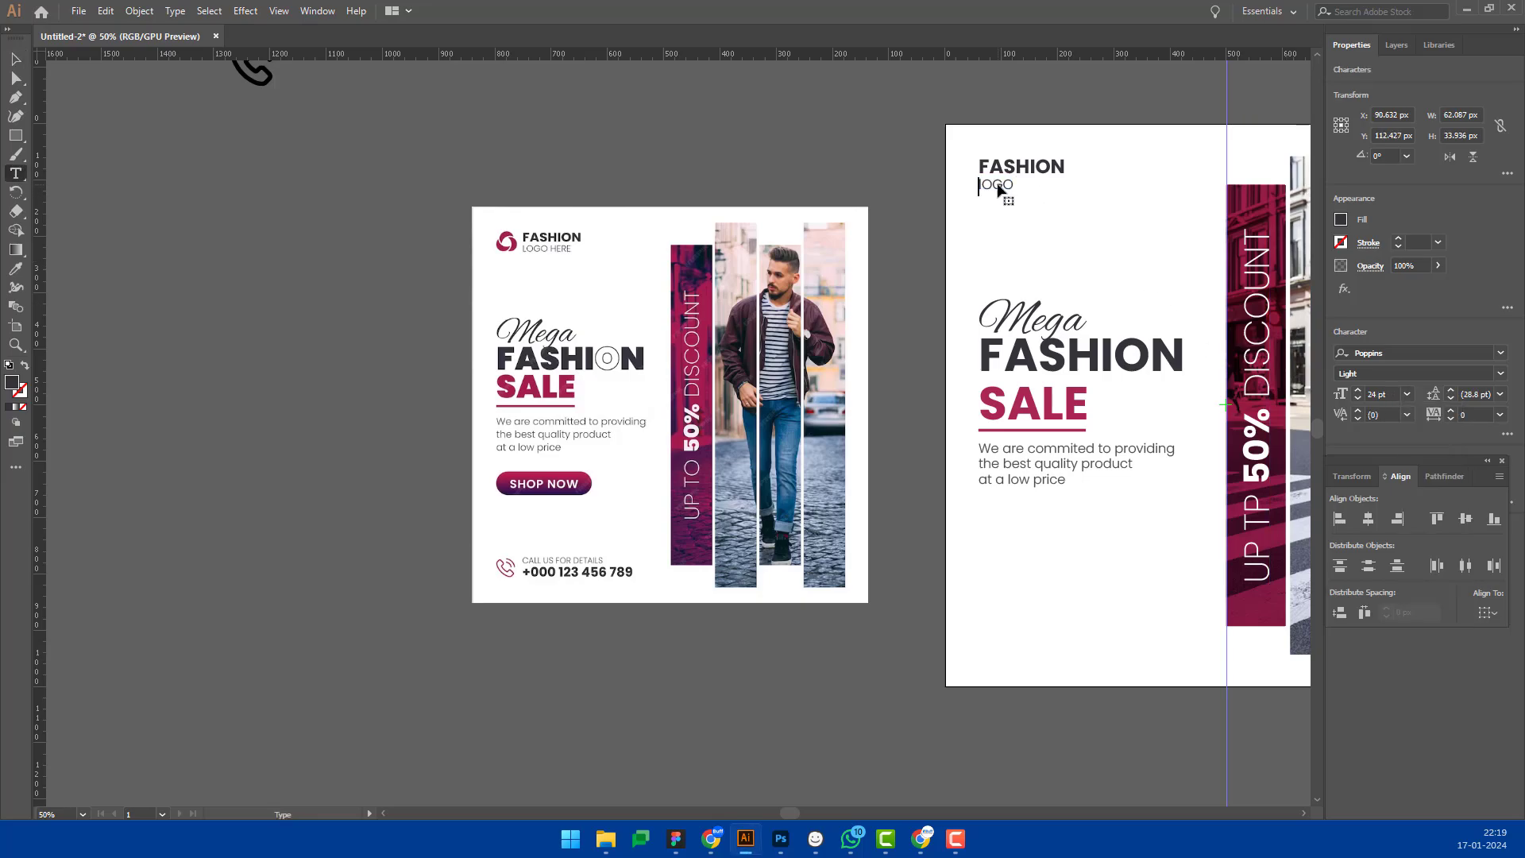
type("BRAND")
key("Escape")
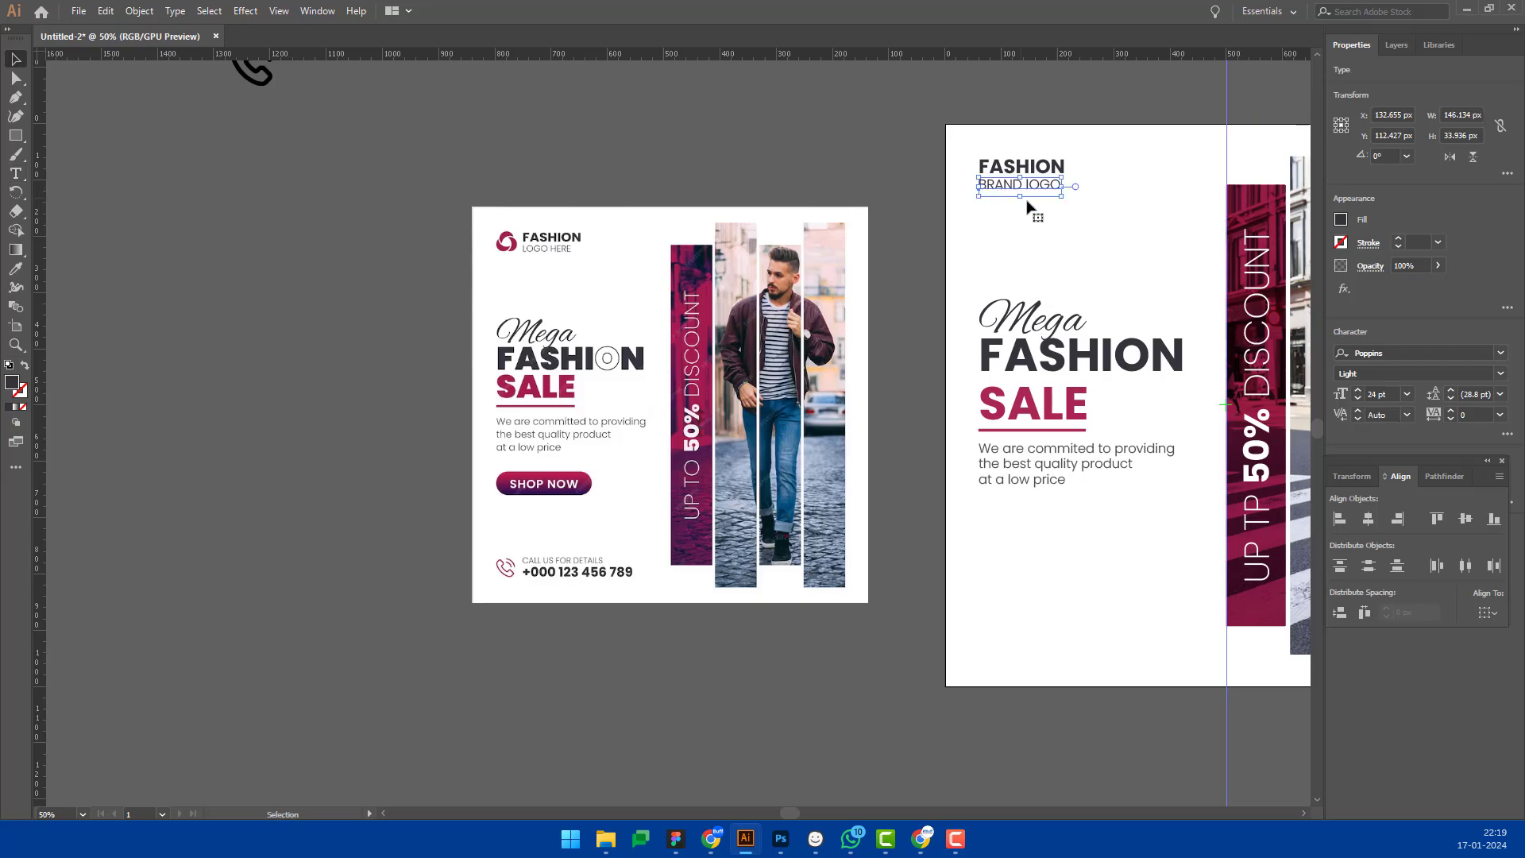
left_click(1385, 394)
type("22")
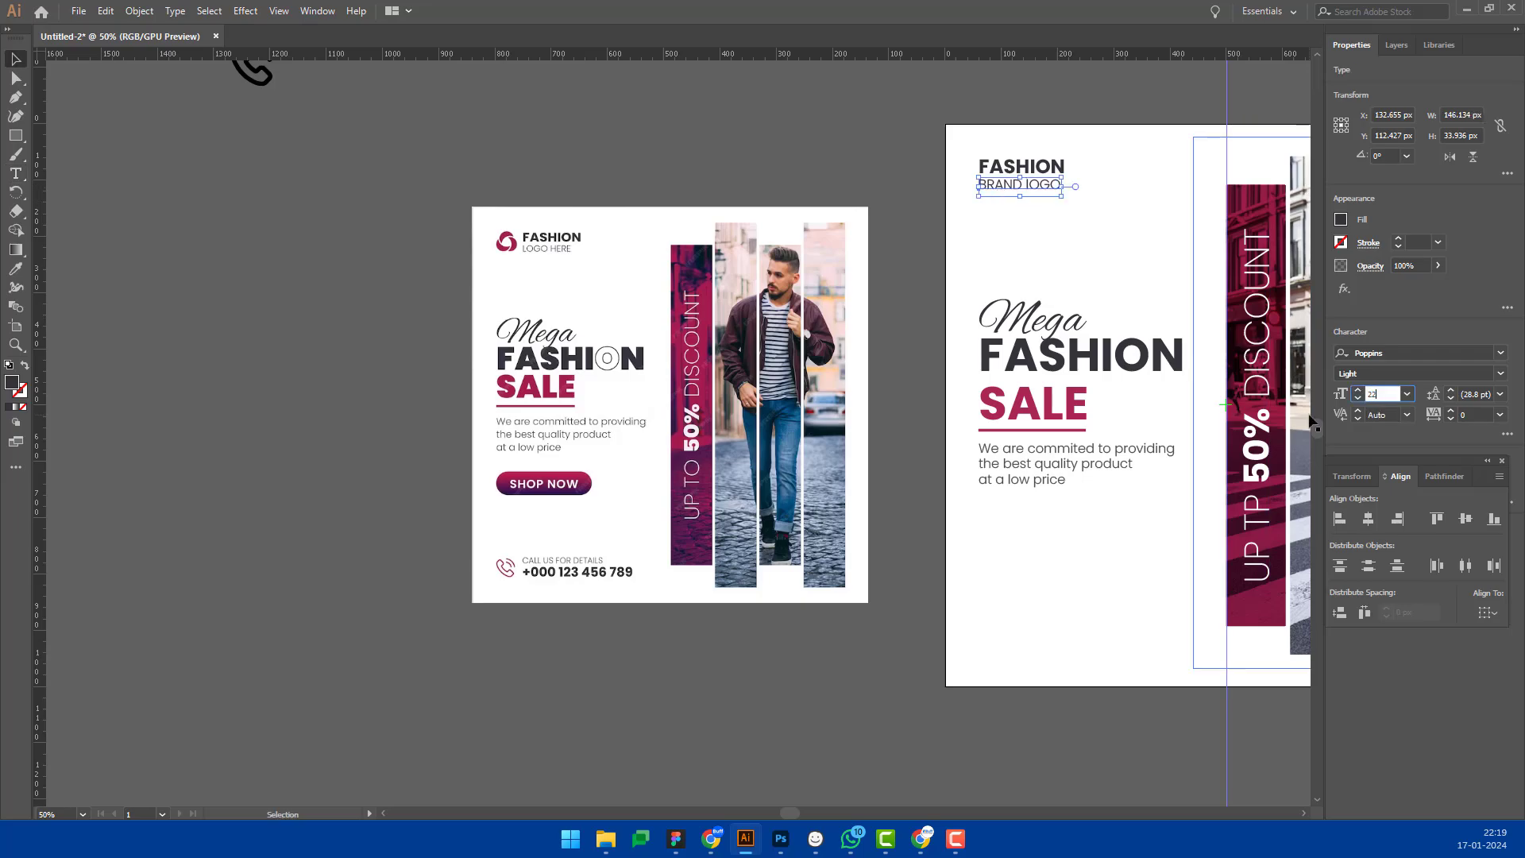
key("Return")
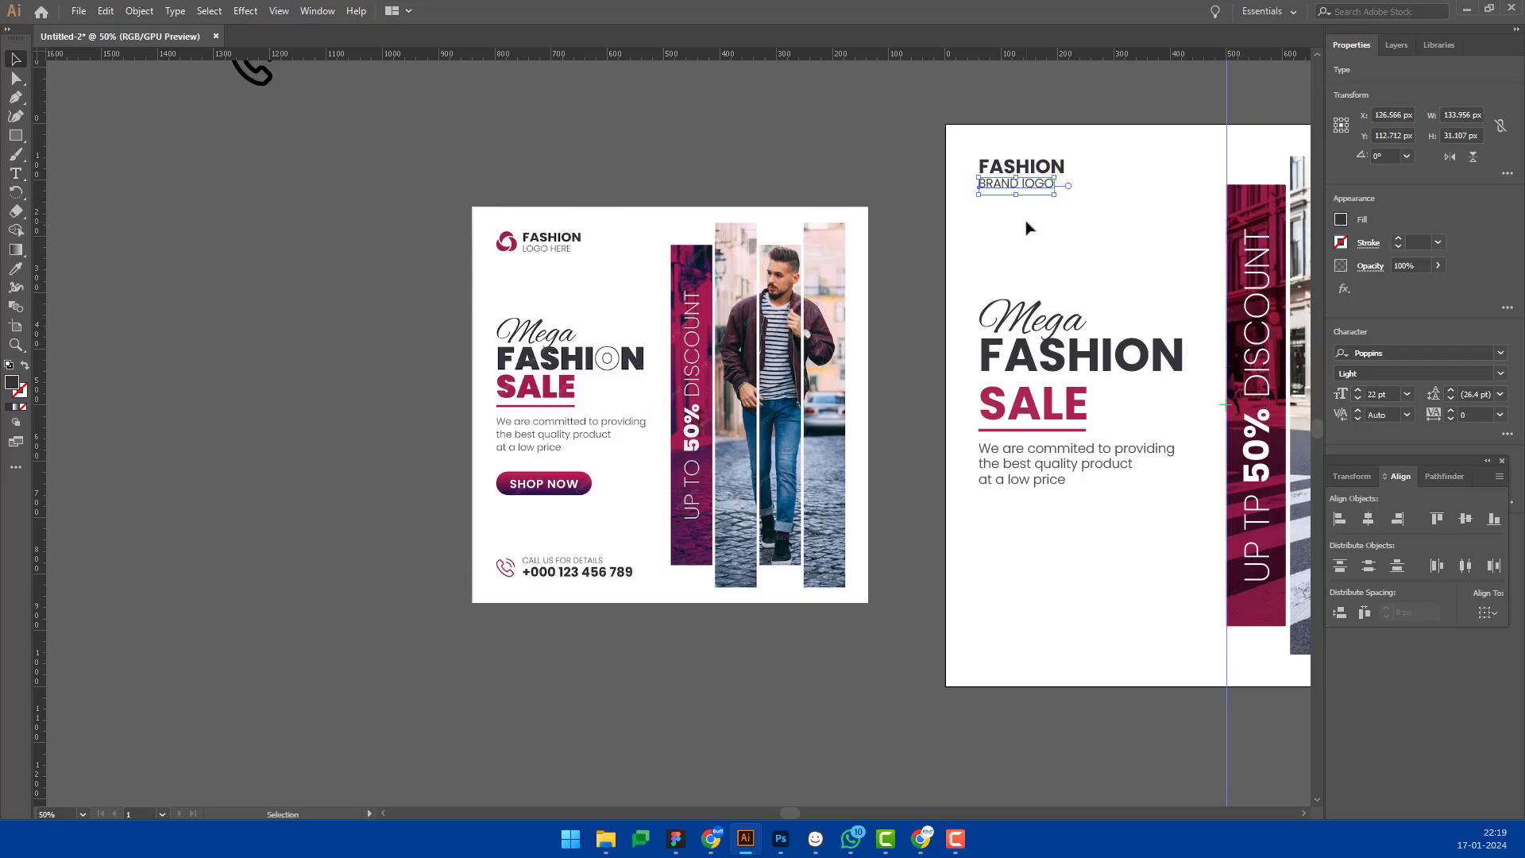
key("Up")
key("Up")
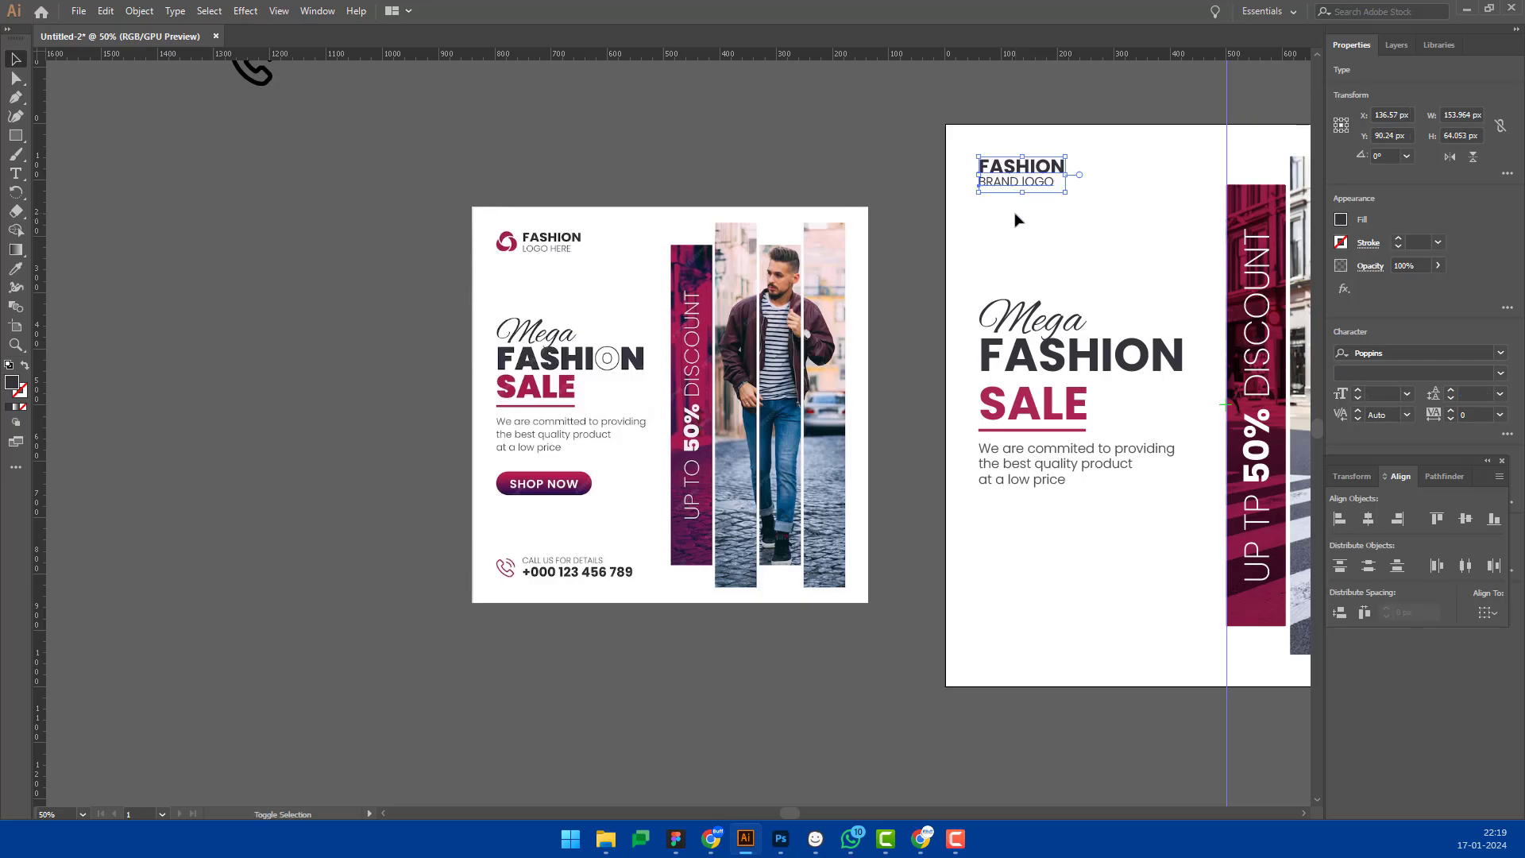
left_click(1042, 216)
left_click_drag(1076, 328, 985, 236)
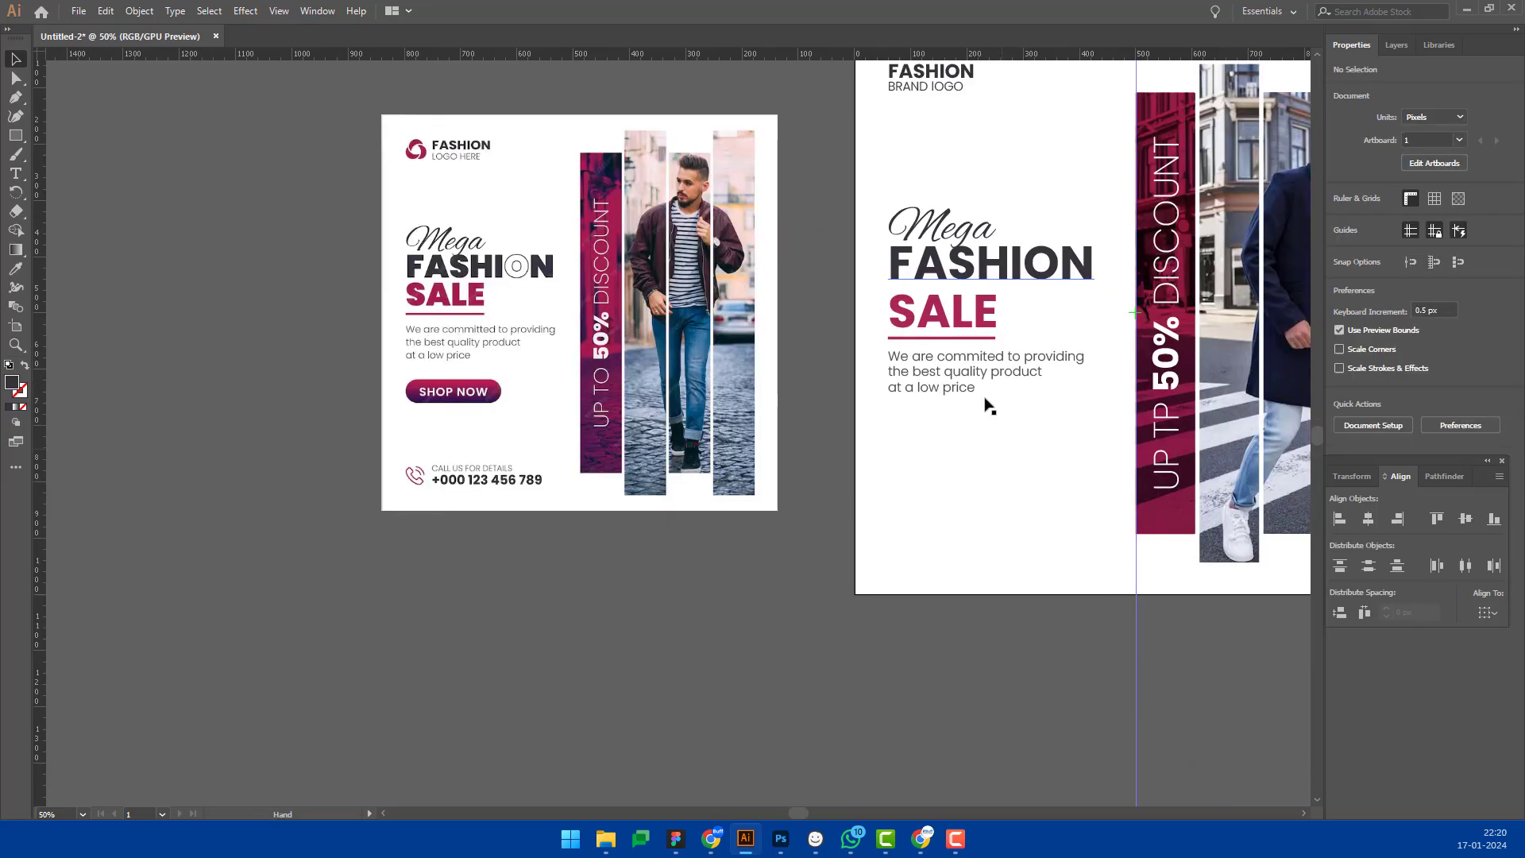
Step: Duplicate SALE down to the artboard bottom and retype it as a sample phone number
left_click(985, 327)
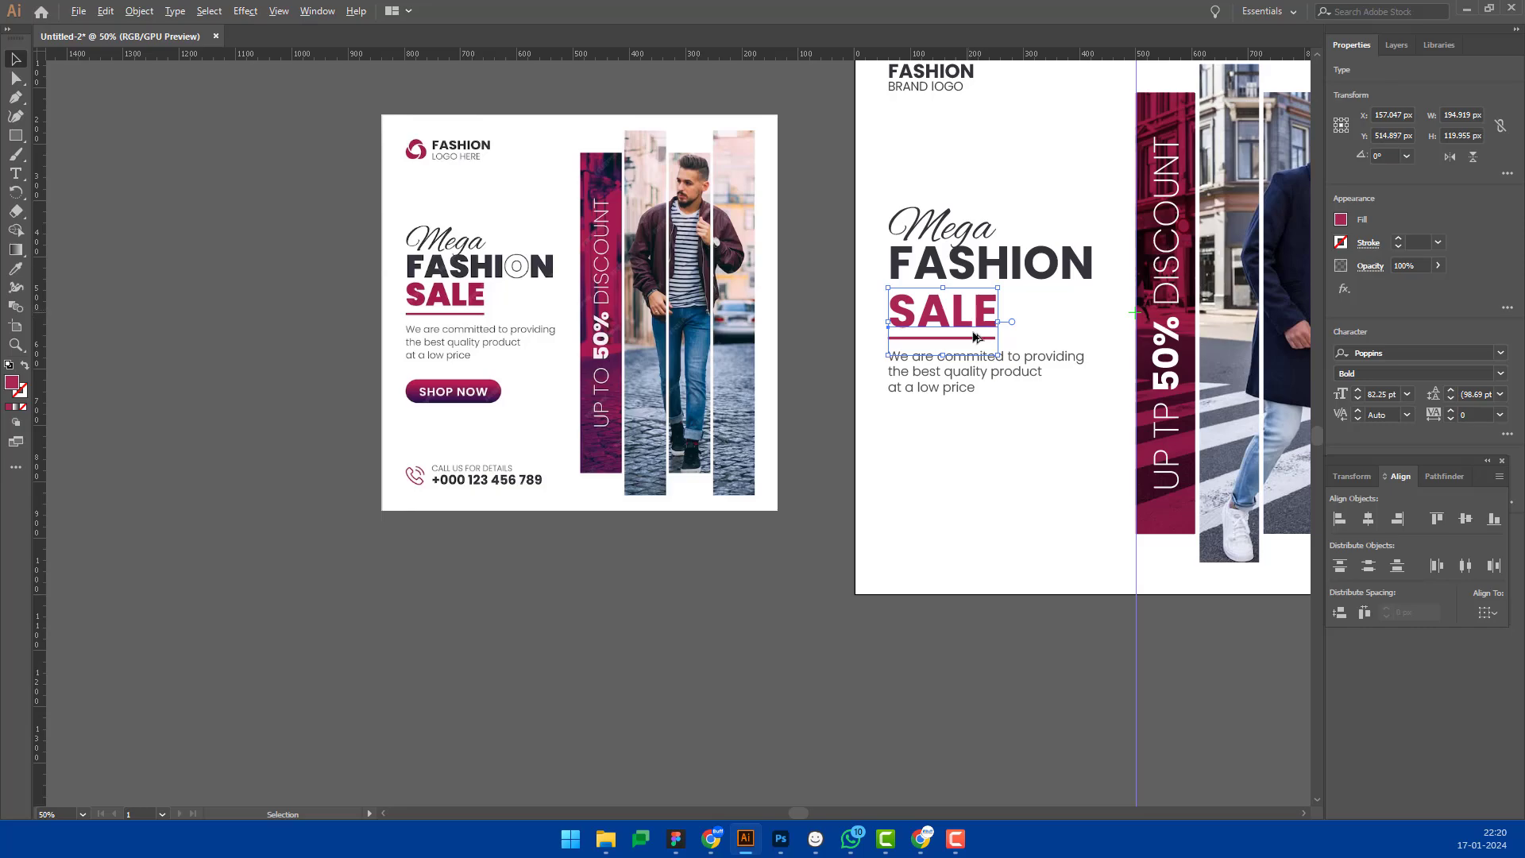
left_click_drag(976, 337, 1007, 580)
double_click(1002, 562)
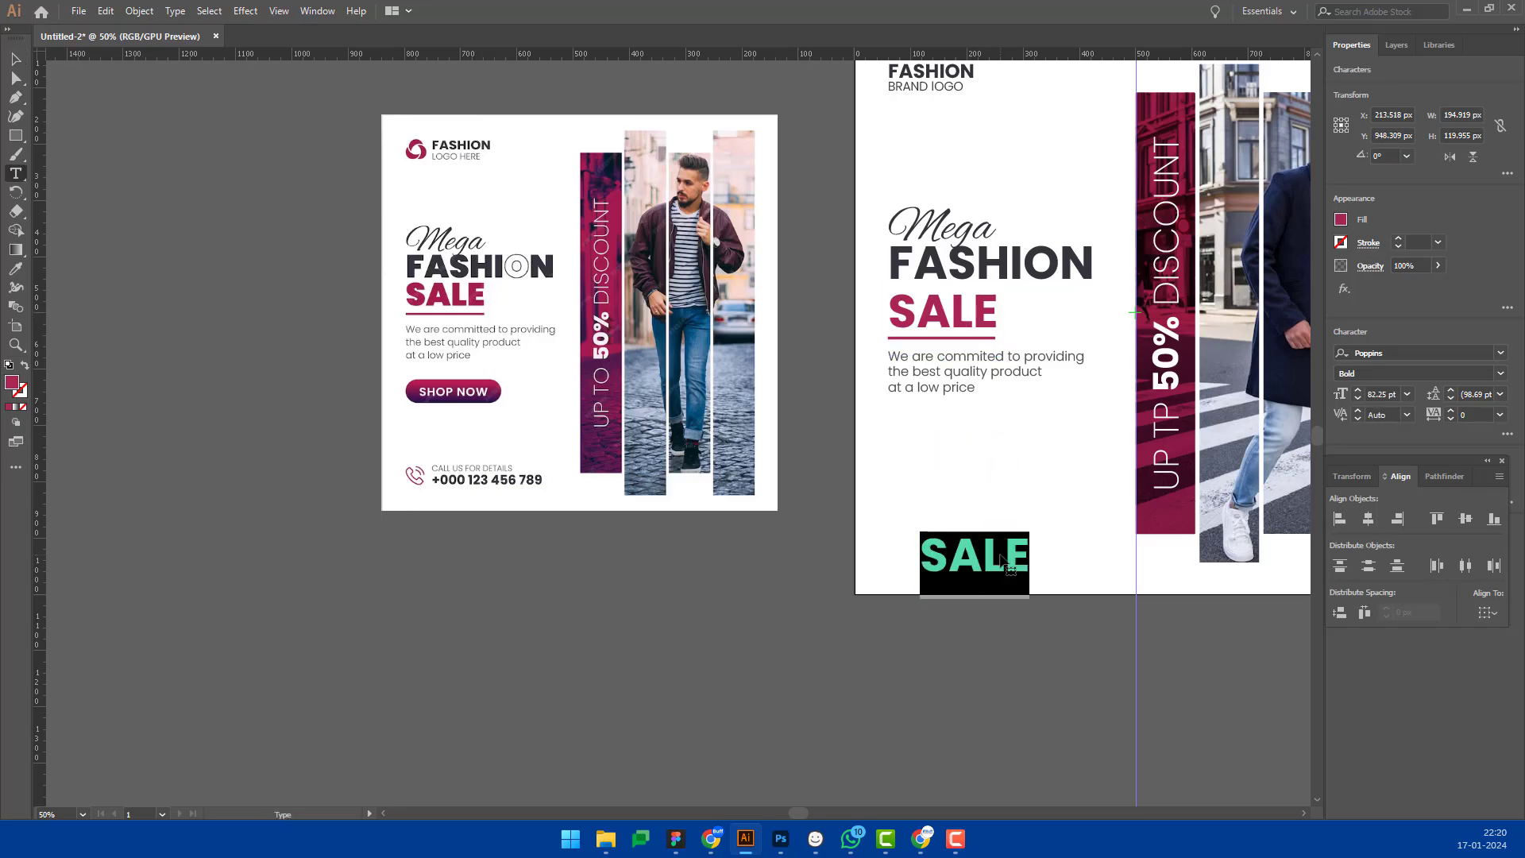
type("+95632 698")
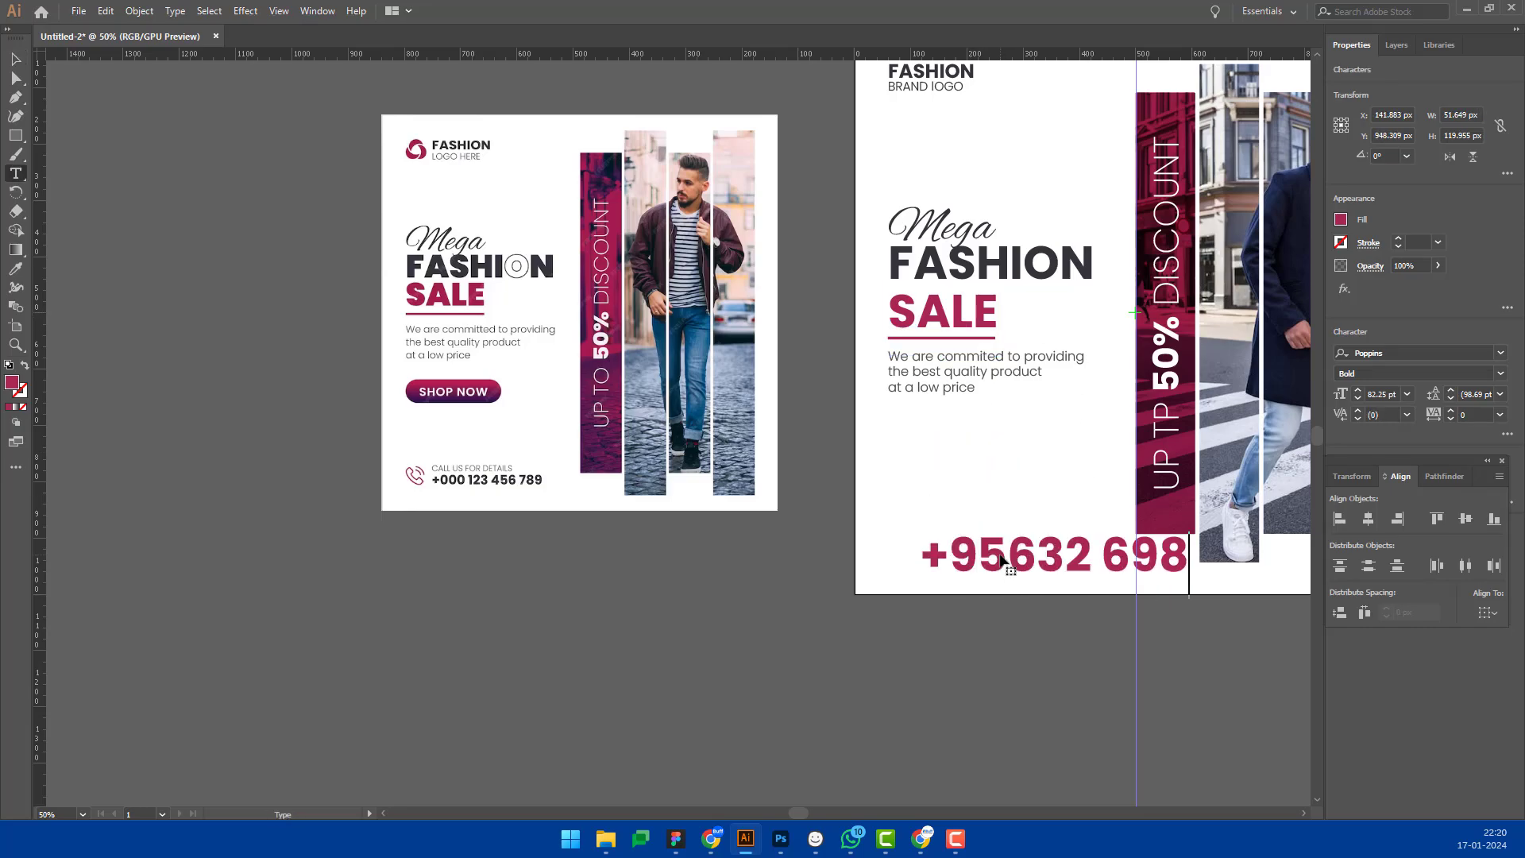
type("566")
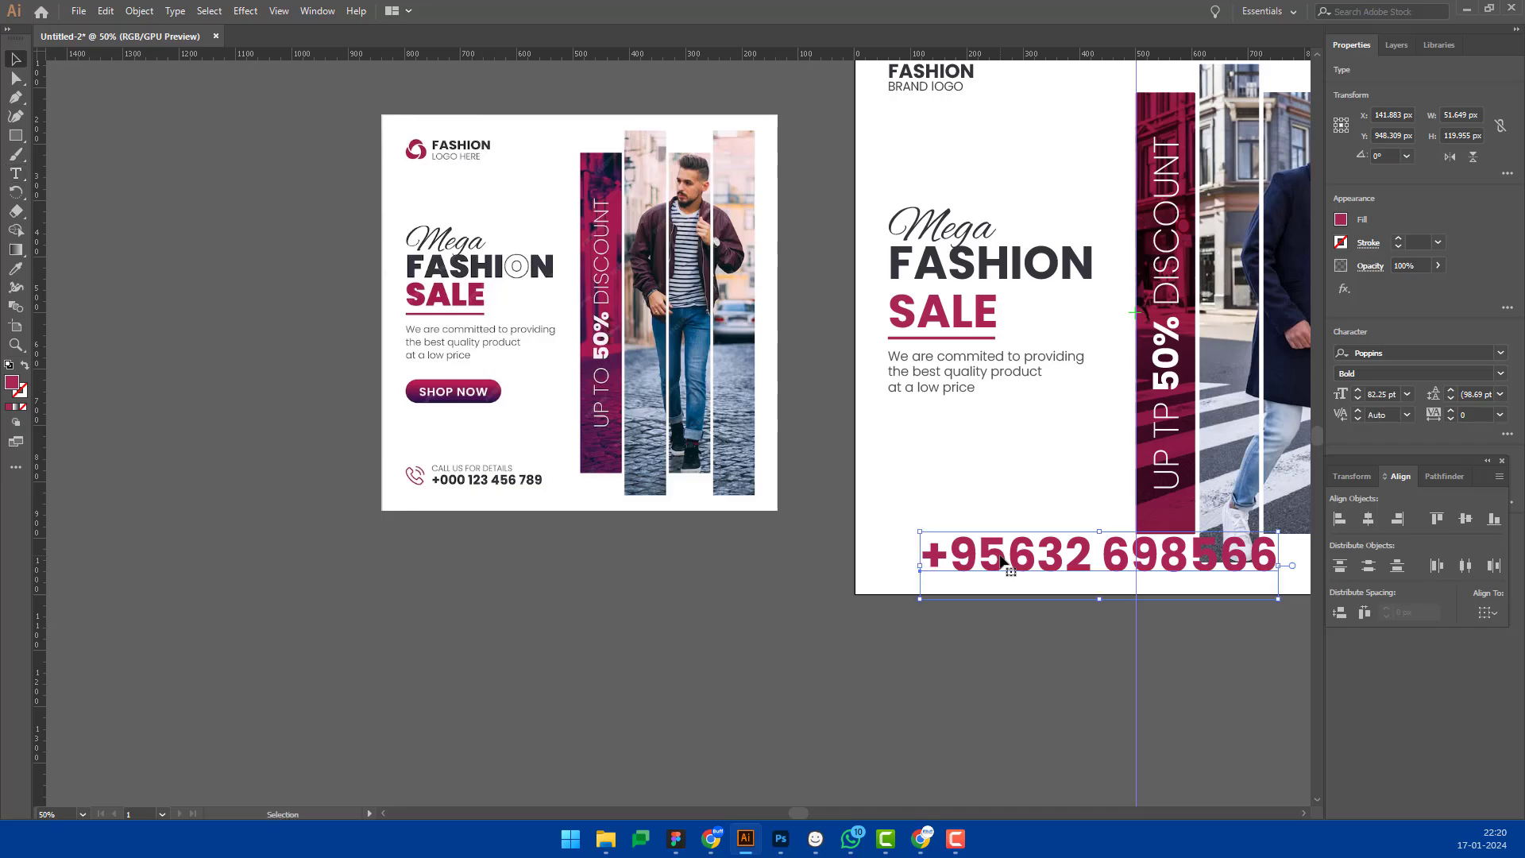
key("Escape")
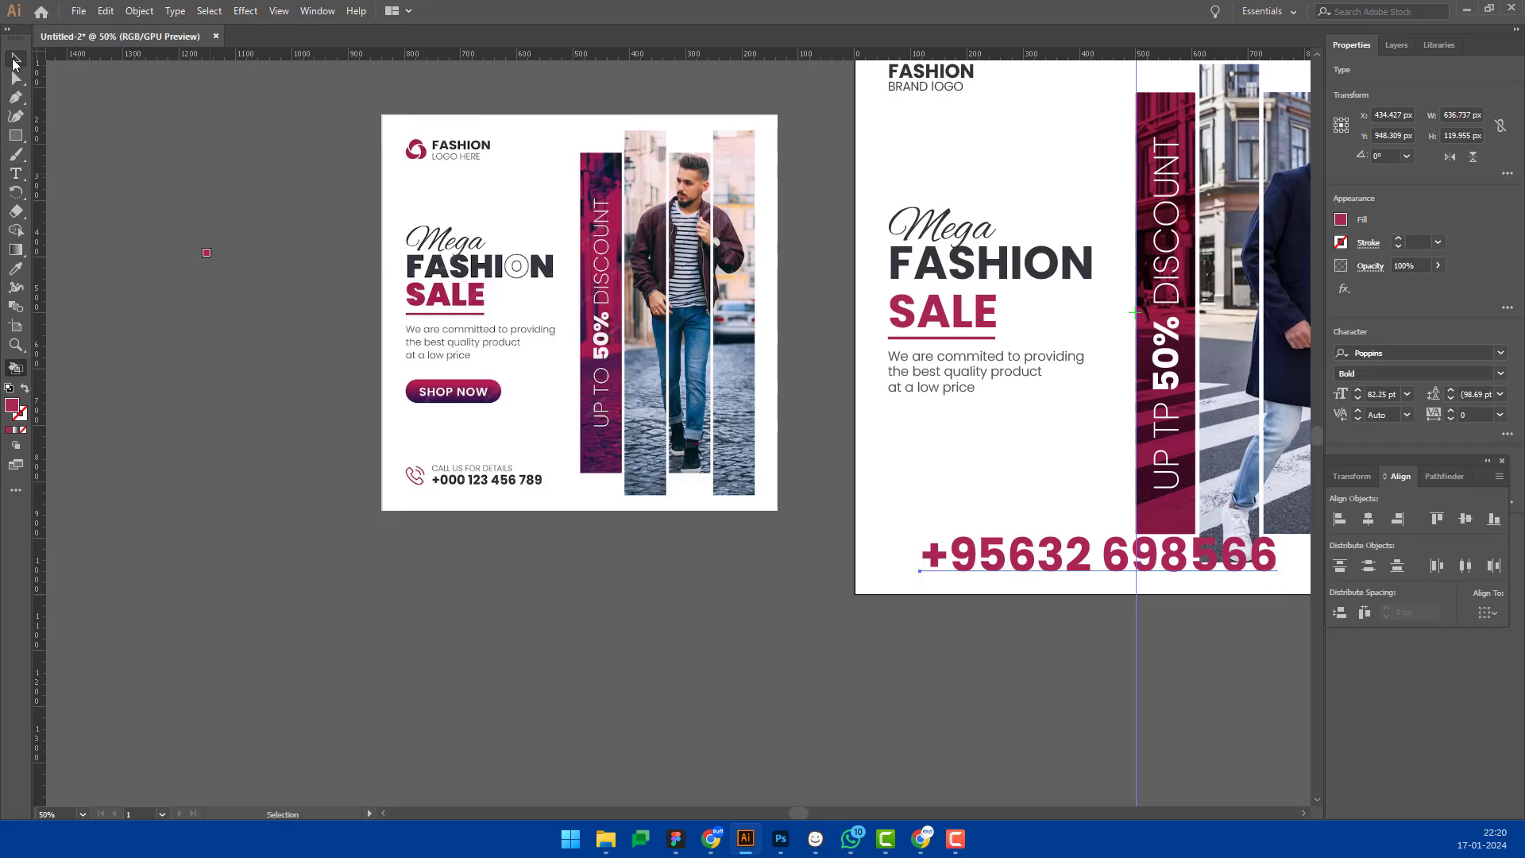
Step: Scale the phone number down, lower it slightly and give it the dark heading colour
left_click(15, 59)
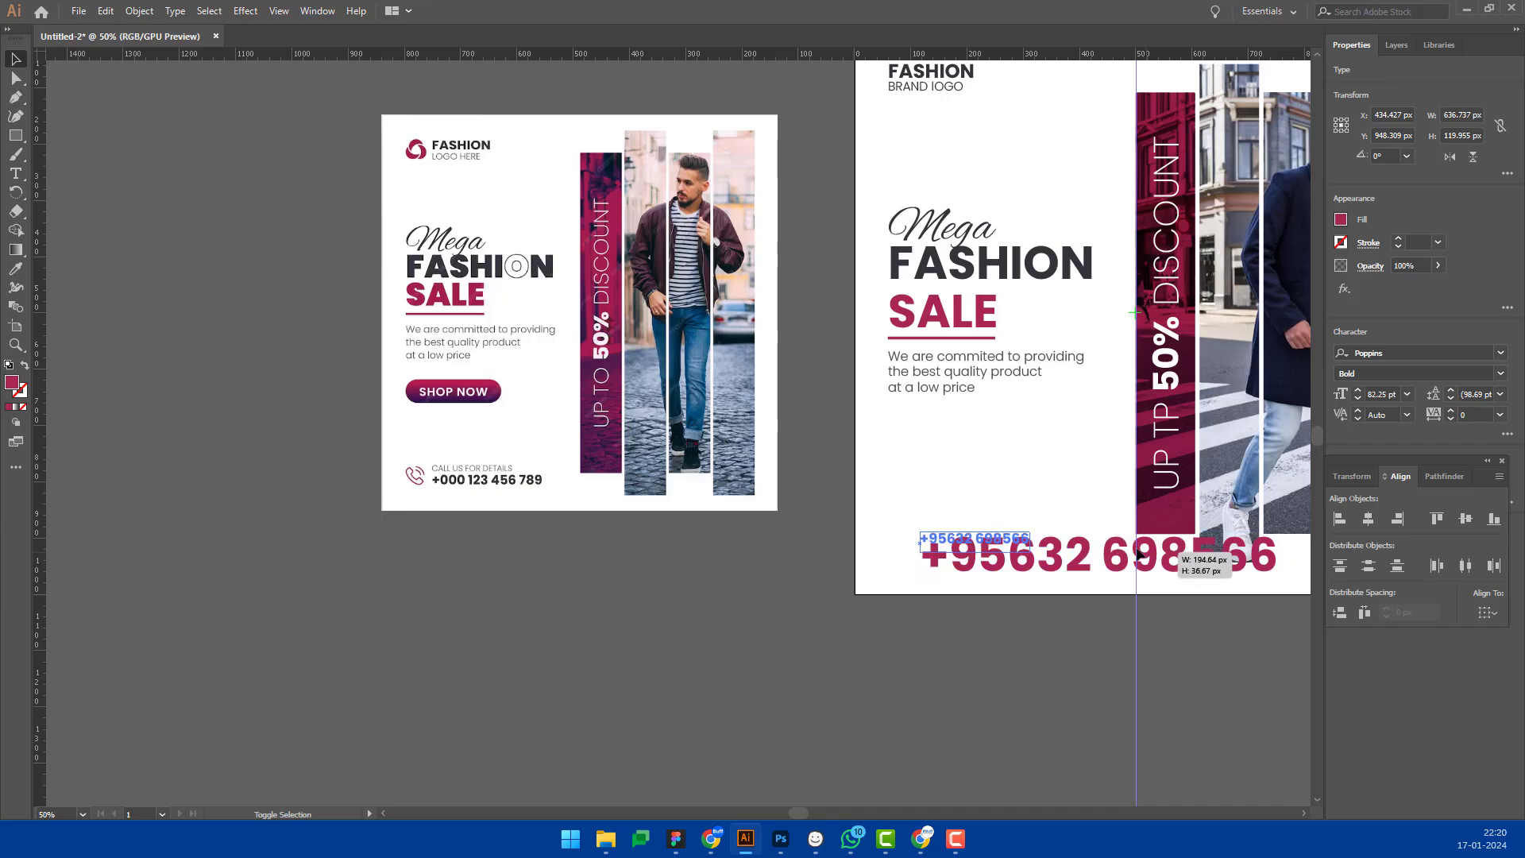
left_click_drag(1278, 598, 1009, 561)
key("i")
left_click(1051, 271)
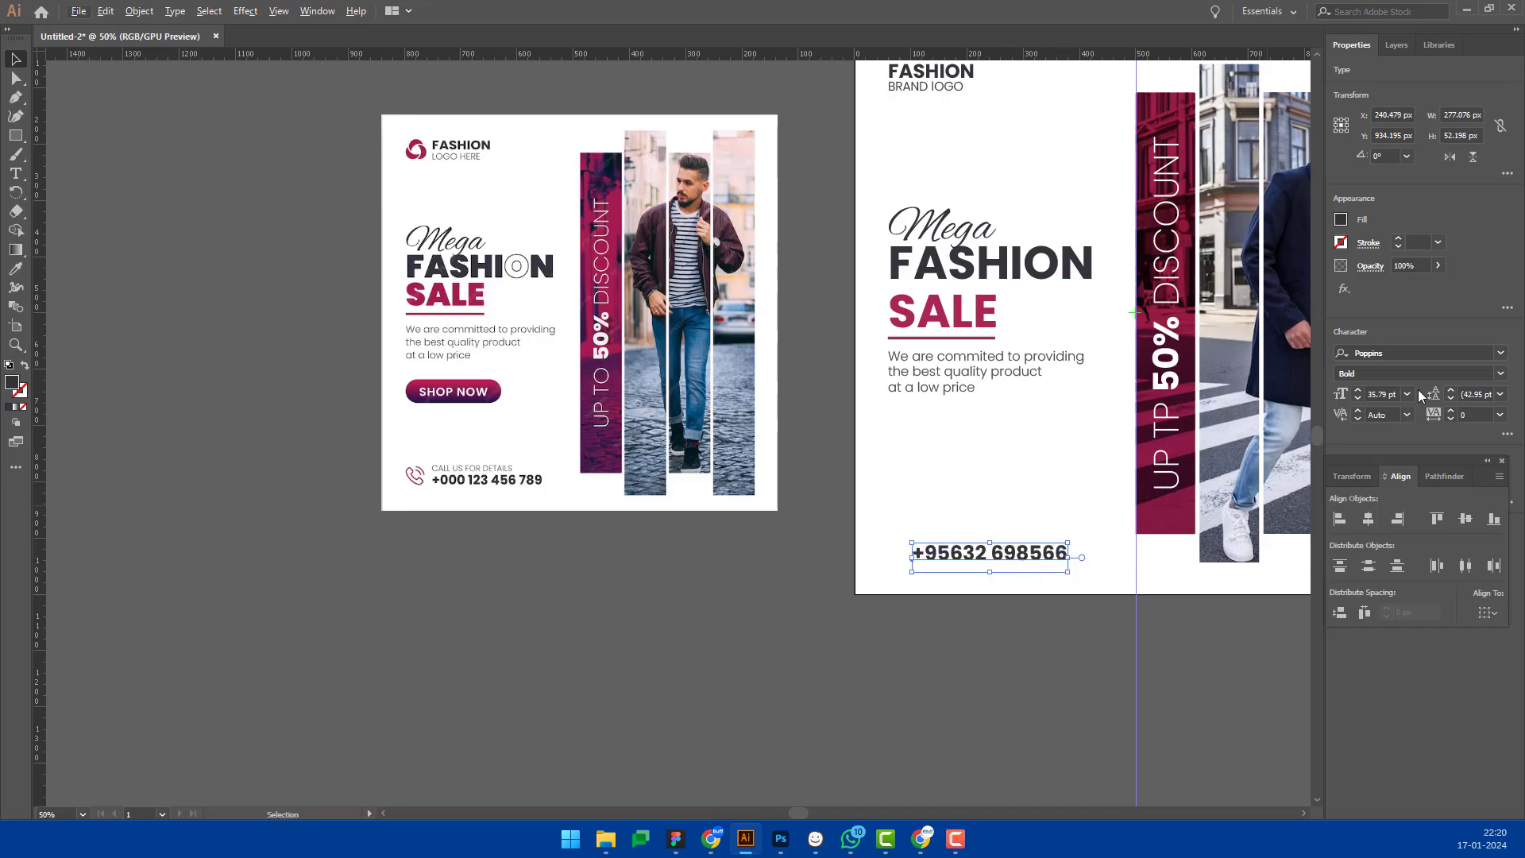
double_click(1381, 394)
Step: Size the phone number at 30 pt and duplicate it above as CALL US FOR DETAILS
type("30")
key("Return")
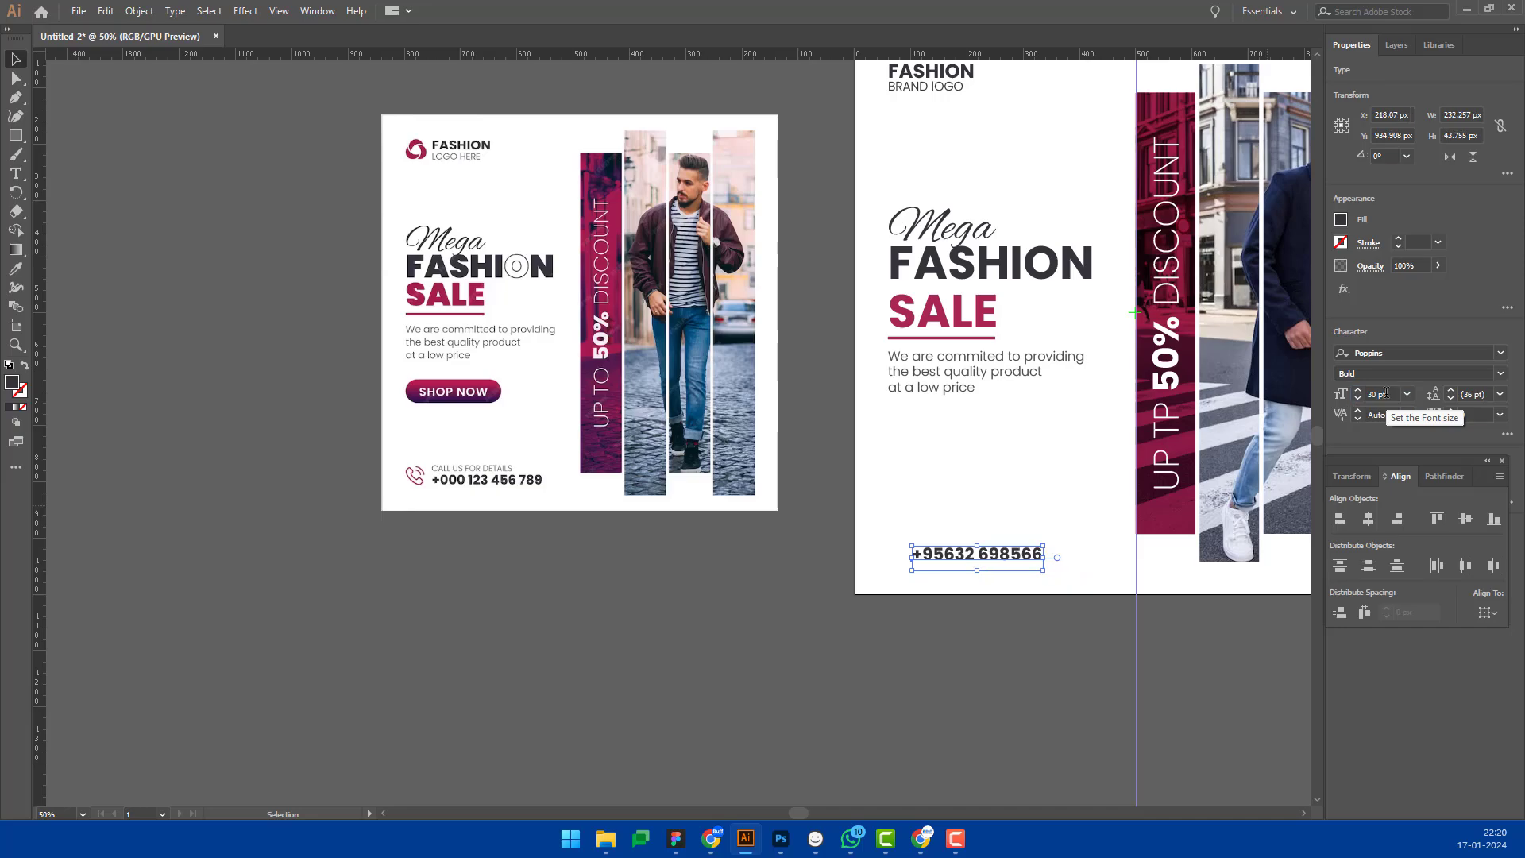
left_click_drag(973, 554, 973, 527)
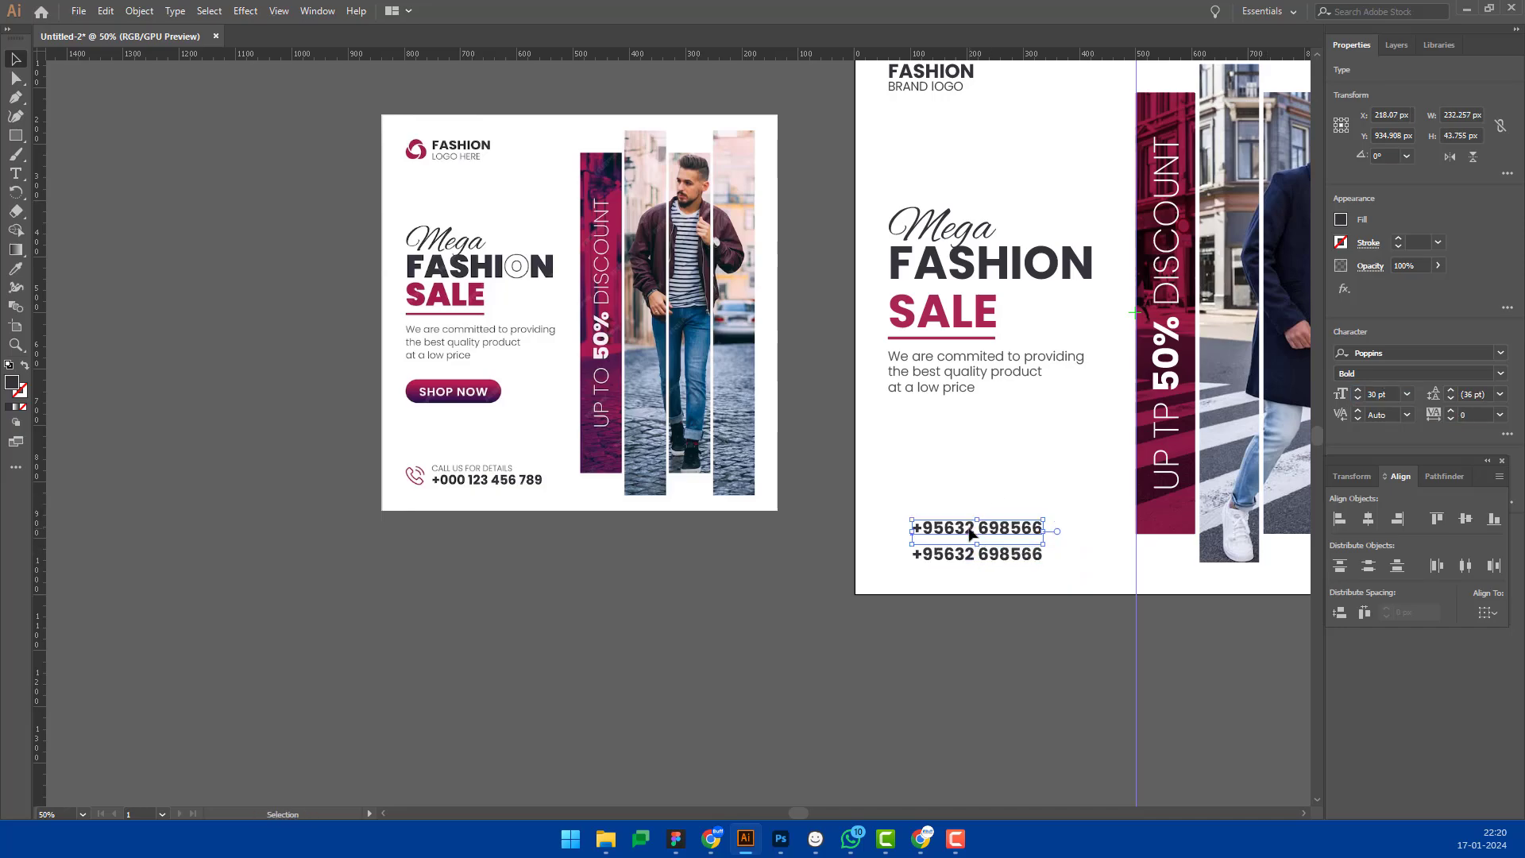
key("t")
left_click(969, 531)
key("ctrl+a")
type("C")
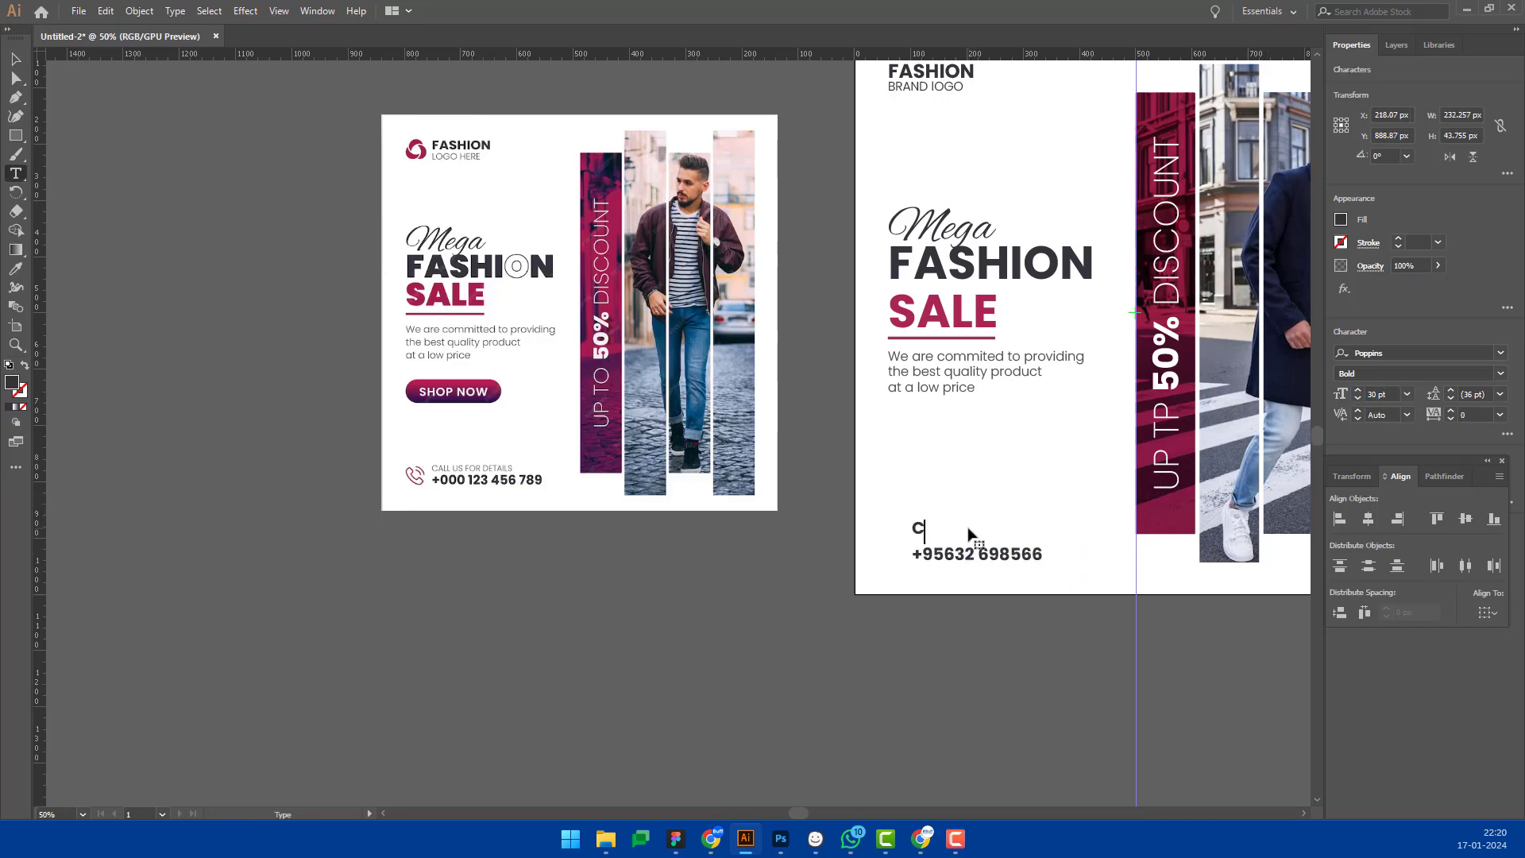
type("ALL US FOR DETAILS")
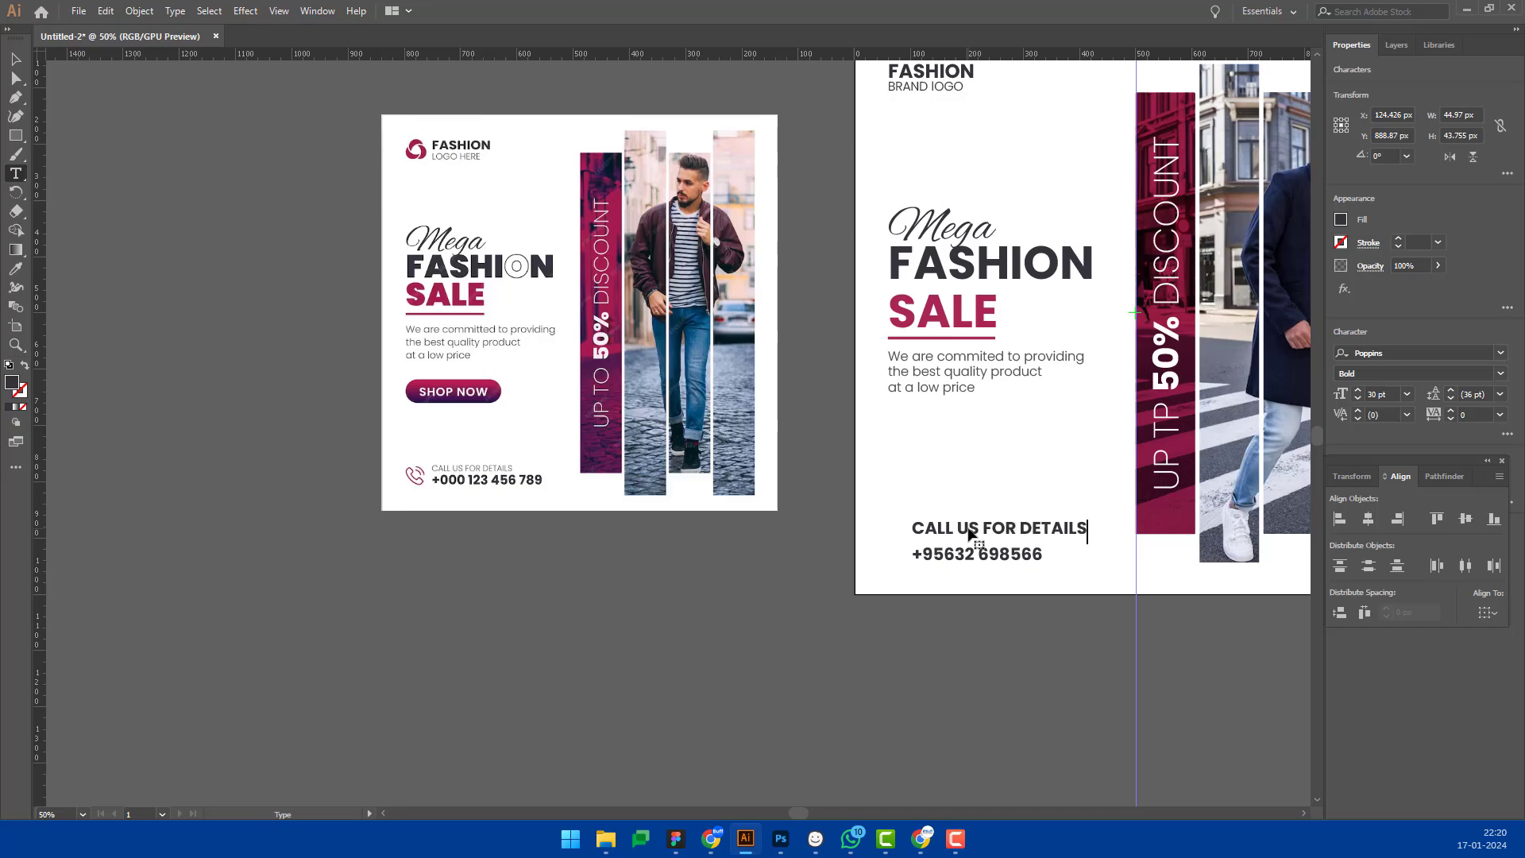
key("Escape")
Step: Set the CALL US FOR DETAILS label to Light weight at 15 pt
left_click(1500, 374)
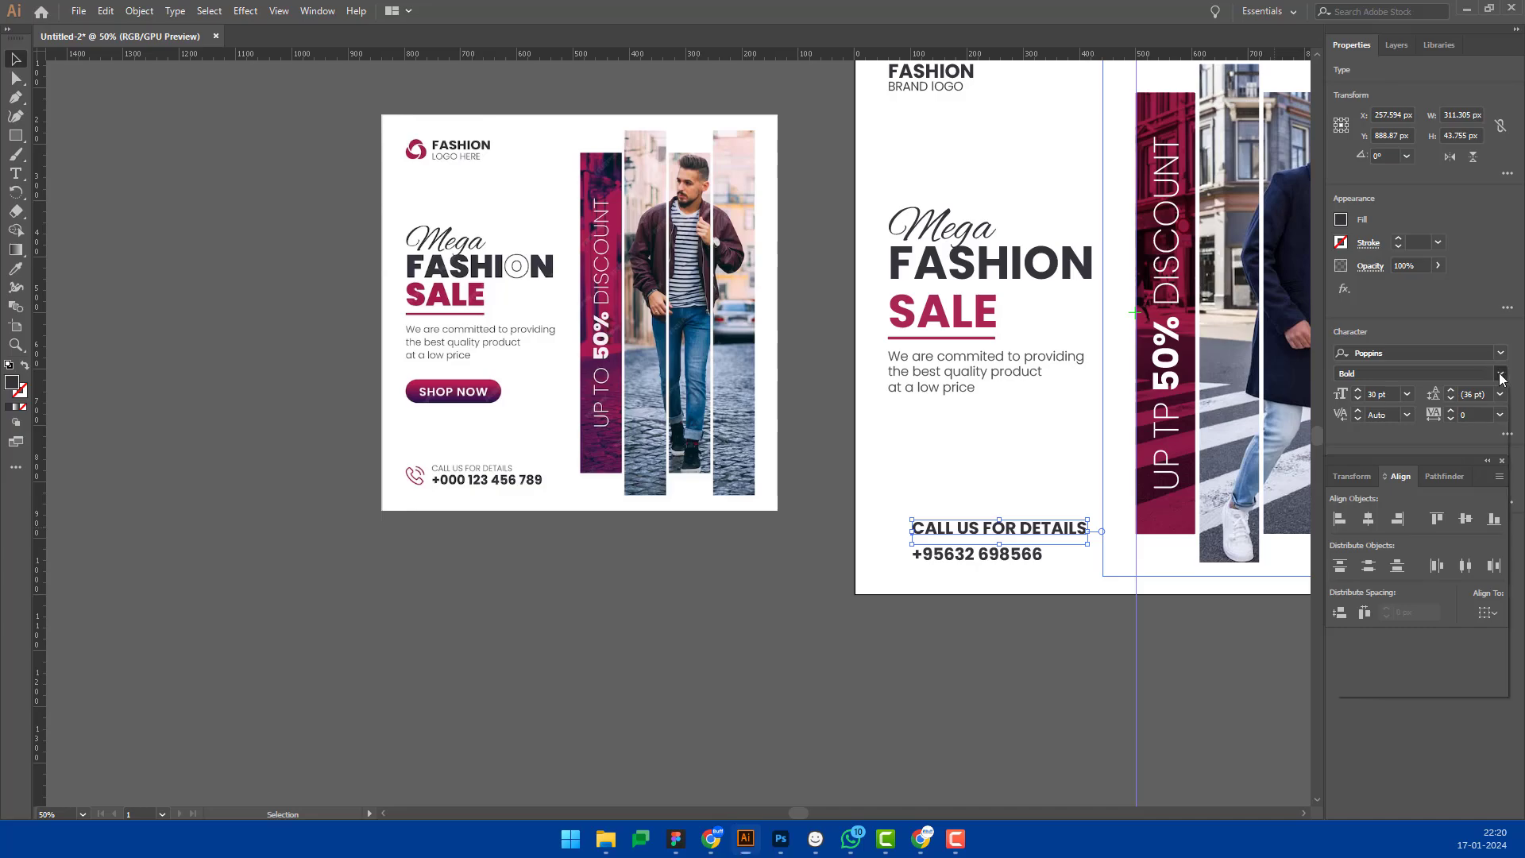
left_click(1413, 461)
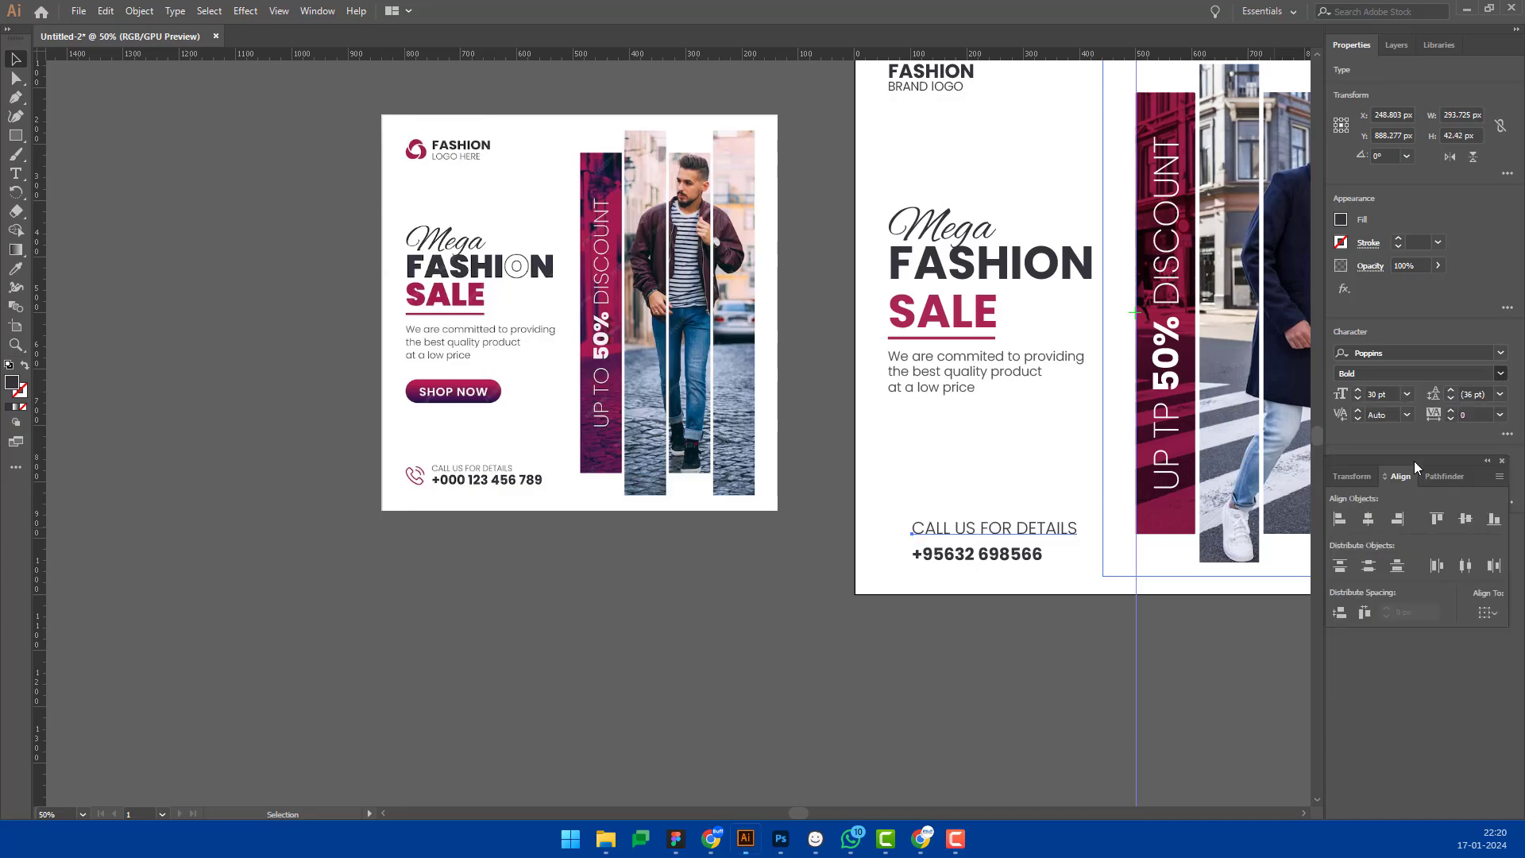
left_click(1380, 394)
type("15")
key("Return")
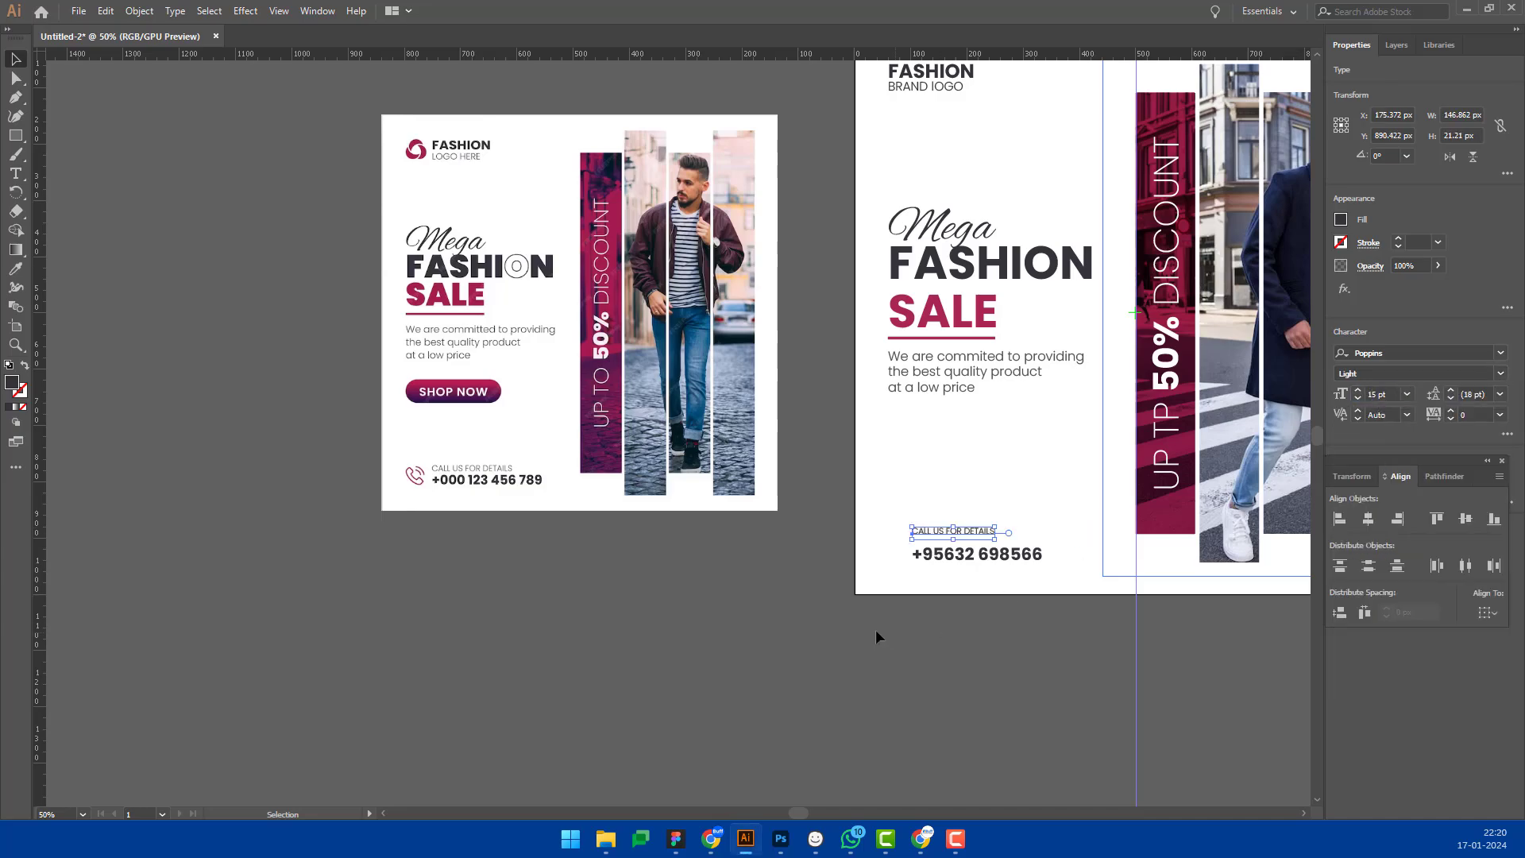
left_click(876, 631)
Step: Move the label closer to the phone number and enlarge it to 17 pt
scroll(975, 534, "up", 3, "alt")
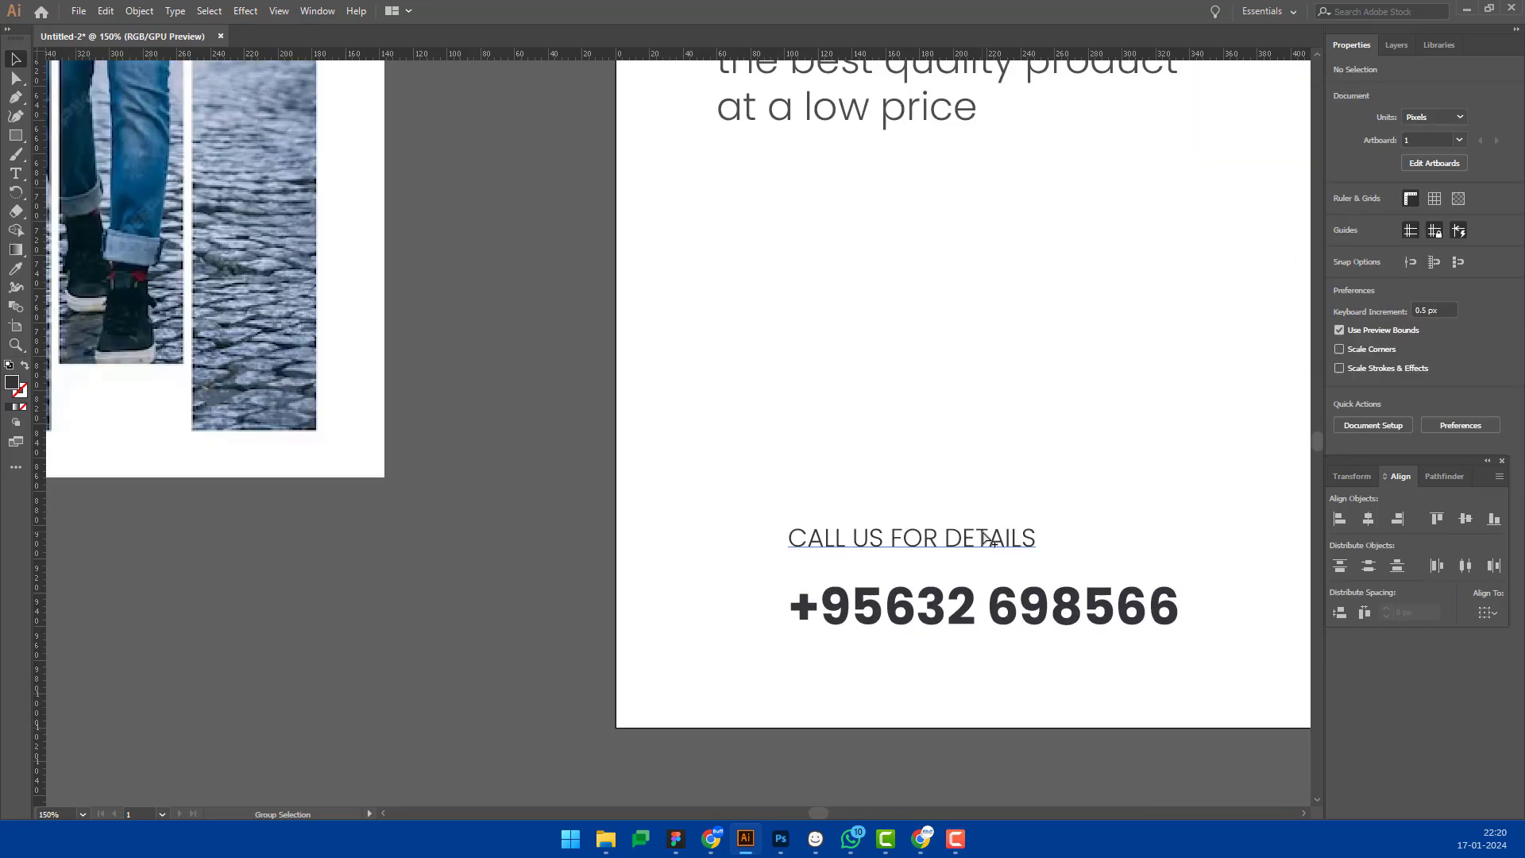
left_click_drag(997, 534, 1024, 554)
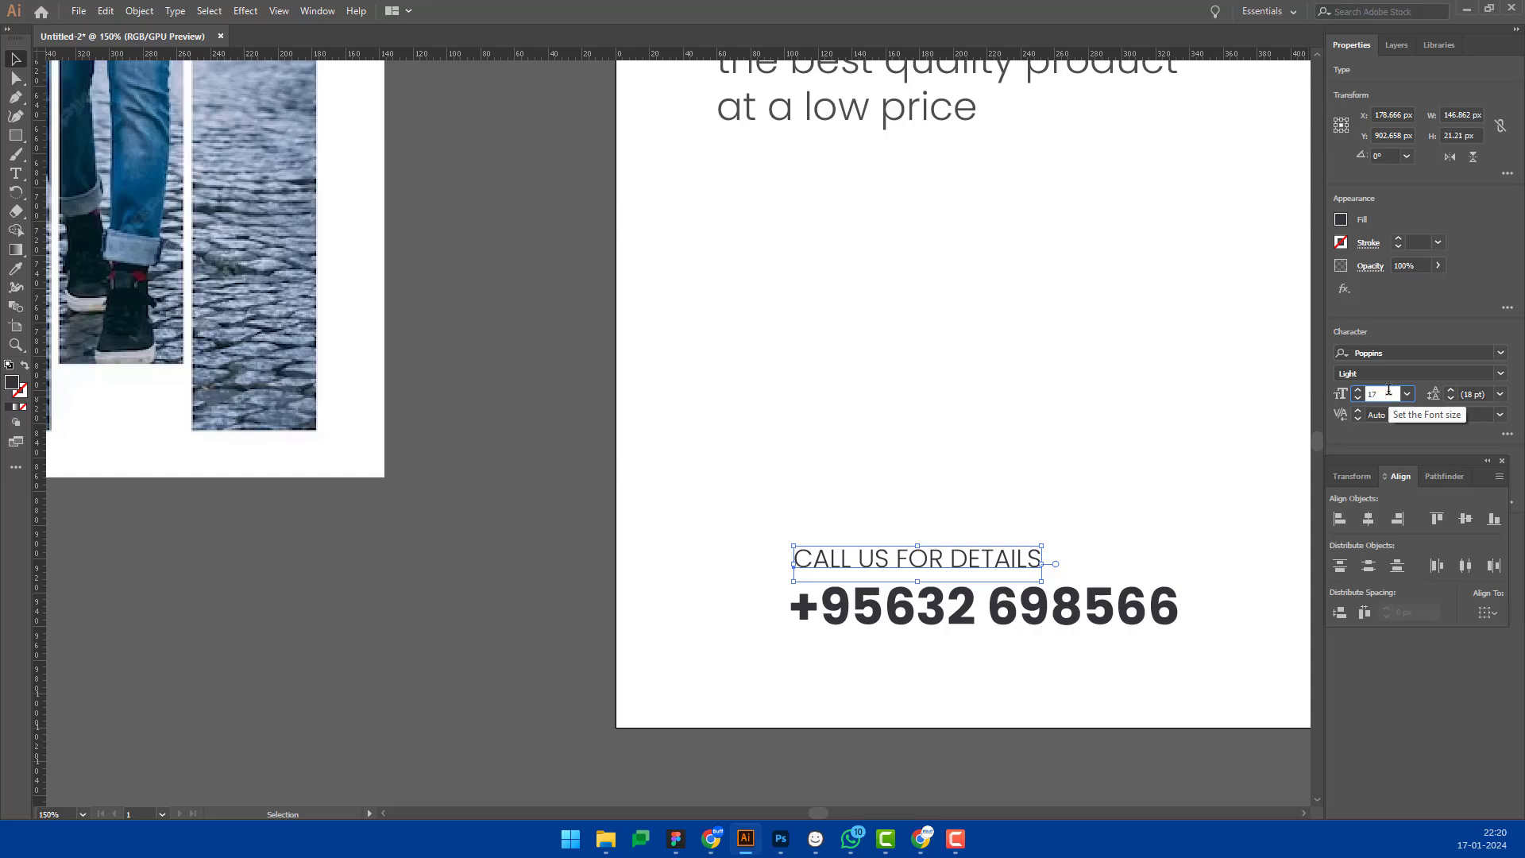
key("Up")
key("Up")
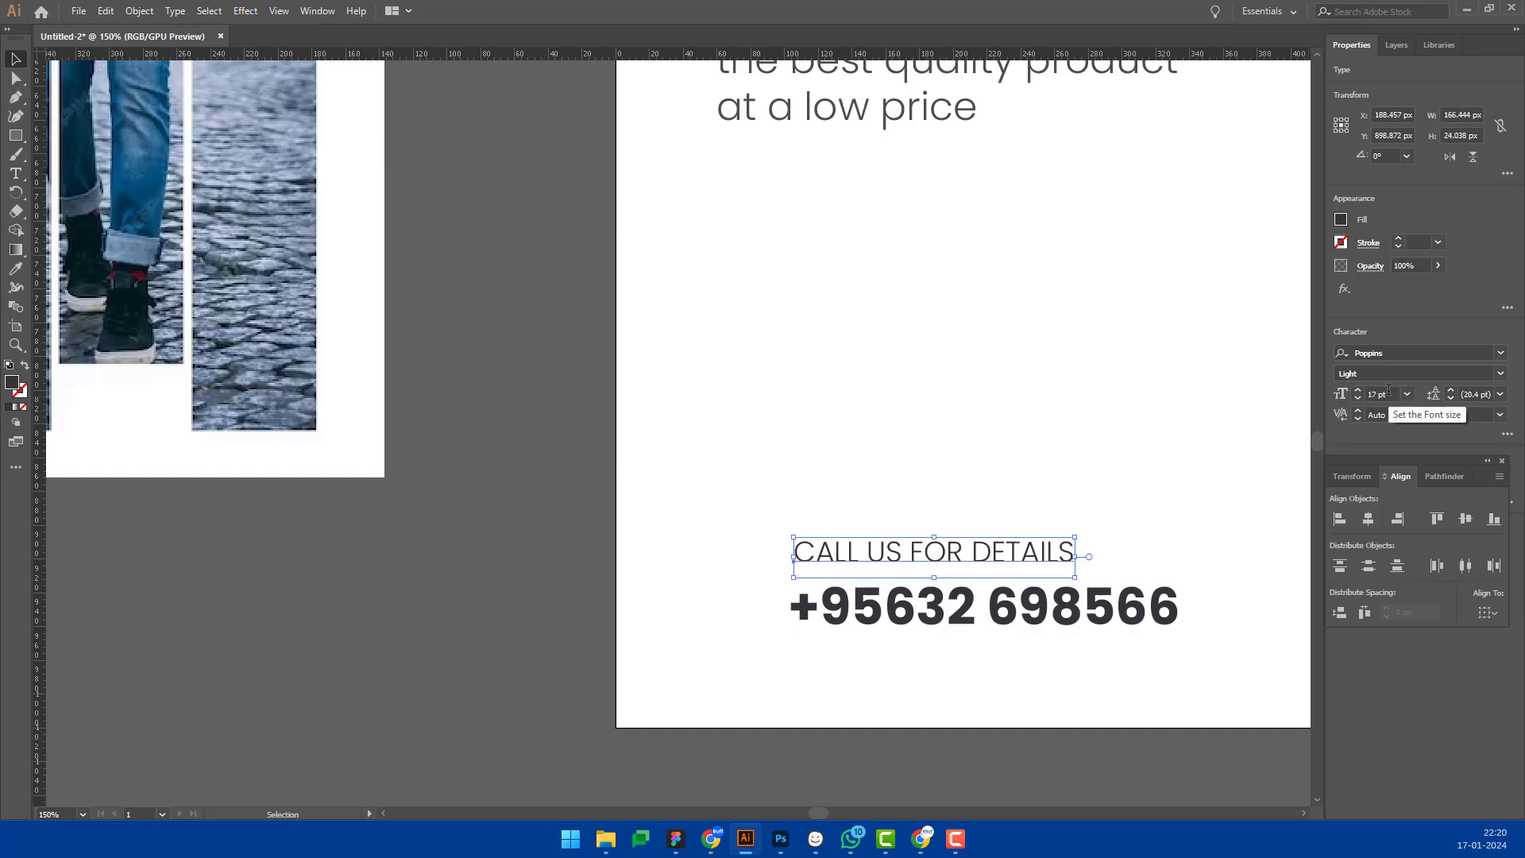
left_click(960, 289)
key("ctrl+minus")
key("ctrl+minus")
key("ctrl+minus")
left_click_drag(594, 173, 635, 339)
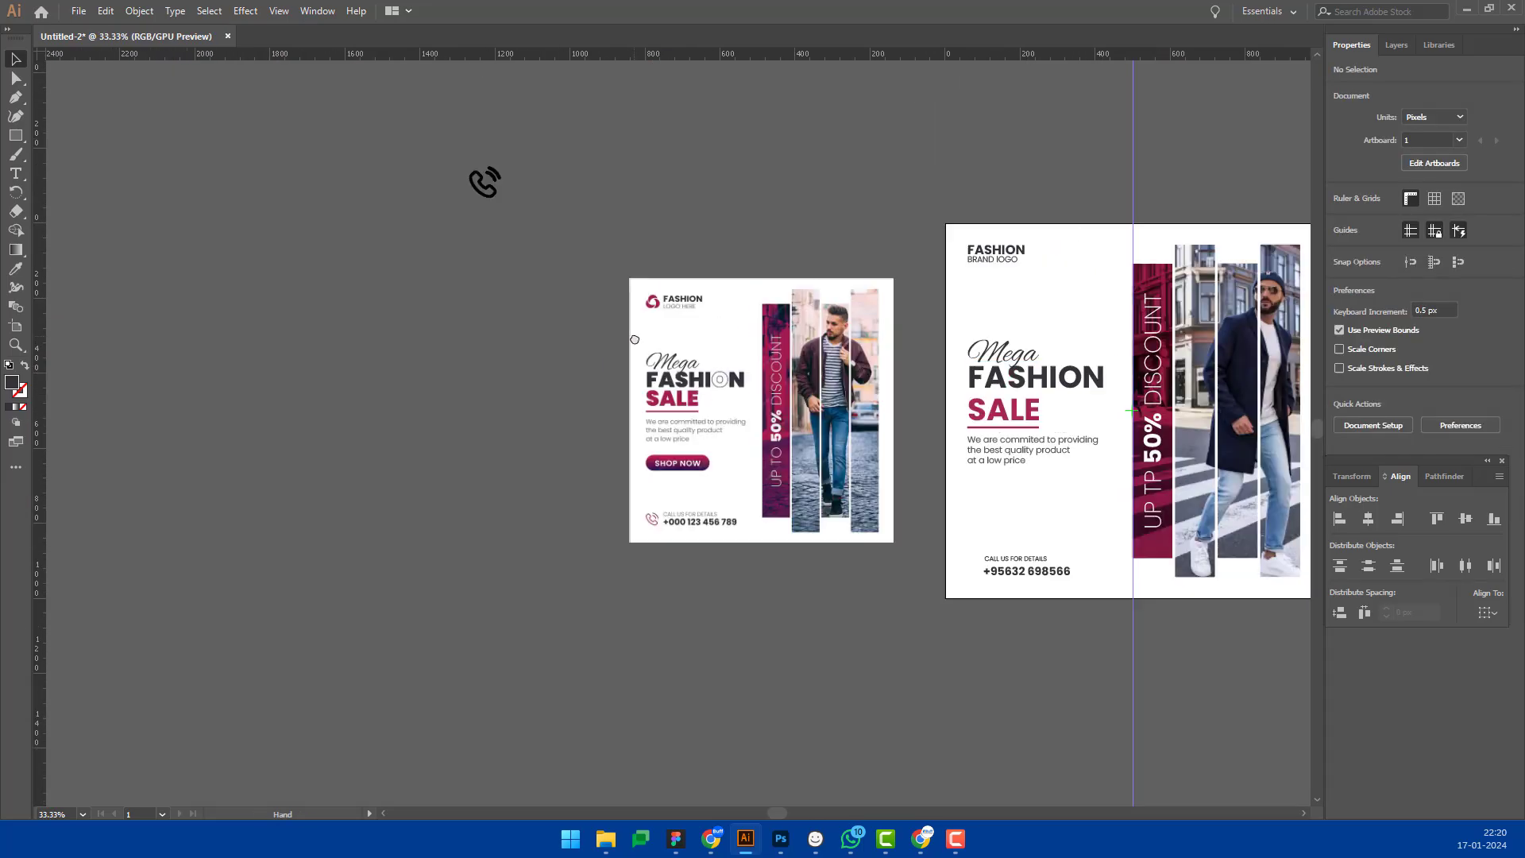
Step: Bring the phone icon onto the artboard, scale it down and place it left of the number
left_click(484, 182)
key("Delete")
scroll(926, 538, "up", 4)
scroll(1160, 502, "down", 5)
scroll(1061, 286, "right", 3)
key("ctrl+z")
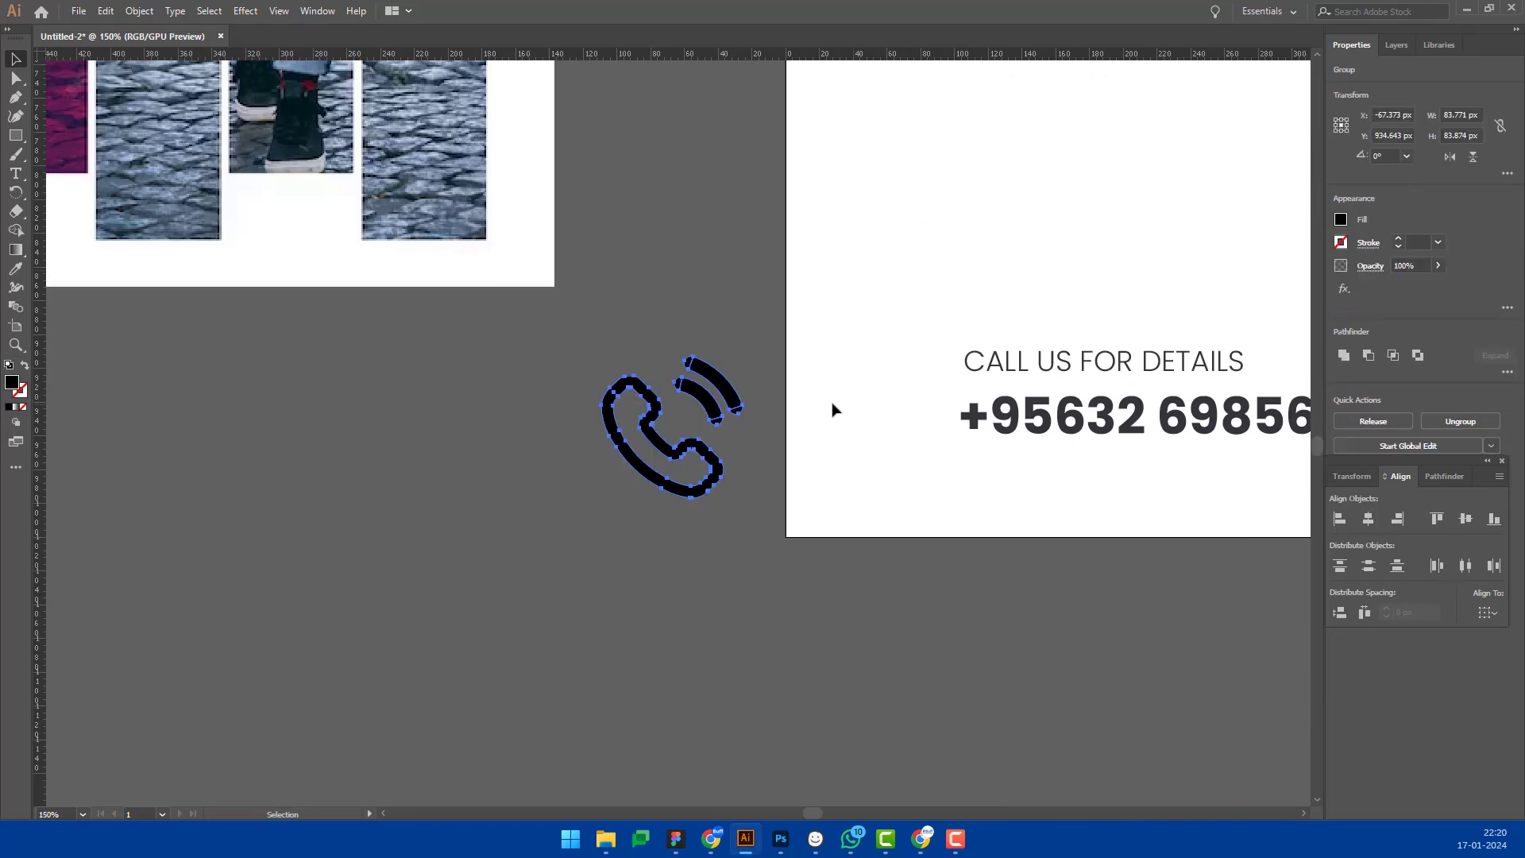
left_click_drag(729, 390, 912, 369)
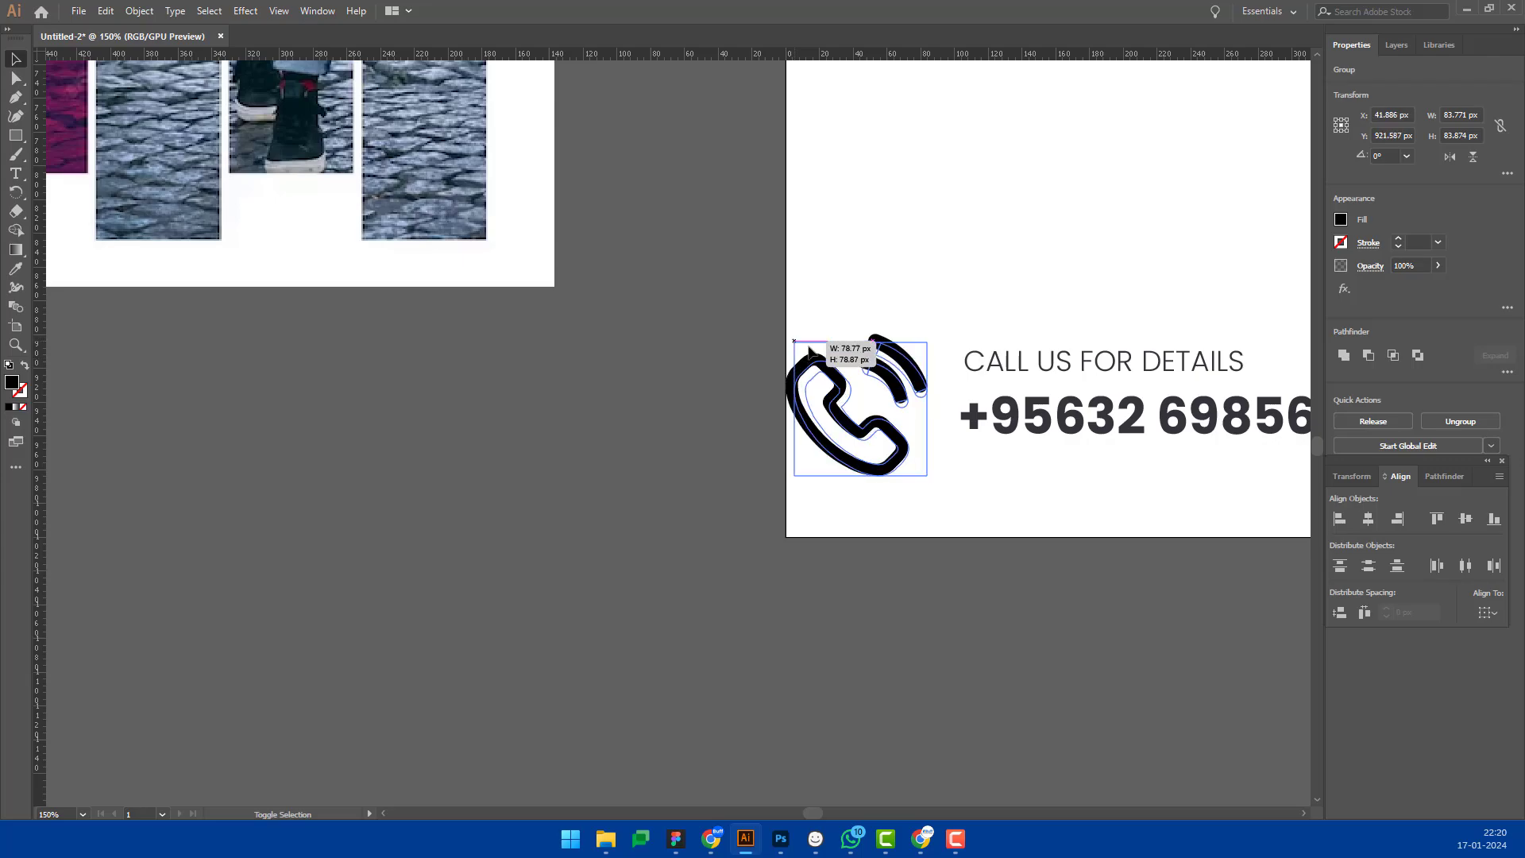
left_click_drag(786, 335, 856, 379)
left_click_drag(893, 441, 903, 399)
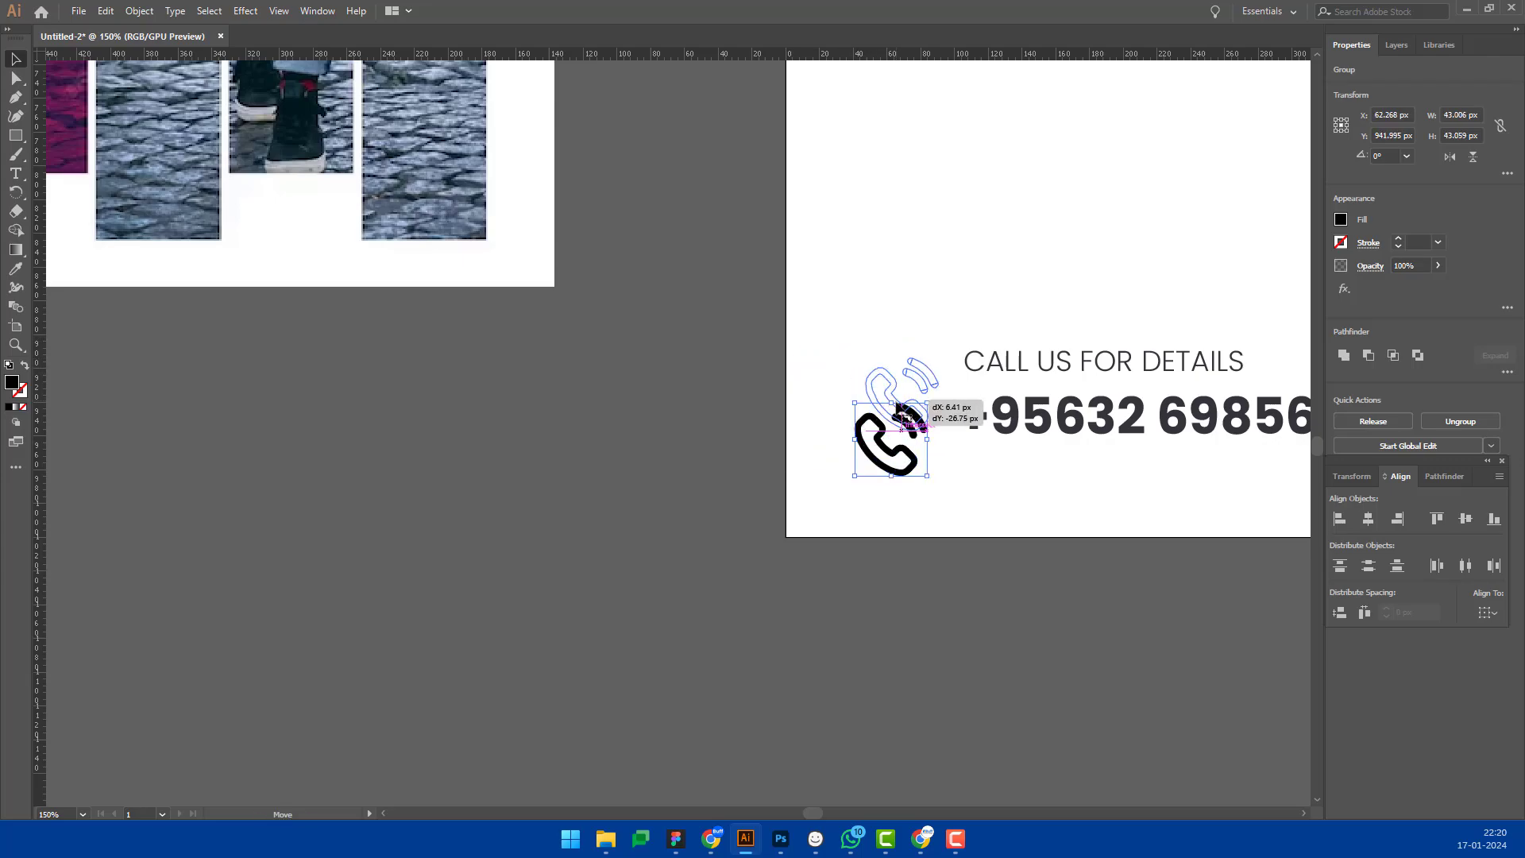
Step: Recolour the phone icon magenta by sampling the artwork with the Eyedropper
left_click(972, 458)
scroll(976, 453, "down", 1)
scroll(906, 521, "down", 2)
scroll(907, 521, "up", 2)
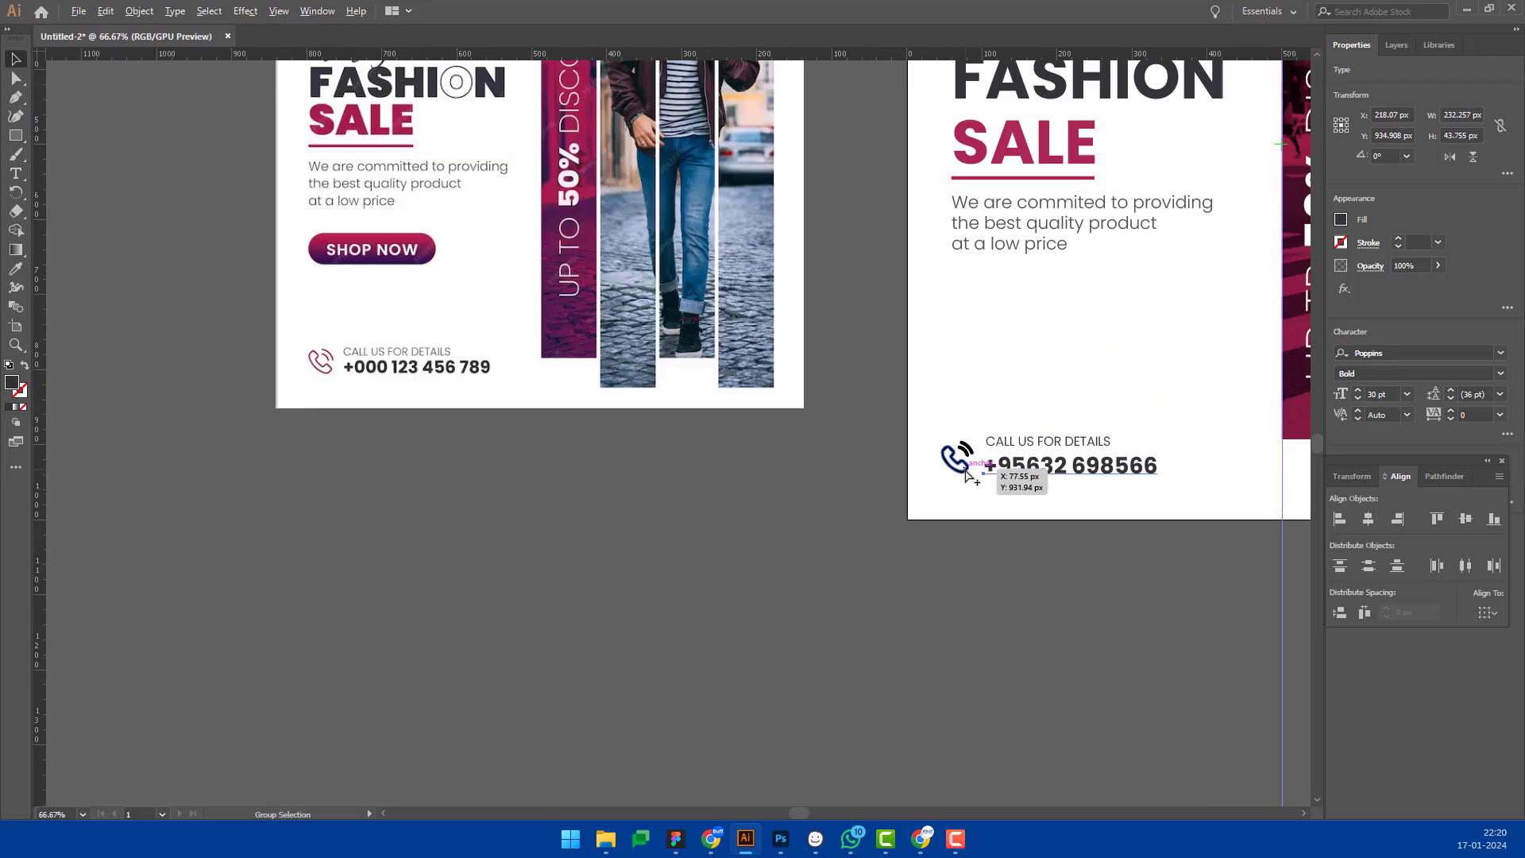
scroll(270, 386, "up", 5)
scroll(580, 314, "down", 5)
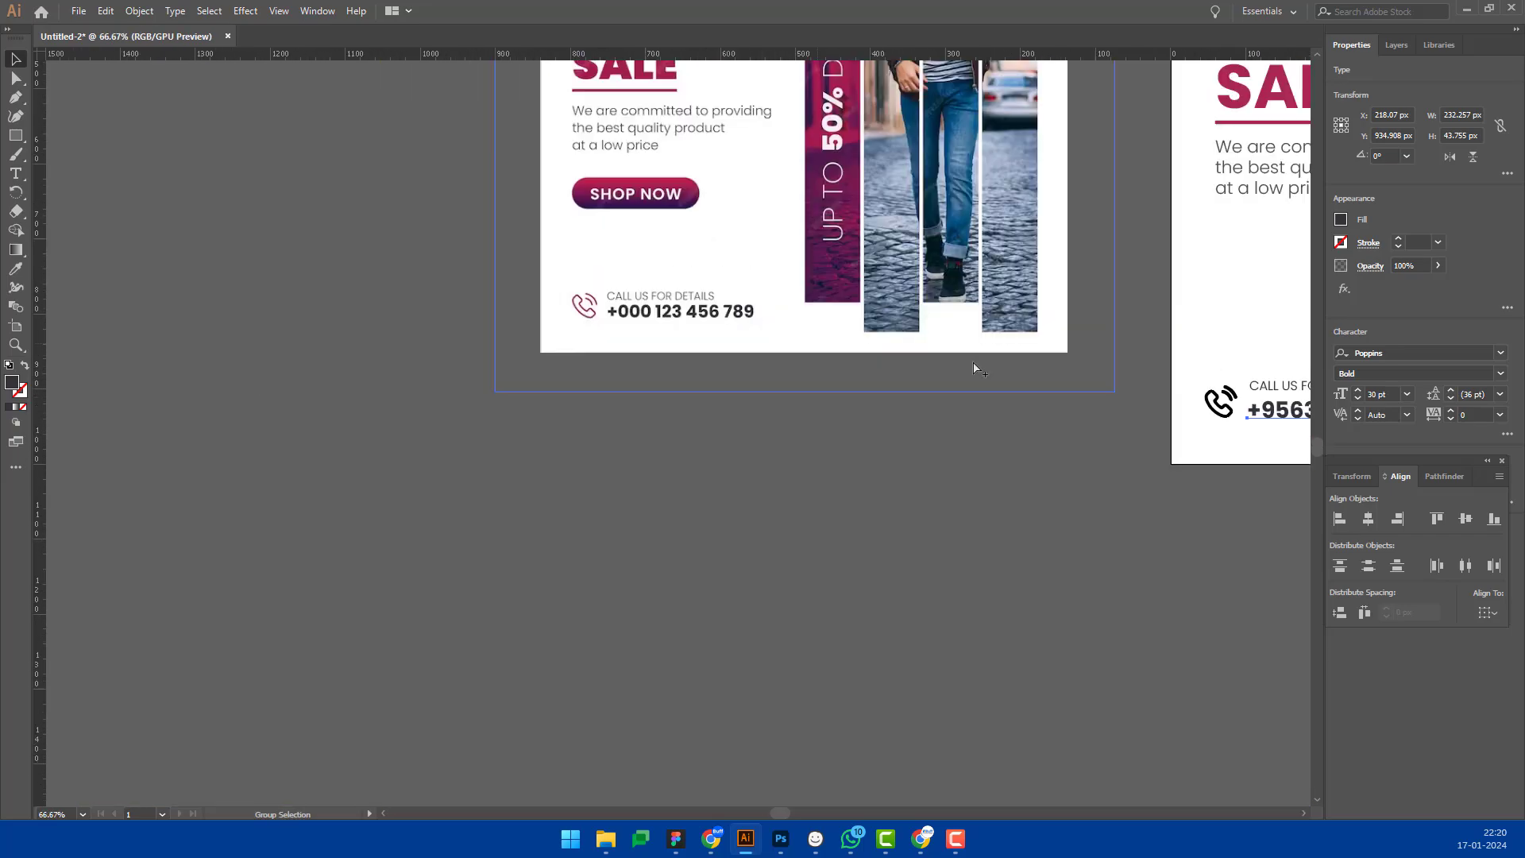
scroll(905, 317, "up", 2)
key("ctrl+z")
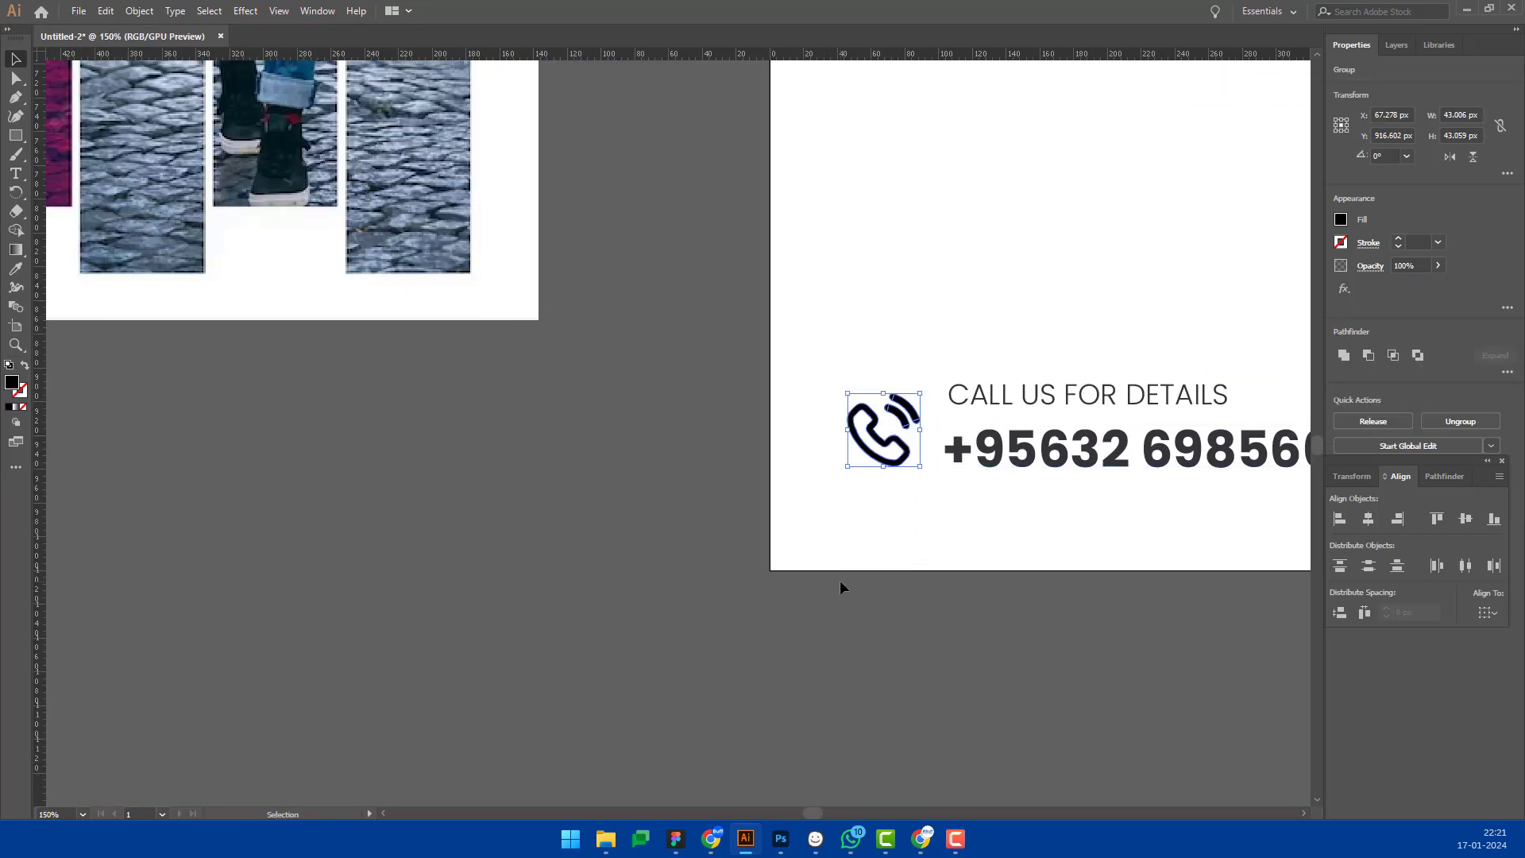
scroll(1037, 363, "down", 2)
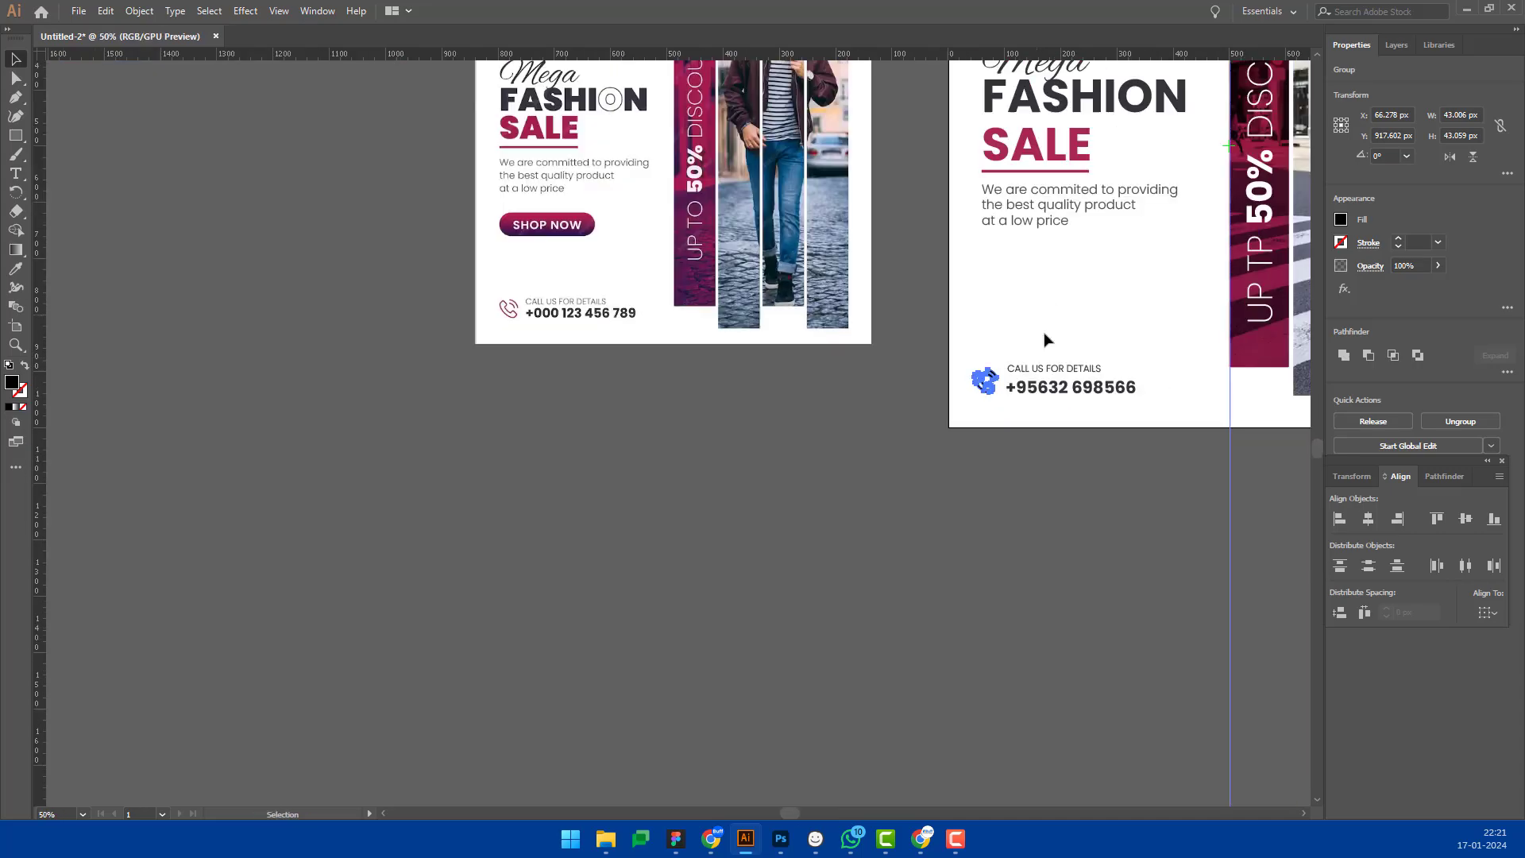
scroll(1045, 341, "down", 1)
key("i")
left_click(1017, 338)
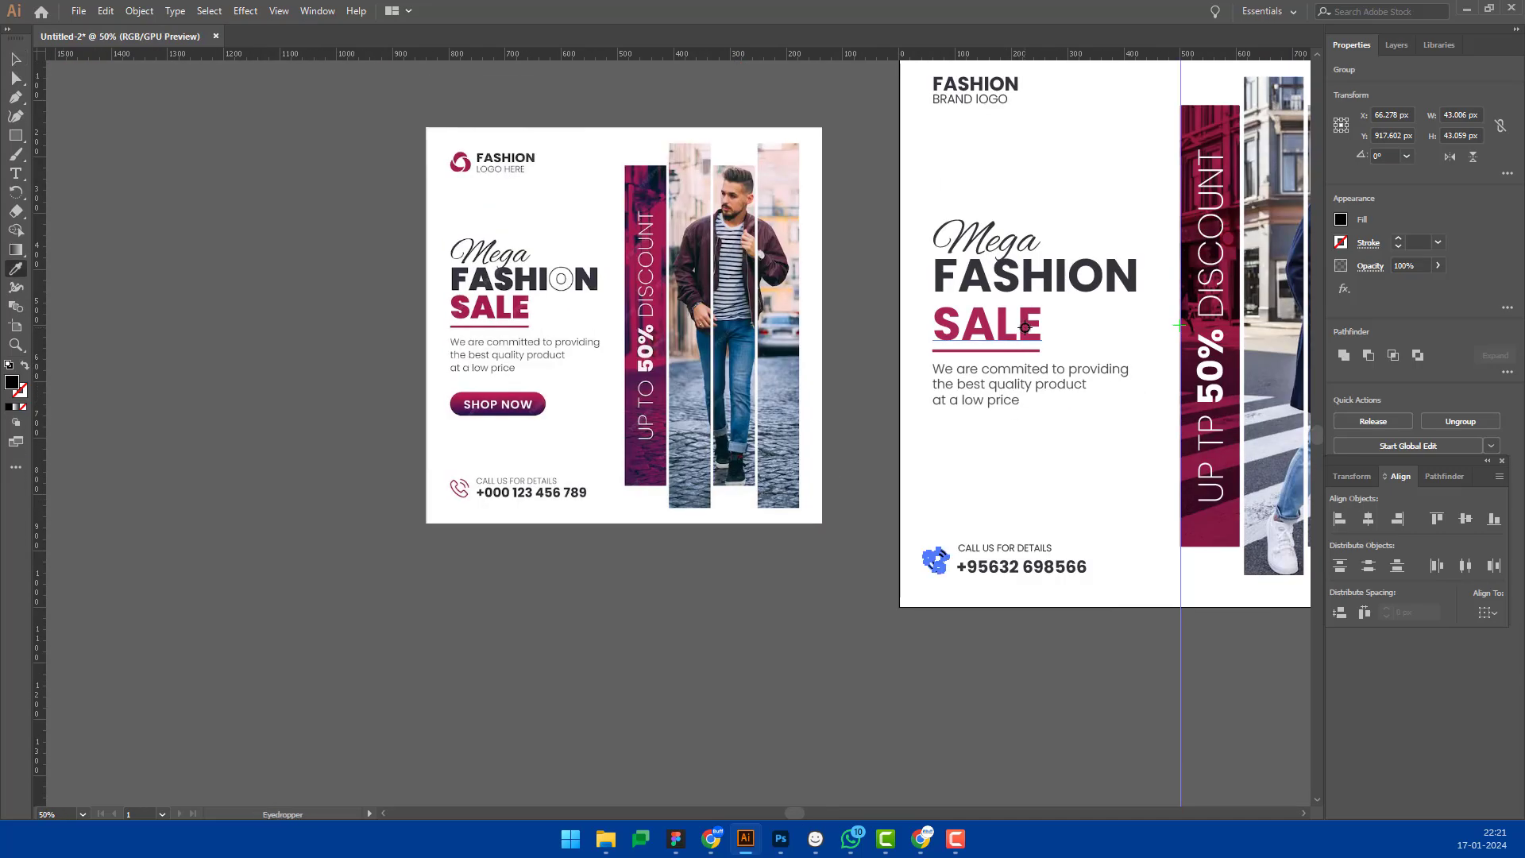
key("v")
left_click(1027, 445)
Step: Try aligning the phone icon and call-us text by vertical centre, then undo it
scroll(1133, 466, "down", 1)
left_click_drag(1137, 463, 965, 576)
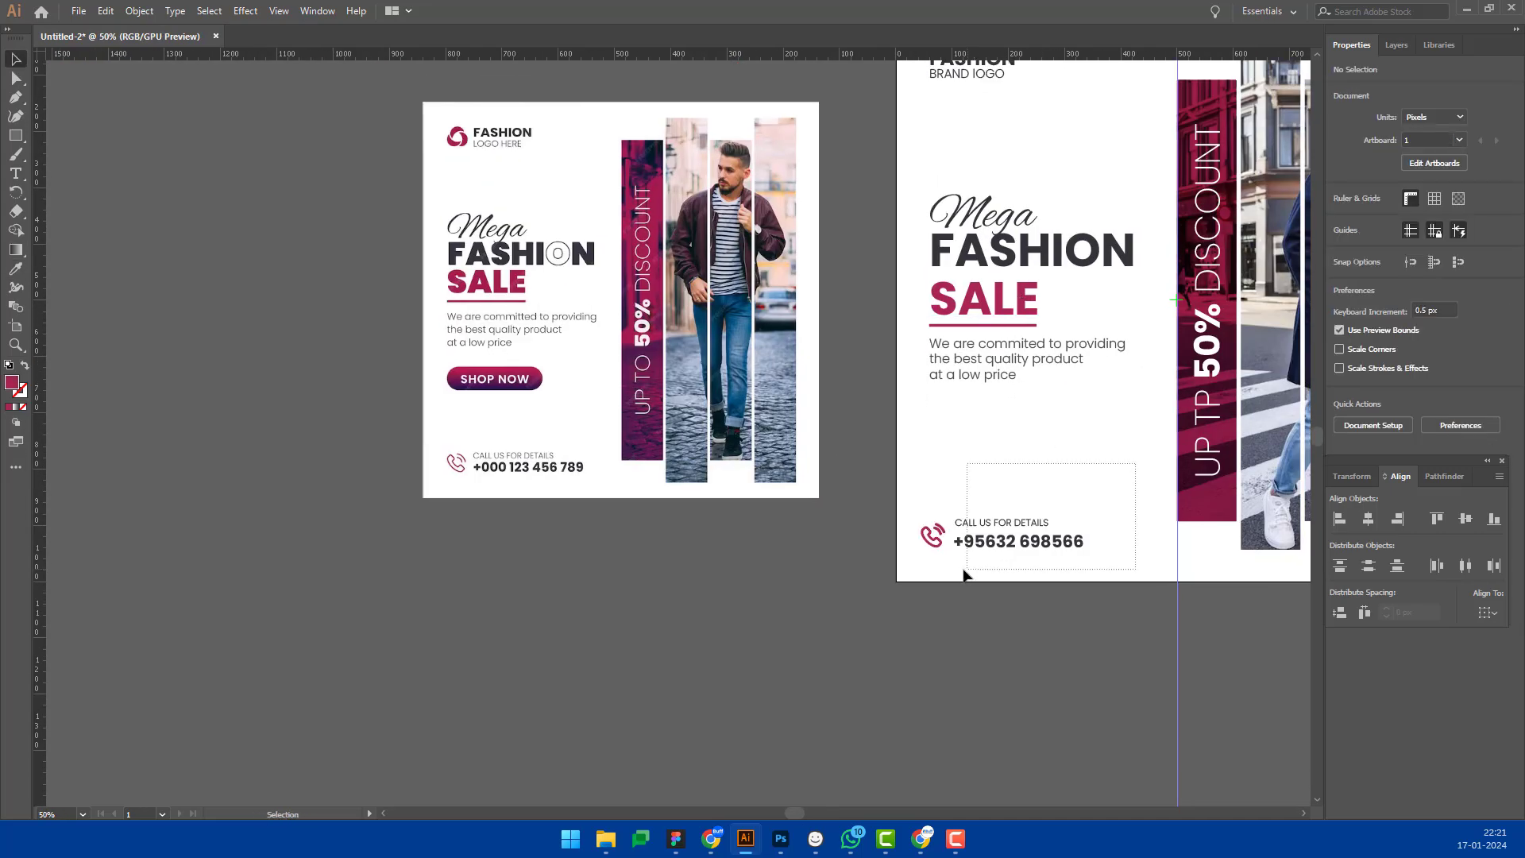
left_click_drag(898, 486, 953, 556)
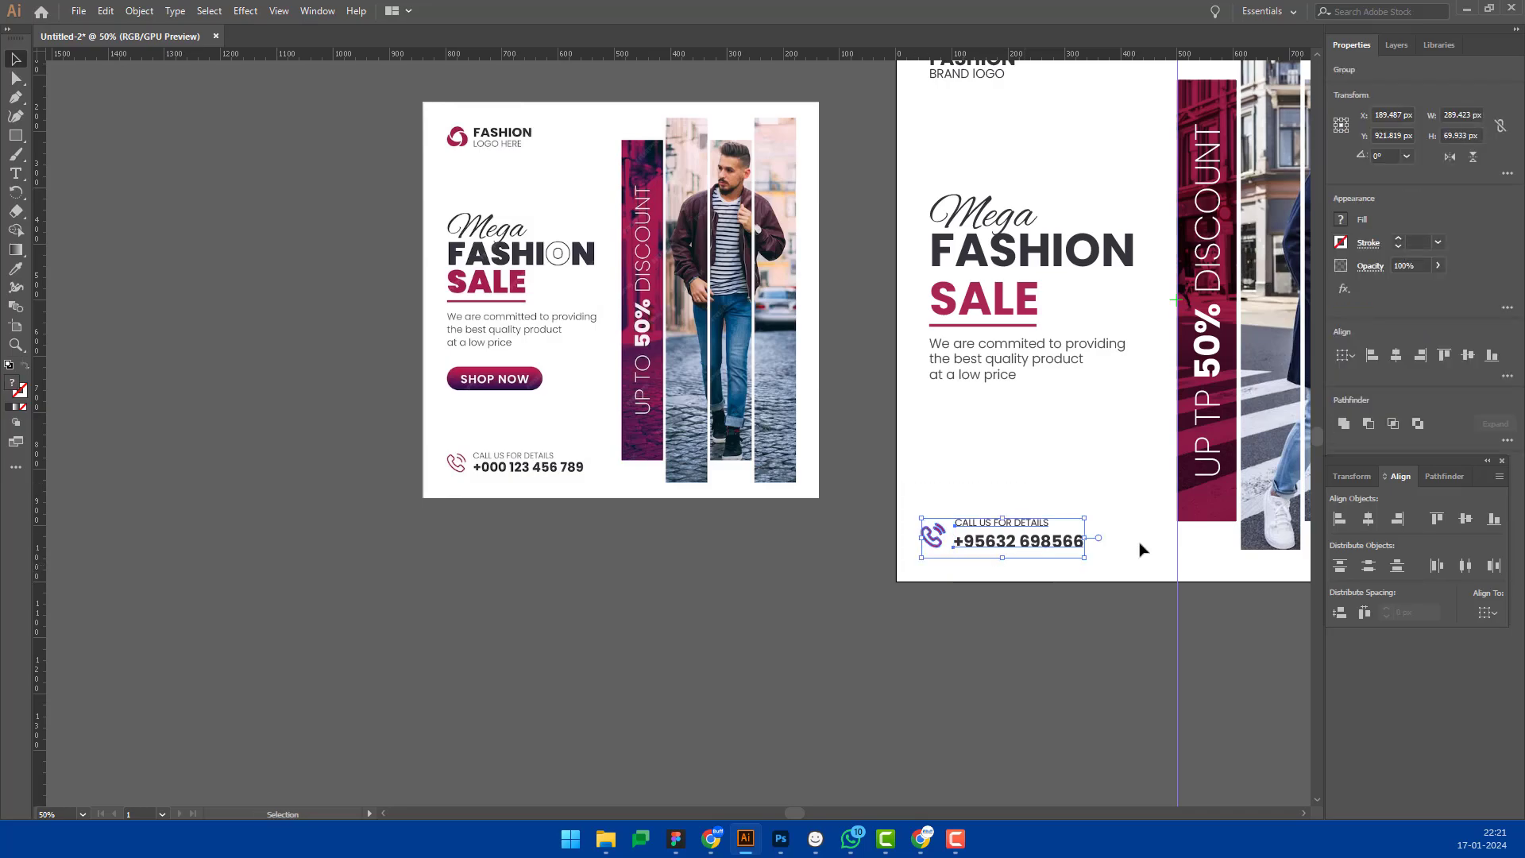
left_click(1464, 519)
key("ctrl+z")
key("a")
left_click(1482, 615)
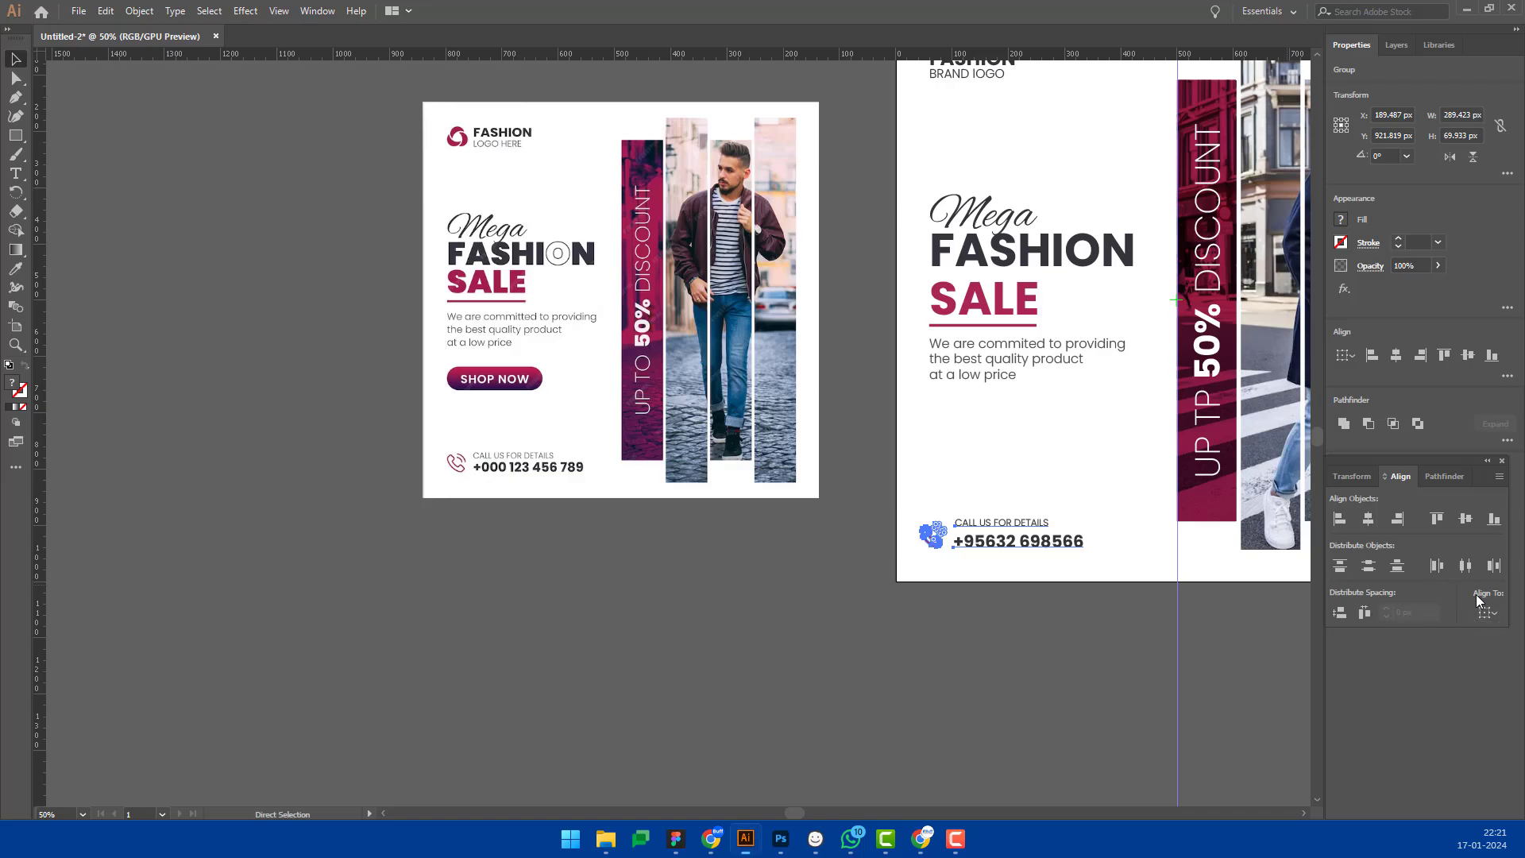
left_click(1471, 519)
key("v")
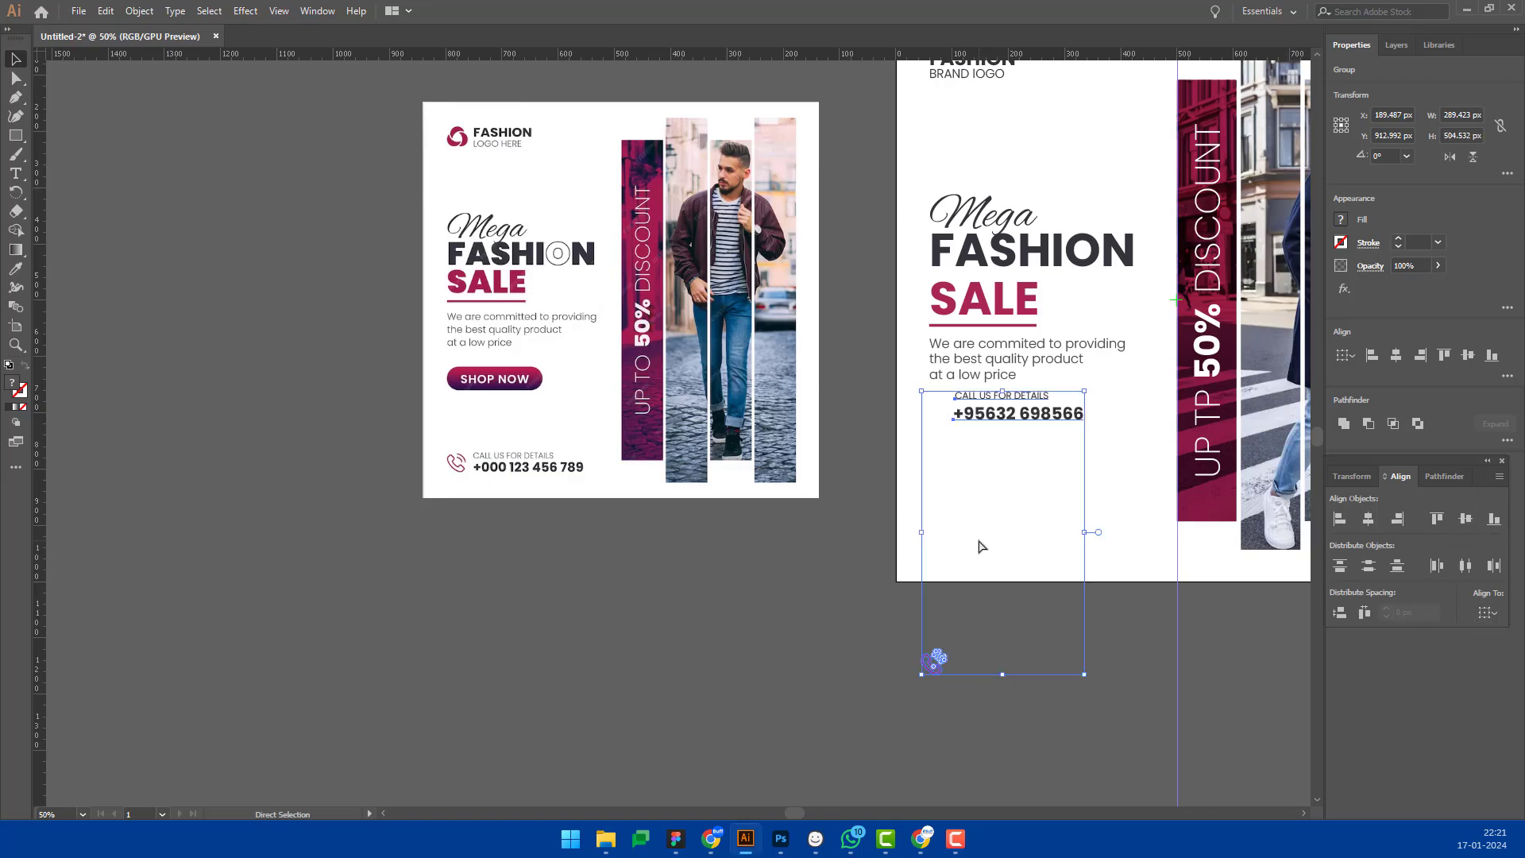
key("ctrl+z")
Step: Check the phone icon and call-us block selections, ending with everything deselected
scroll(989, 548, "up", 3)
left_click(991, 569)
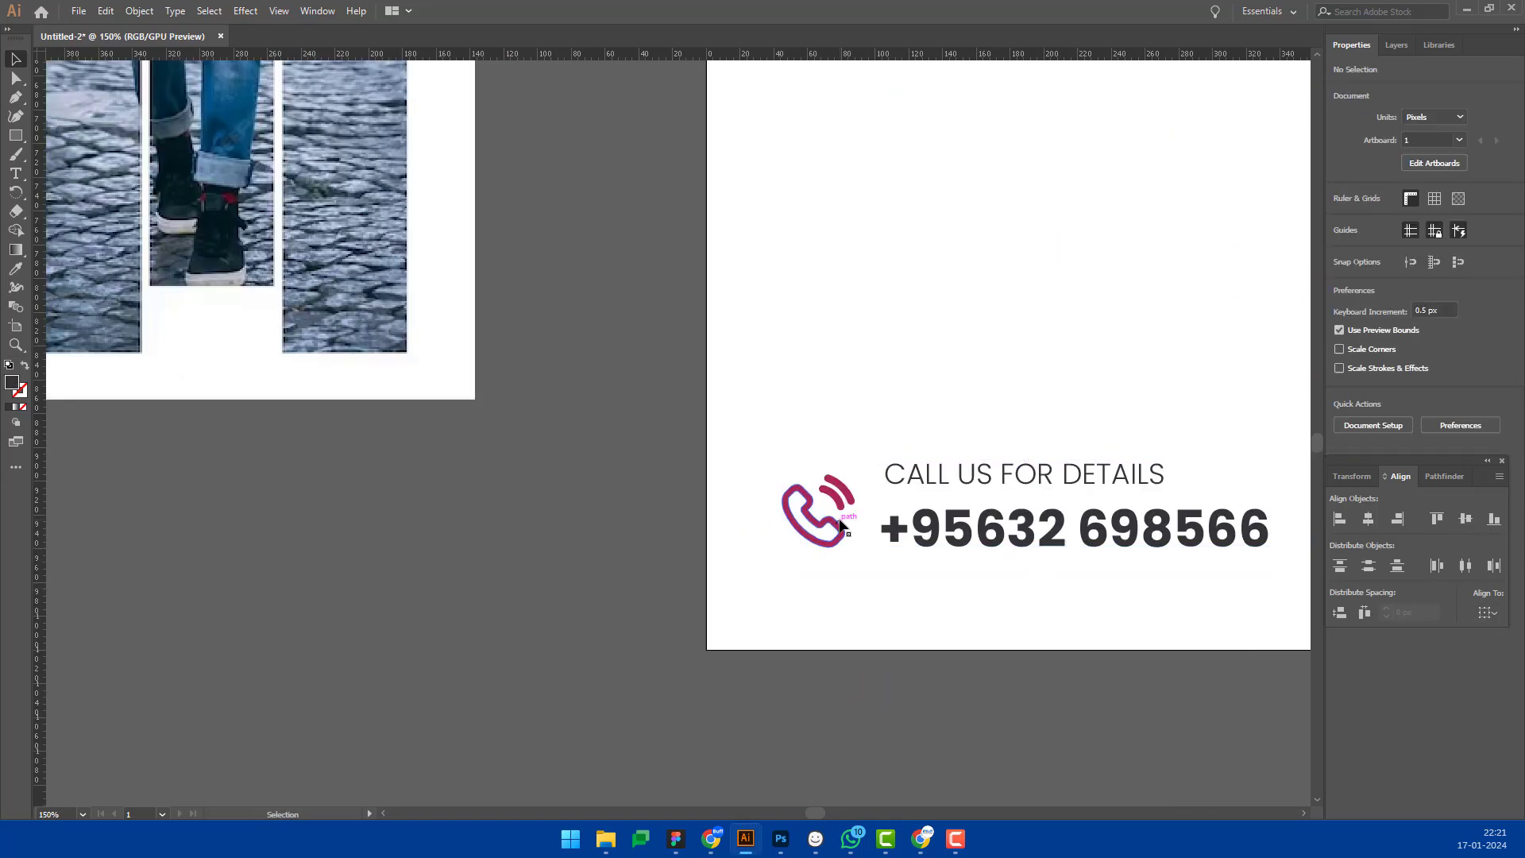
left_click(829, 539)
left_click(913, 604)
left_click(993, 528)
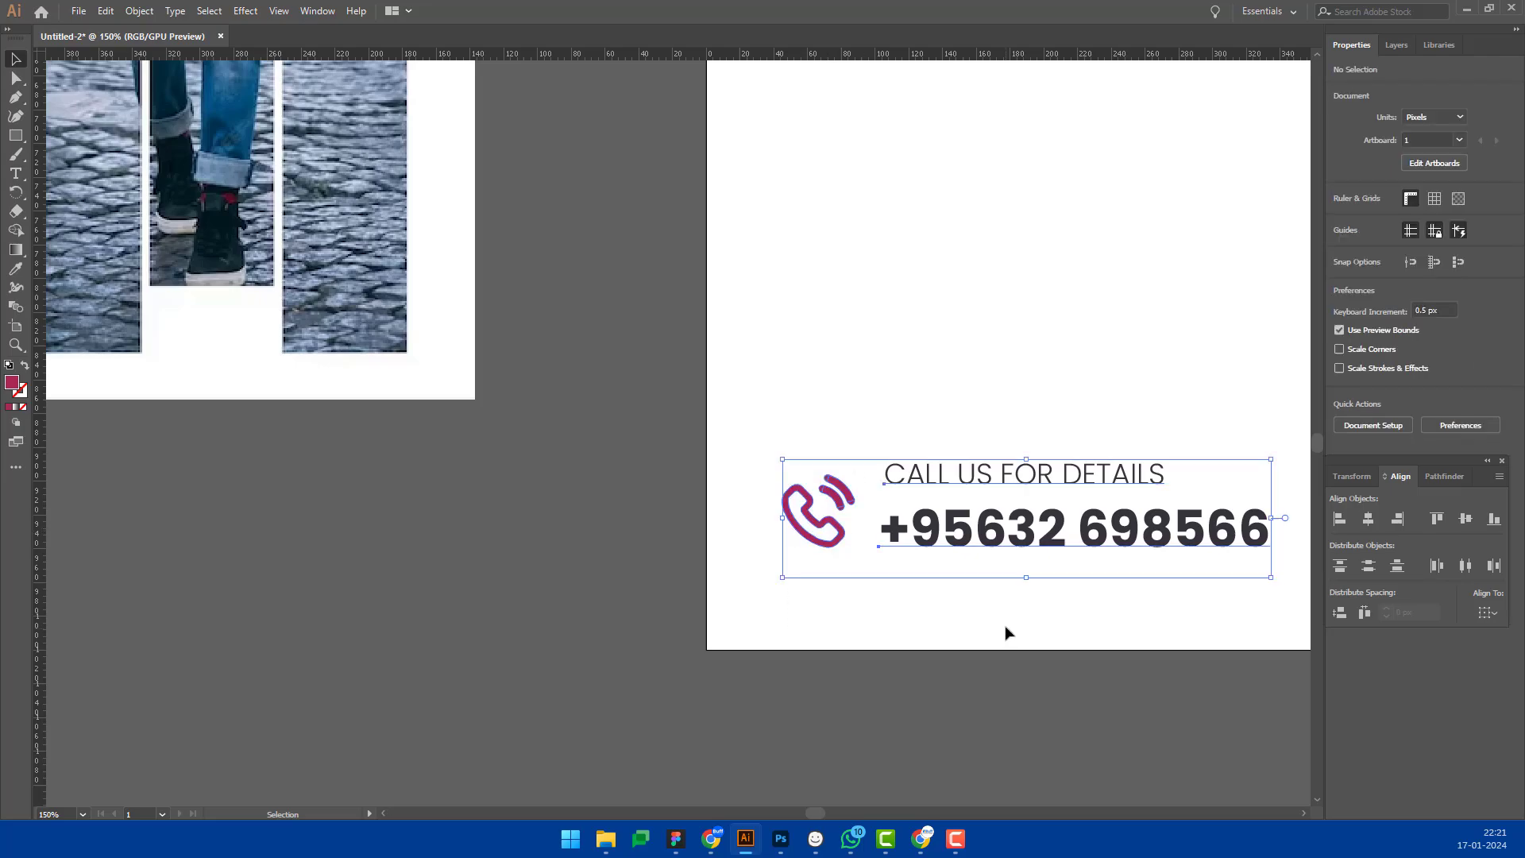
left_click(1004, 630)
left_click(985, 556)
left_click(982, 602)
scroll(982, 603, "down", 3)
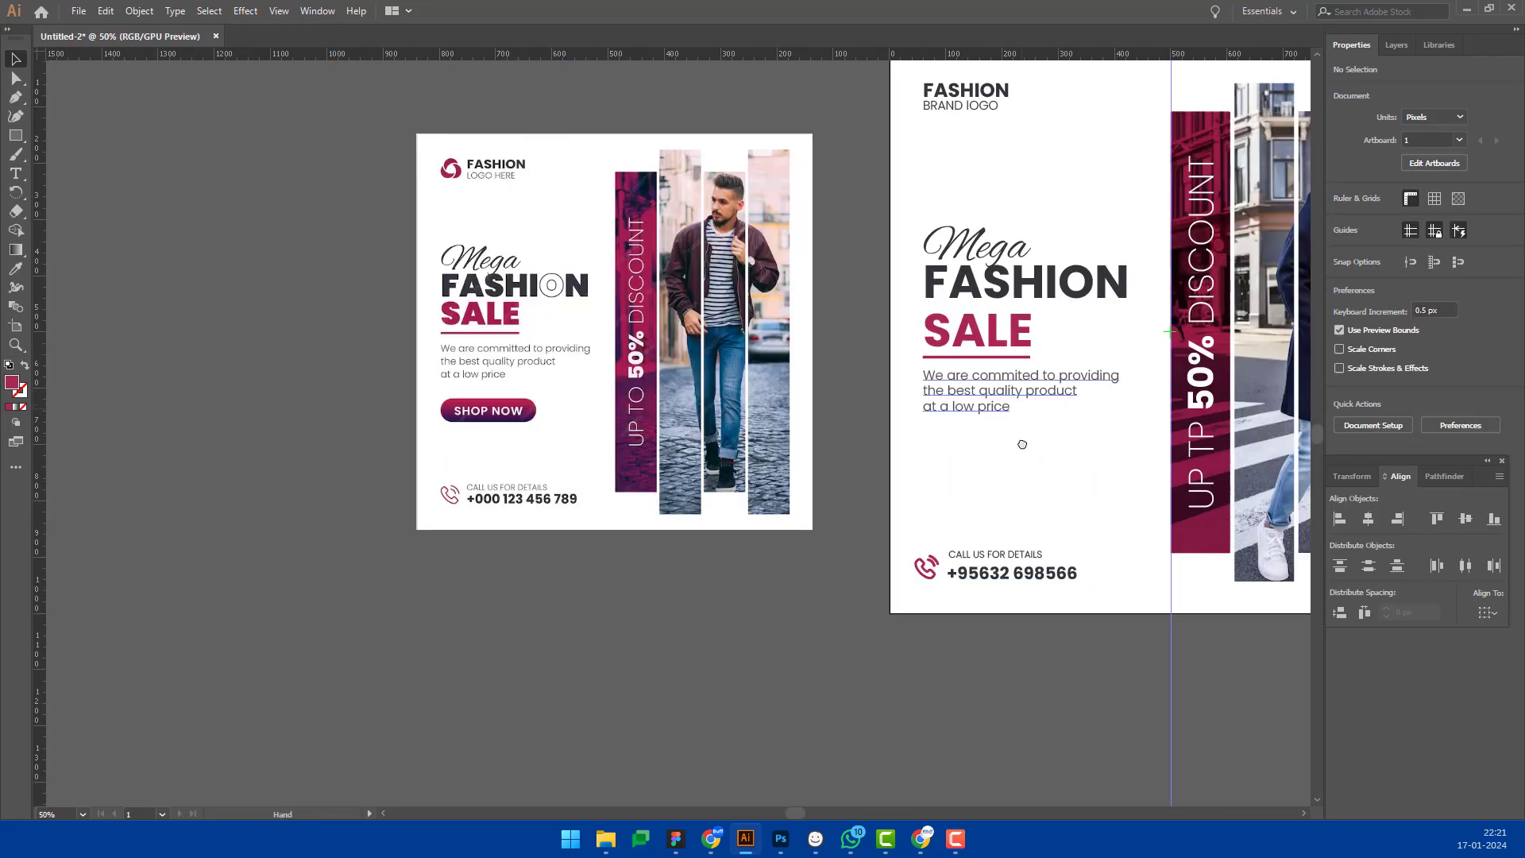
scroll(1010, 475, "up", 1)
Step: Draw the pill-shaped button rectangle below the body text
key("r")
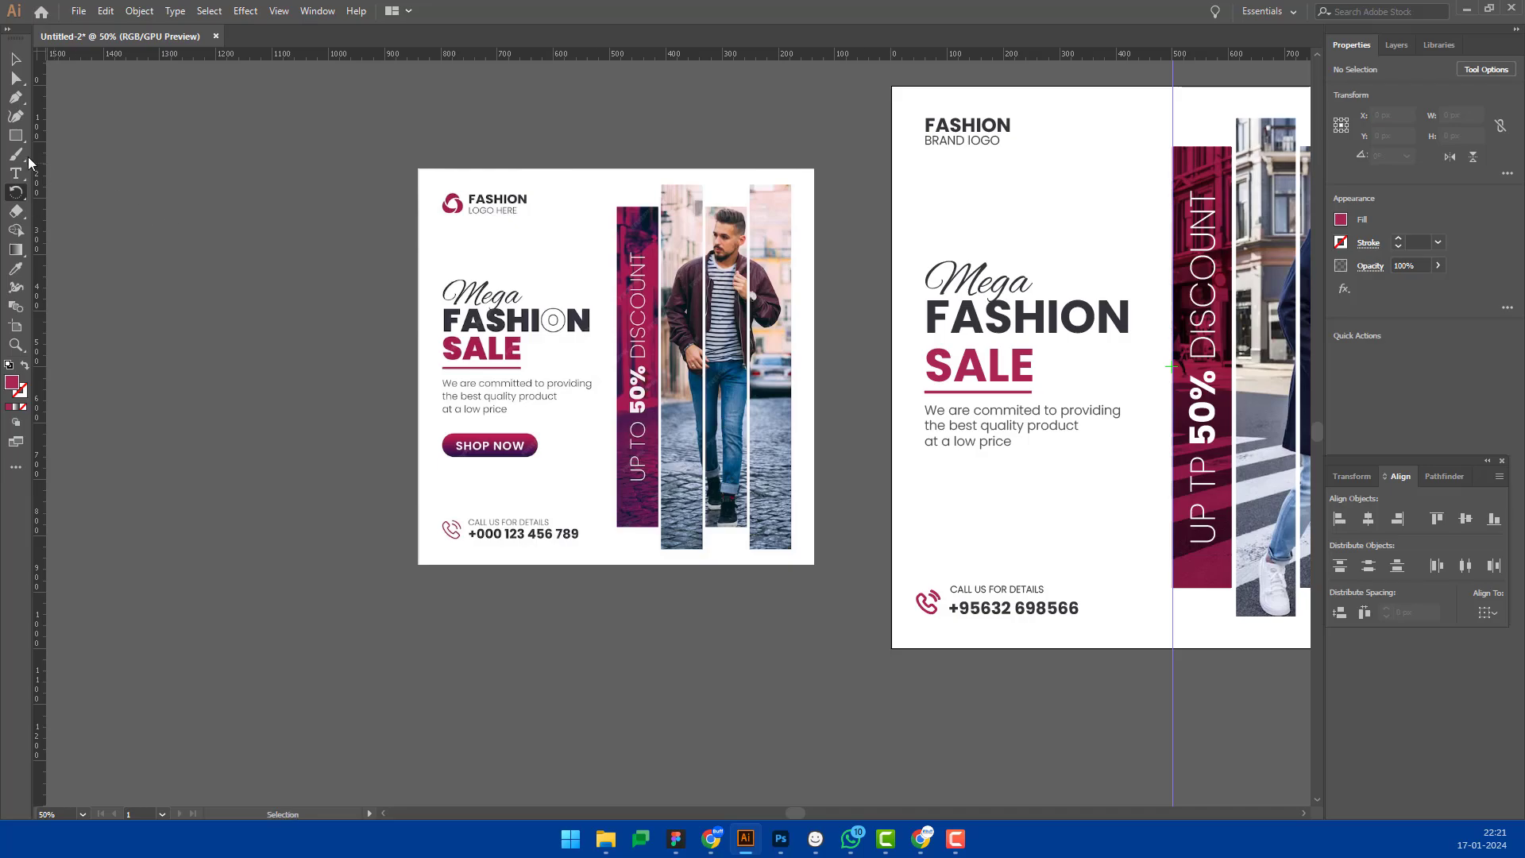
left_click(15, 135)
mouse_move(926, 488)
left_mouse_down()
mouse_move(1072, 521)
mouse_move(1009, 518)
mouse_move(1012, 502)
left_mouse_up()
key("v")
left_click(902, 517)
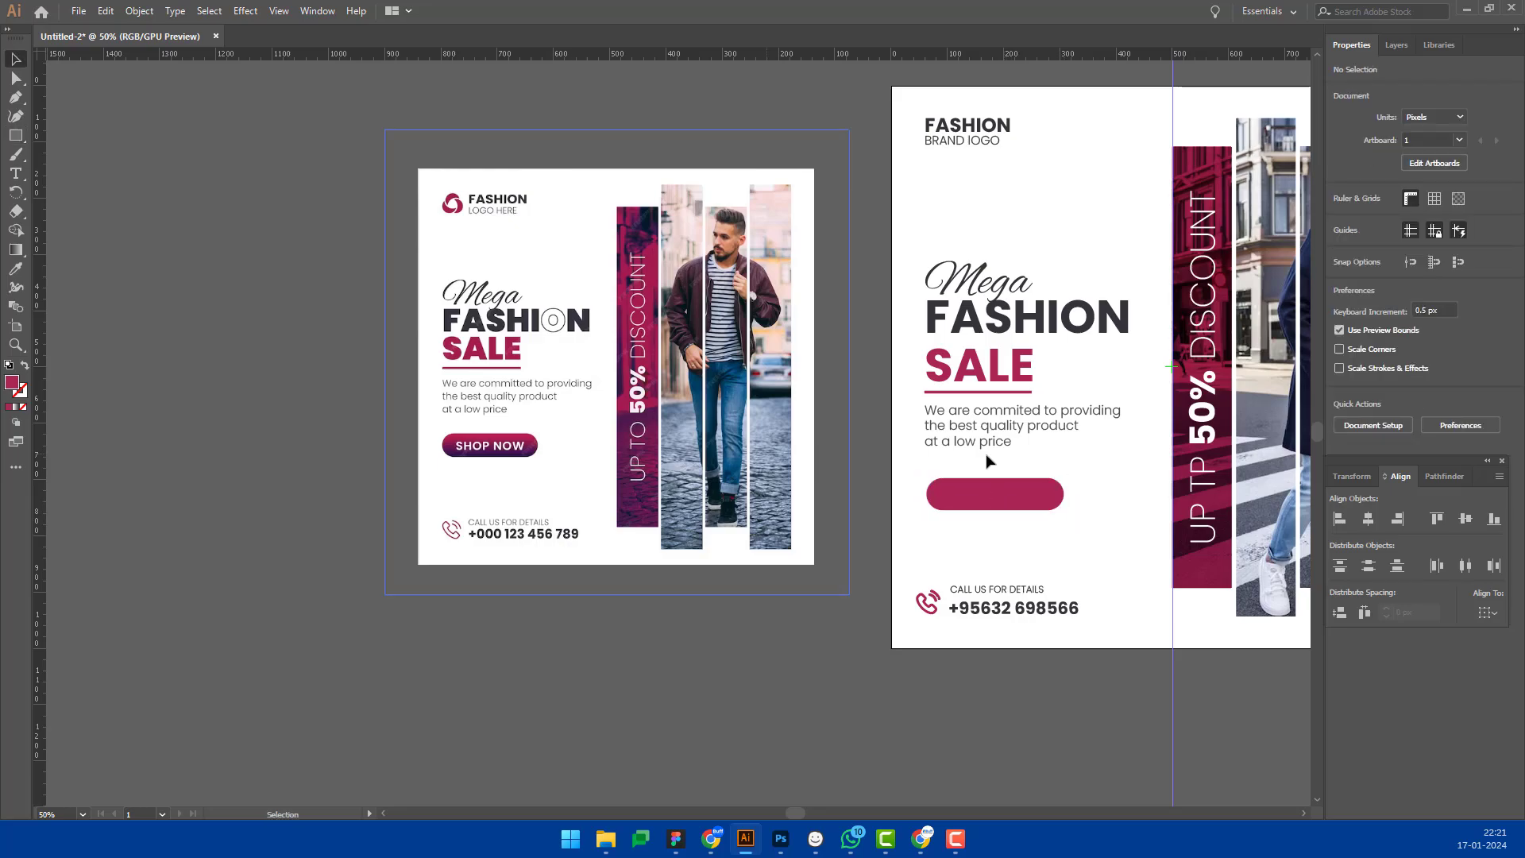
key("ctrl+z")
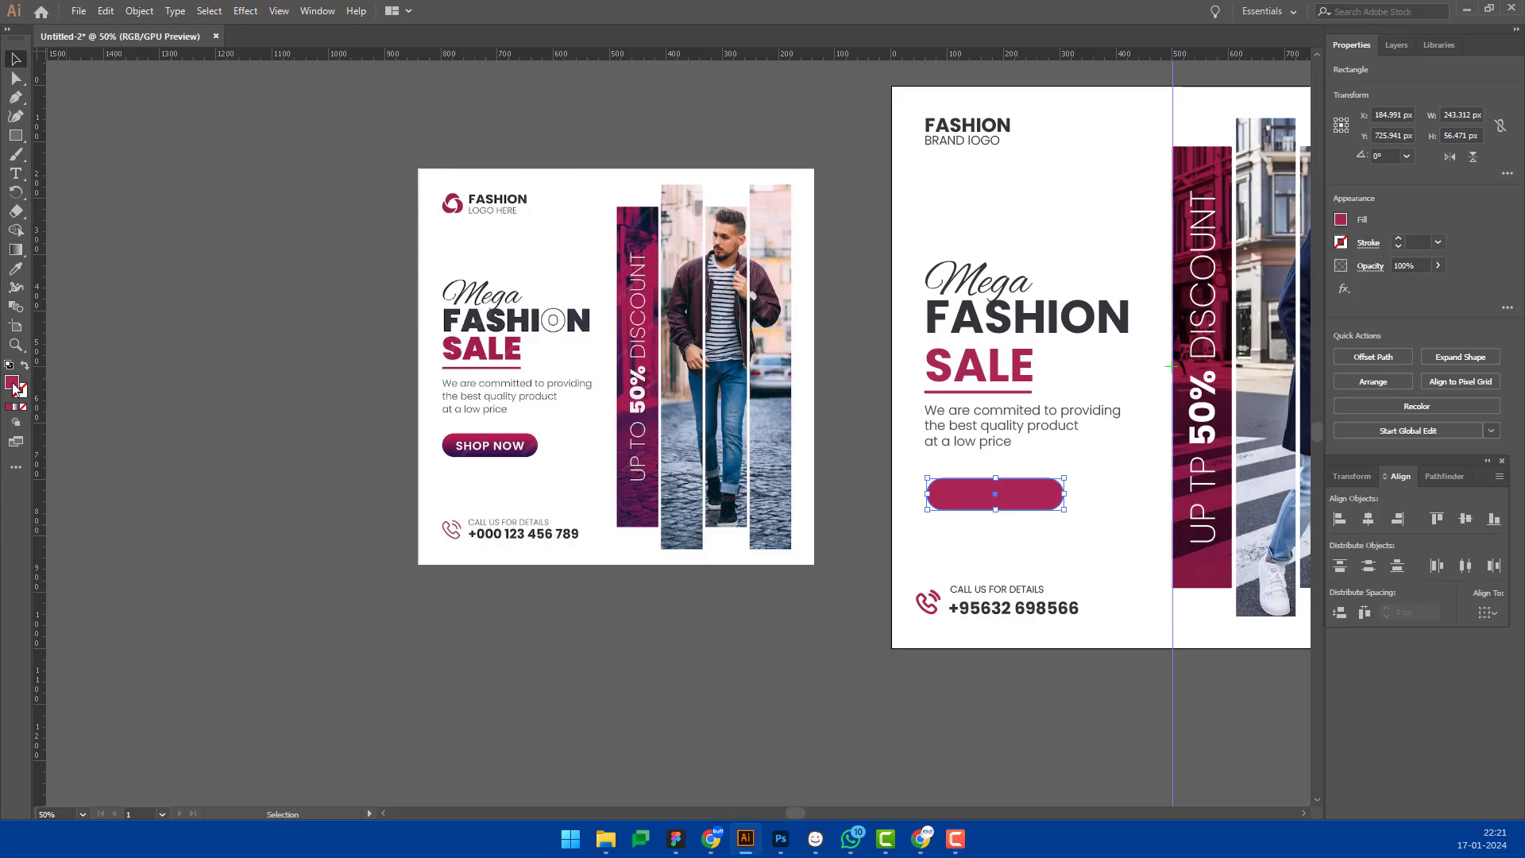
double_click(13, 384)
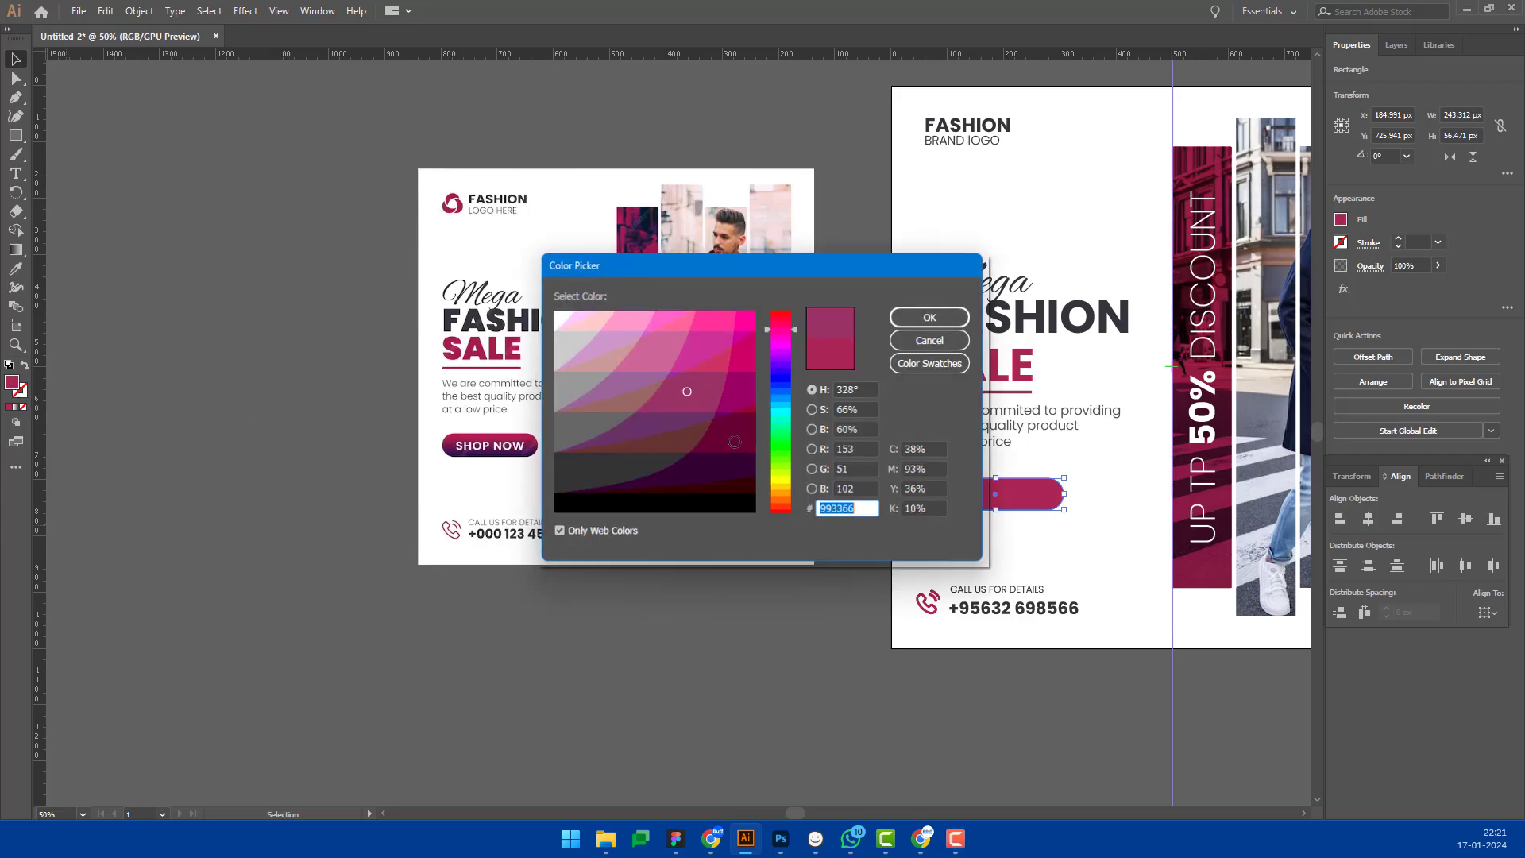
left_click(922, 343)
Step: Fill the button with a gradient running vertically top to bottom at -90°
left_click(16, 408)
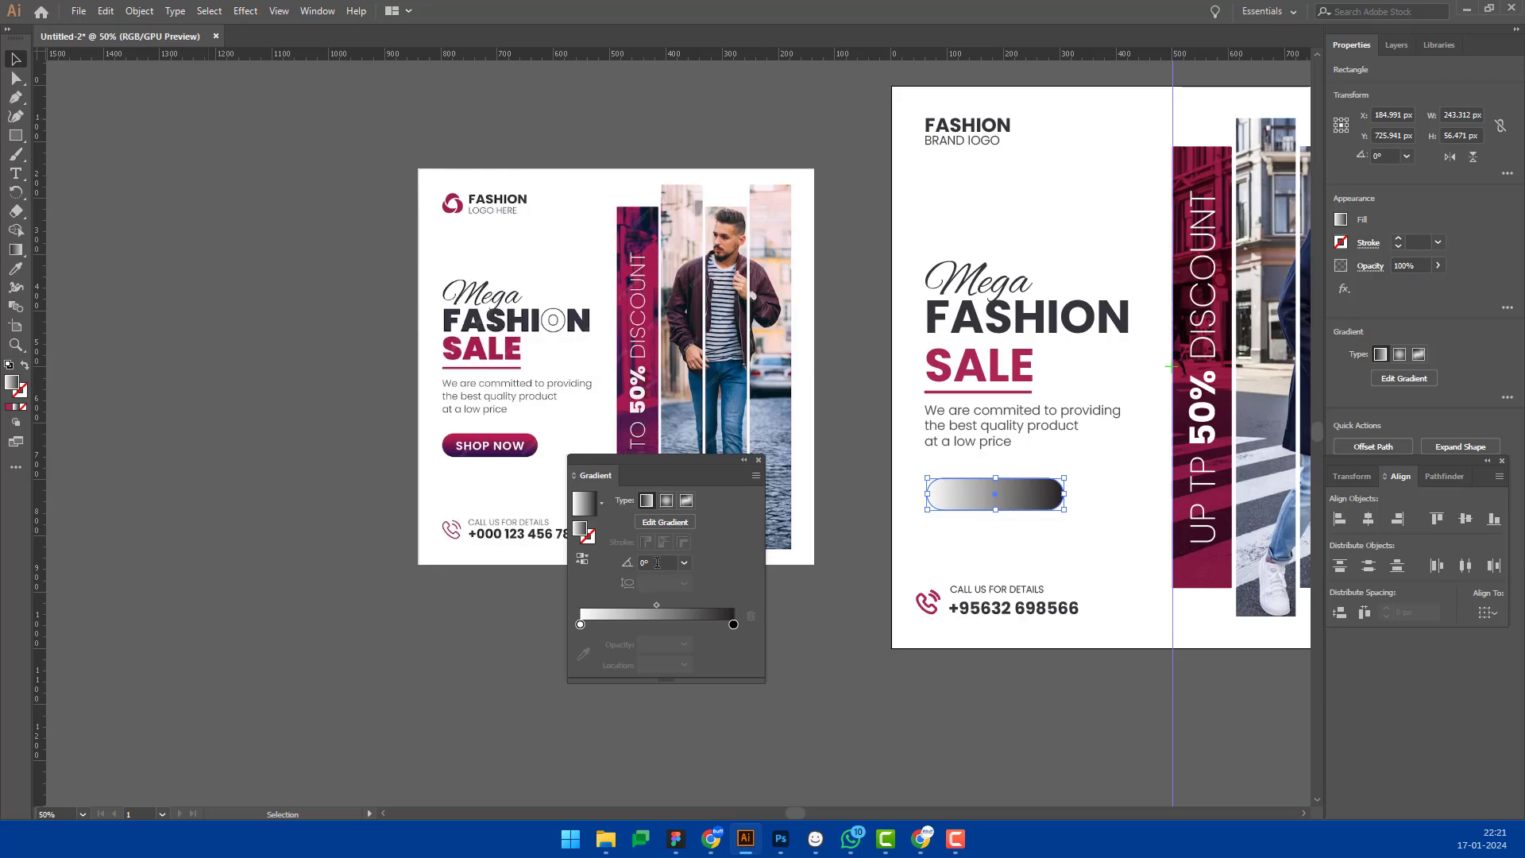
left_click(22, 250)
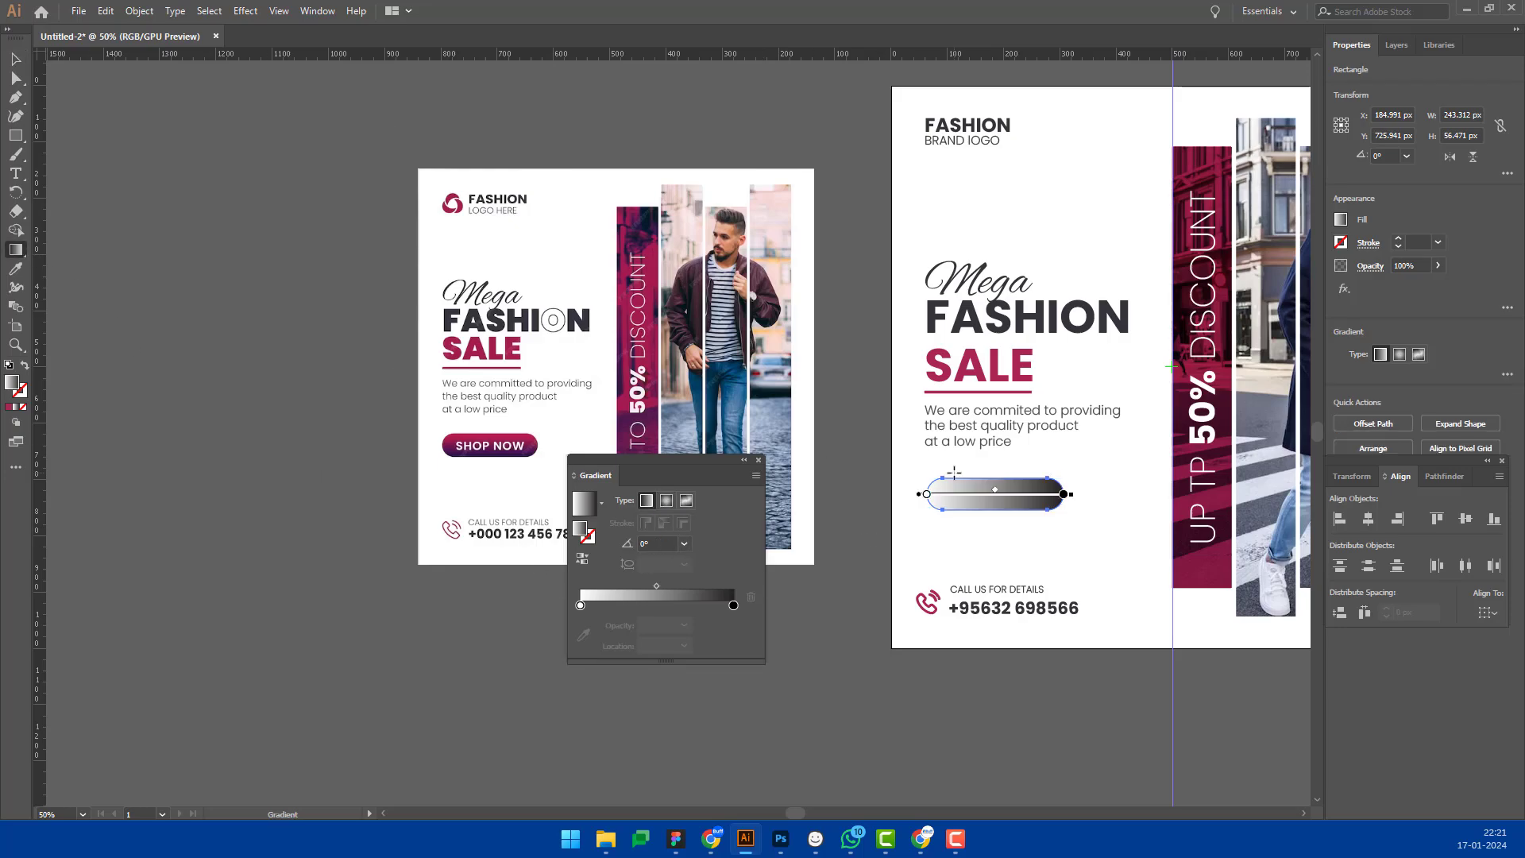
left_click_drag(988, 479, 989, 516)
mouse_move(994, 493)
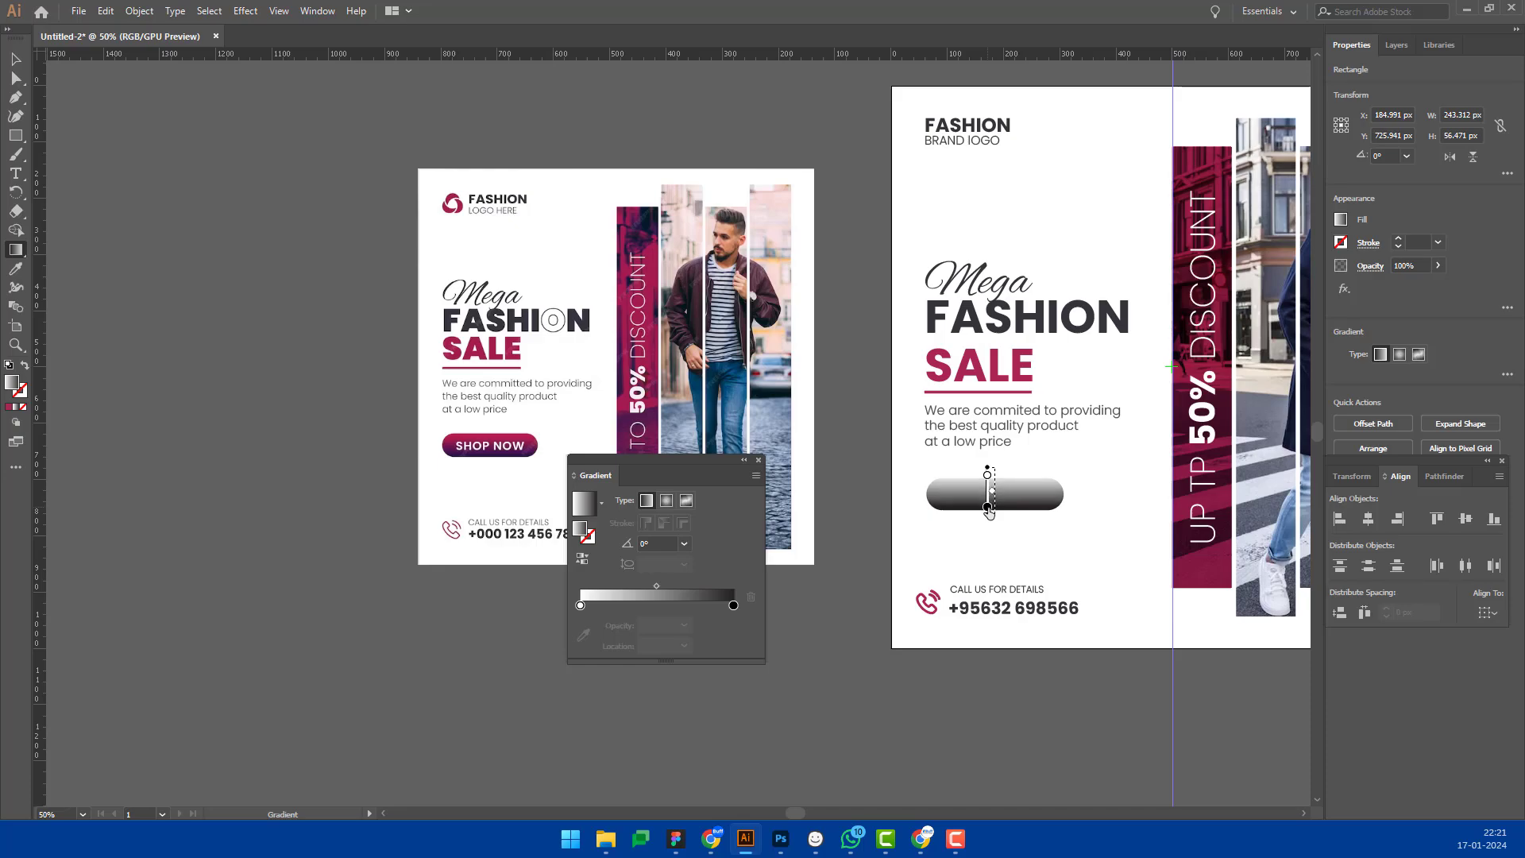
scroll(992, 483, "up", 3)
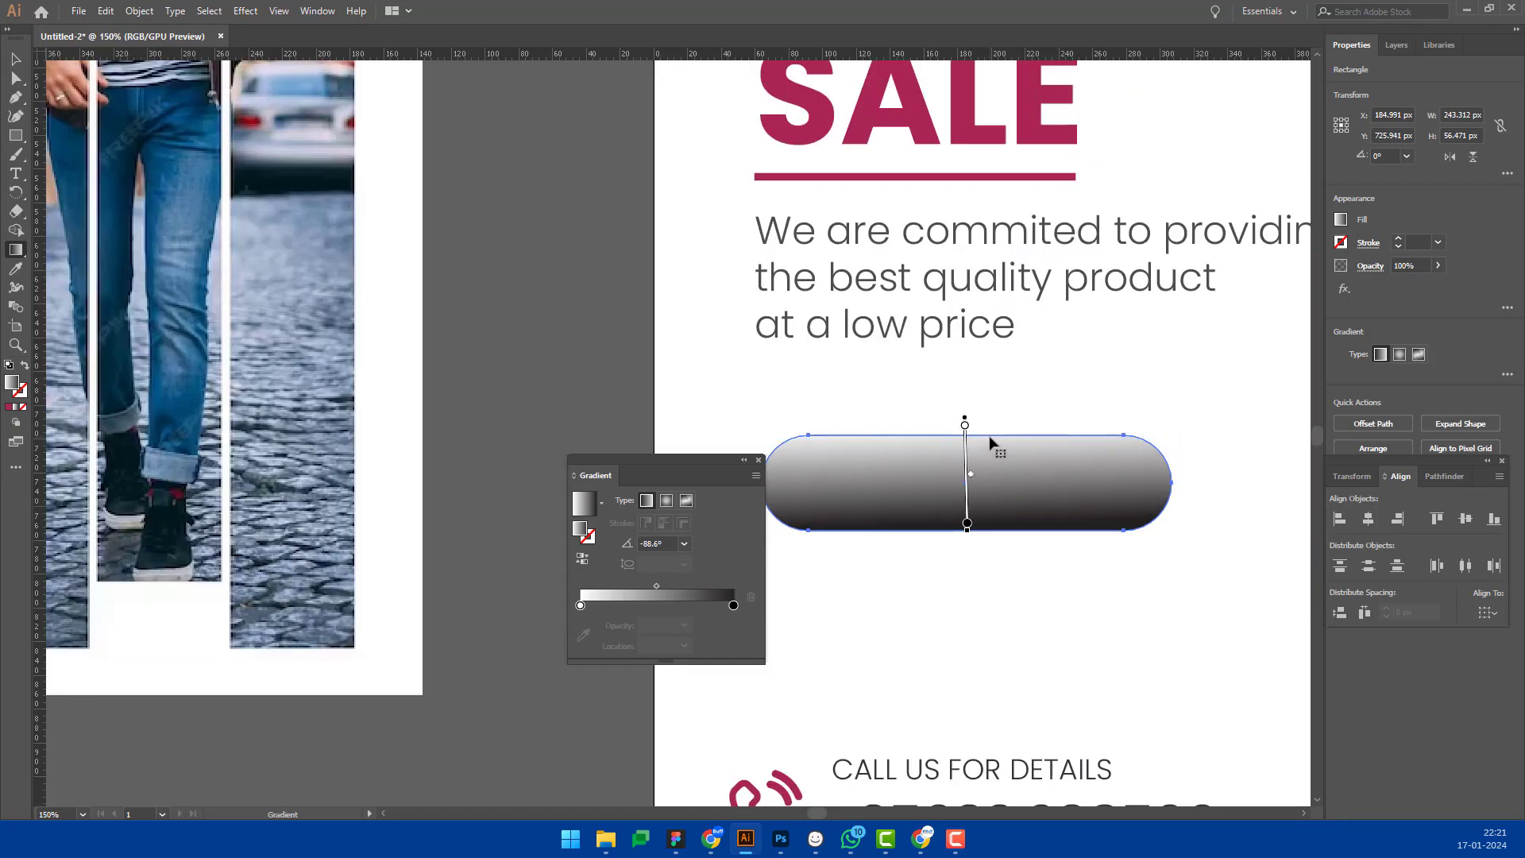
left_click_drag(989, 437, 990, 536)
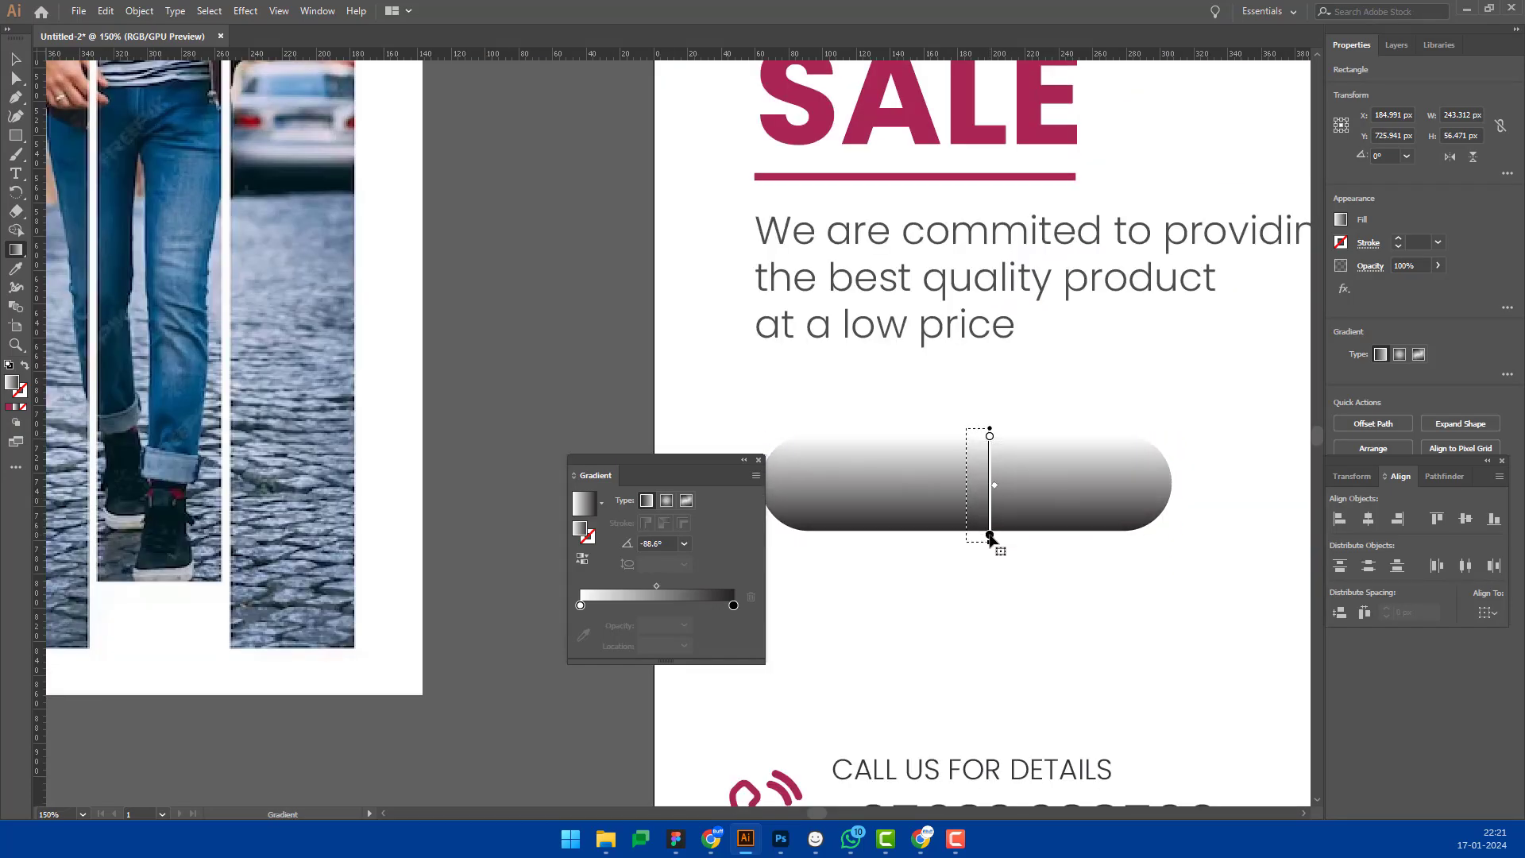
left_click_drag(989, 538, 987, 533)
scroll(985, 529, "down", 3)
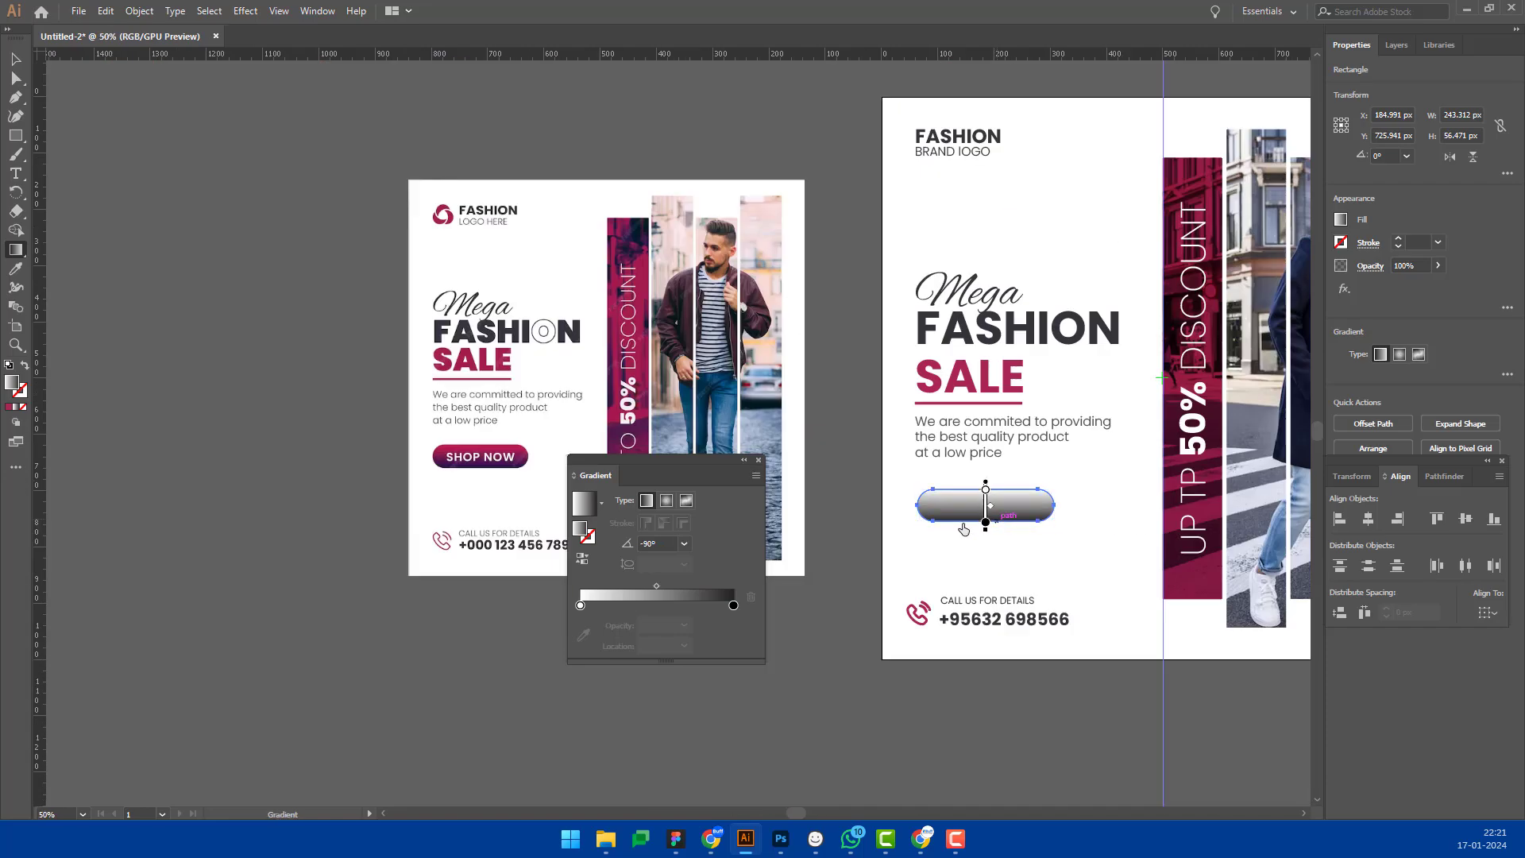
Step: Set the gradient stops to #a3195b on the left and #993366 on the right
double_click(580, 605)
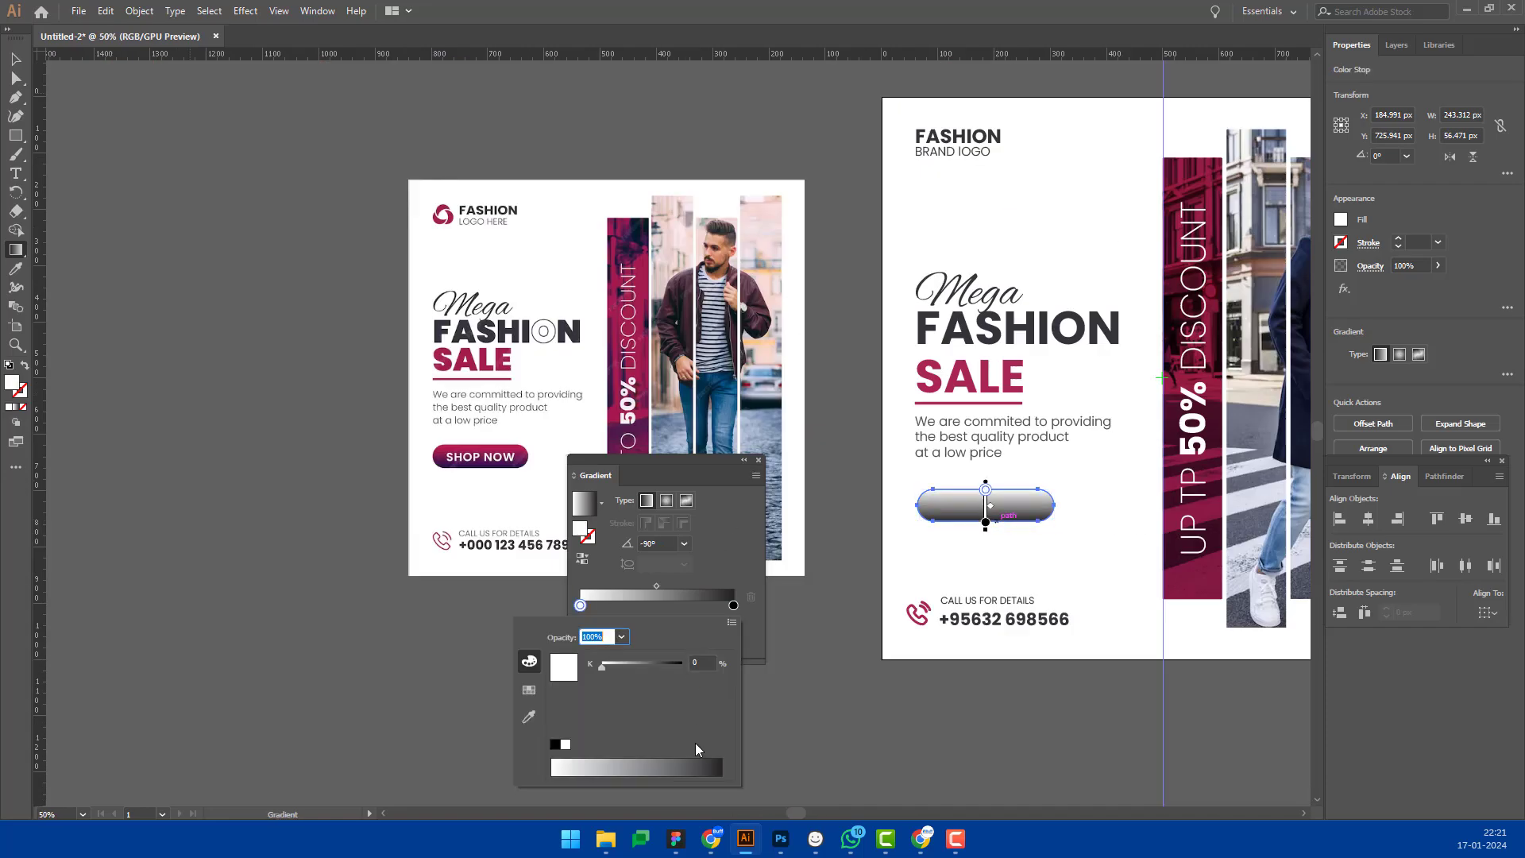
left_click(731, 622)
left_click(758, 644)
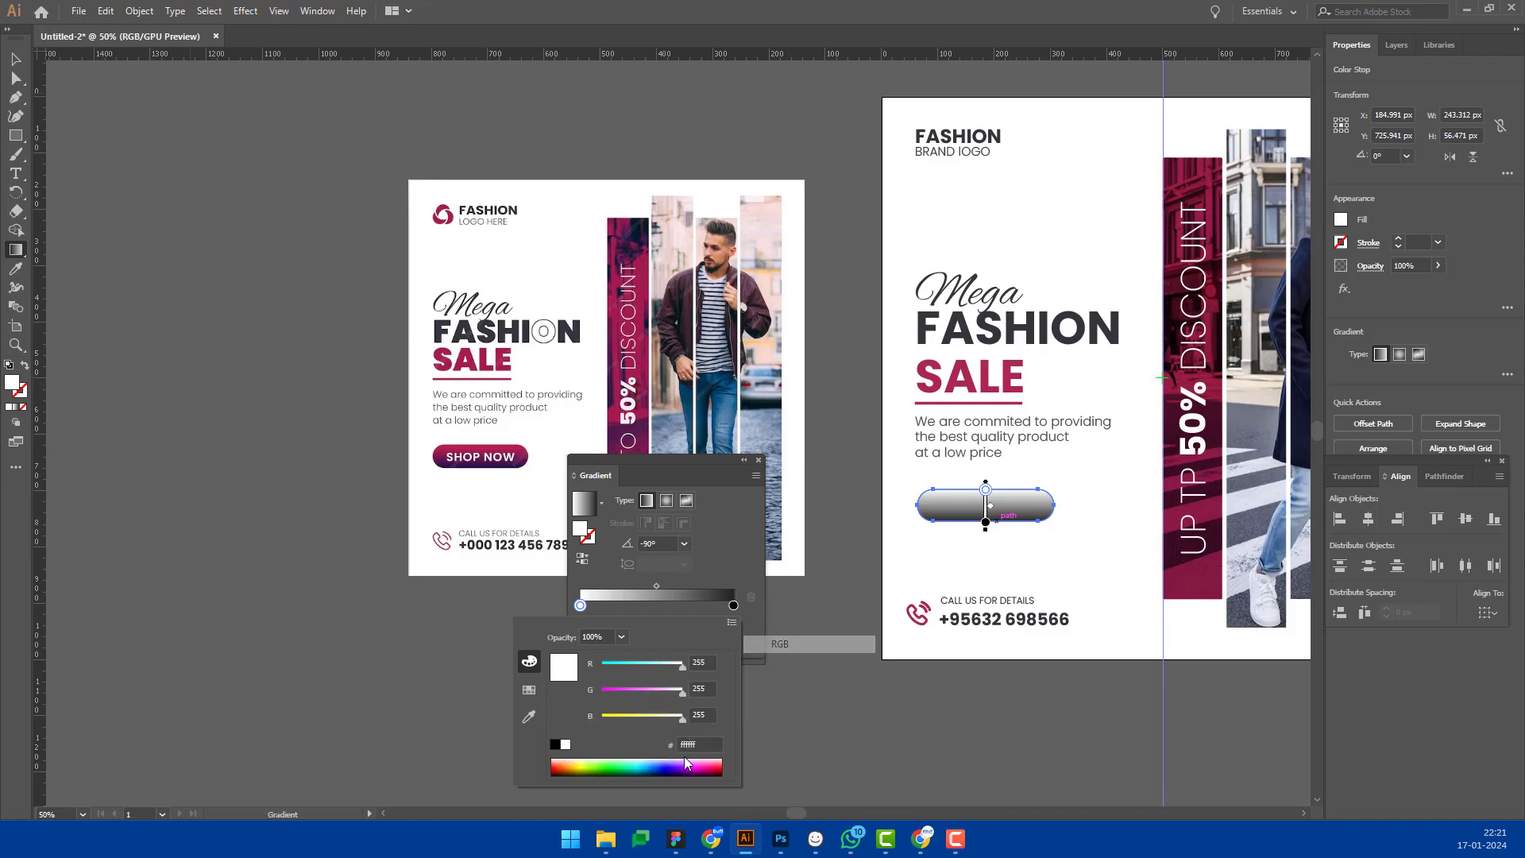
double_click(709, 741)
type("a3195b")
key("Return")
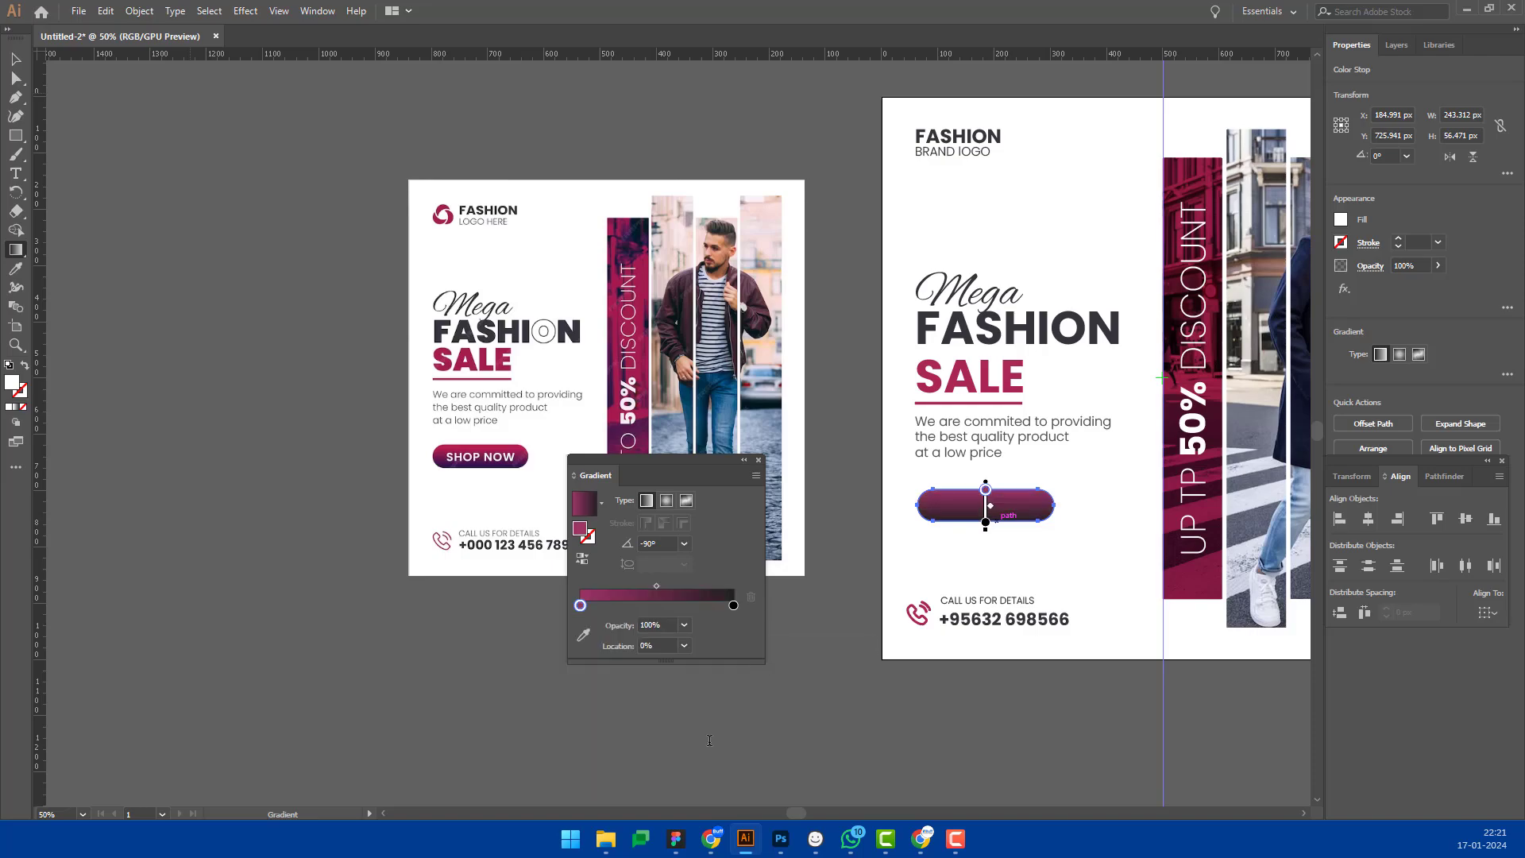
double_click(733, 607)
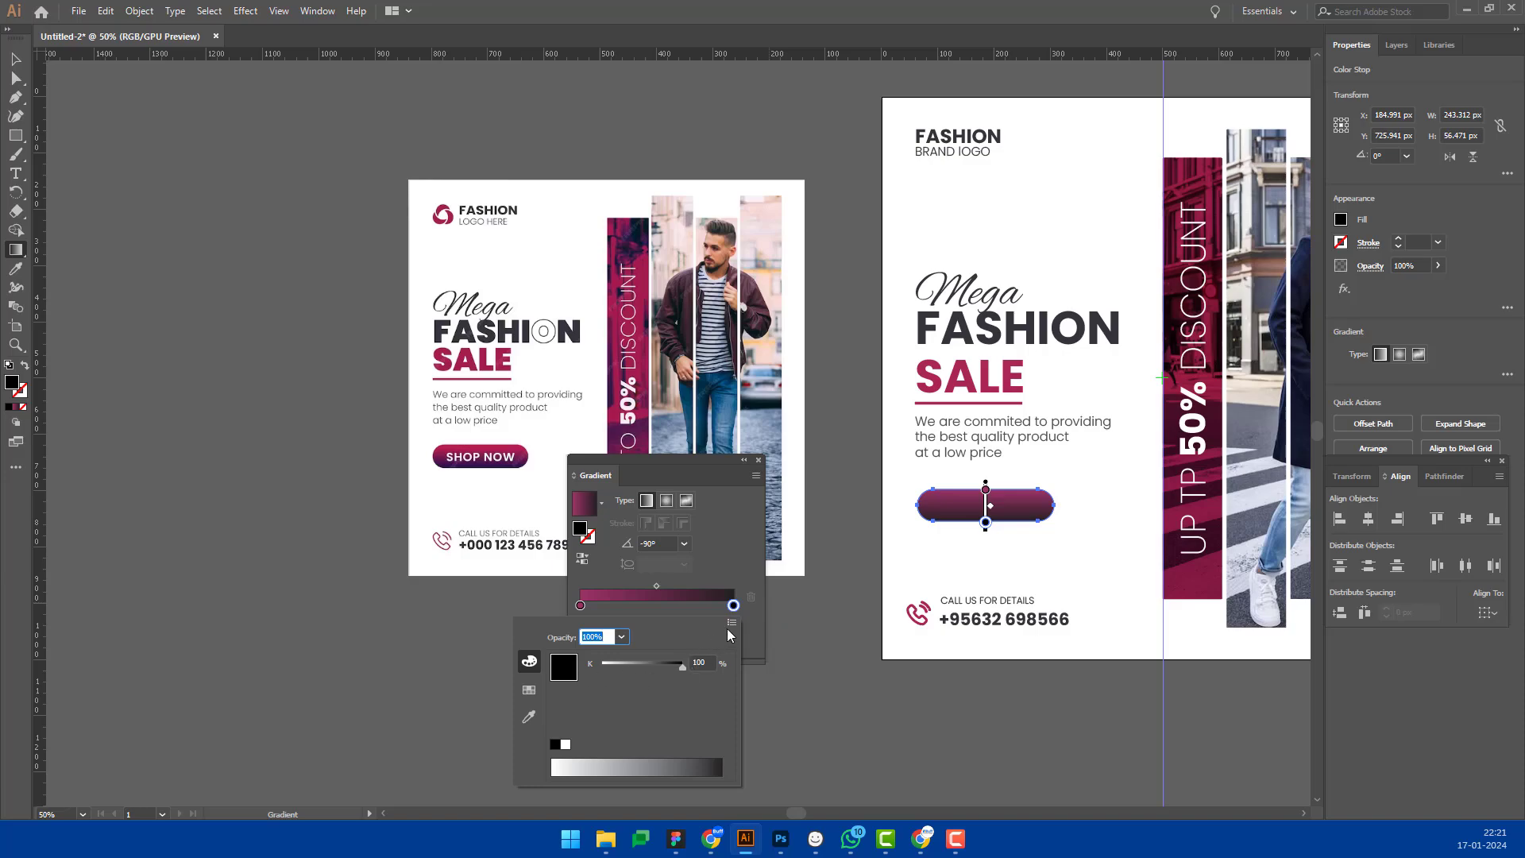
left_click(731, 624)
left_click(769, 648)
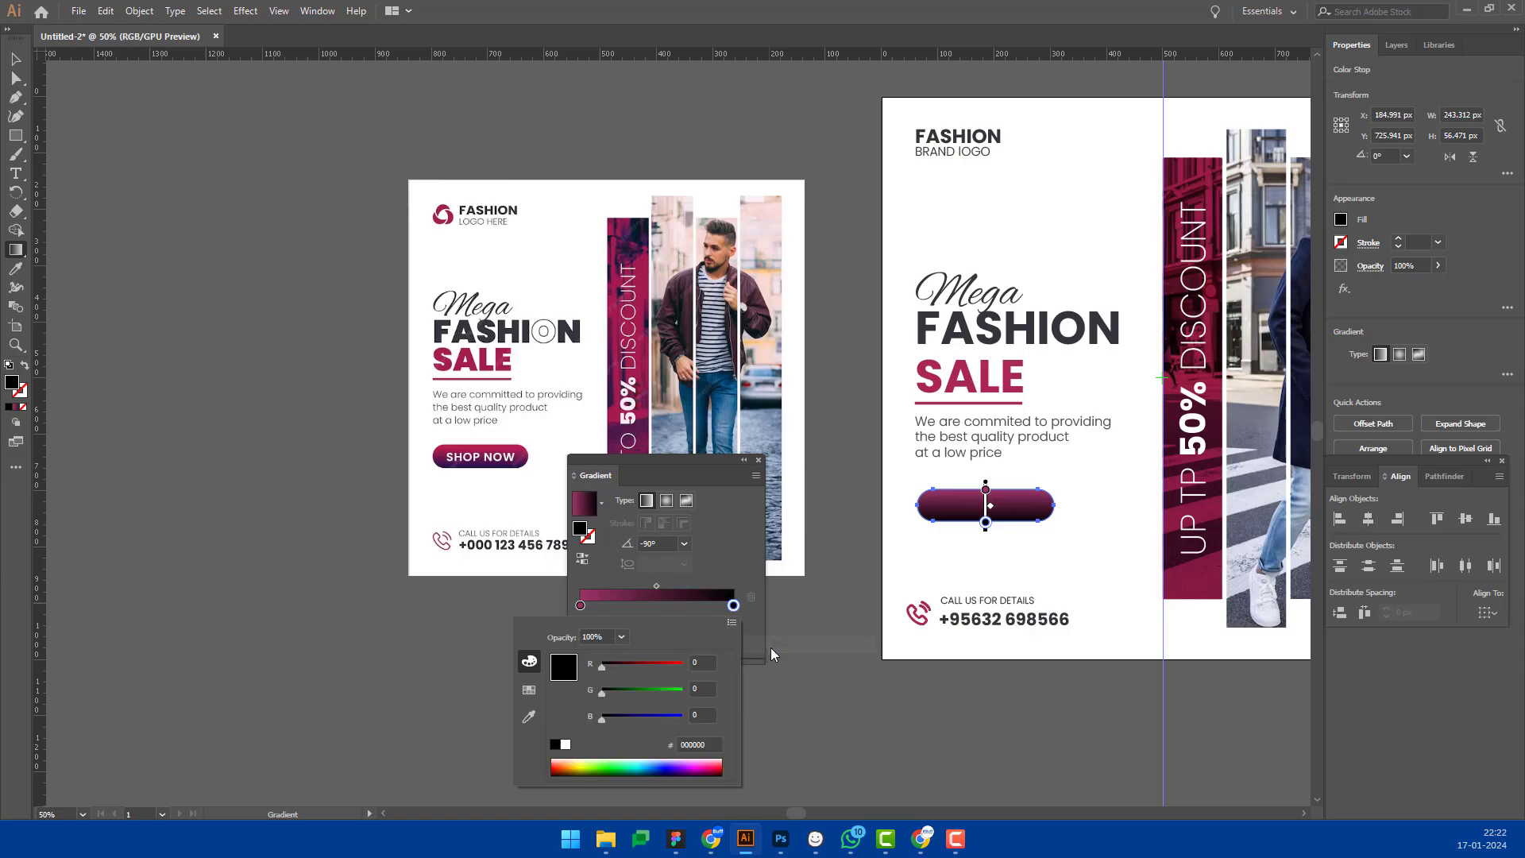
double_click(715, 741)
key("Return")
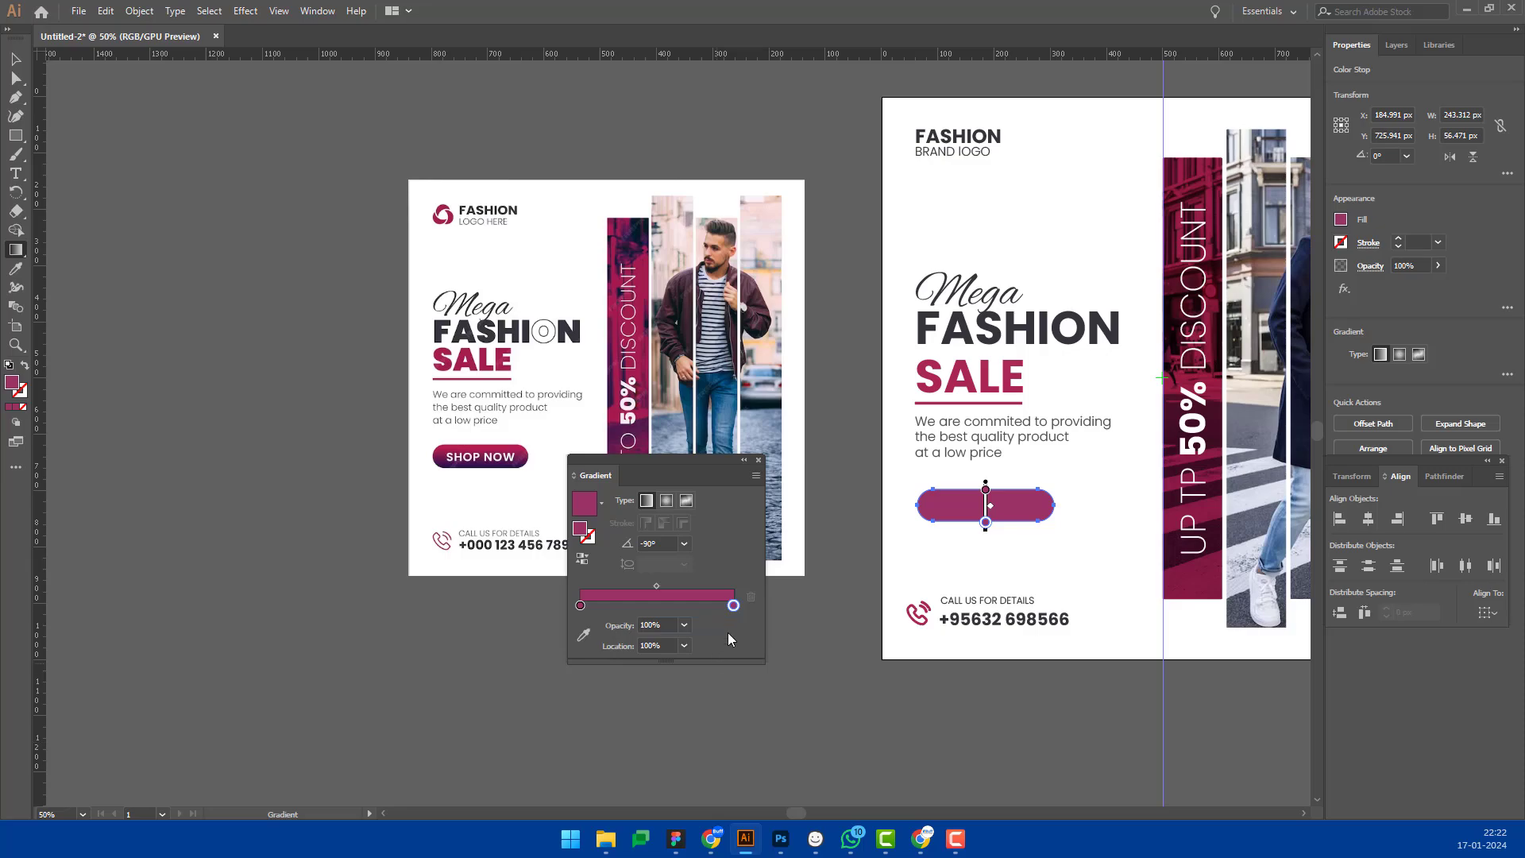
Step: In HSB, darken the right stop to dark maroon and saturate the left stop's magenta
double_click(732, 606)
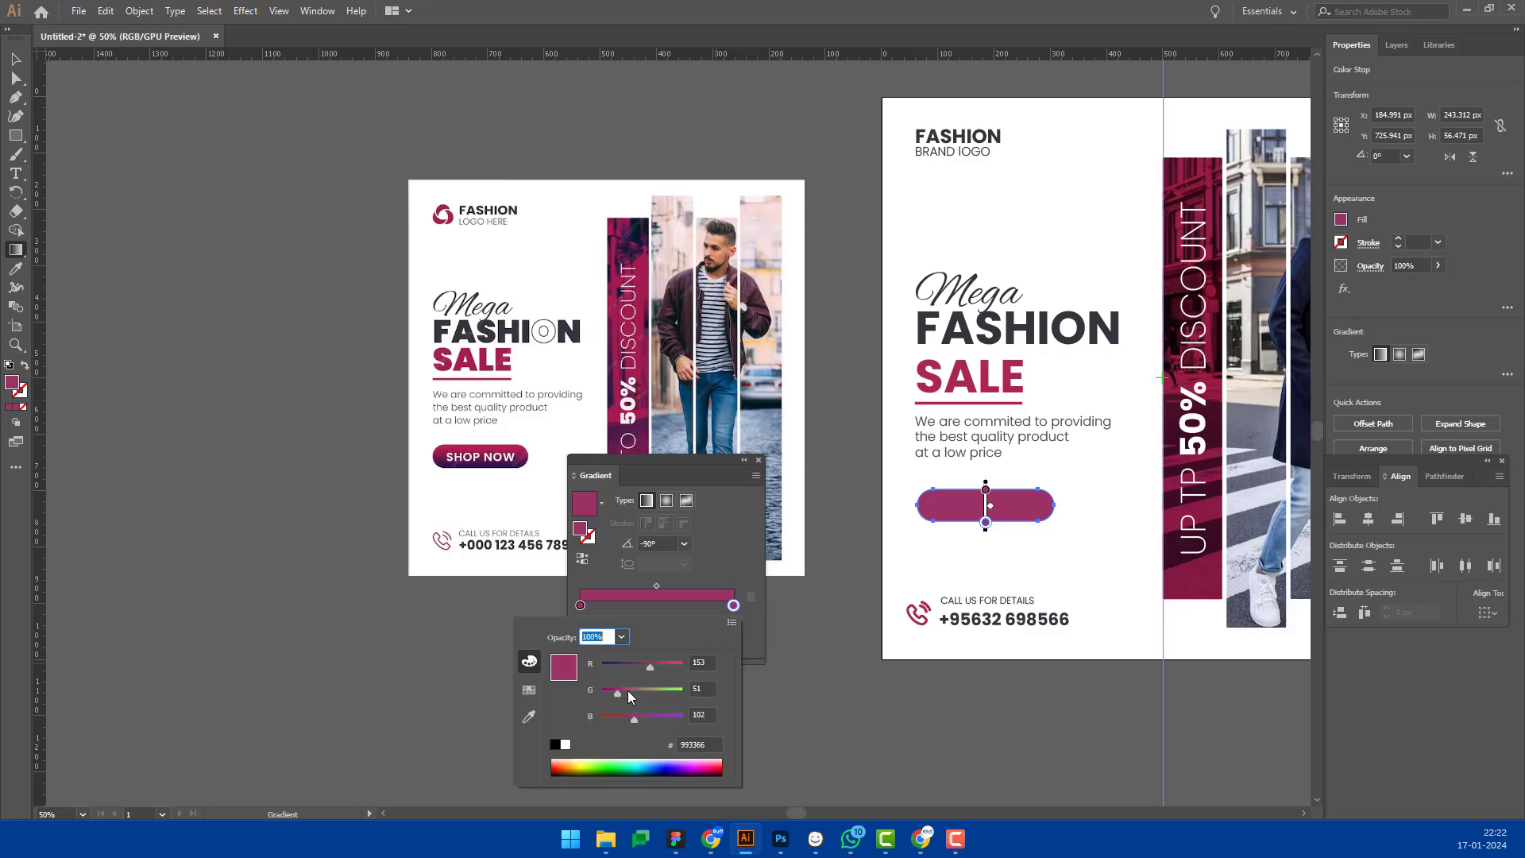
left_click(731, 623)
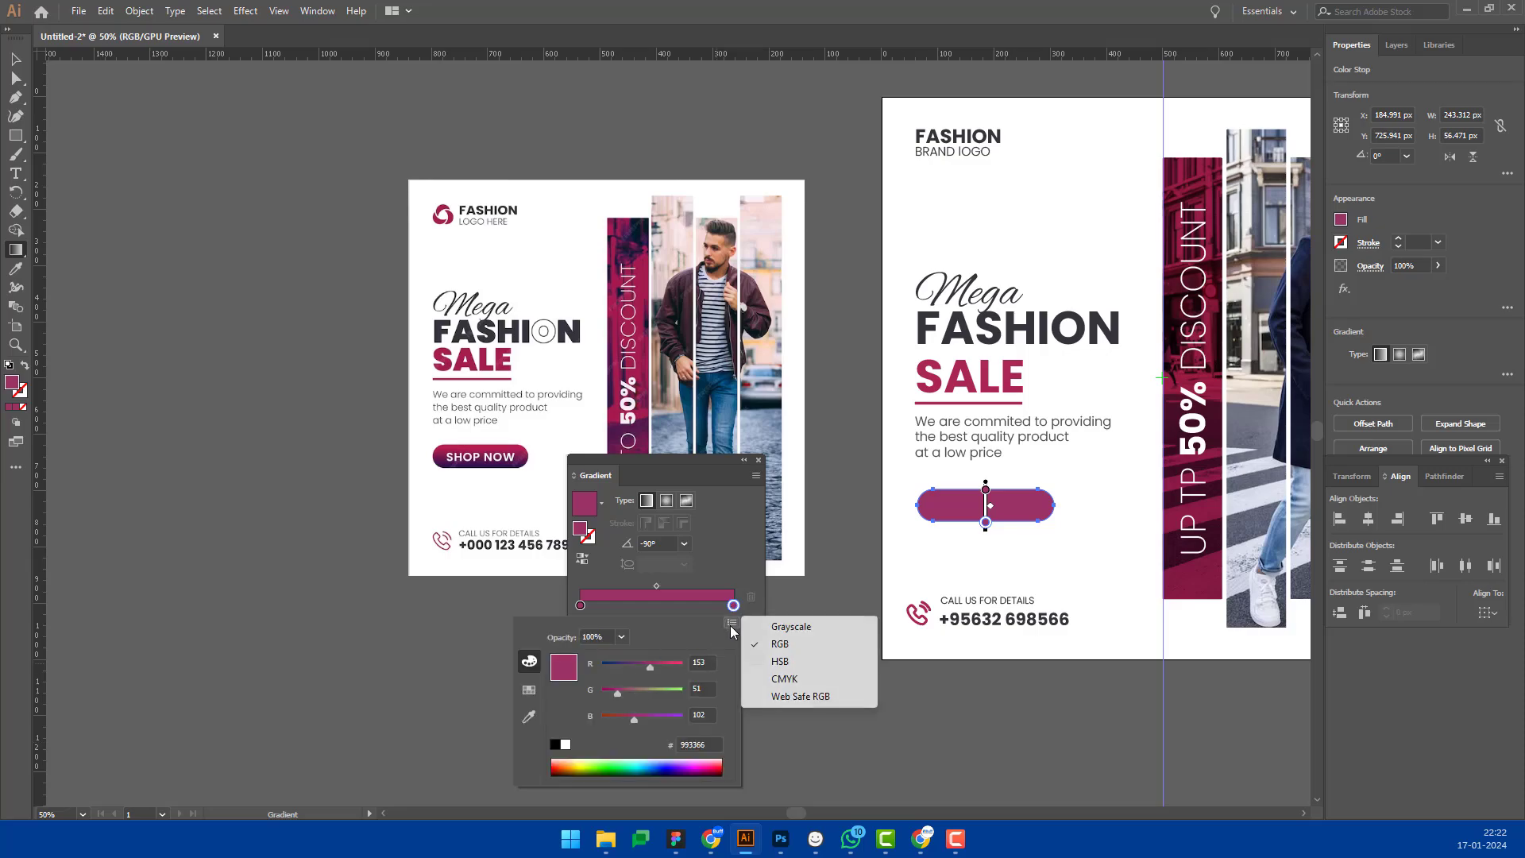
left_click(786, 664)
left_click_drag(648, 720, 614, 719)
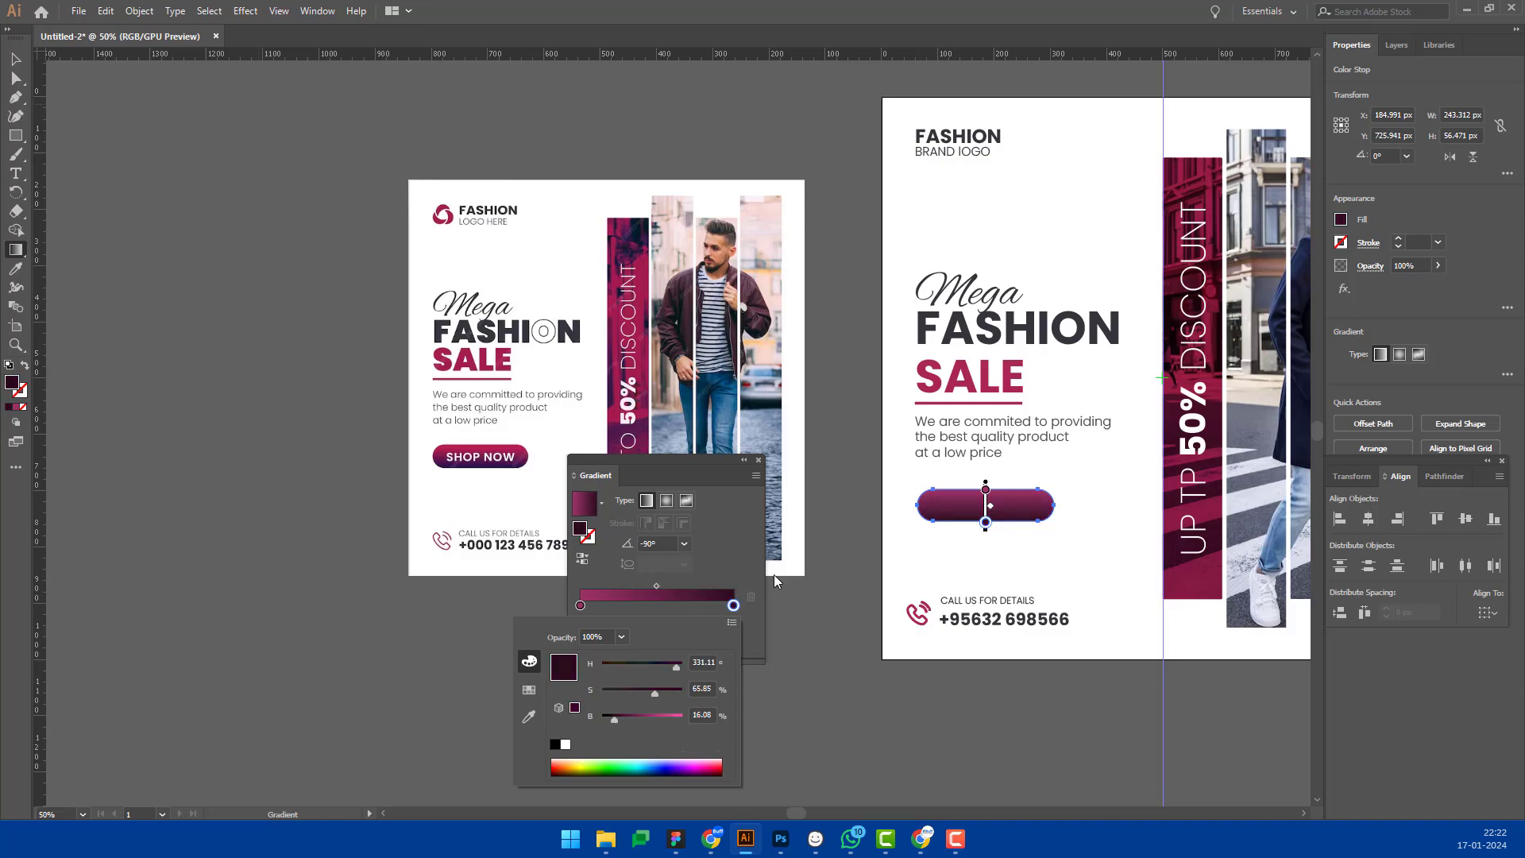
left_click(580, 606)
double_click(580, 605)
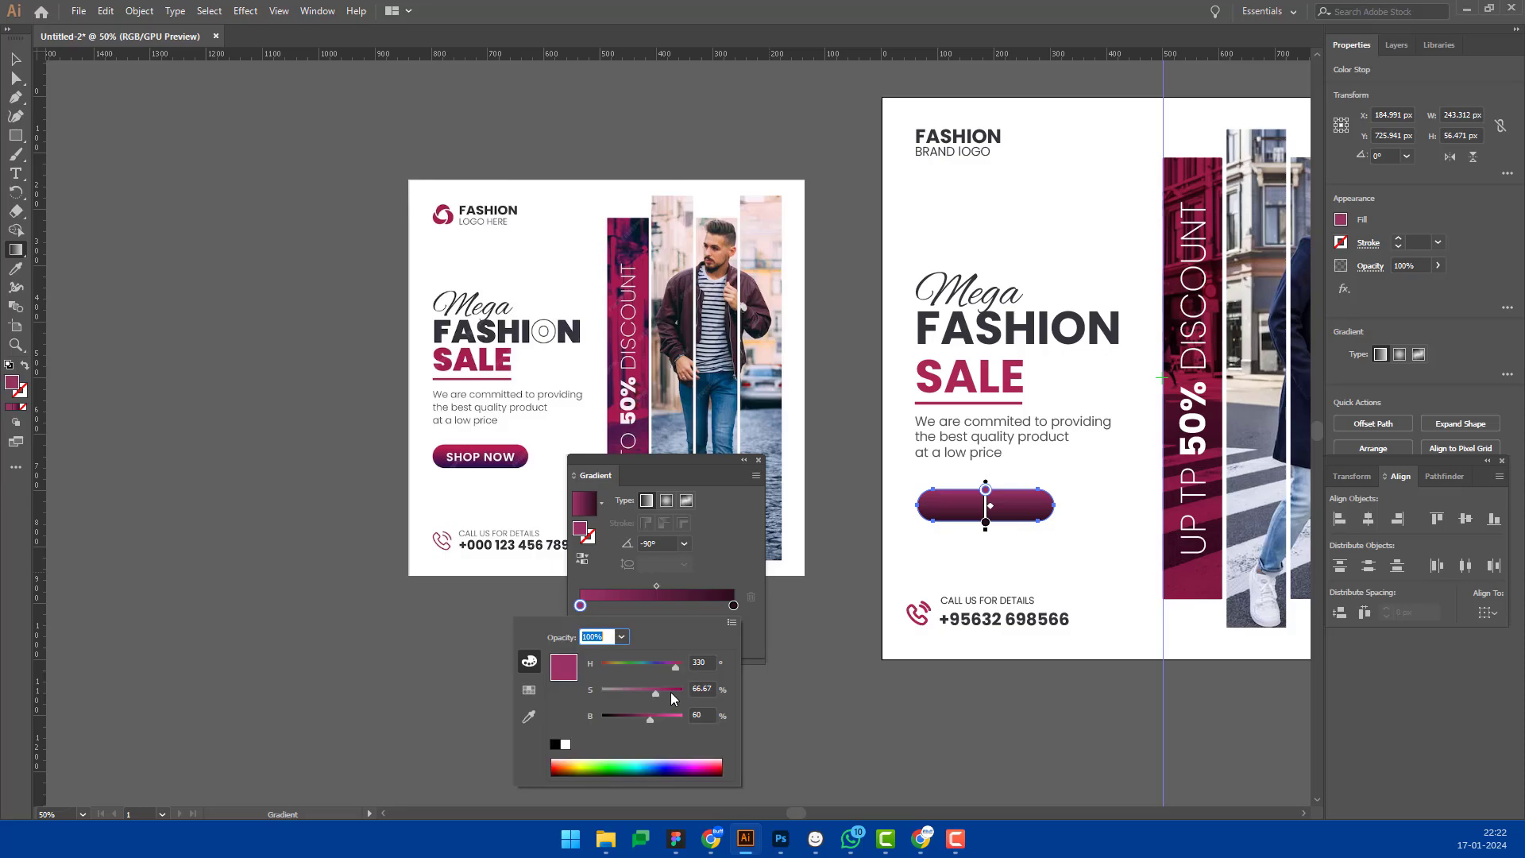
mouse_move(665, 693)
left_mouse_down()
mouse_move(689, 692)
mouse_move(658, 718)
left_mouse_up()
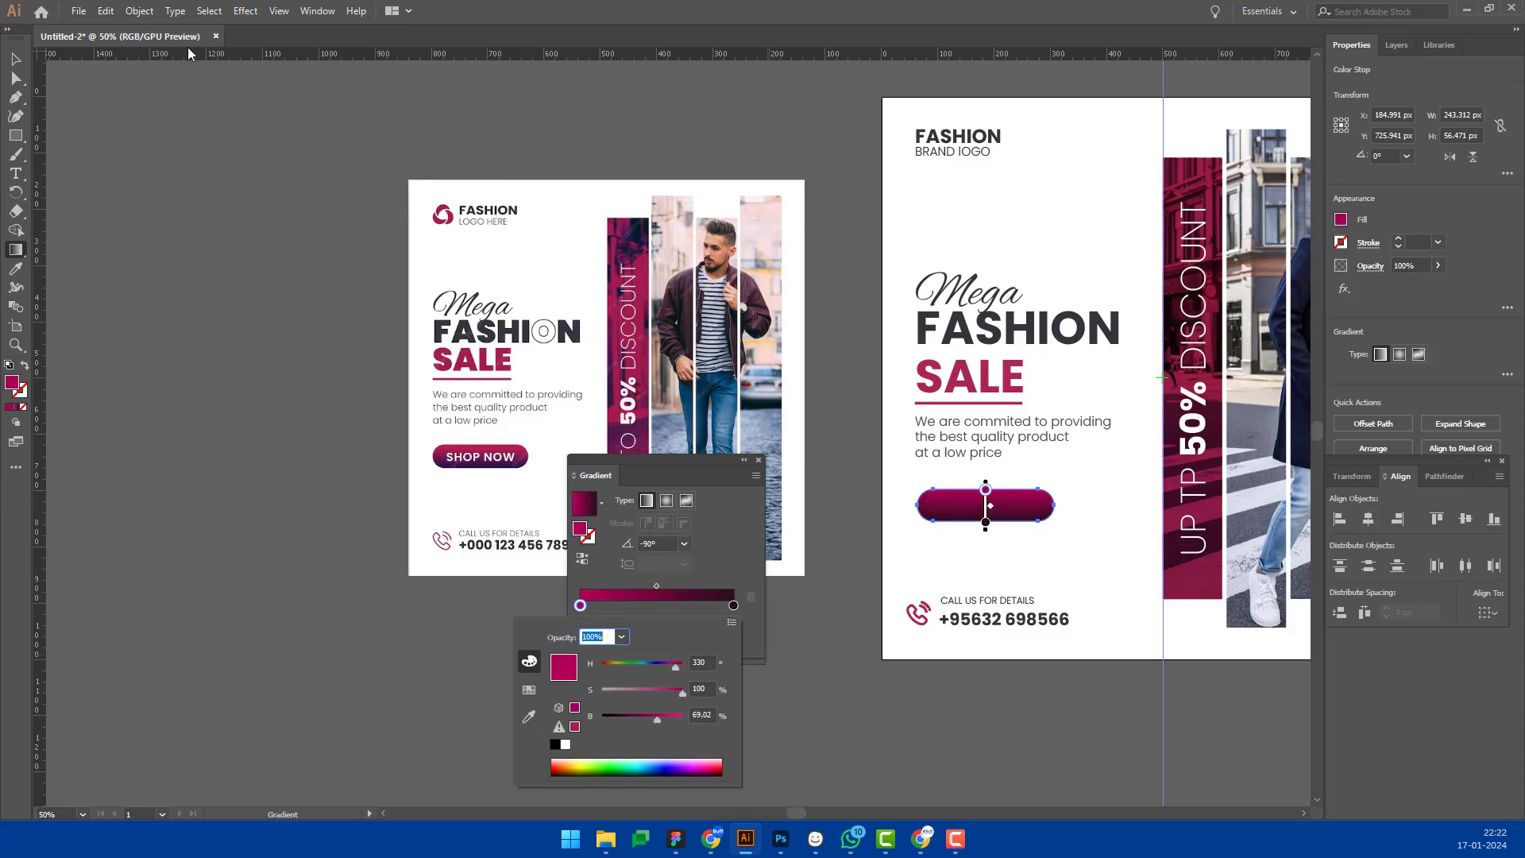
left_click(24, 64)
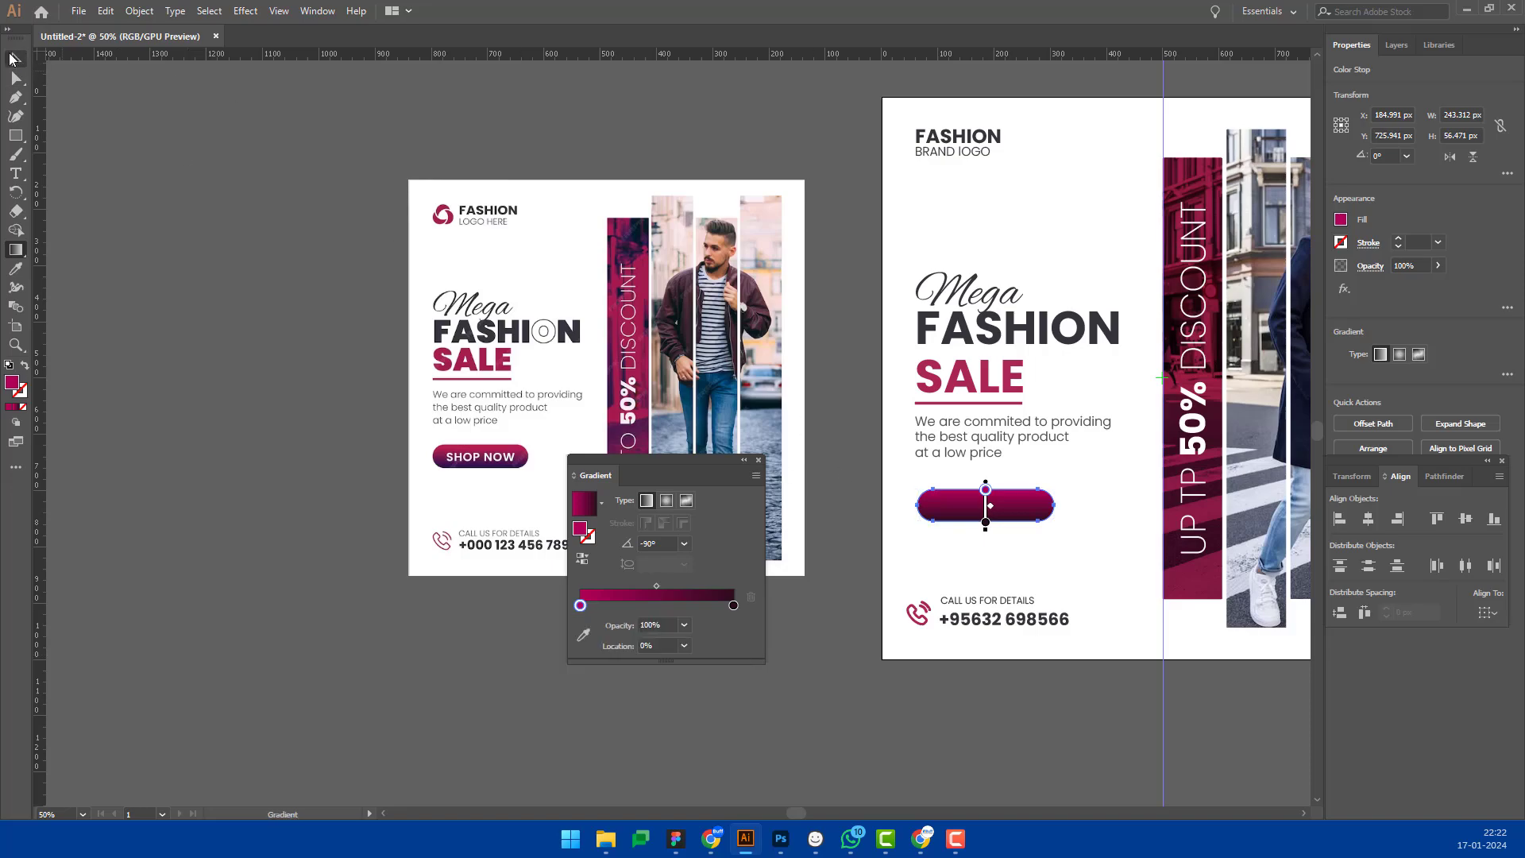
left_click(12, 58)
left_click(989, 397)
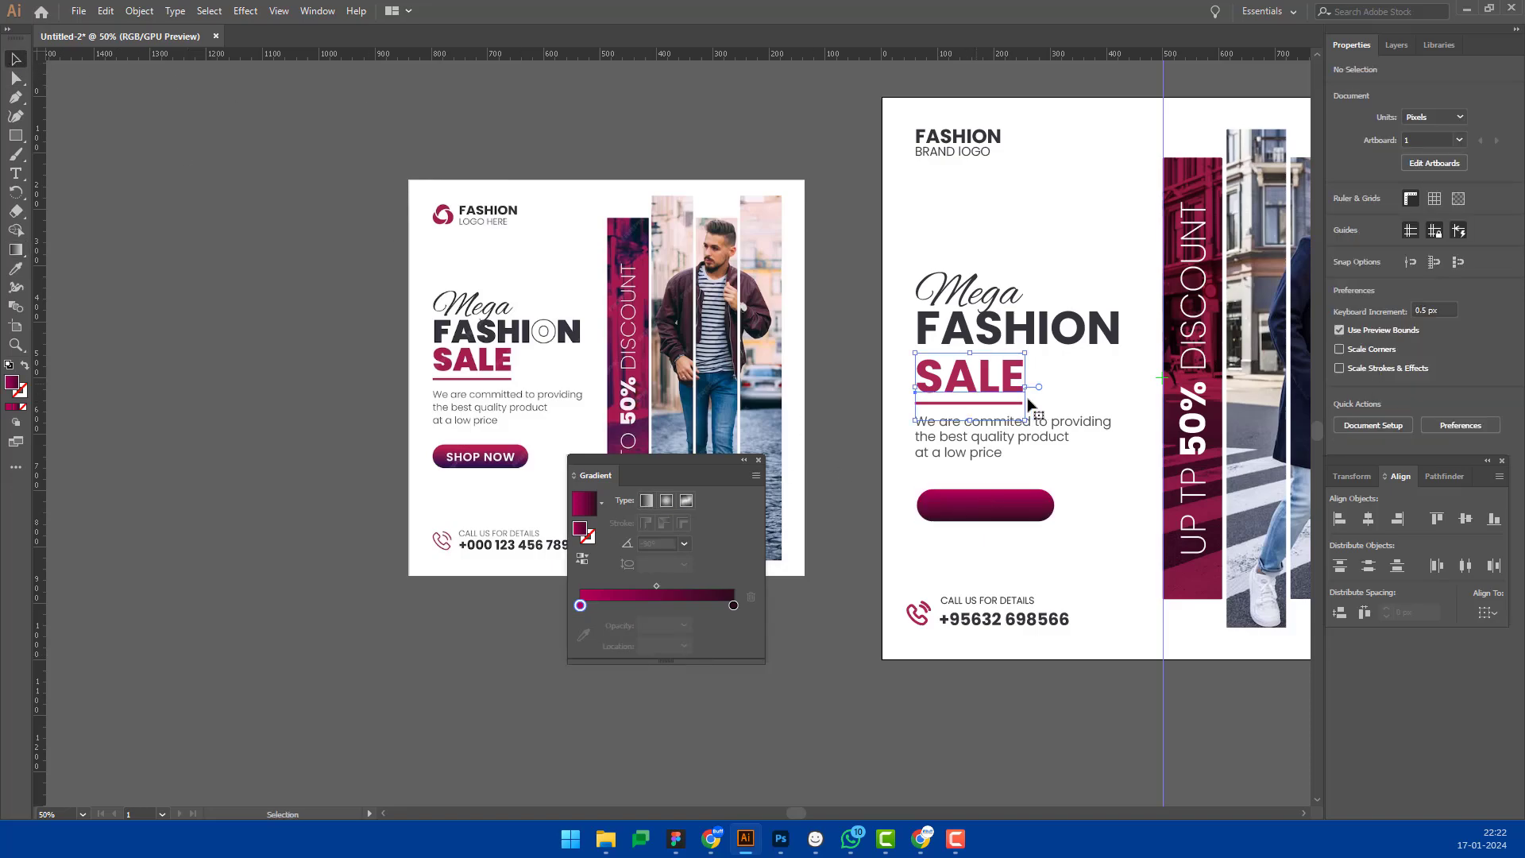
Step: Duplicate the SALE text below the button and retype it as SHOP NOW
key("ctrl+c")
key("ctrl+v")
left_click_drag(688, 433, 1023, 558)
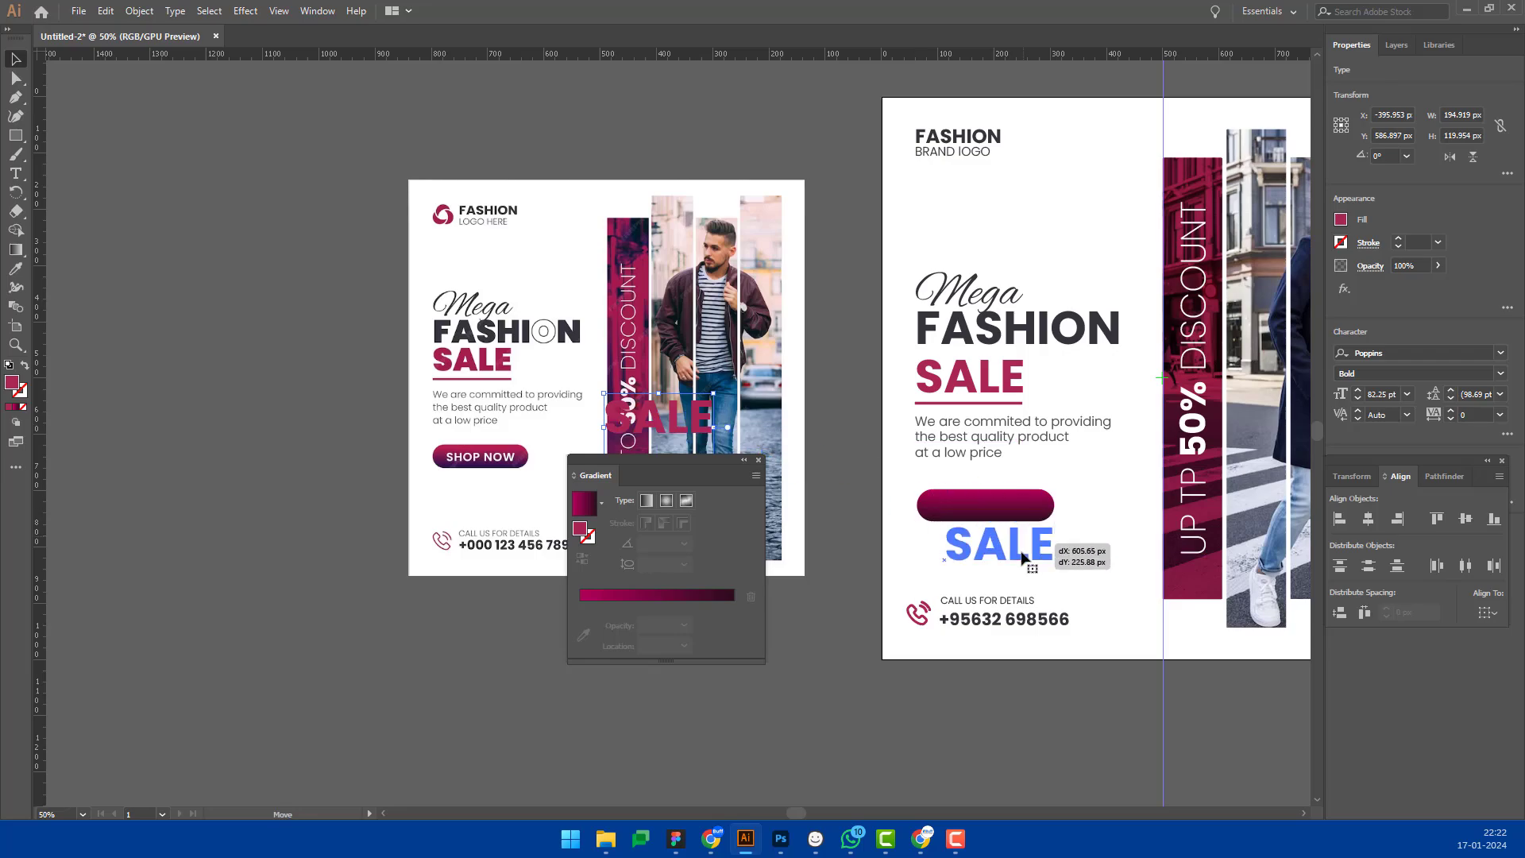
double_click(1023, 558)
type("SH")
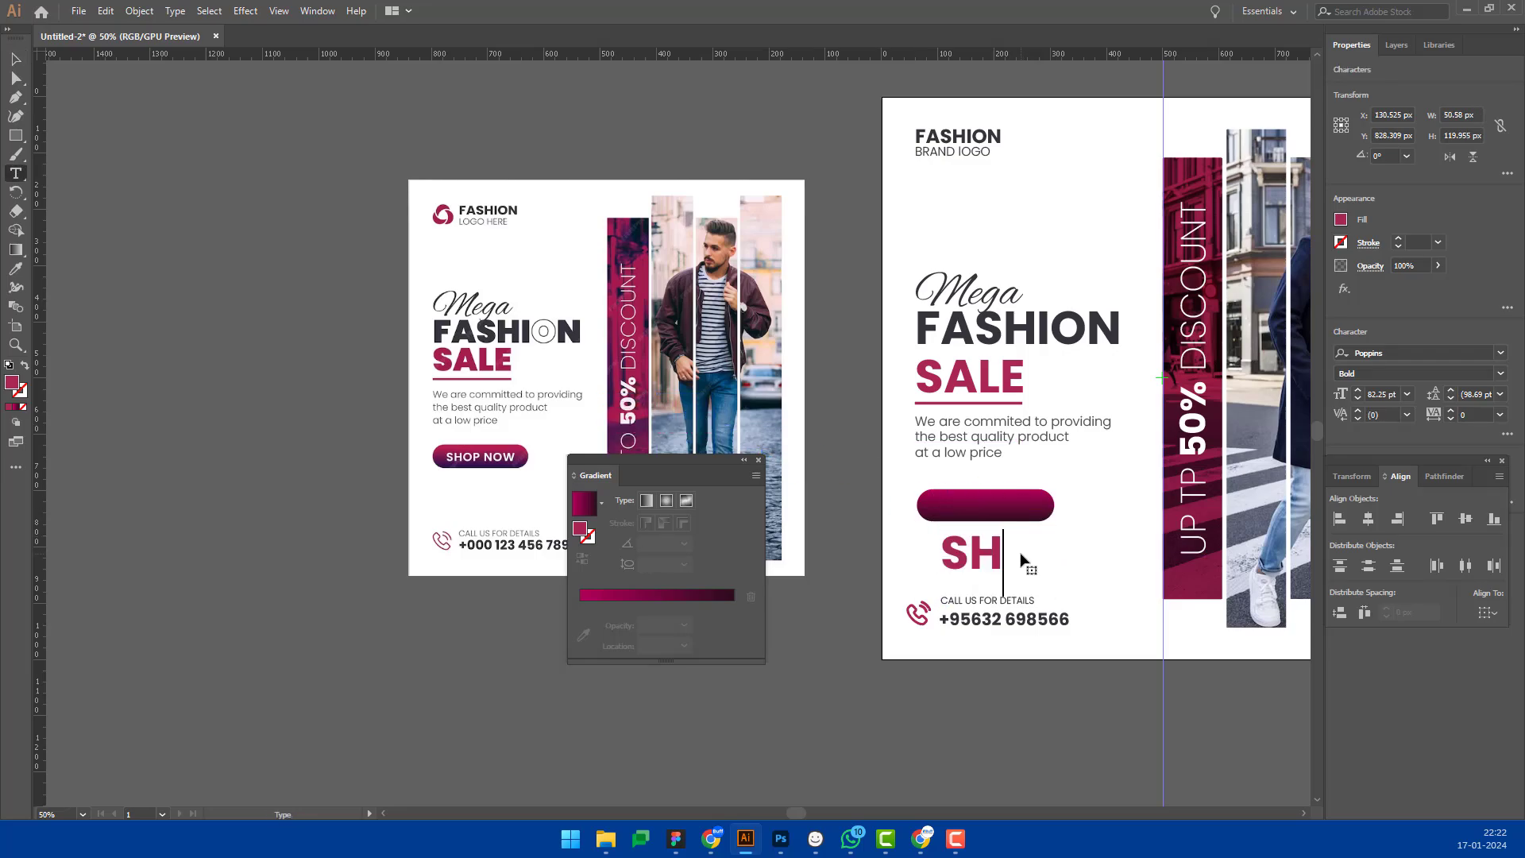
type("OP NOW")
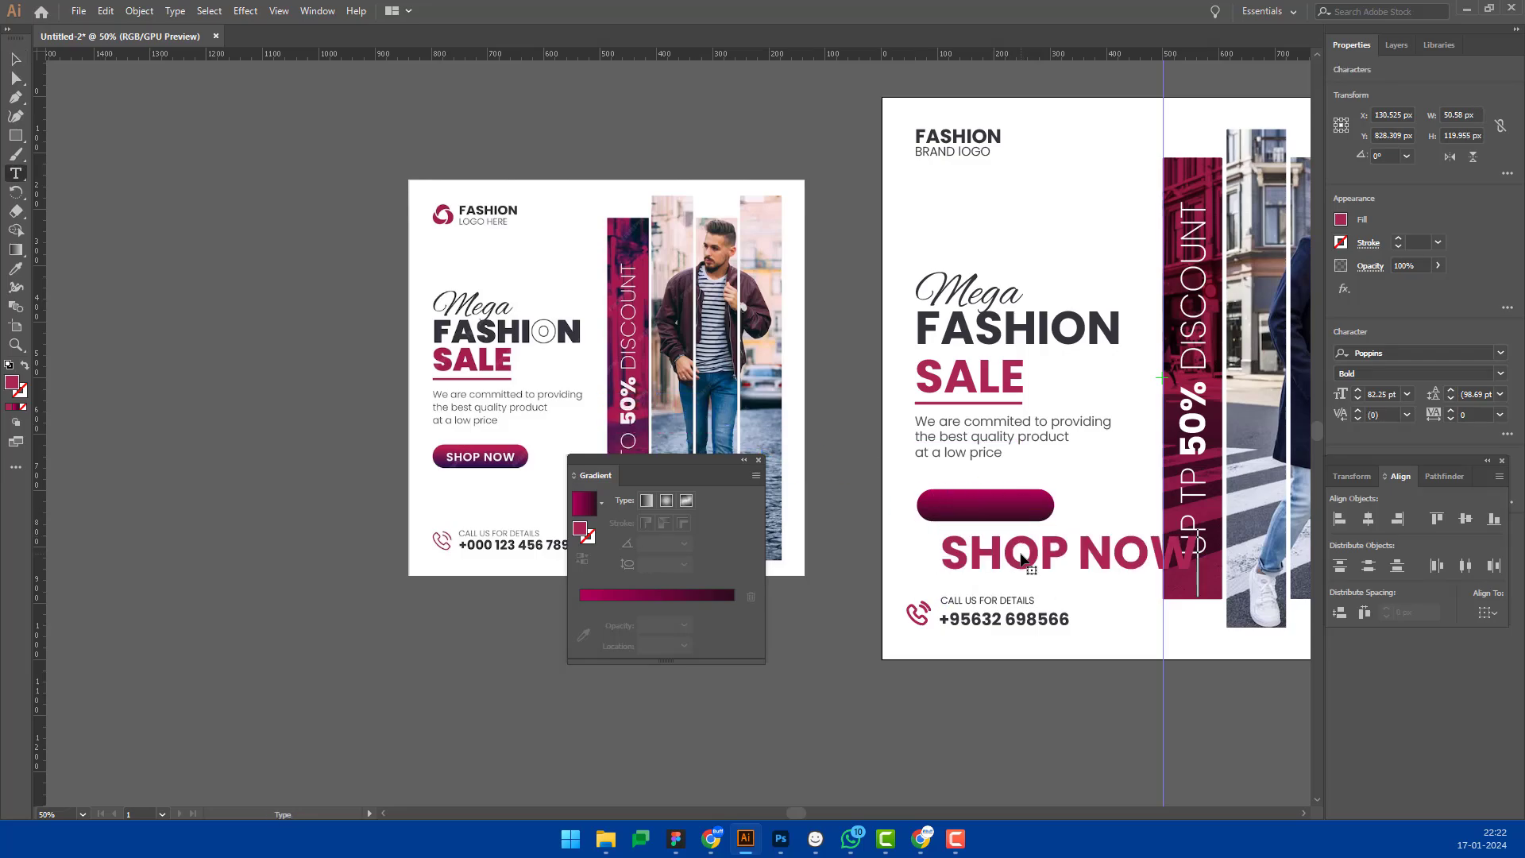
key("Escape")
Step: Make SHOP NOW white and bold, and scale it to sit centred on the gradient button
key("i")
left_click(1099, 520)
key("v")
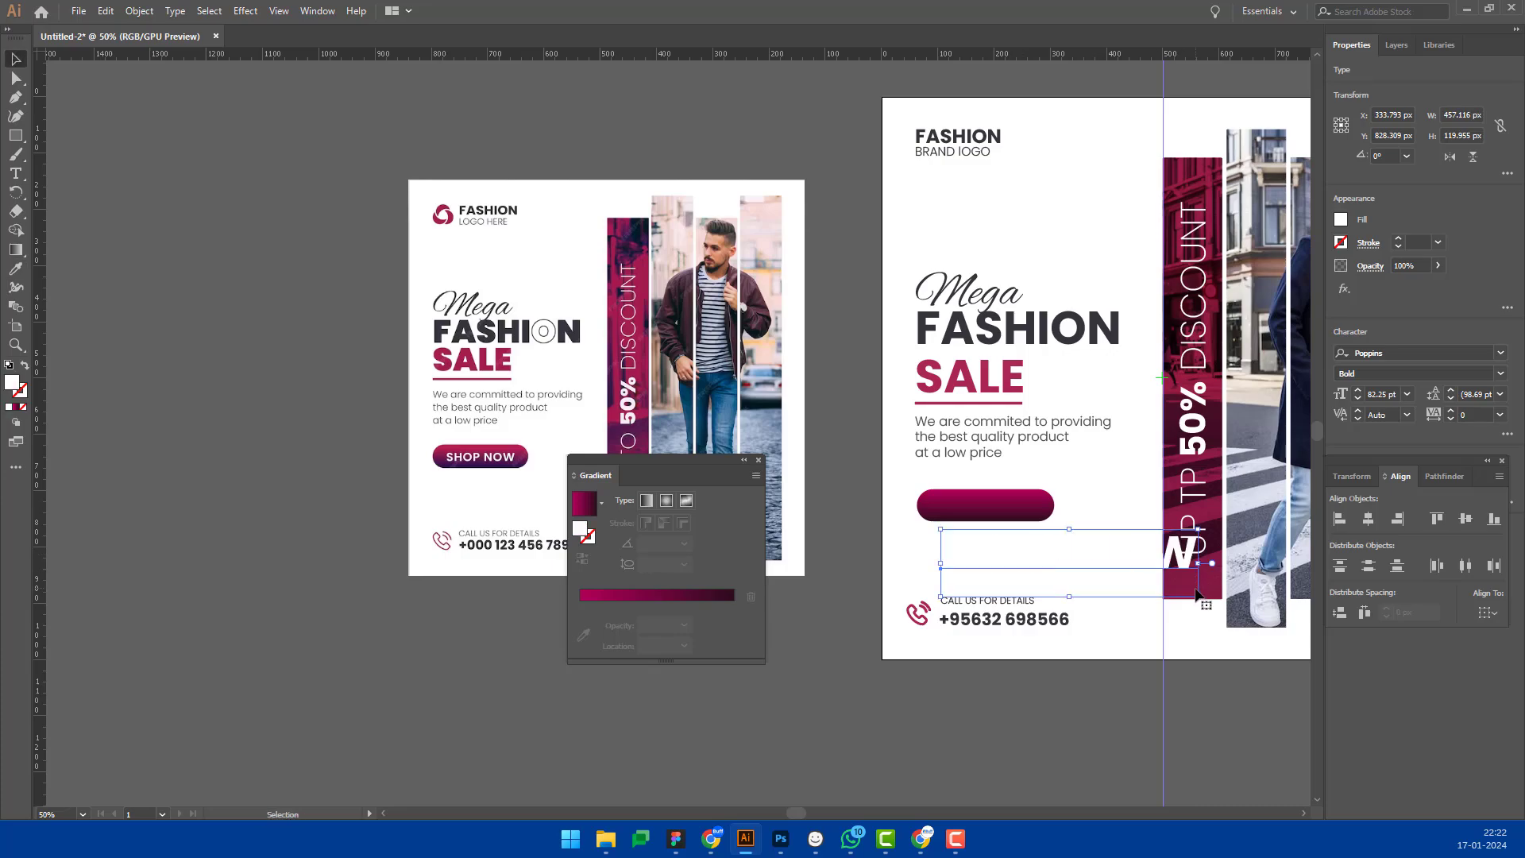
left_click_drag(1197, 595, 1002, 522)
left_click(1500, 373)
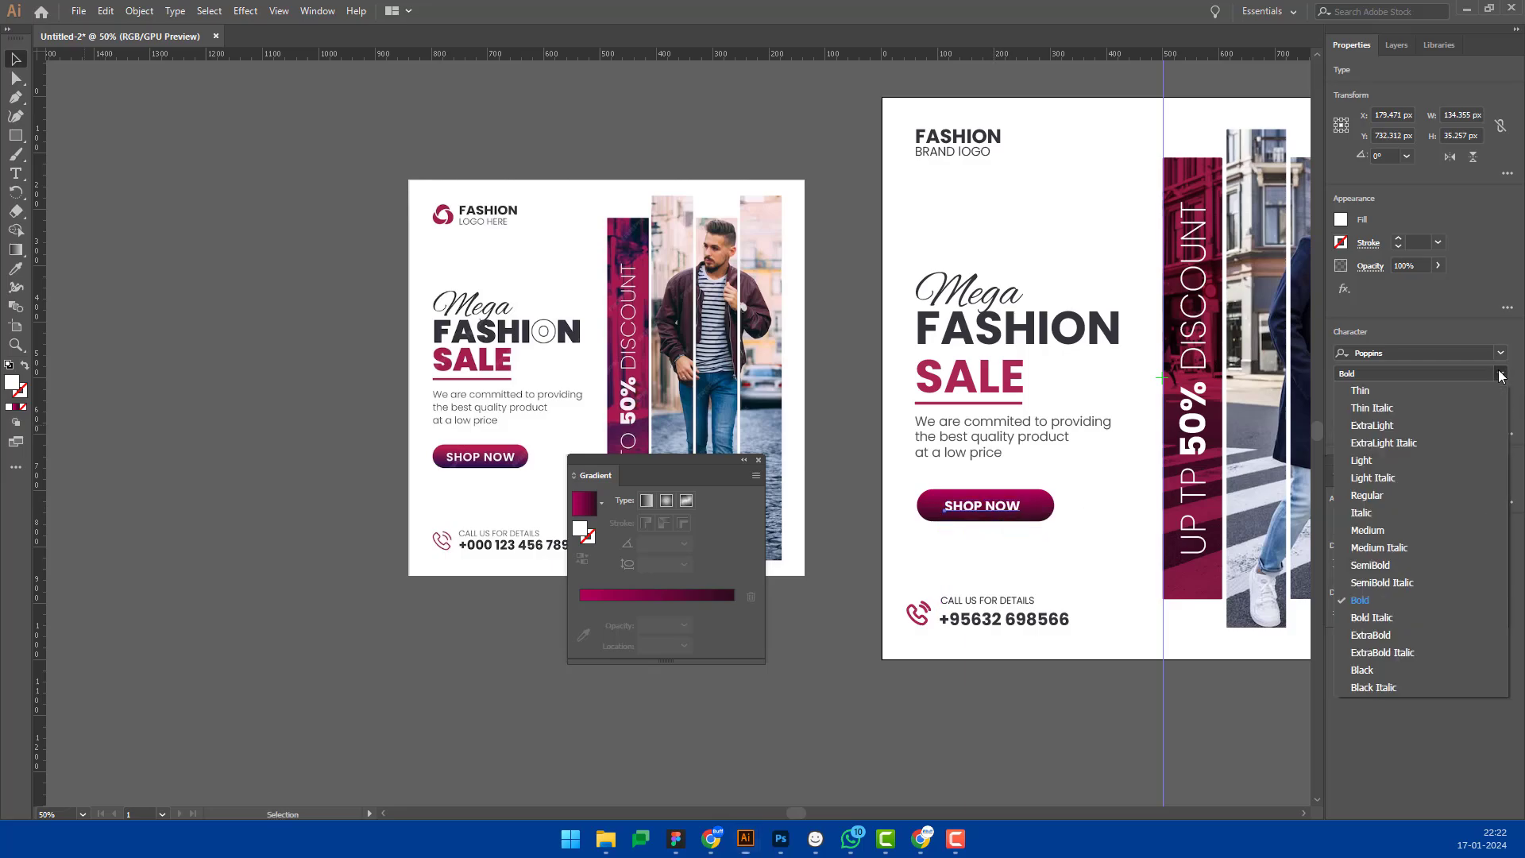
left_click(1500, 373)
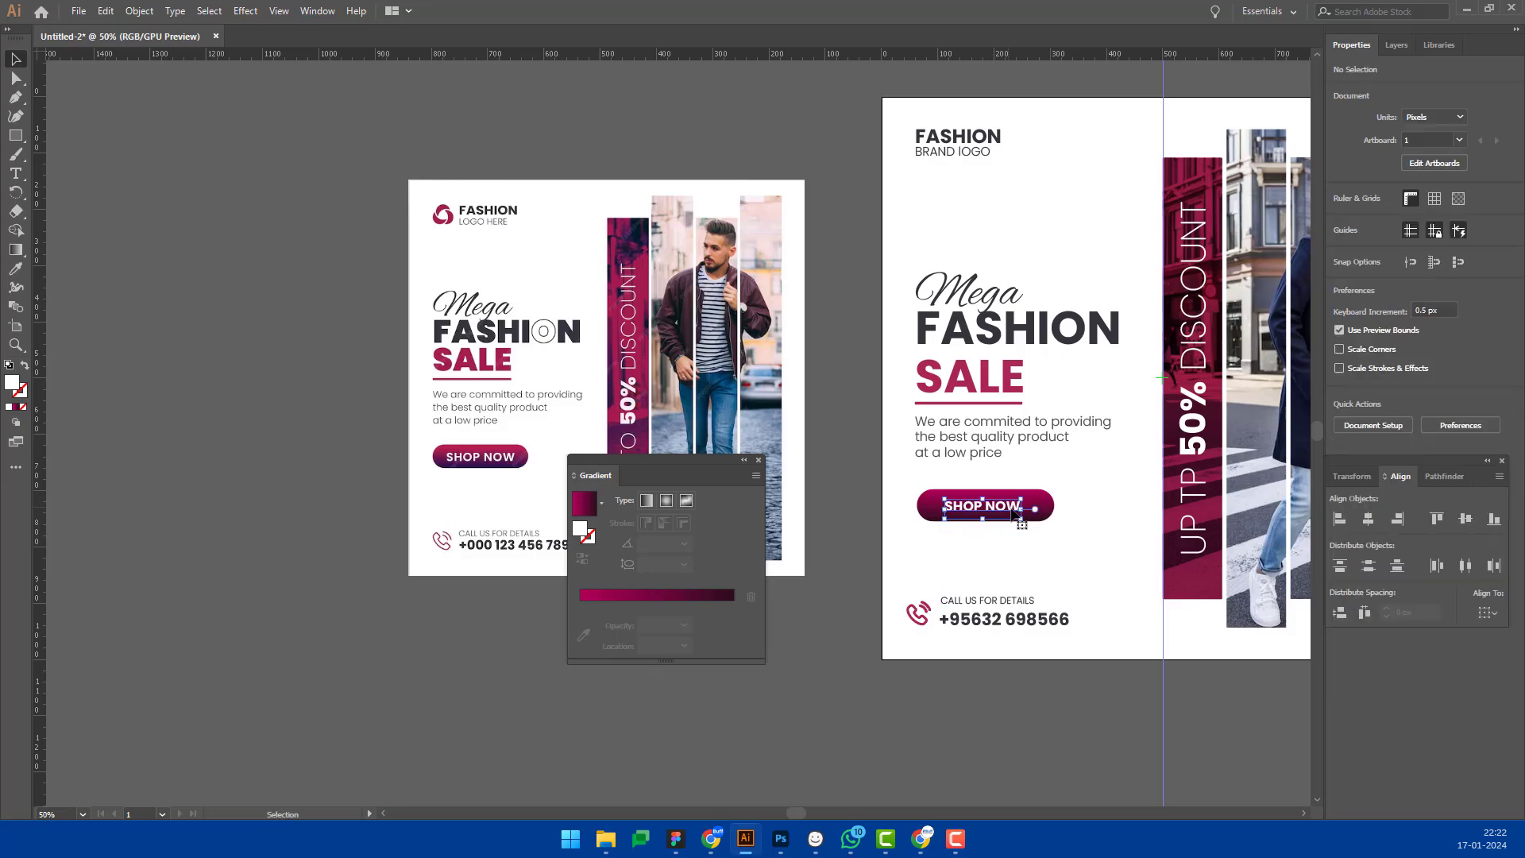
scroll(977, 509, "up", 3)
left_click_drag(1034, 525, 1030, 518)
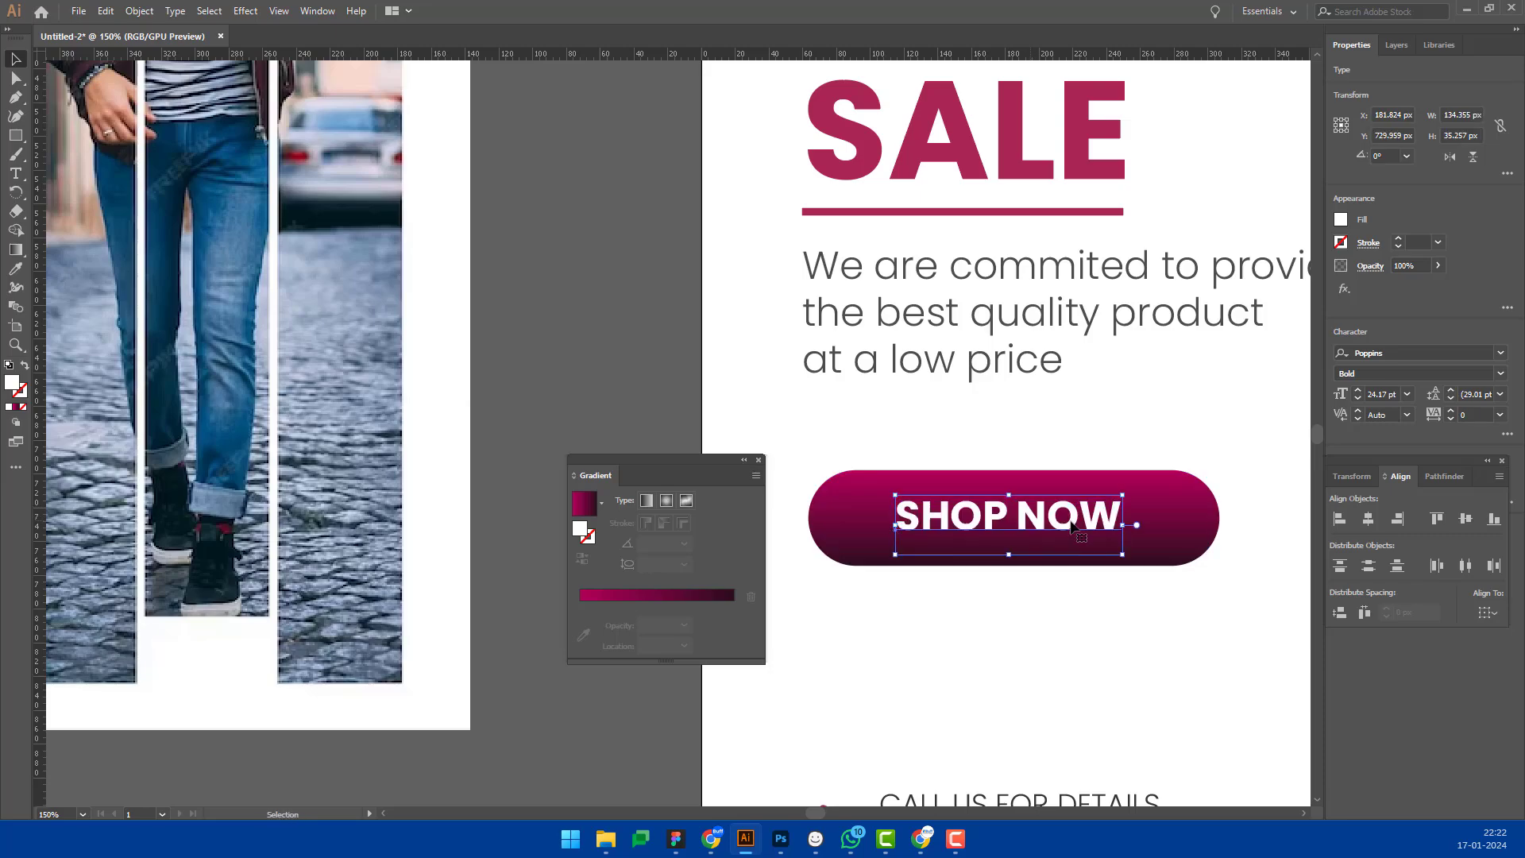
left_click(1167, 525, "shift")
Step: Enlarge the reference flyer to match the size of the recreated post
scroll(1175, 604, "right", 3)
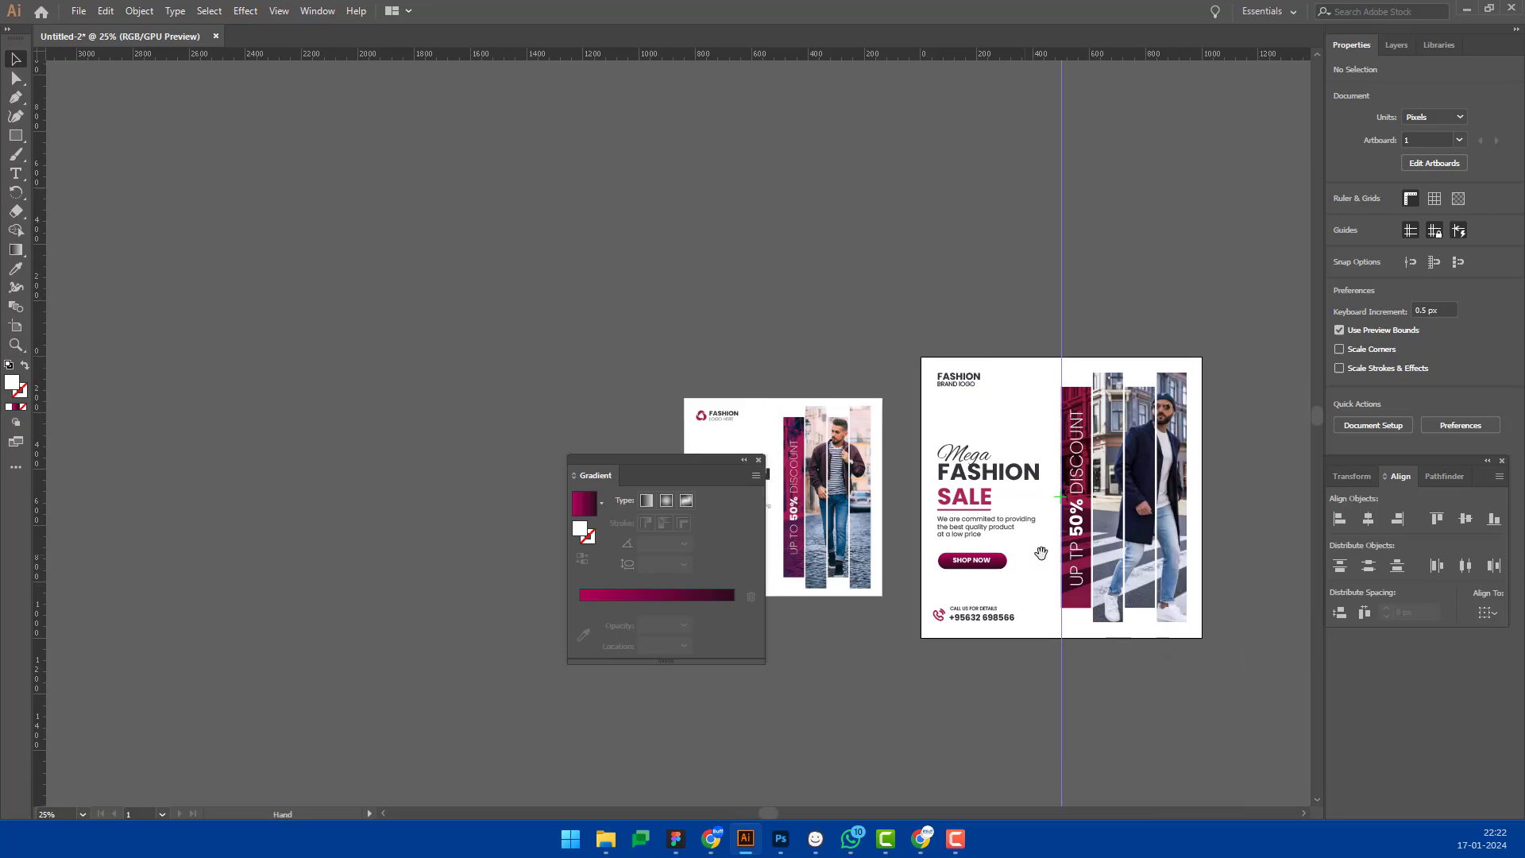
left_click_drag(708, 459, 443, 285)
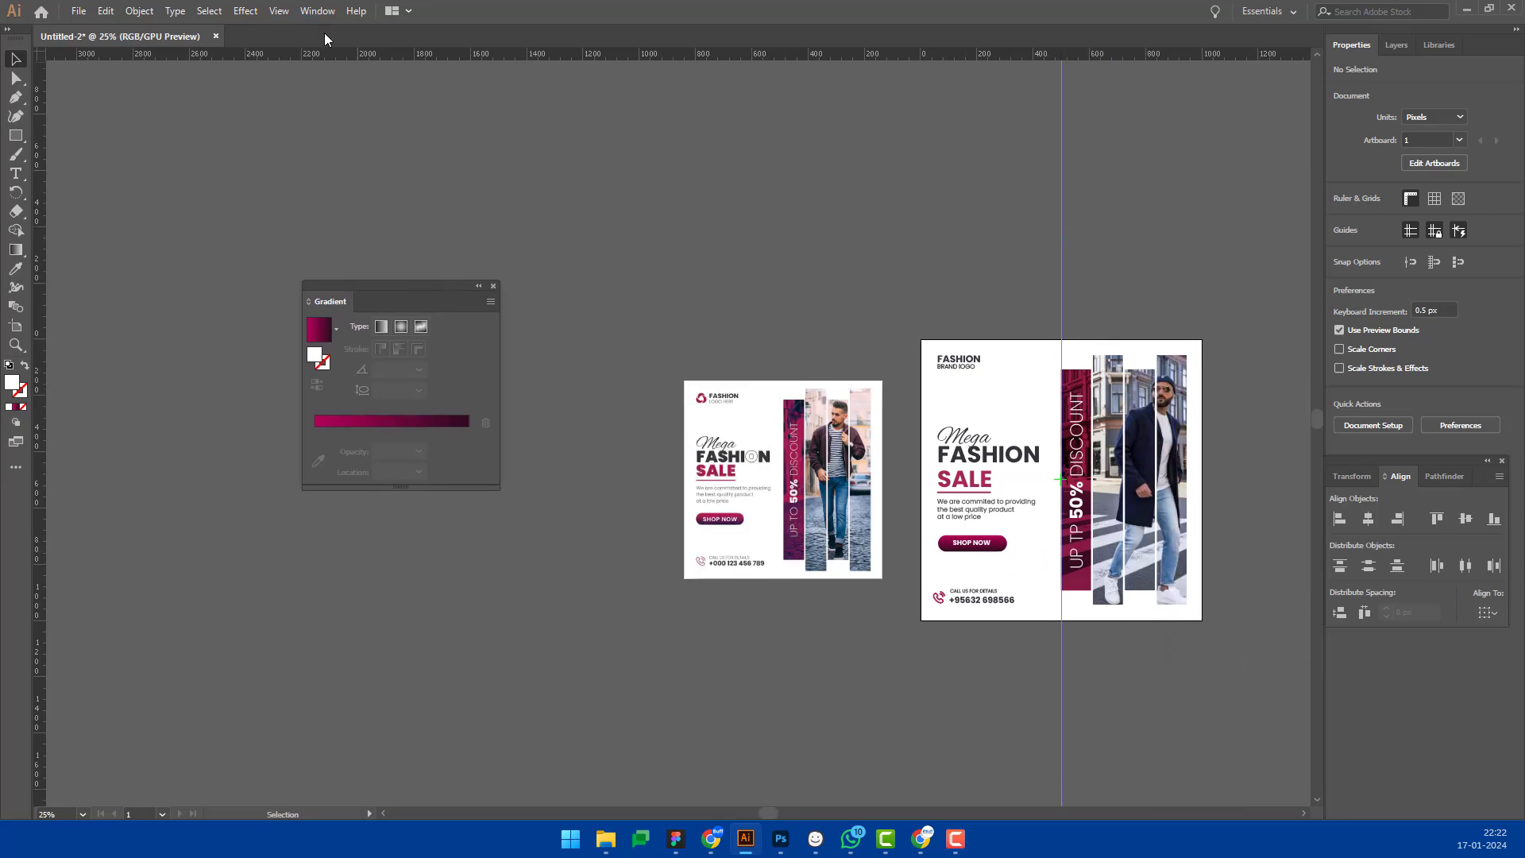
key("ctrl+apostrophe")
key("ctrl+apostrophe")
key("ctrl+semicolon")
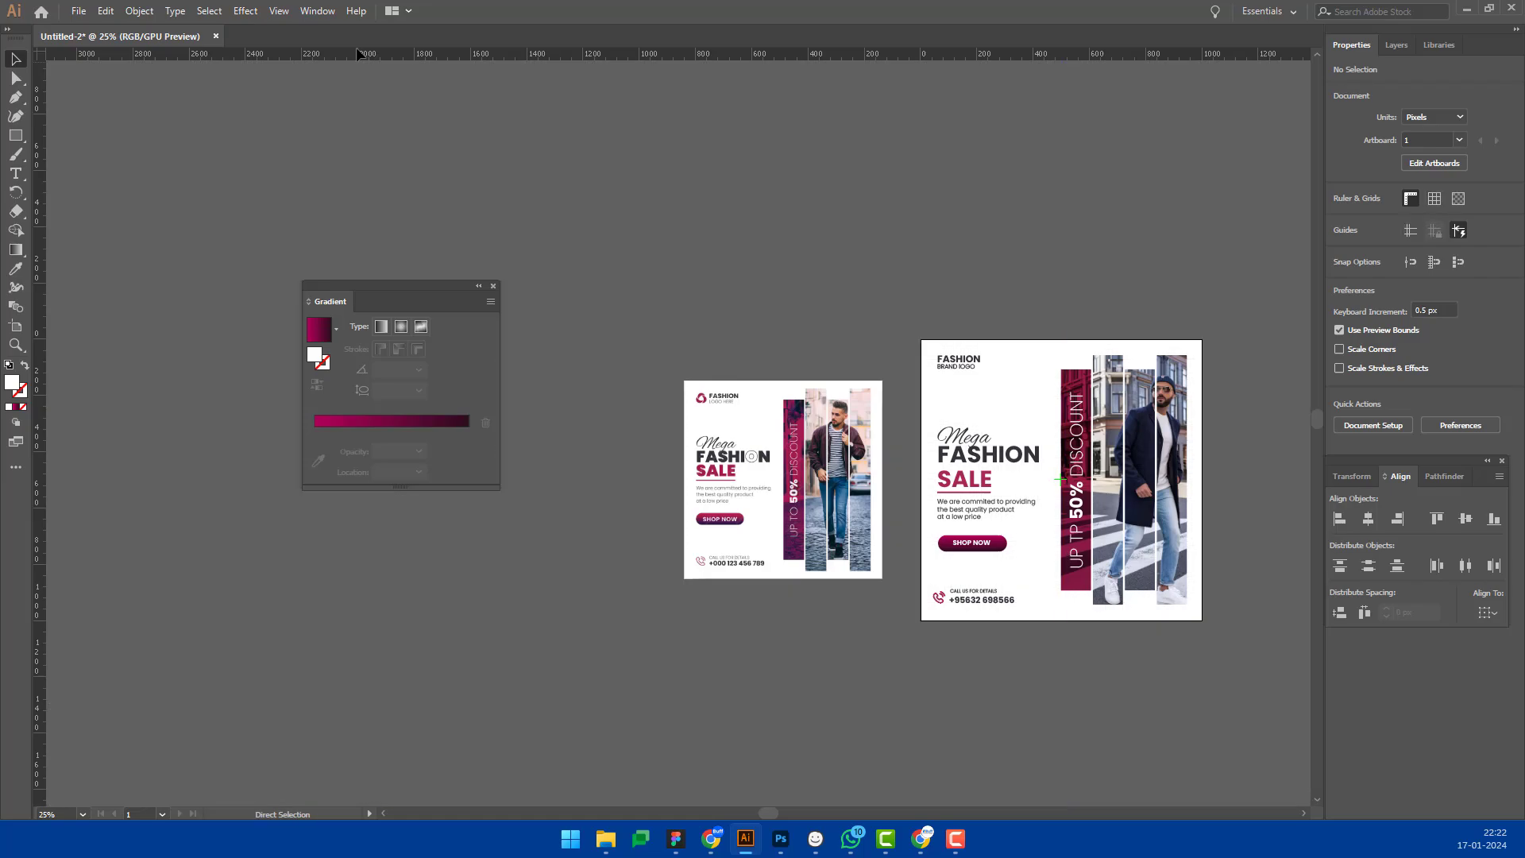
left_click(793, 409)
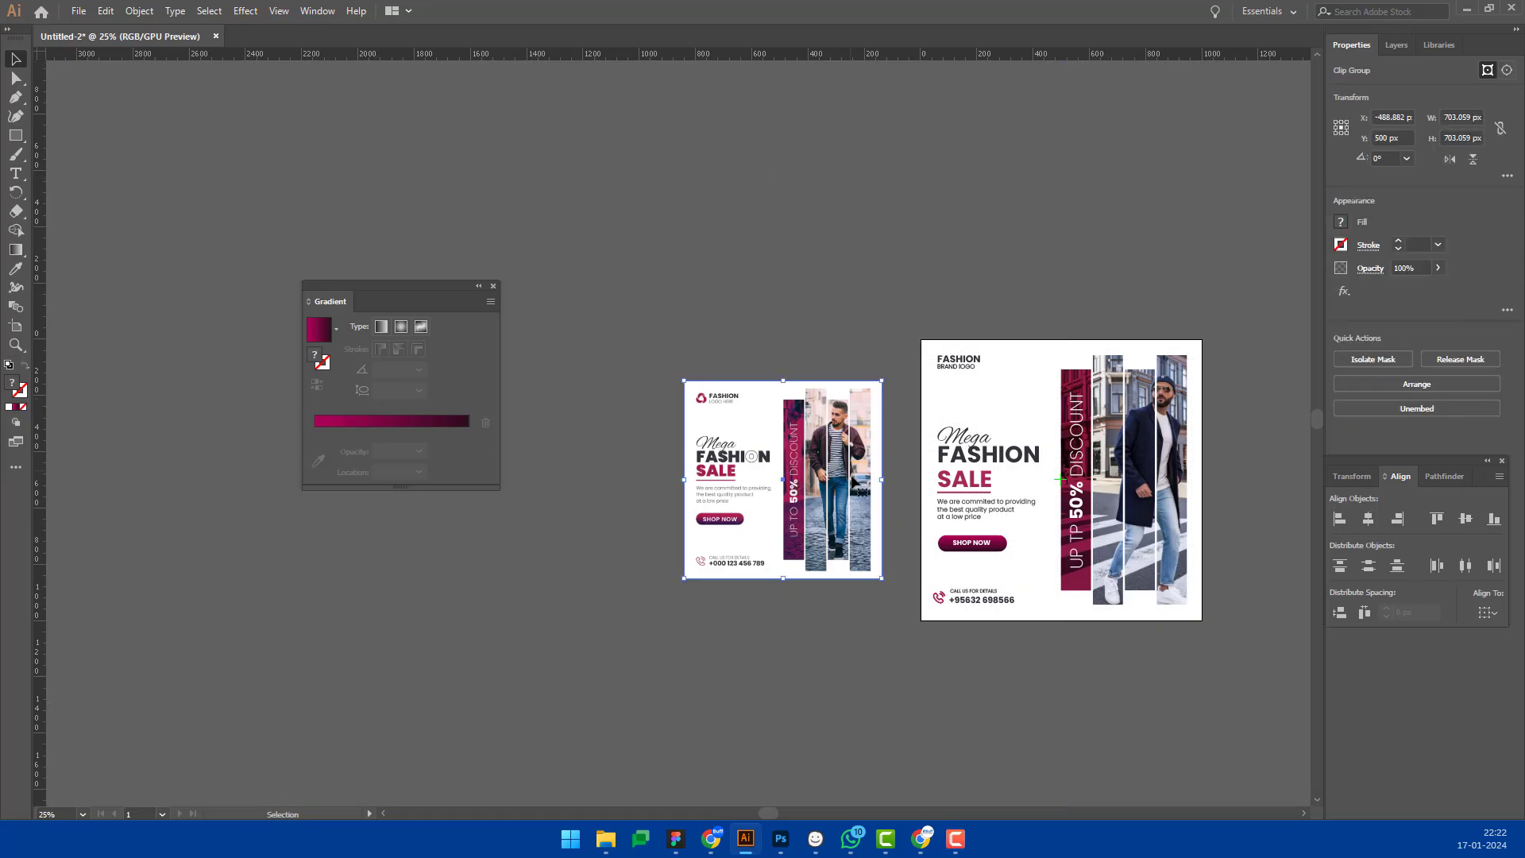
left_click_drag(860, 486, 824, 482)
left_click_drag(845, 574, 894, 614)
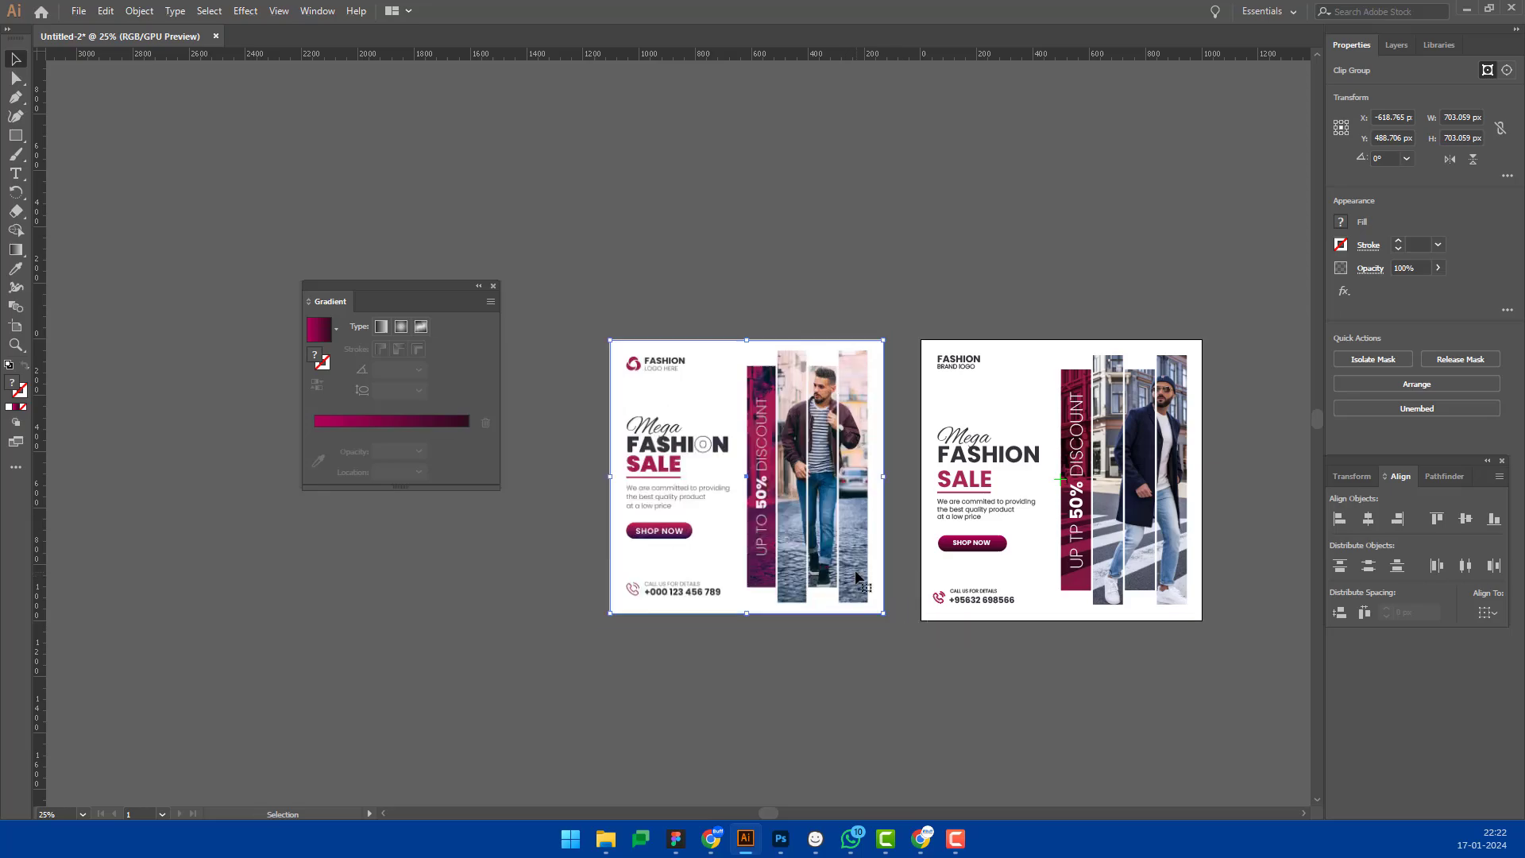
left_click(842, 288)
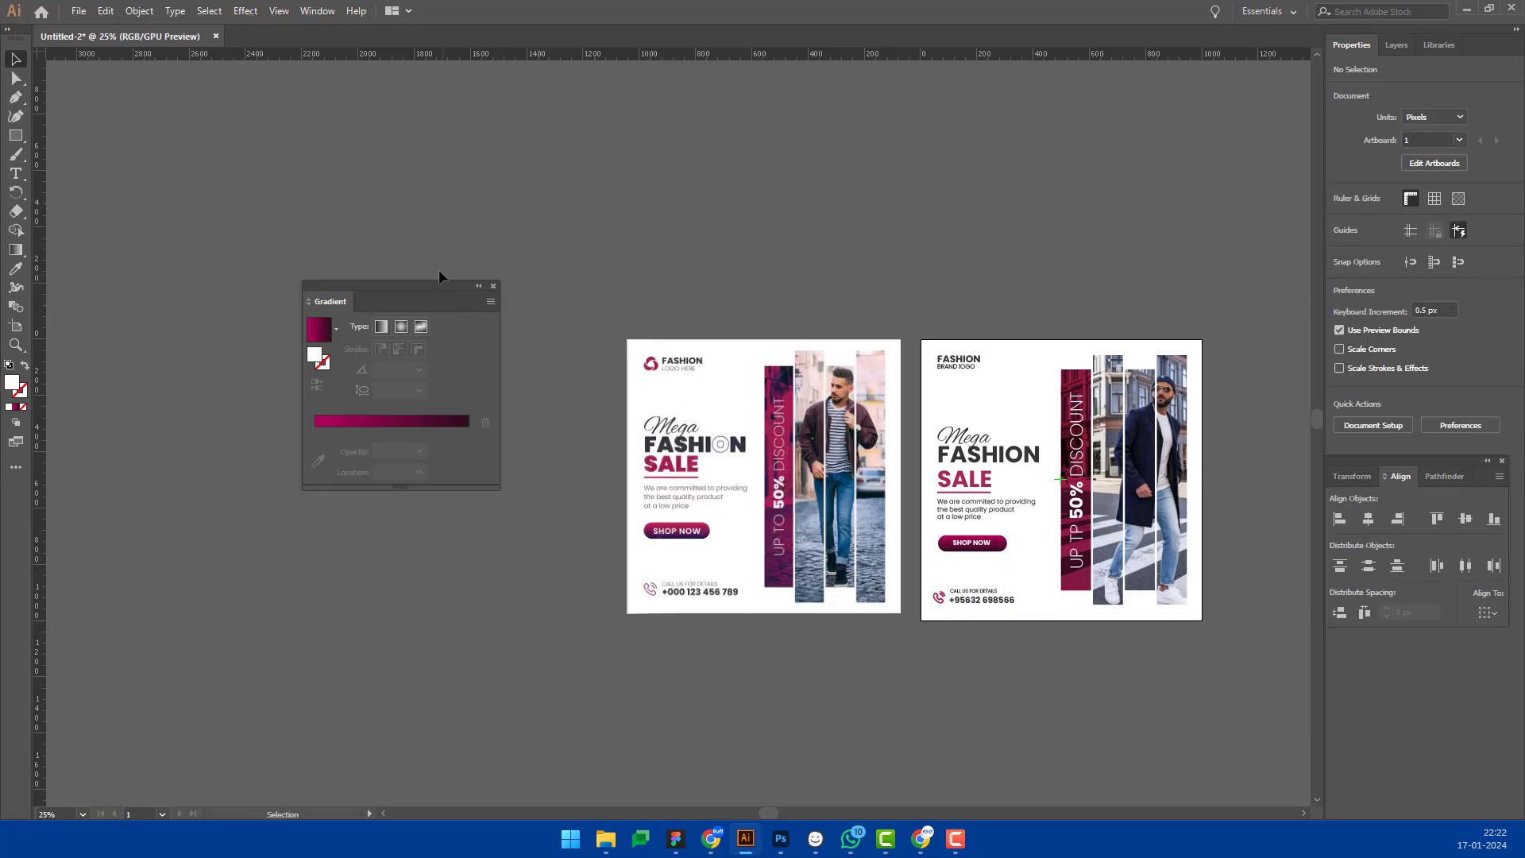
Step: Shift the third artboard further right with Move Artwork unchecked
left_click_drag(435, 283, 1085, 102)
scroll(845, 193, "right", 3)
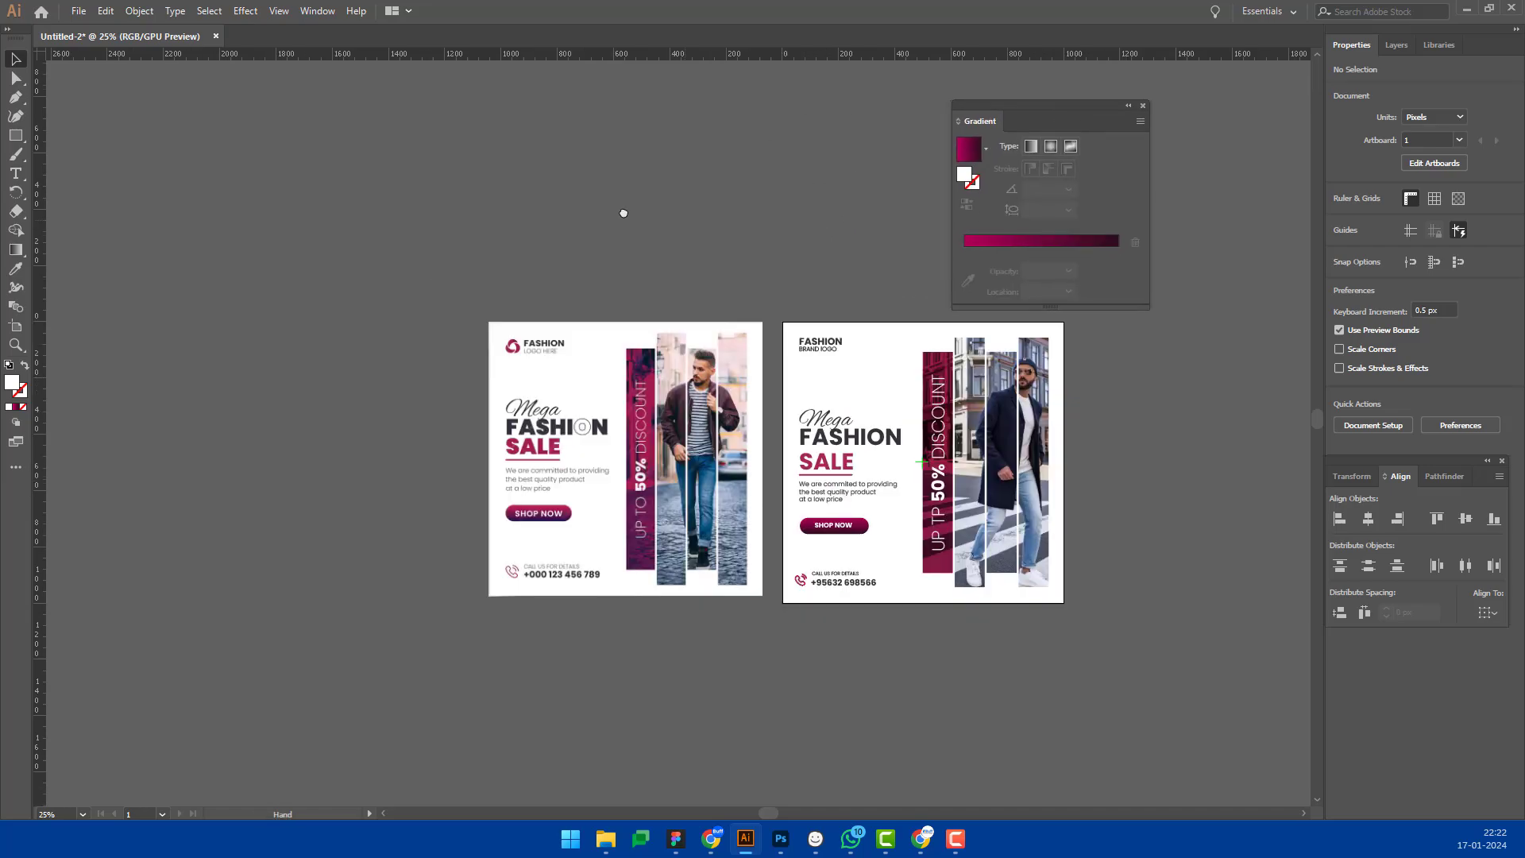
left_click(16, 326)
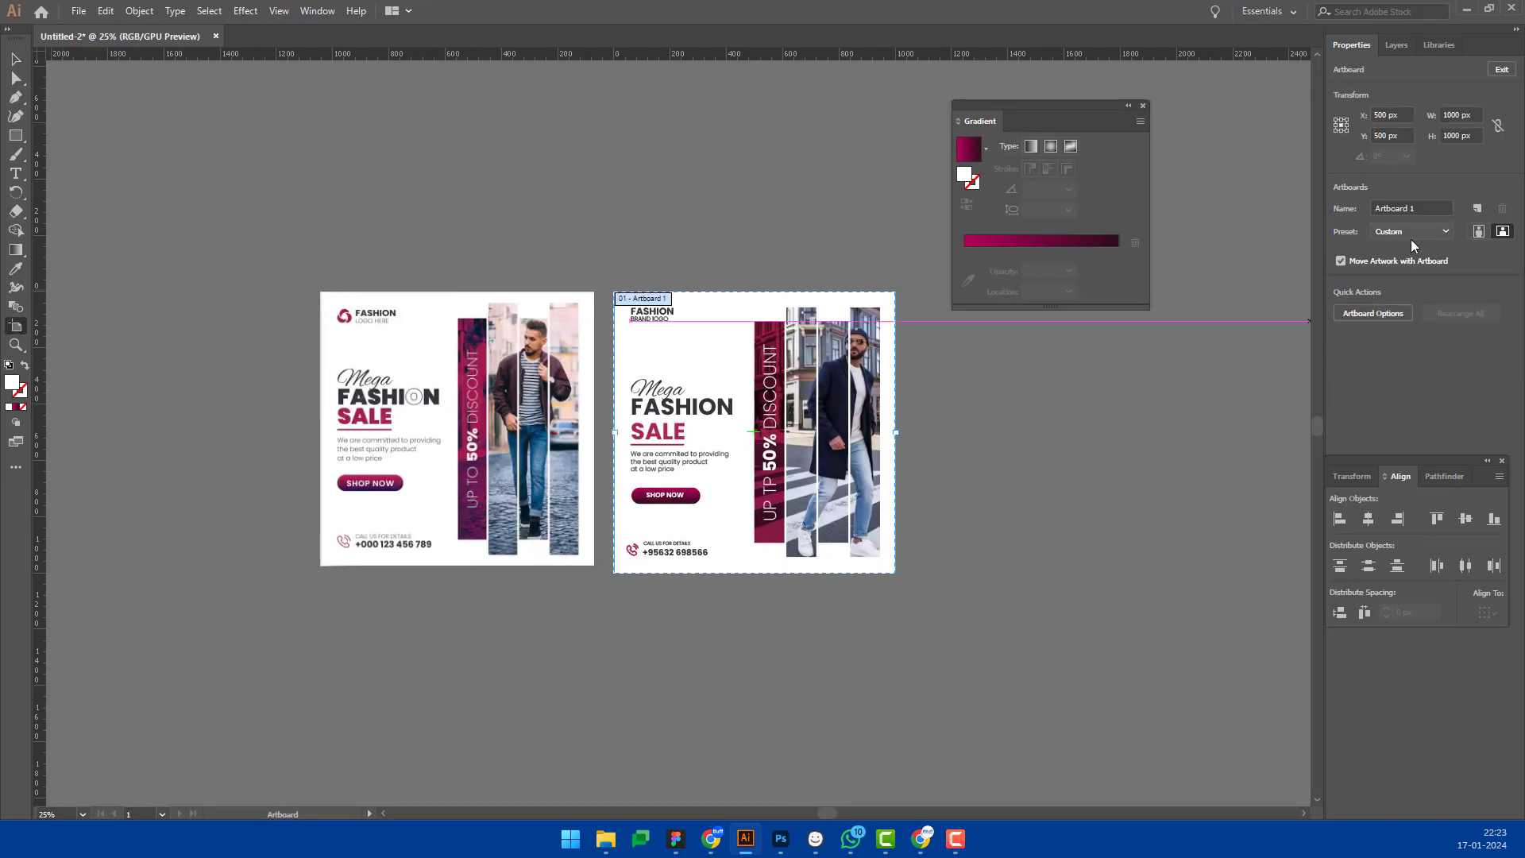
left_click(1375, 262)
left_click_drag(809, 383, 1088, 390)
key("Escape")
Step: Place the reference flyer onto the new artboard beside the recreated post
left_click_drag(1031, 103, 957, 635)
left_click_drag(549, 517, 1057, 469)
left_click(1070, 601)
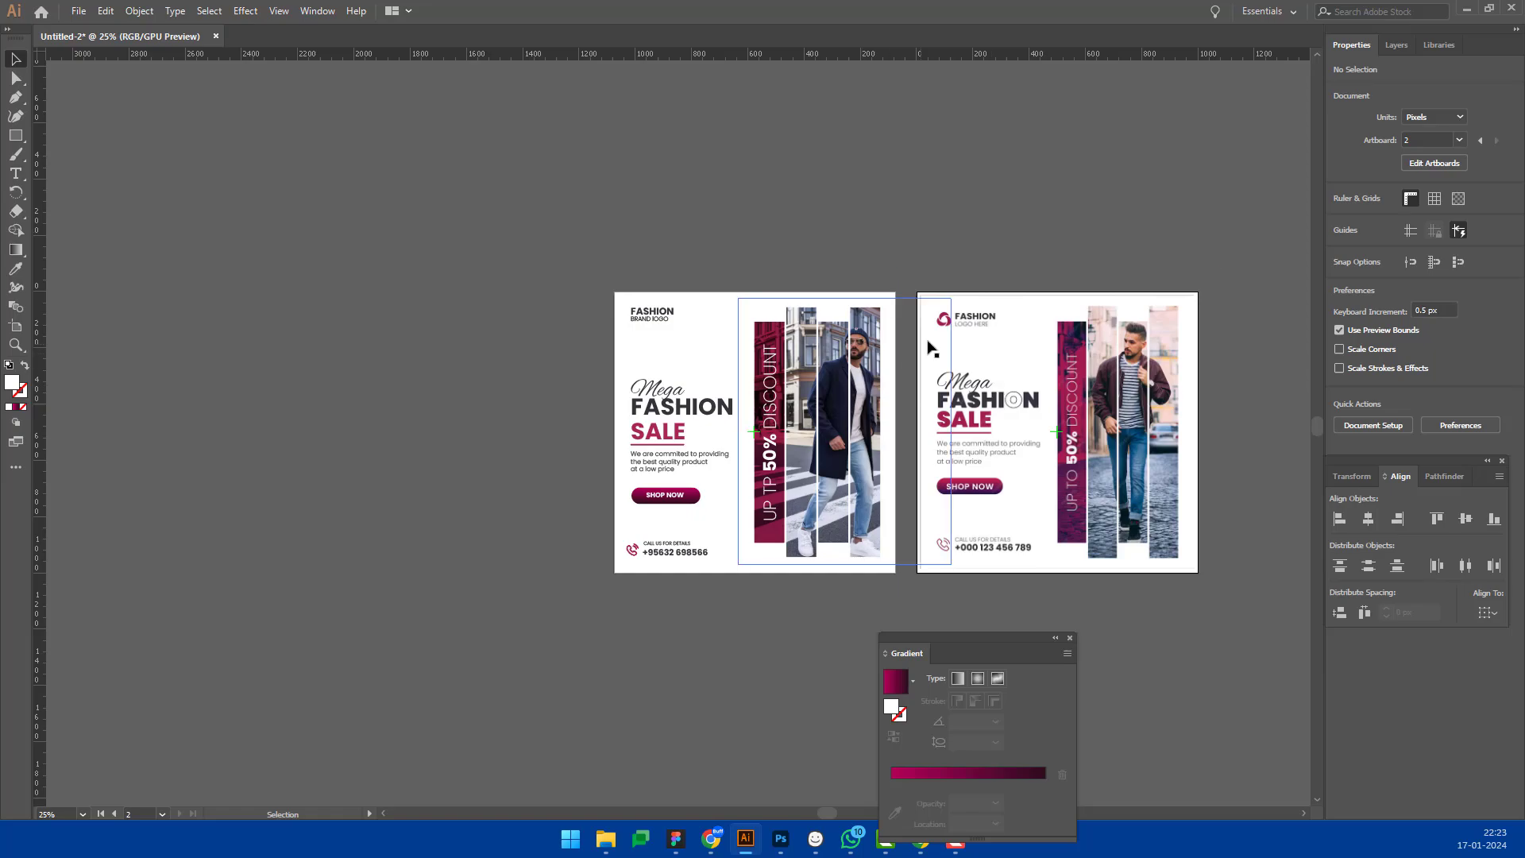
left_click(945, 373)
key("shift+f")
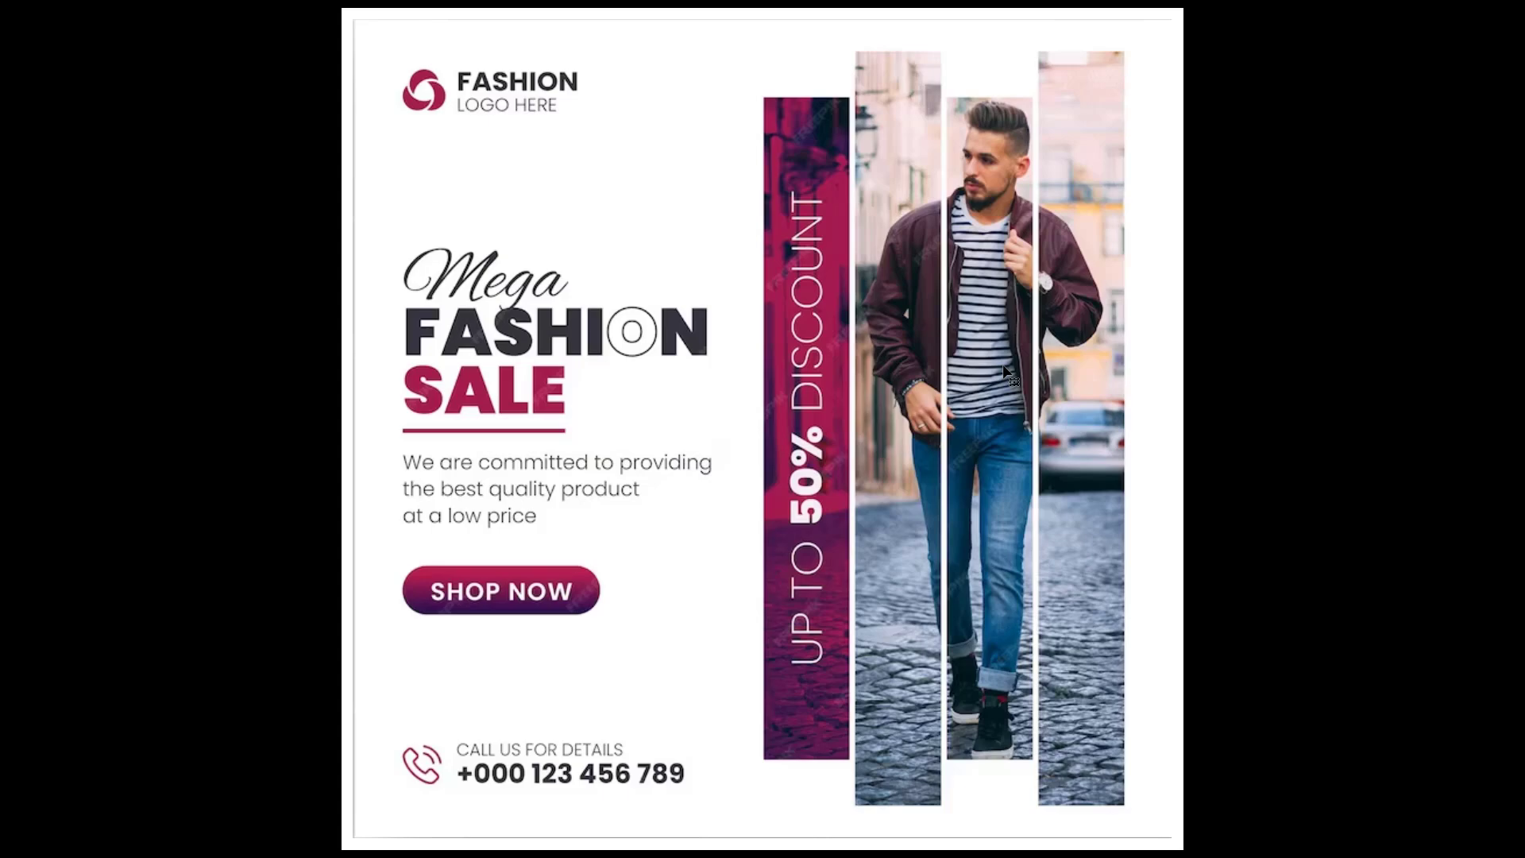
key("Right")
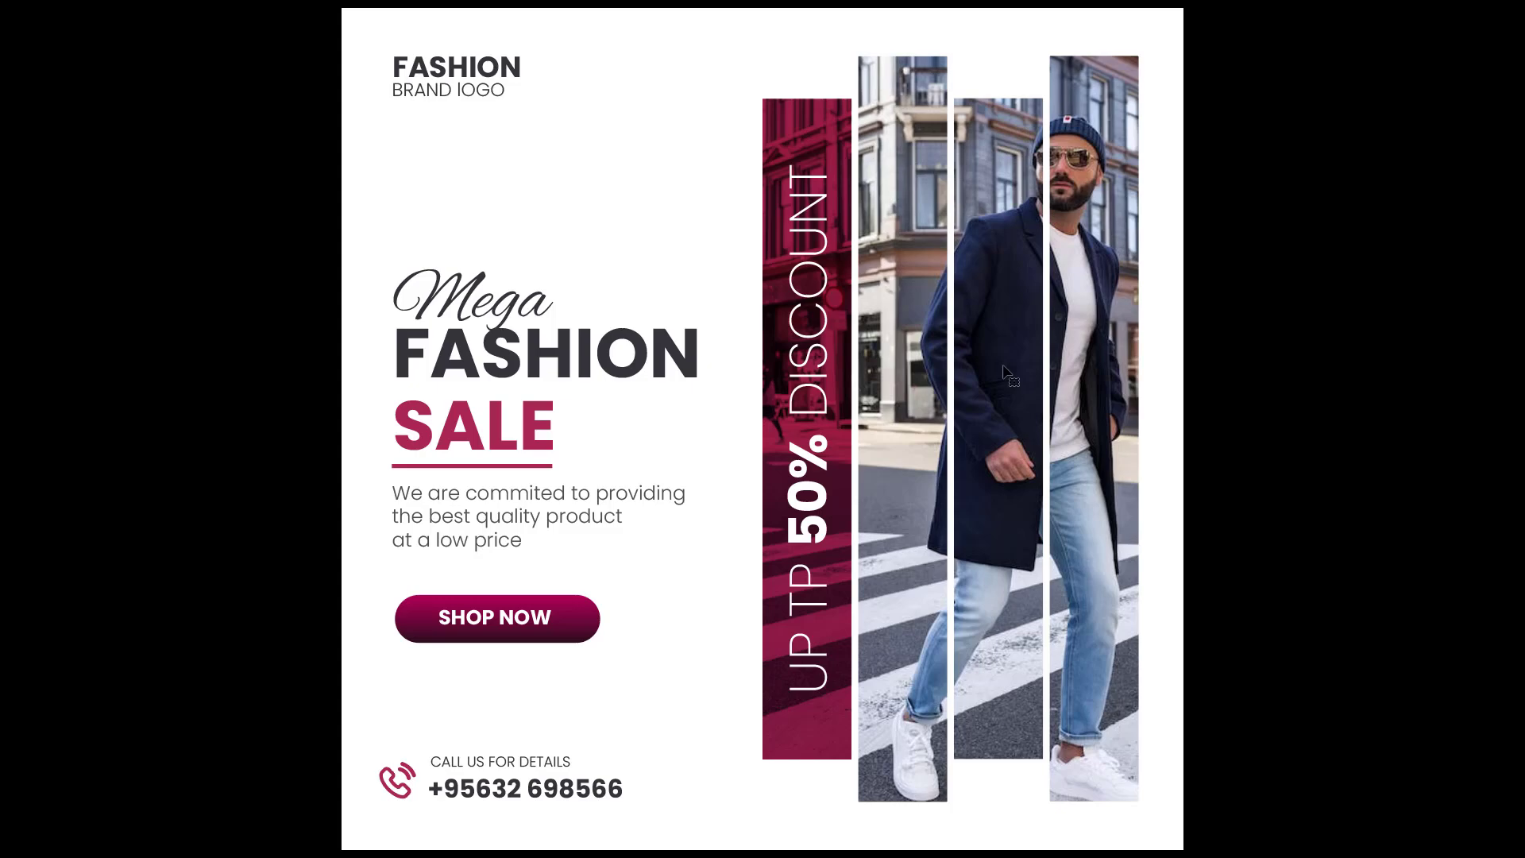
key("Left")
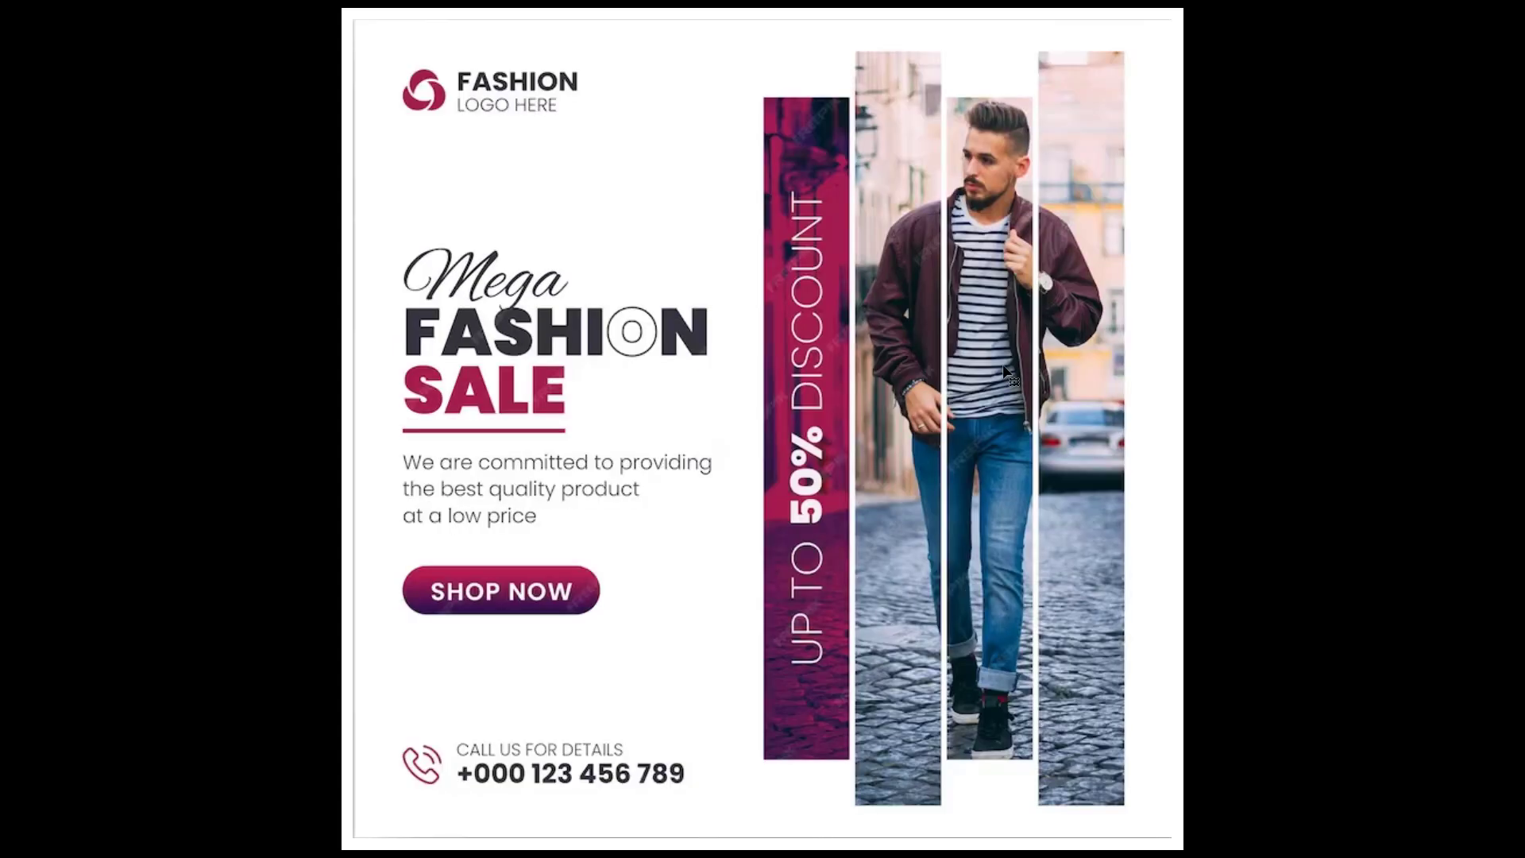
key("Right")
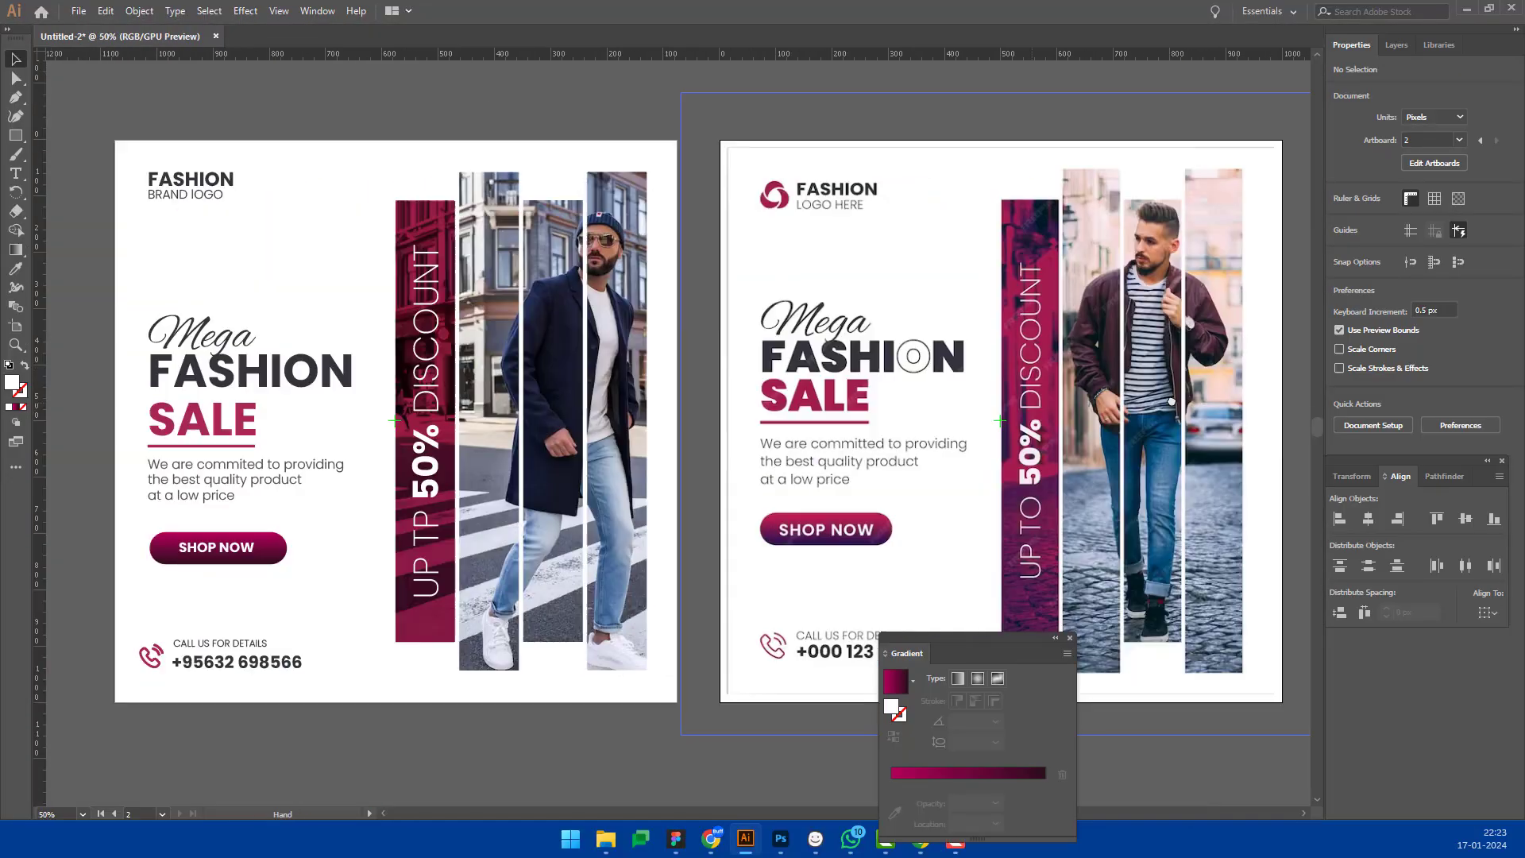
Step: Fix 'UP TP' to 'UP TO' in the rotated discount text, then preview full screen
mouse_move(425, 569)
left_mouse_down()
mouse_move(567, 564)
mouse_move(589, 516)
left_mouse_up()
key("t")
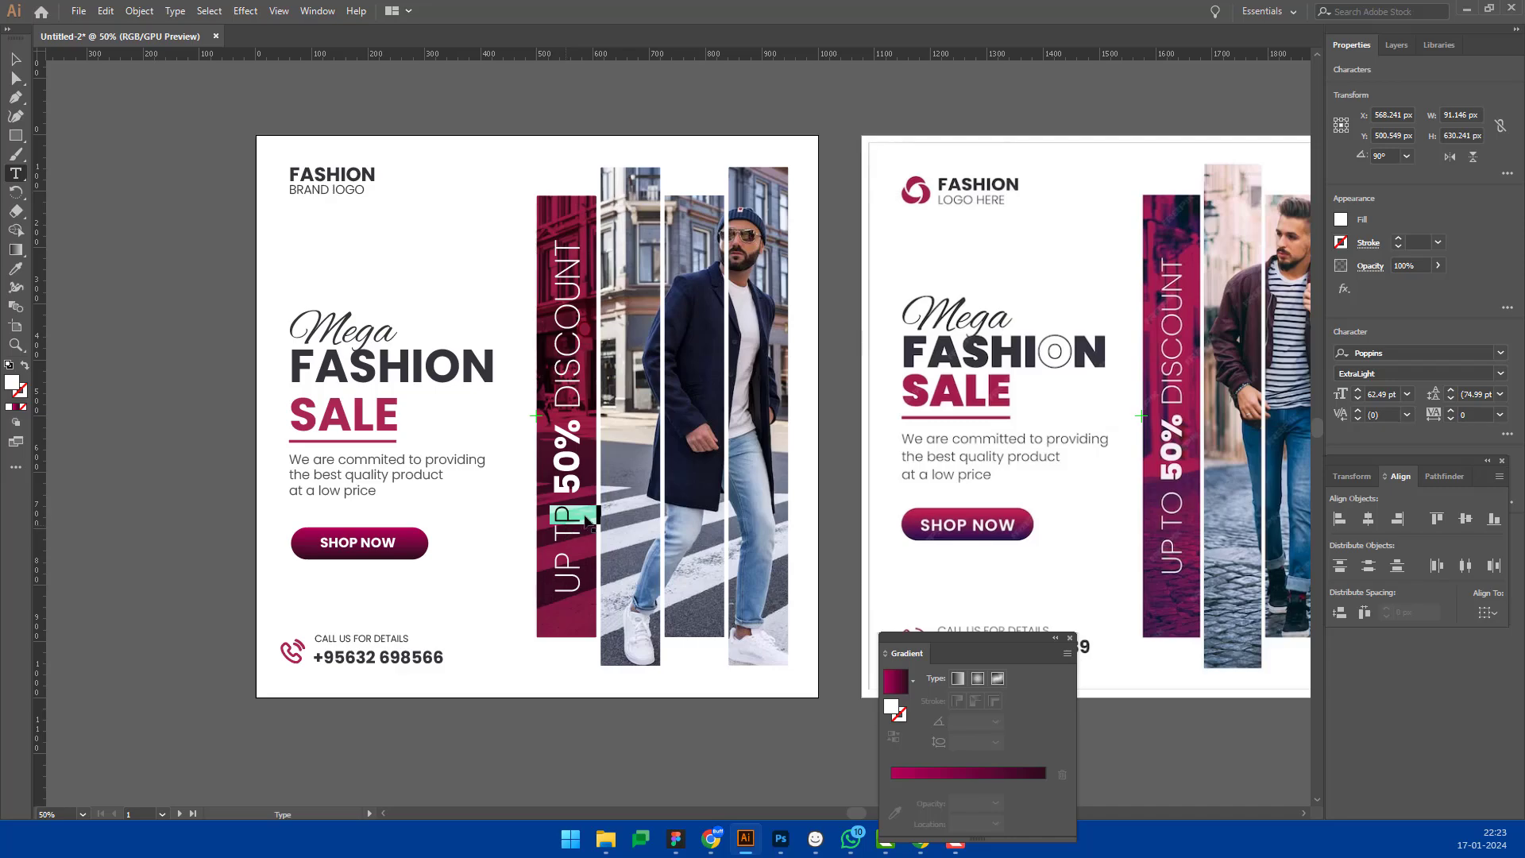
type("O")
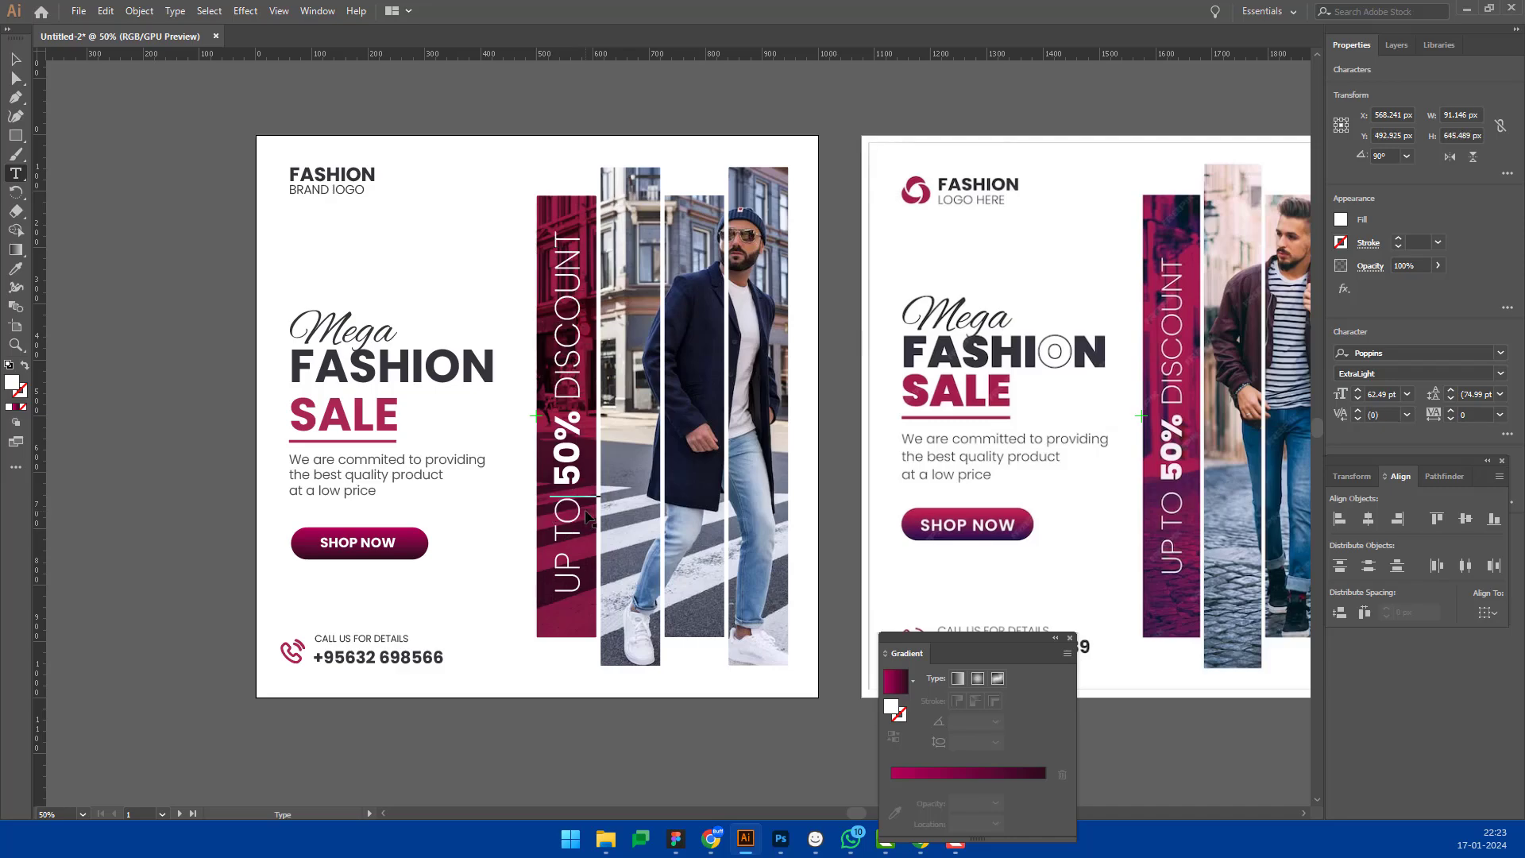
key("Escape")
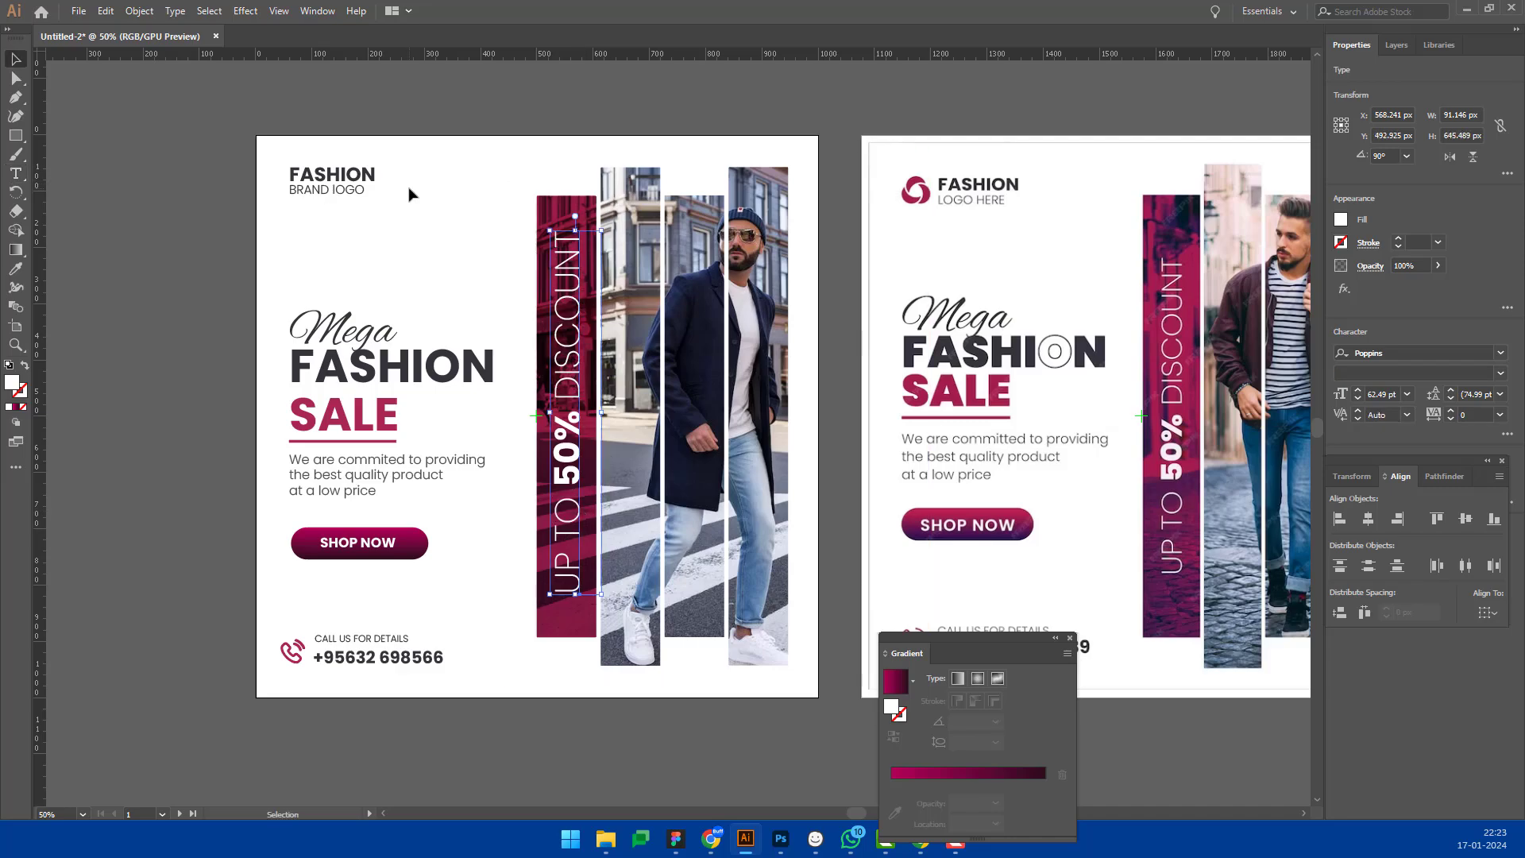
left_click(410, 193)
key("shift+f")
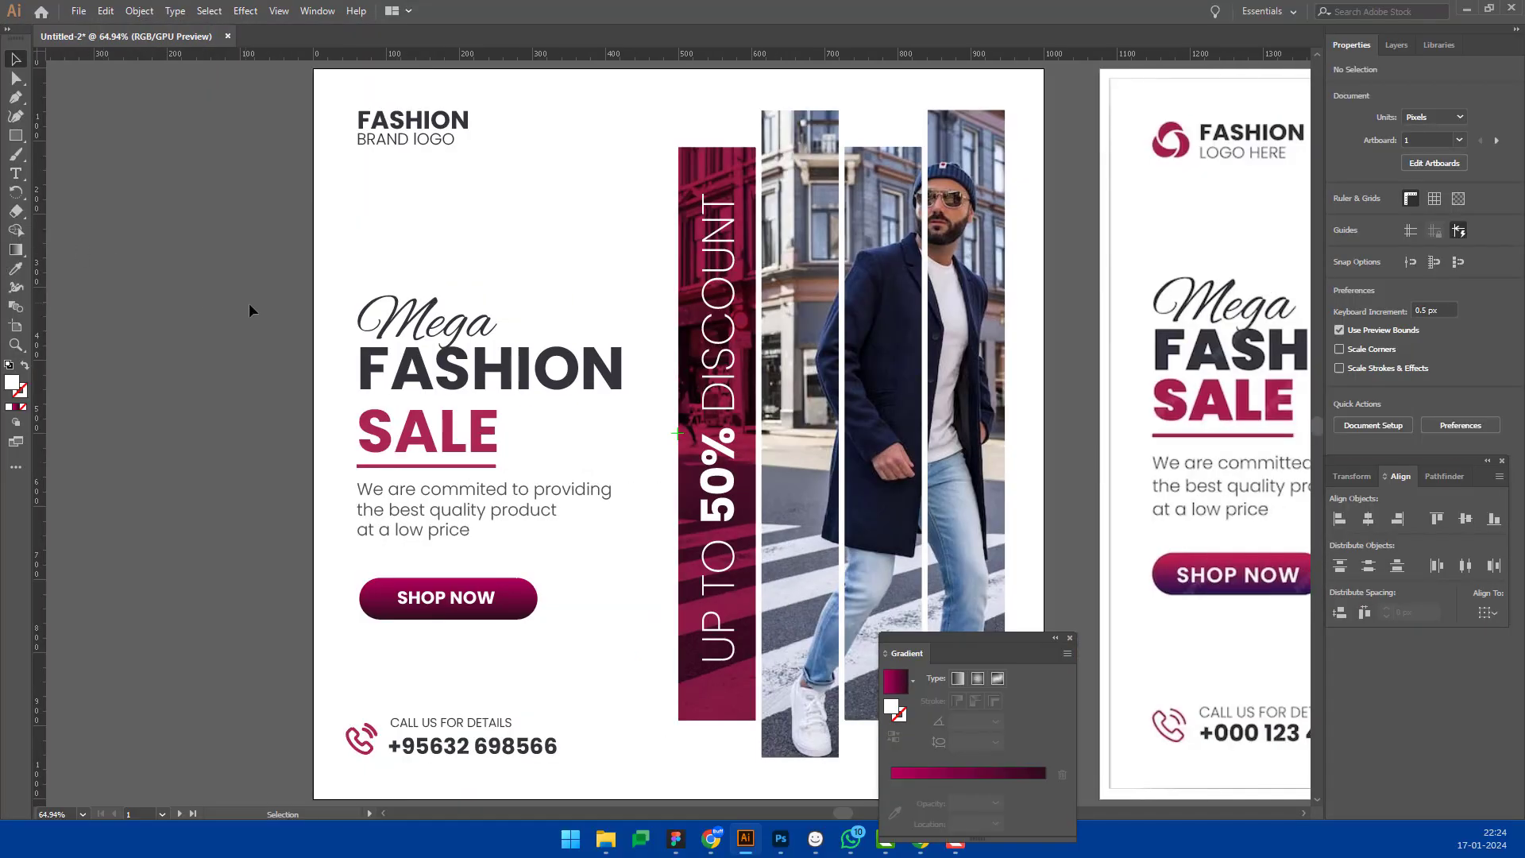
scroll(249, 310, "down", 3)
left_click_drag(352, 327, 411, 381)
scroll(419, 371, "up", 1)
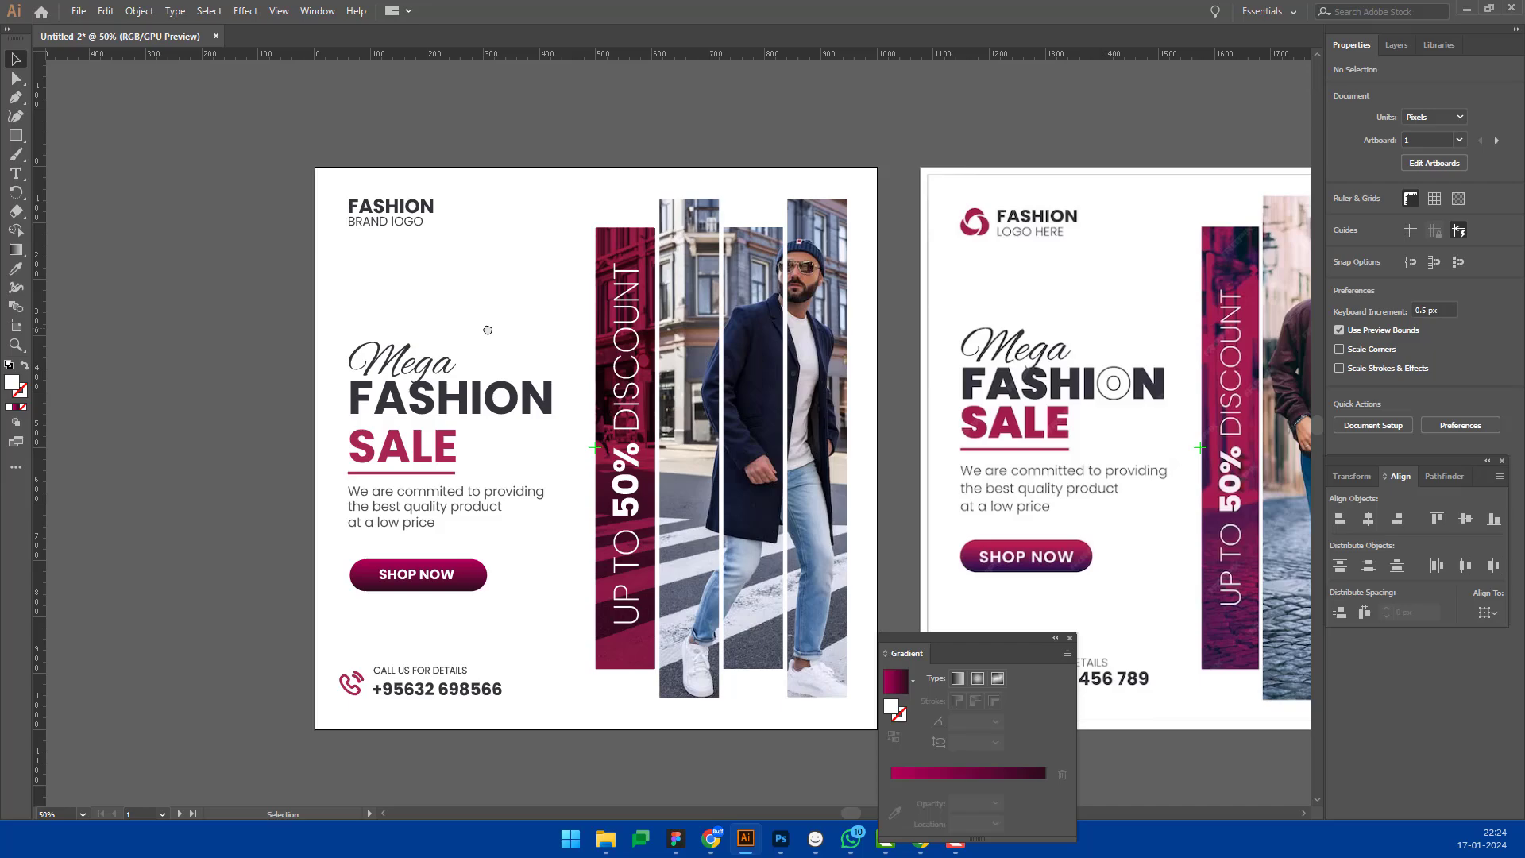
scroll(470, 330, "up", 1)
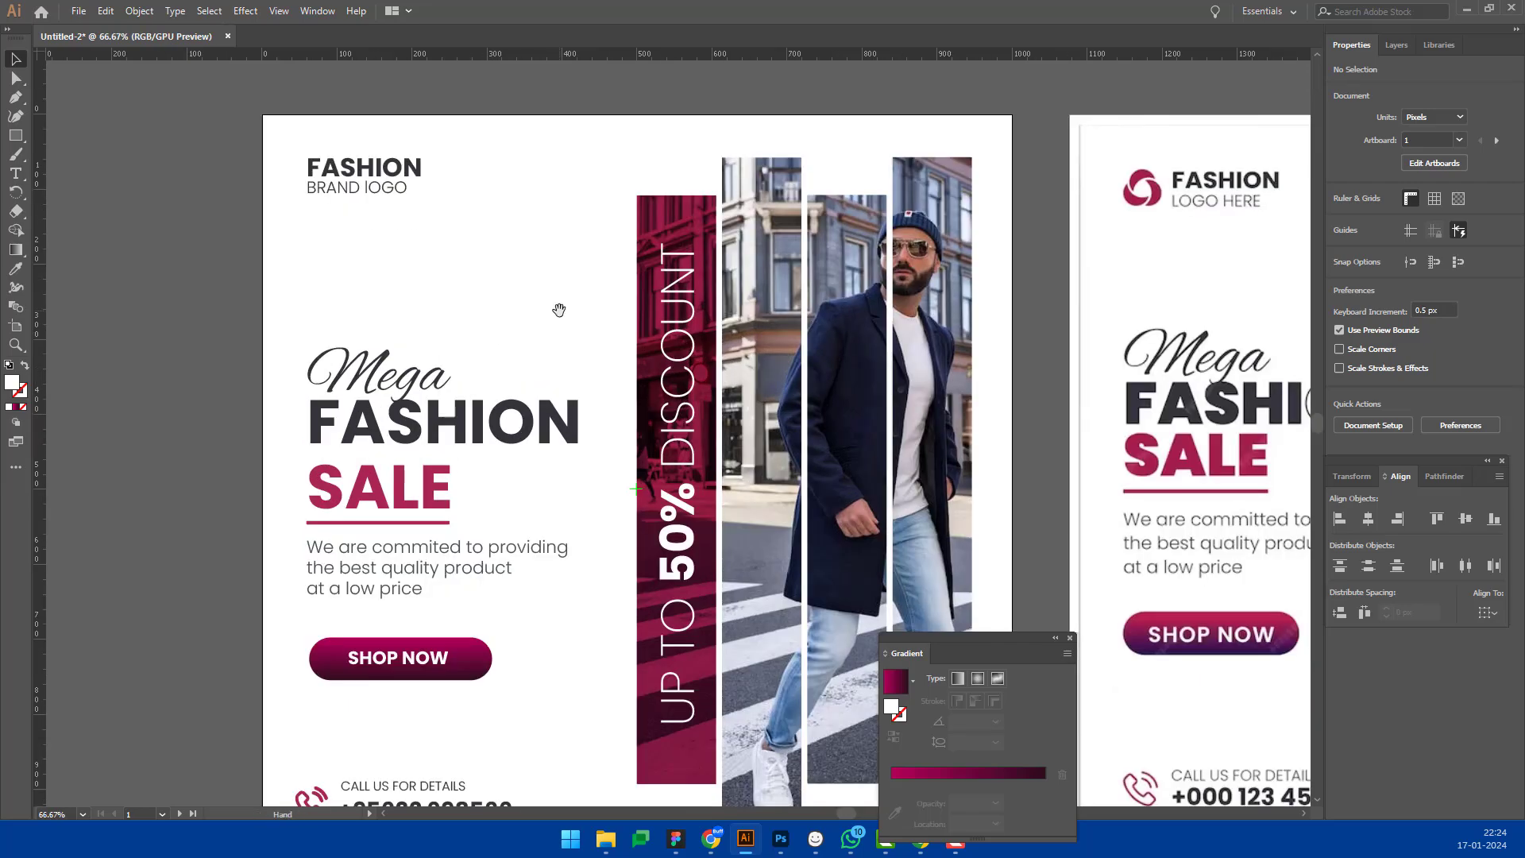
scroll(555, 266, "down", 1)
left_click_drag(559, 276, 489, 283)
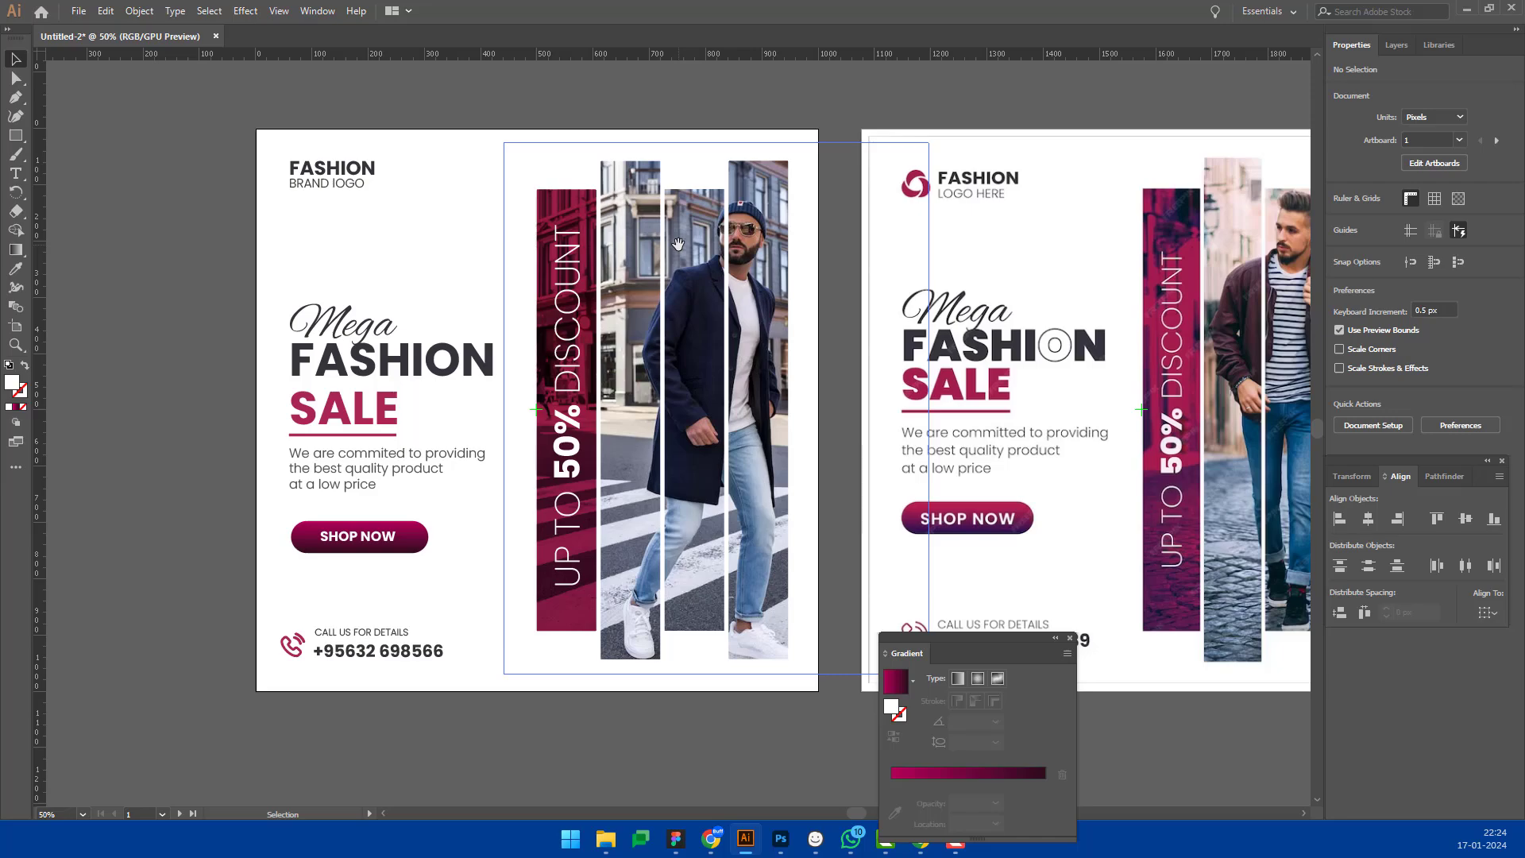
scroll(528, 347, "up", 1)
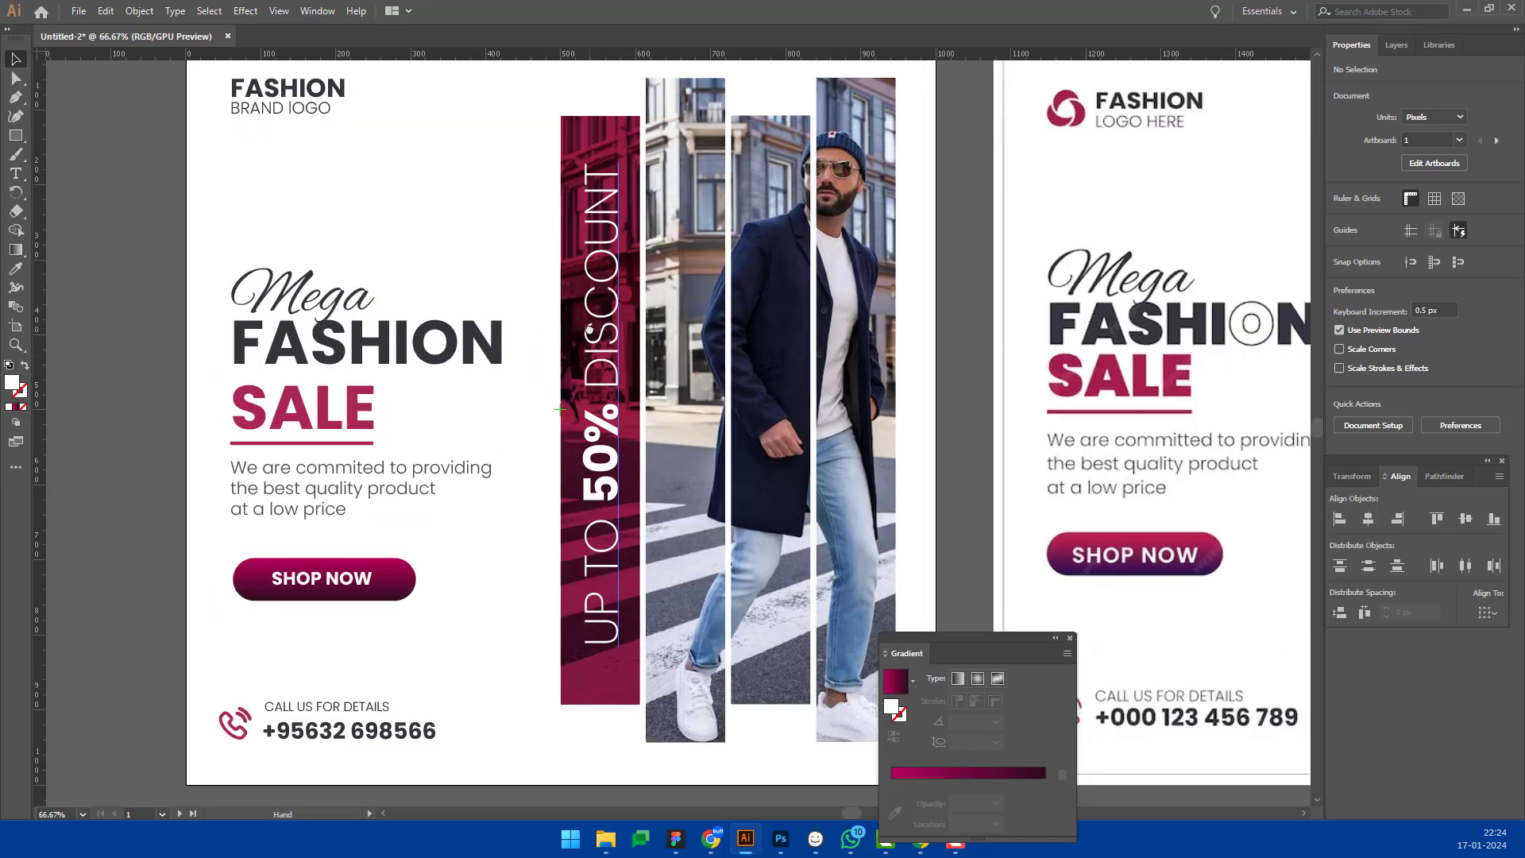
scroll(590, 389, "down", 1)
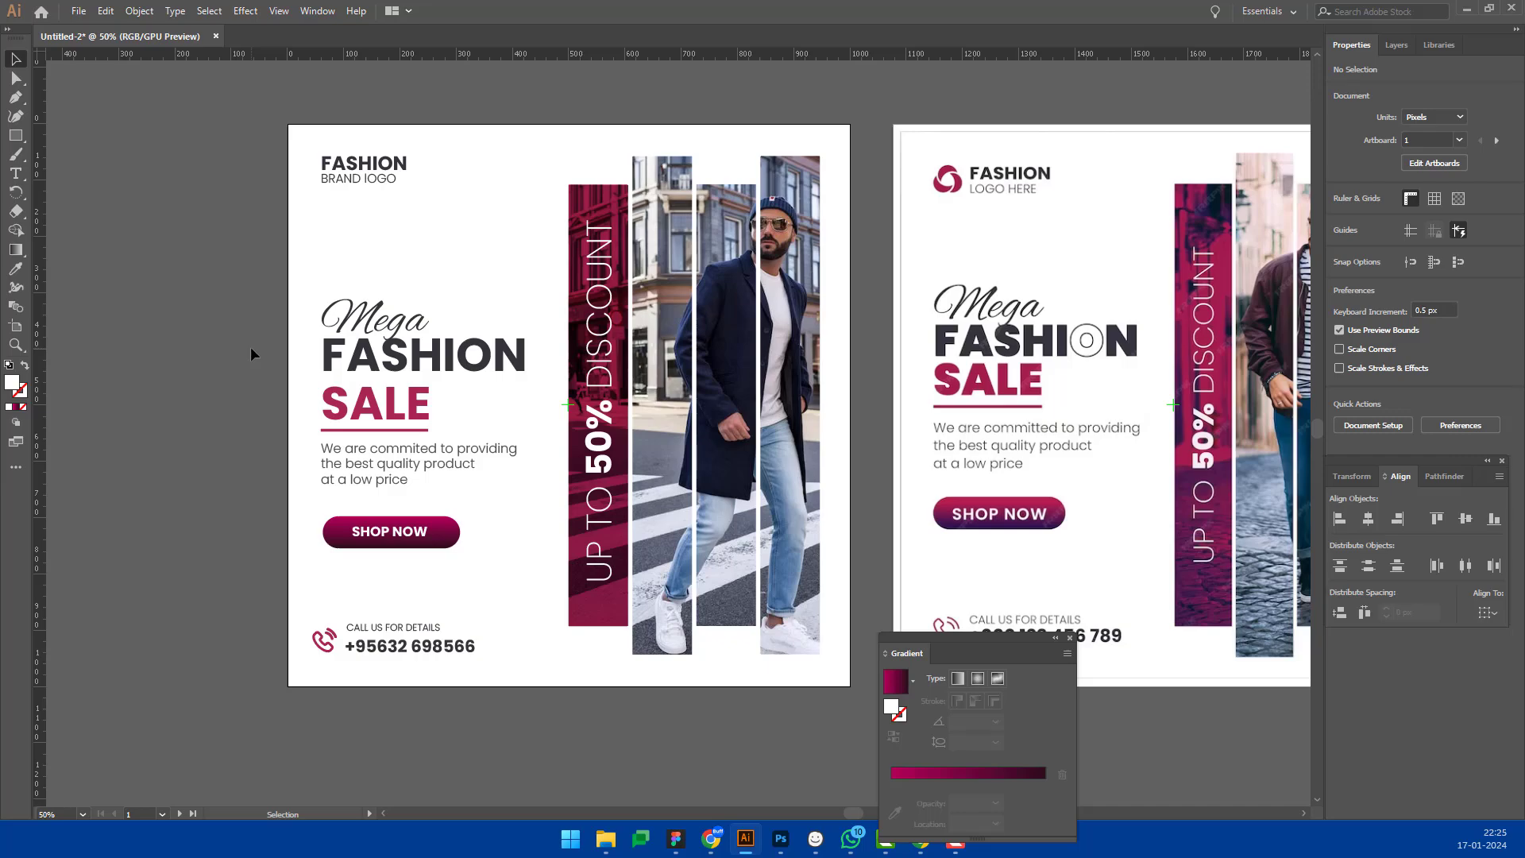
mouse_move(490, 324)
left_mouse_down()
mouse_move(436, 350)
mouse_move(348, 348)
left_mouse_up()
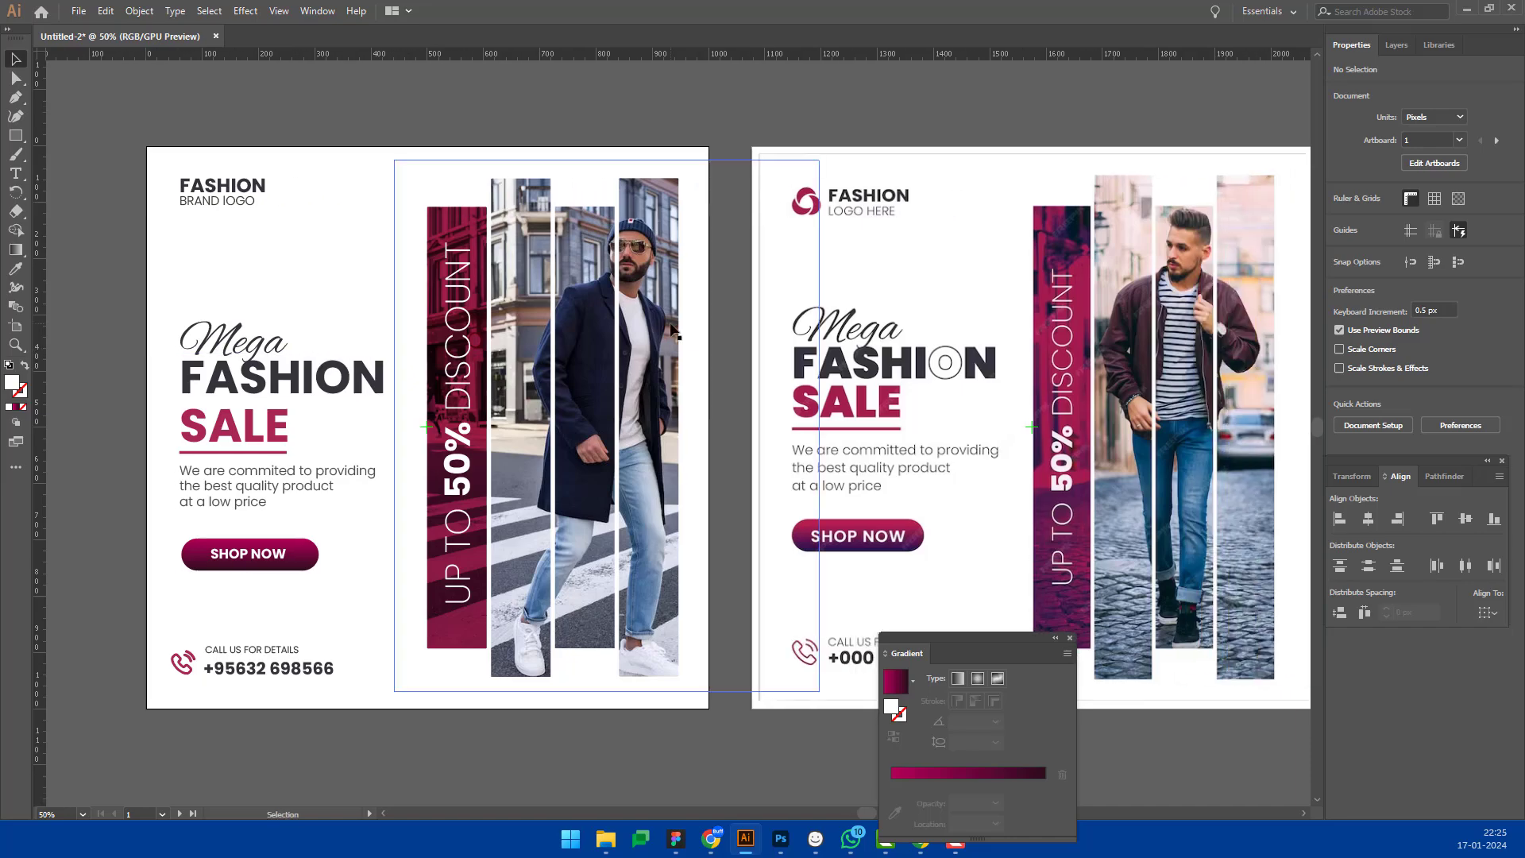